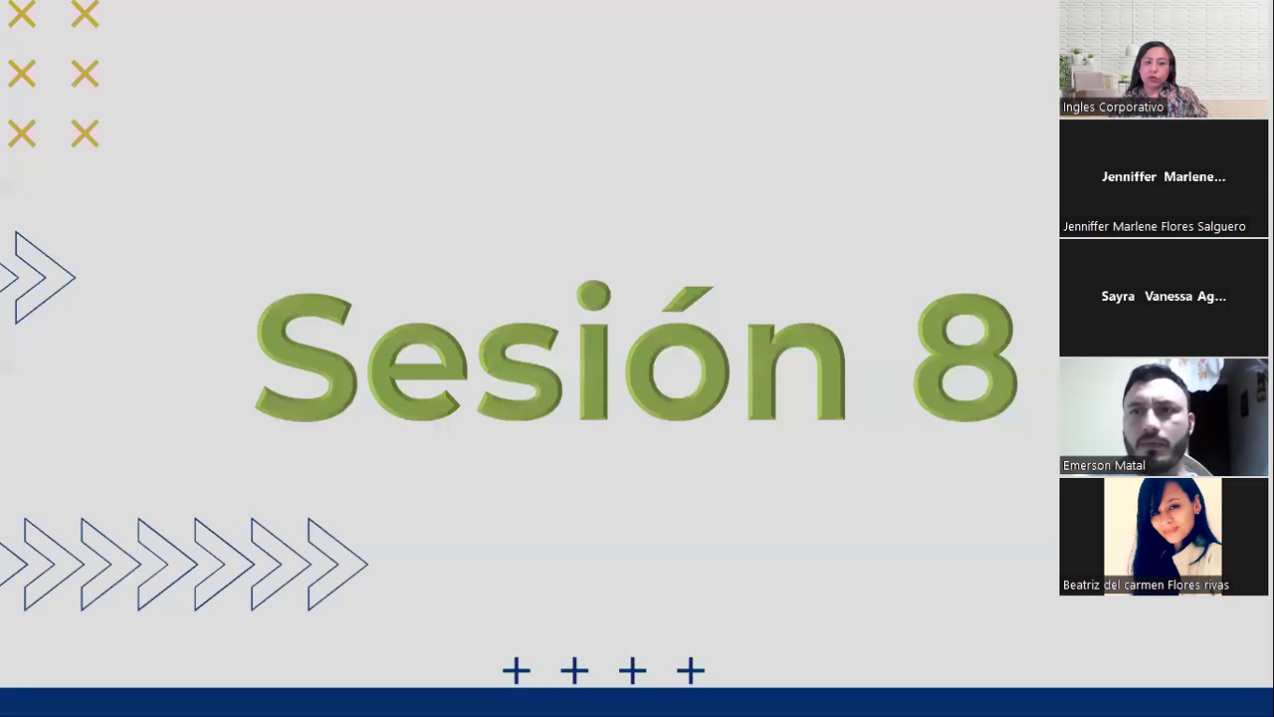
# Step: Move the slideshow from the 'Sesión 8' title slide on to the AGENDA slide
pyautogui.moveTo(50, 549)
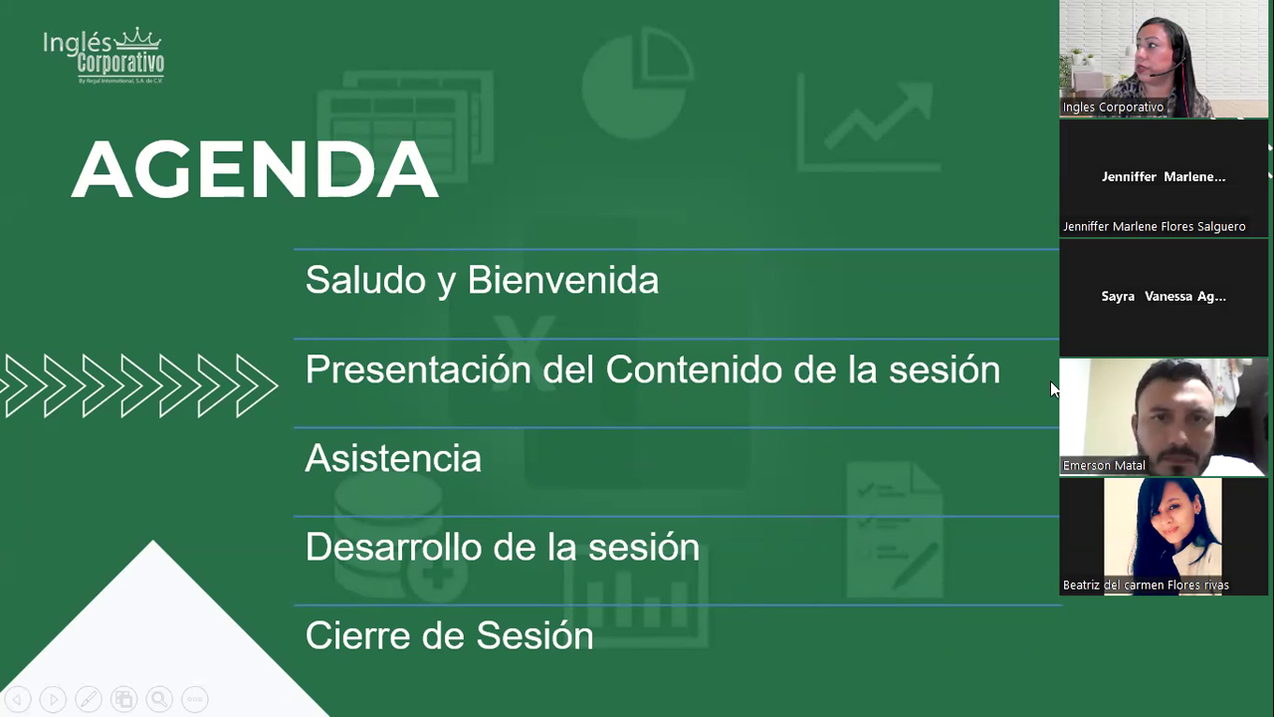
# Step: Advance the slideshow from AGENDA to the CONTENIDO SESIÓN 8 topics slide
pyautogui.press('Right')
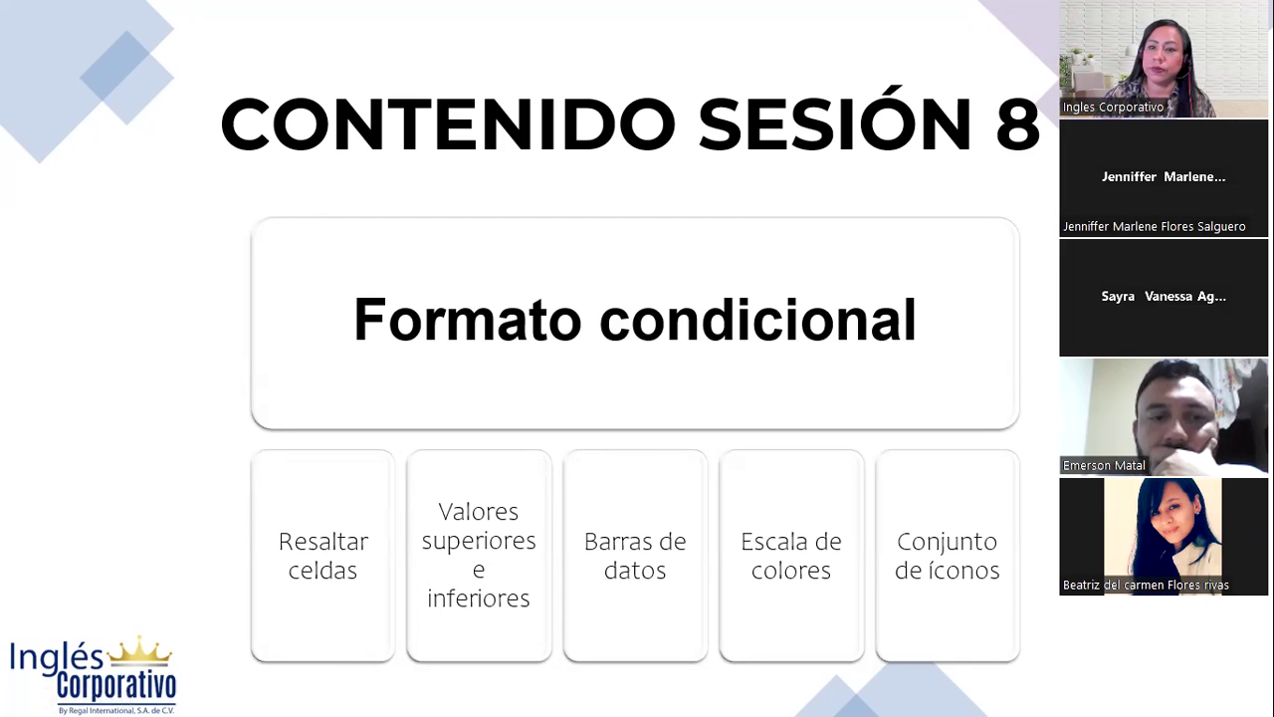
# Step: Advance to the OBJETIVO SESIÓN 8 slide with the dartboard image
pyautogui.press('Right')
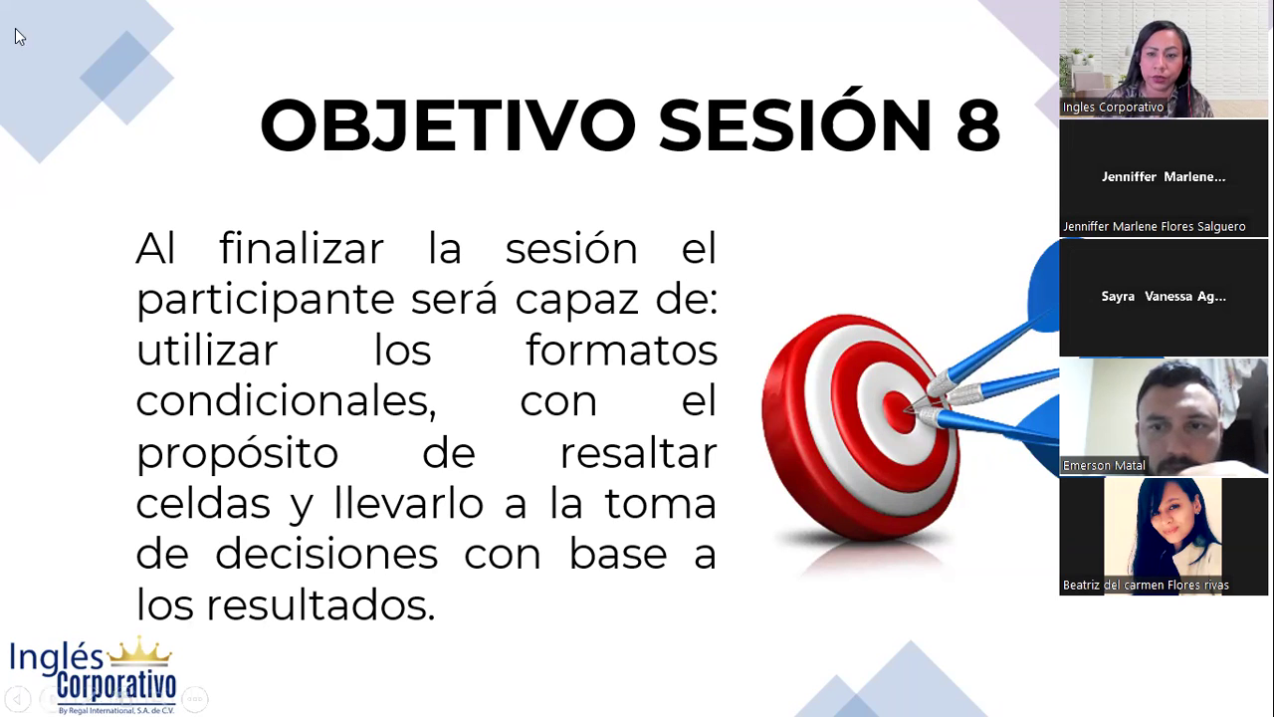
# Step: Advance to the 'PARA QUE SIRVE EL FORMATO CONDICIONAL' slide
pyautogui.press('Right')
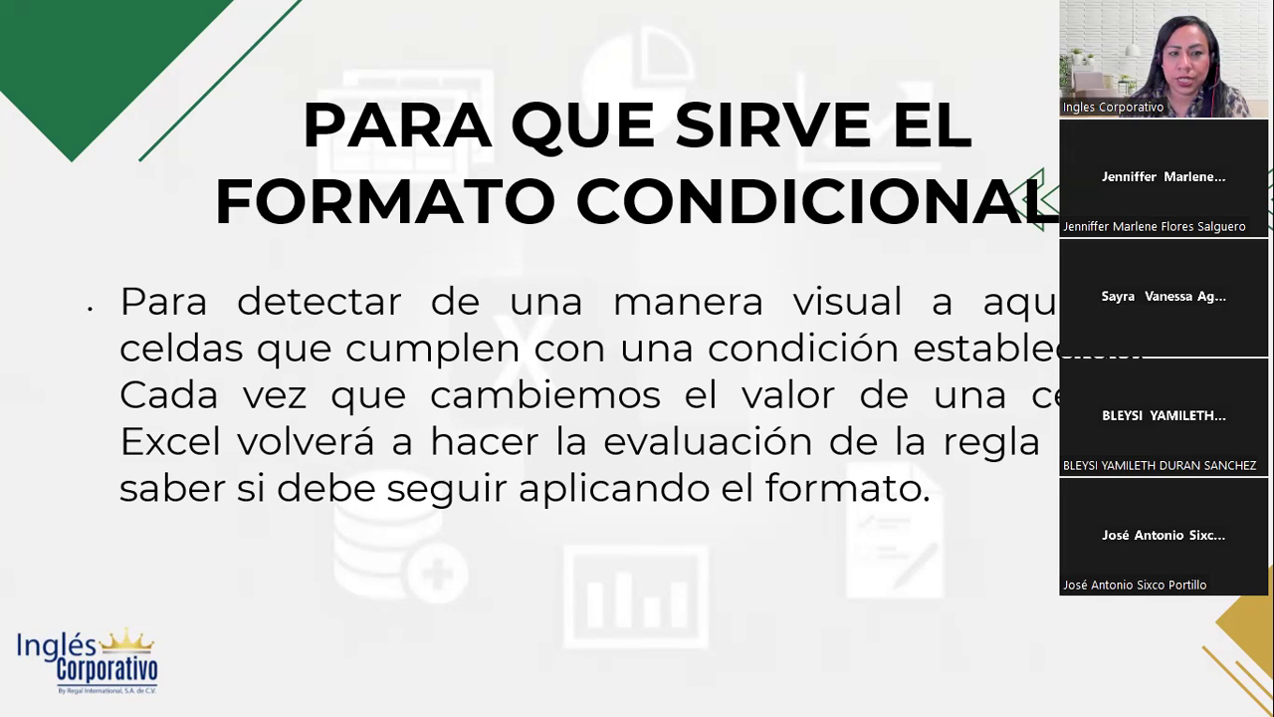
# Step: Advance to the '¿CÓMO SE APLICA EL FORMATO CONDICIONAL?' slide with its three steps
pyautogui.press('Right')
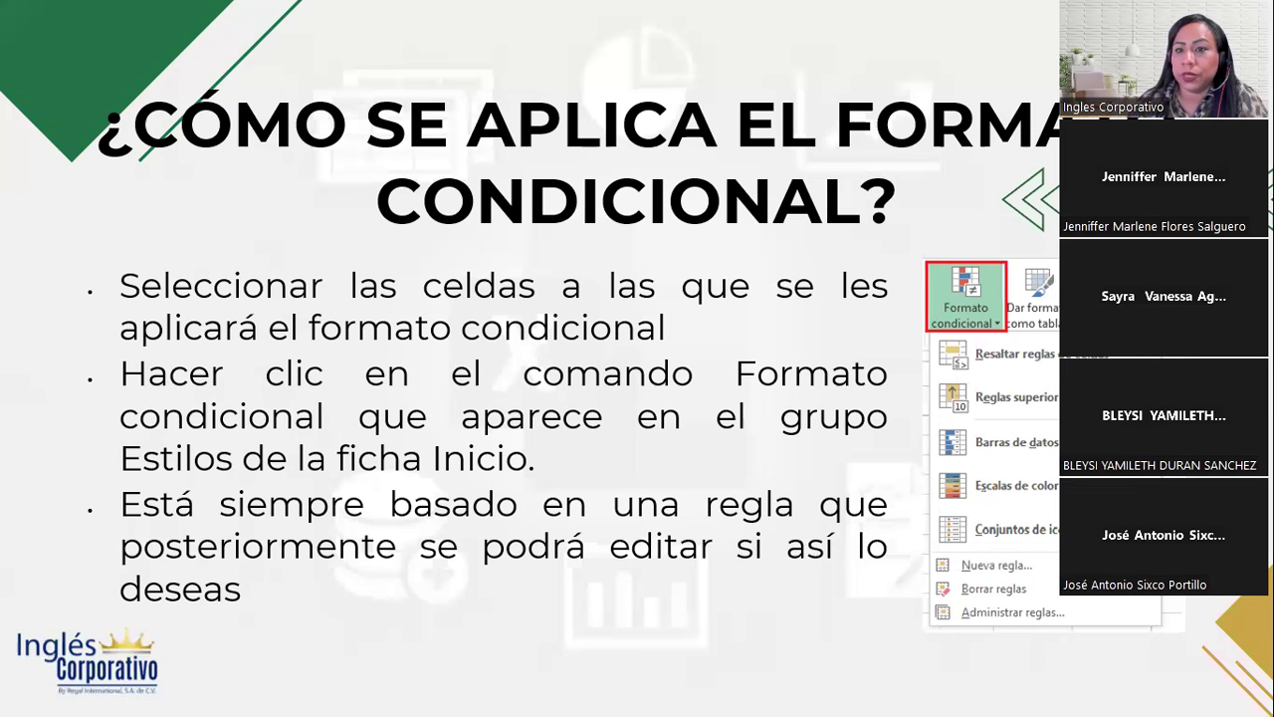
# Step: Advance to the PRÁCTICA FORMATO CONDICIONAL slide, then switch to the Excel workbook Práctica sesión 8
pyautogui.press('Right')
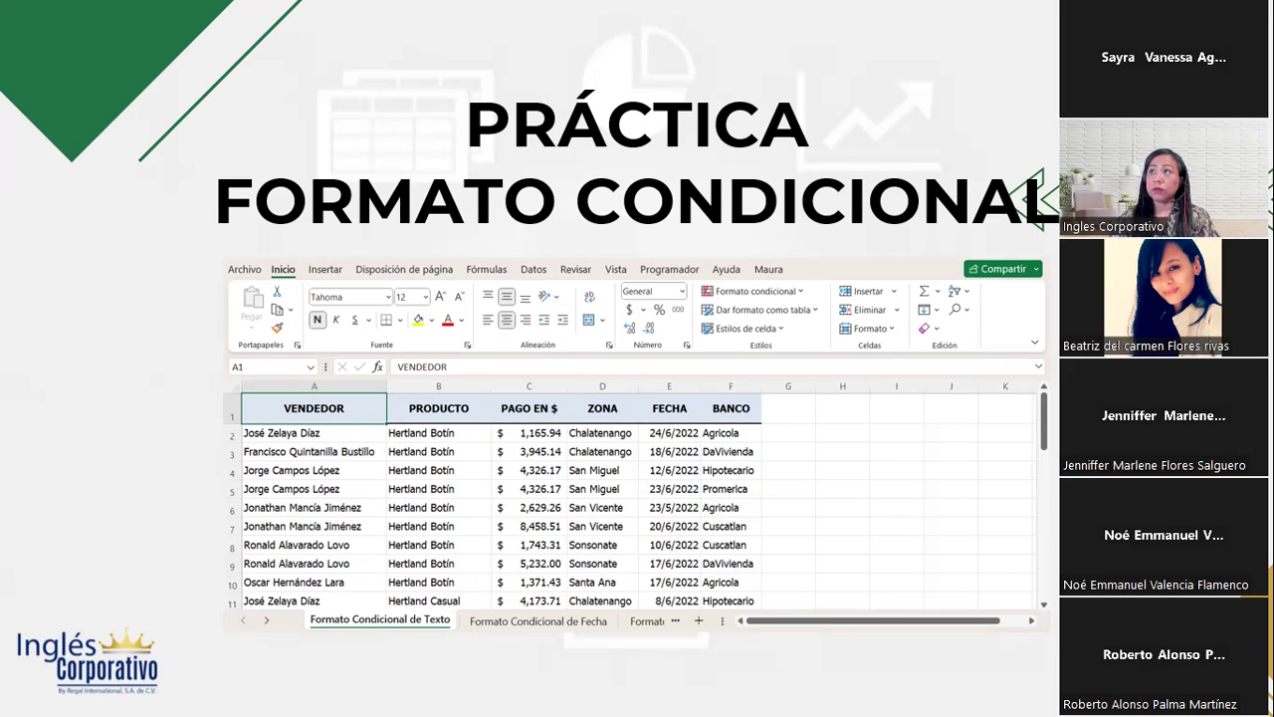
pyautogui.hotkey('alt', 'Tab')
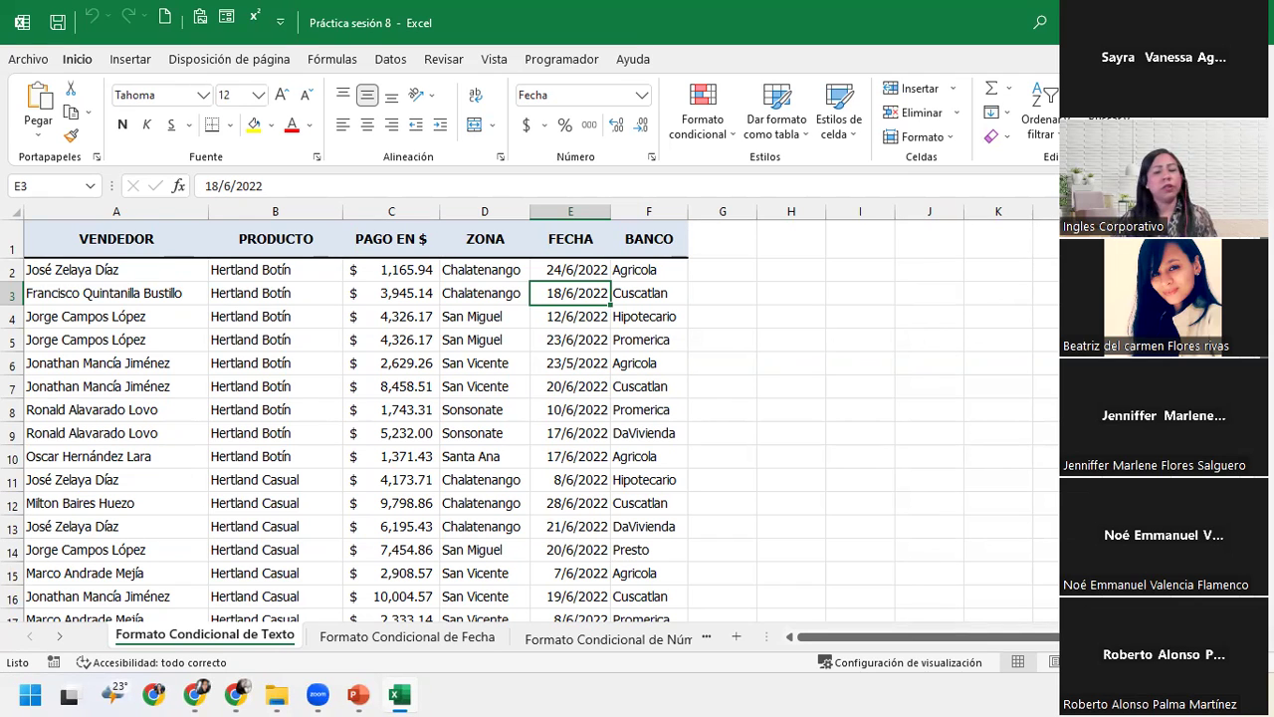
# Step: Walk through the table columns VENDEDOR, PRODUCTO, PAGO EN $, ZONA, FECHA and BANCO
pyautogui.click(423, 429)
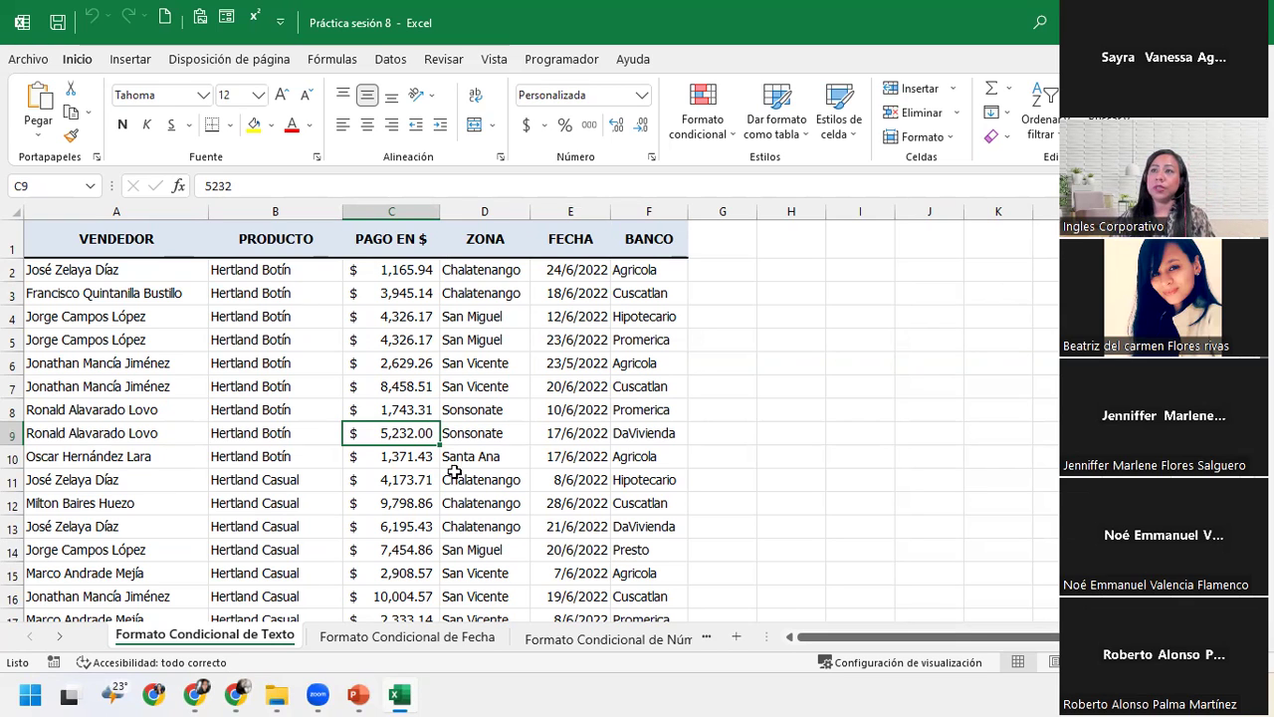
pyautogui.click(168, 246)
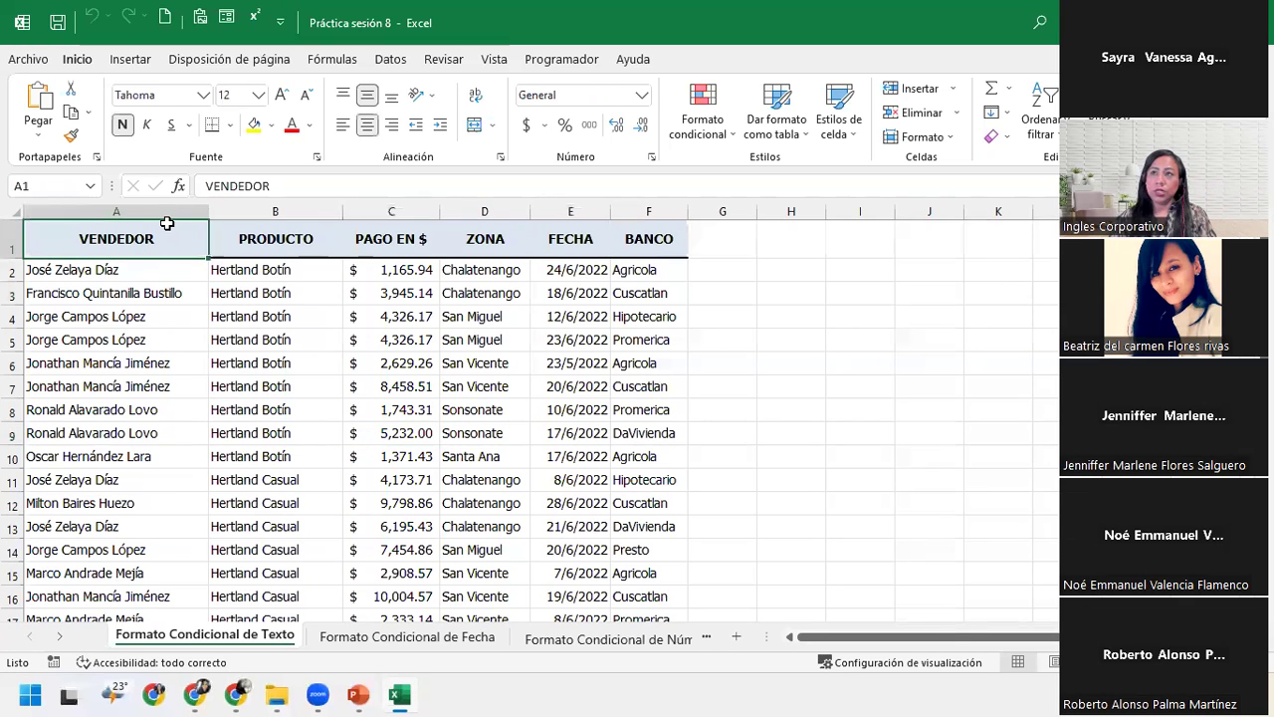
pyautogui.click(169, 211)
pyautogui.click(257, 207)
pyautogui.click(391, 210)
pyautogui.click(497, 225)
pyautogui.click(590, 205)
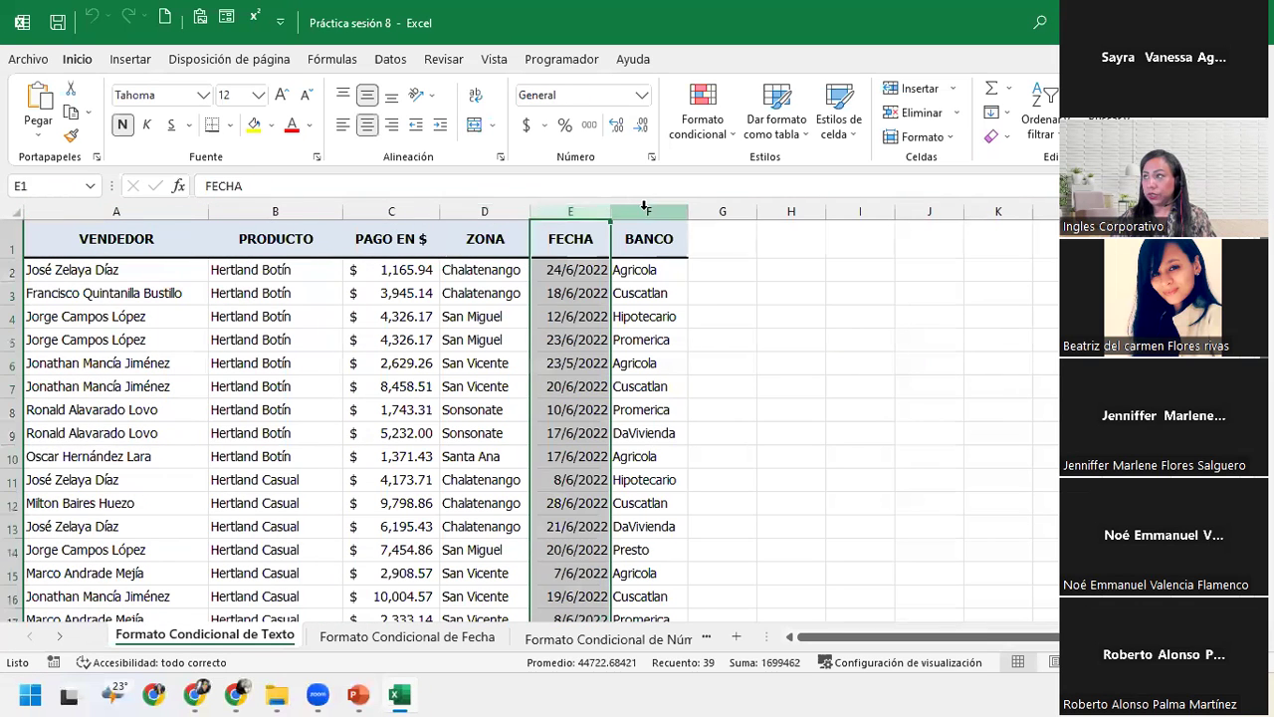
pyautogui.click(649, 211)
pyautogui.click(115, 211)
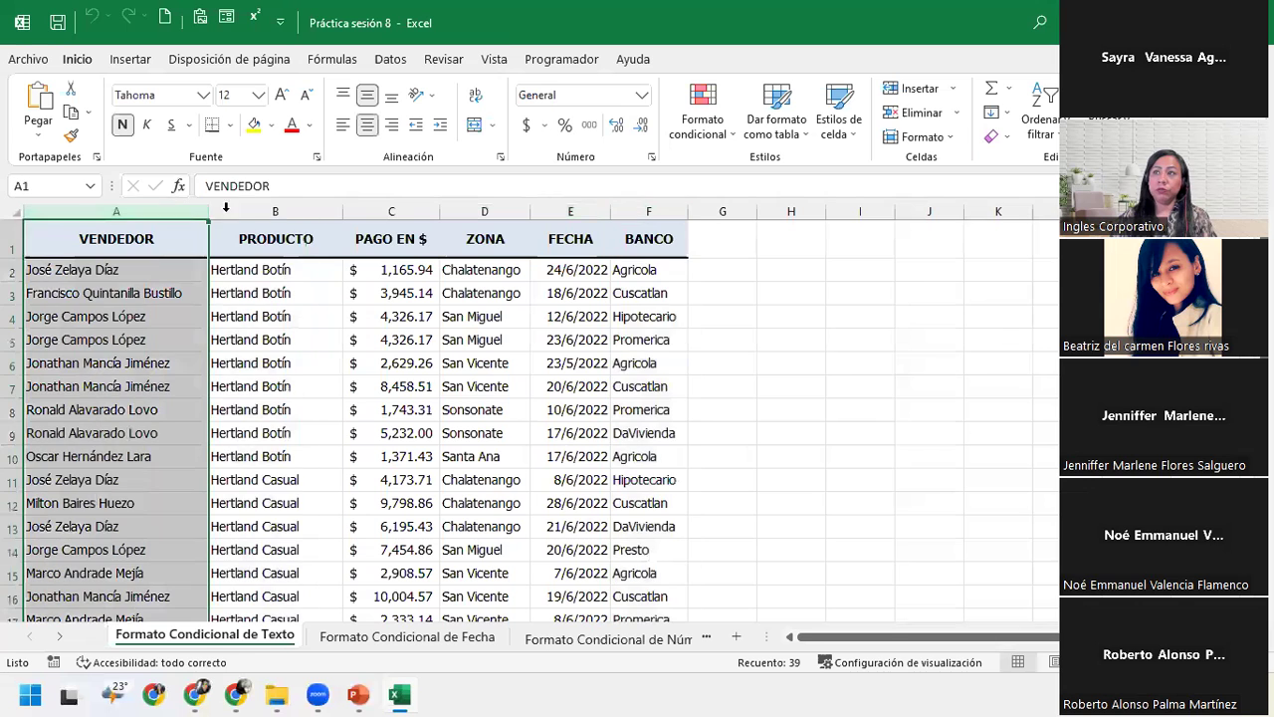
pyautogui.click(275, 212)
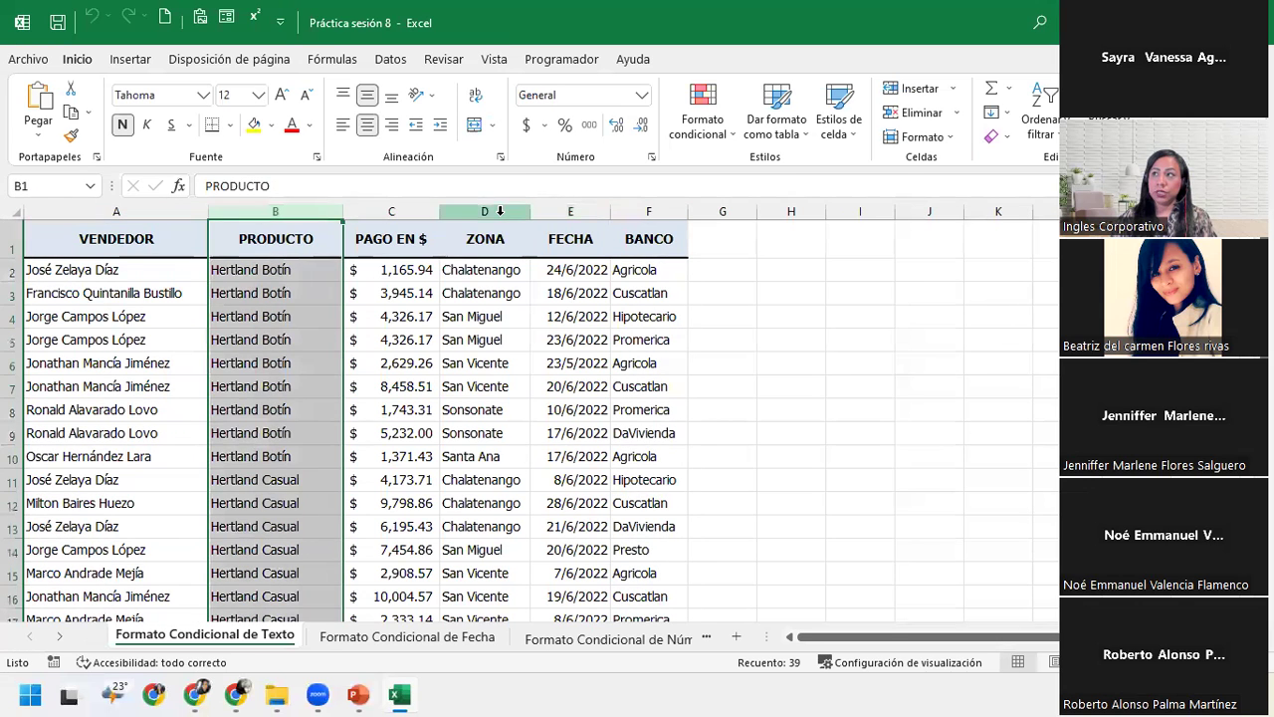
pyautogui.click(468, 212)
pyautogui.click(660, 211)
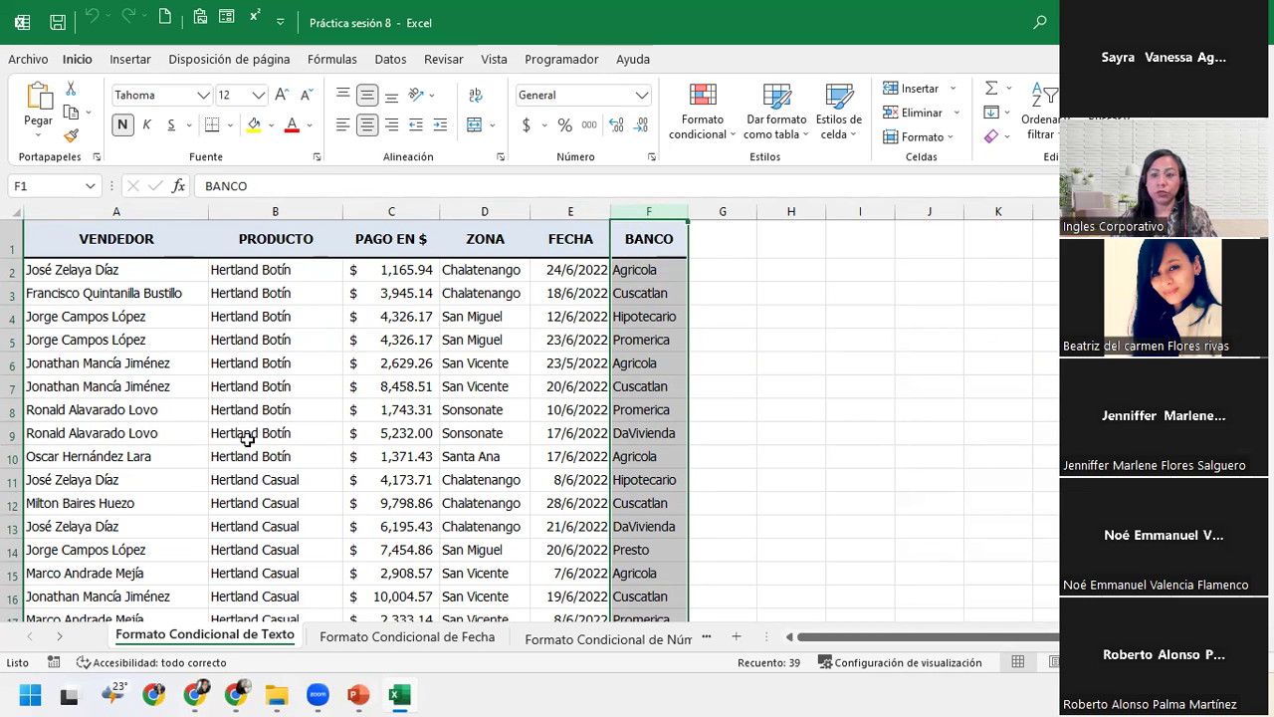
# Step: Select the BANCO values from F2 down to F39
pyautogui.click(661, 314)
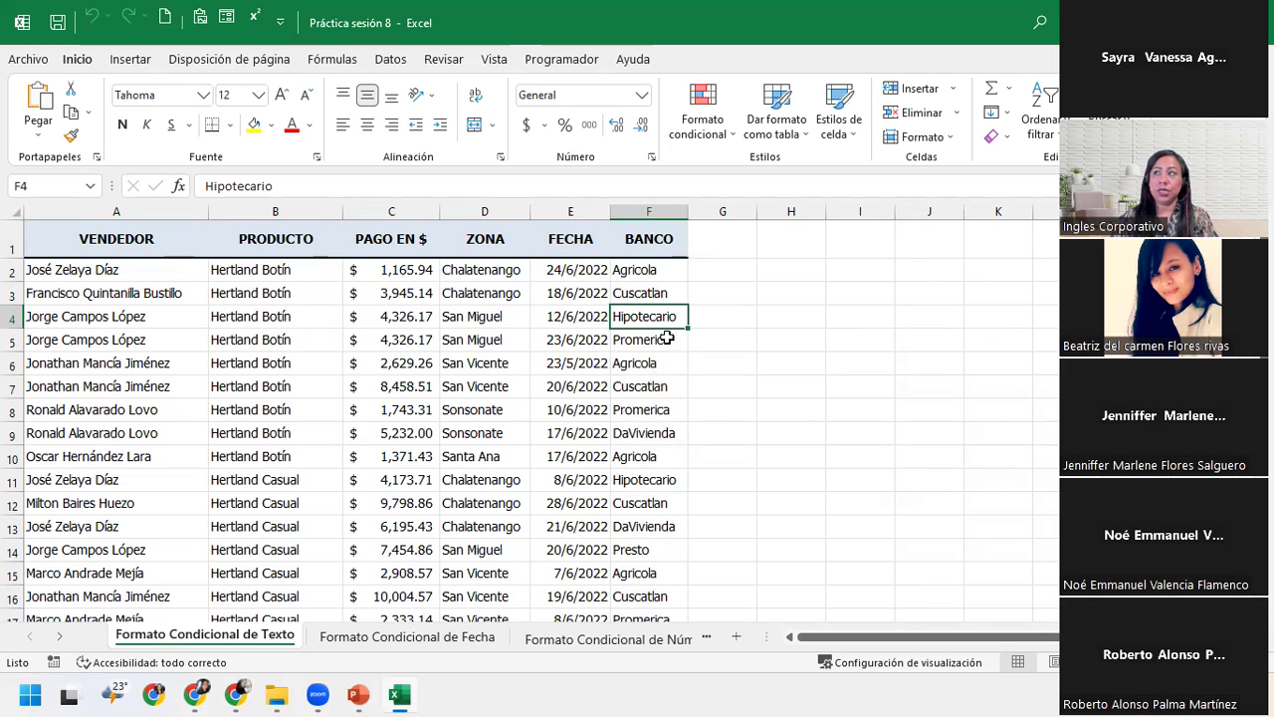
pyautogui.click(642, 269)
pyautogui.moveTo(642, 269); pyautogui.dragTo(660, 636)
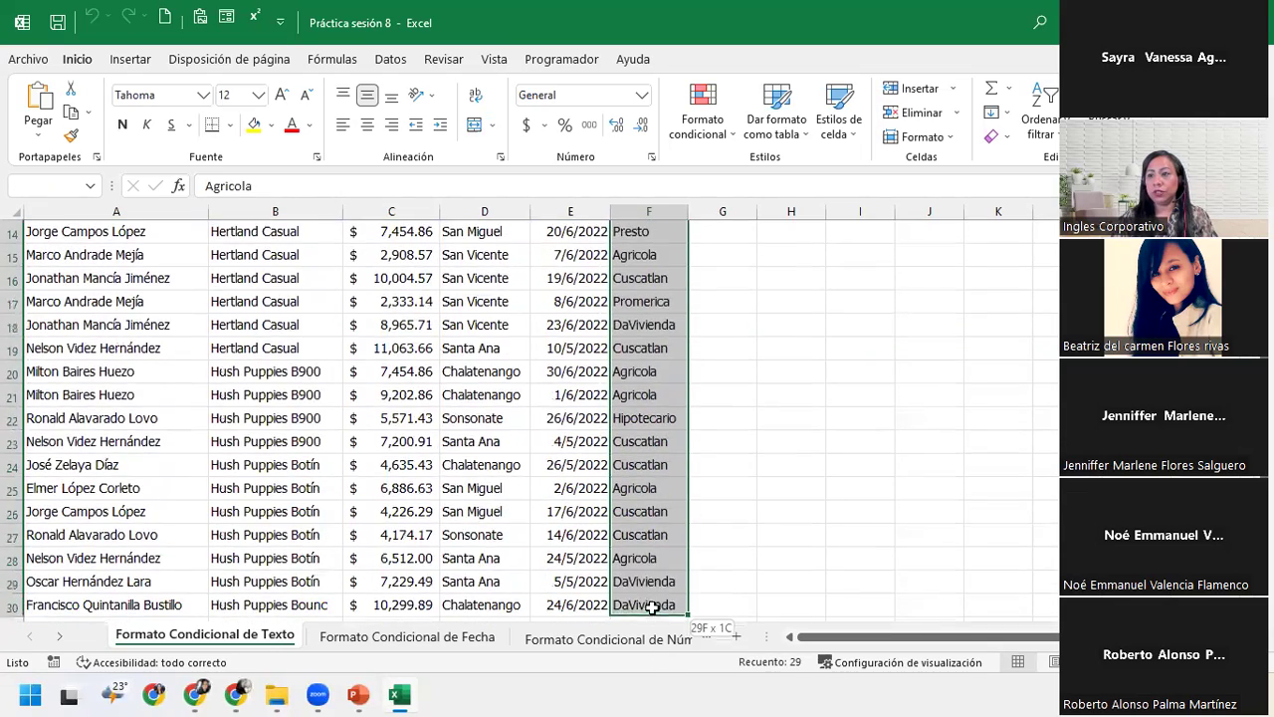
pyautogui.moveTo(660, 635); pyautogui.dragTo(641, 571)
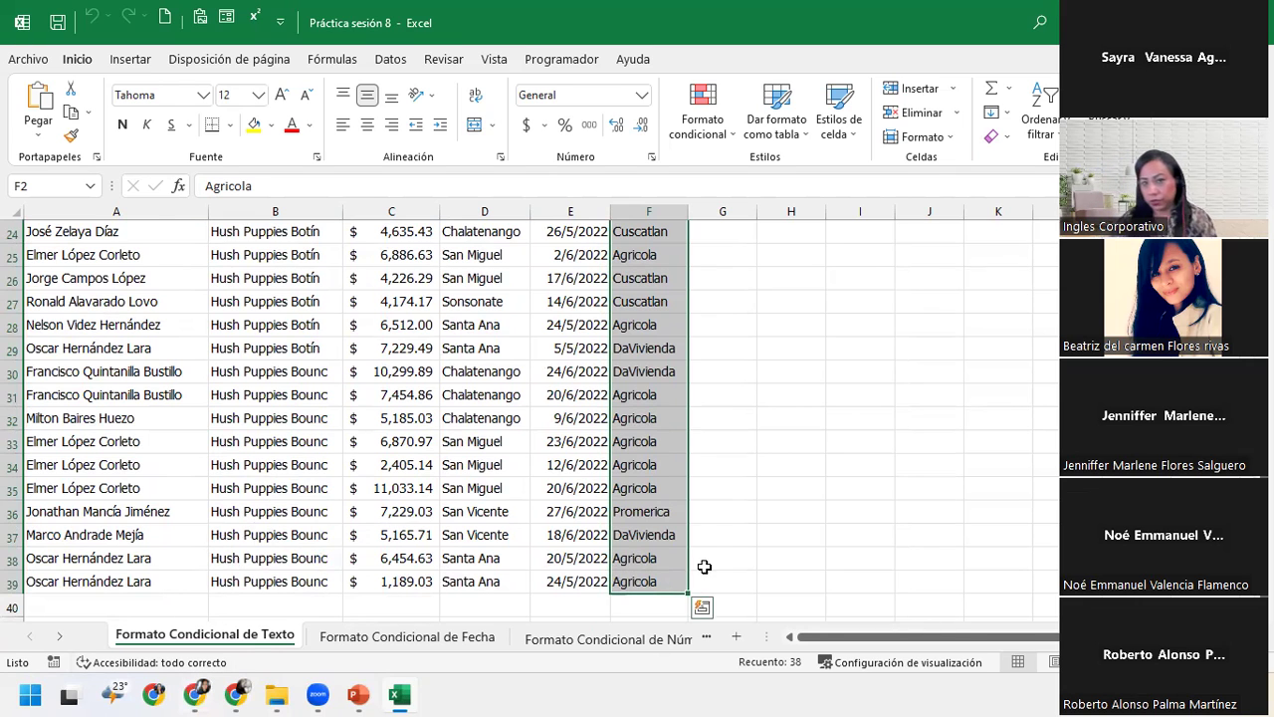
# Step: Return to the top of the sheet and open the Inicio tab's Formato condicional menu
pyautogui.scroll(5, 704, 566)
pyautogui.scroll(3, 712, 557)
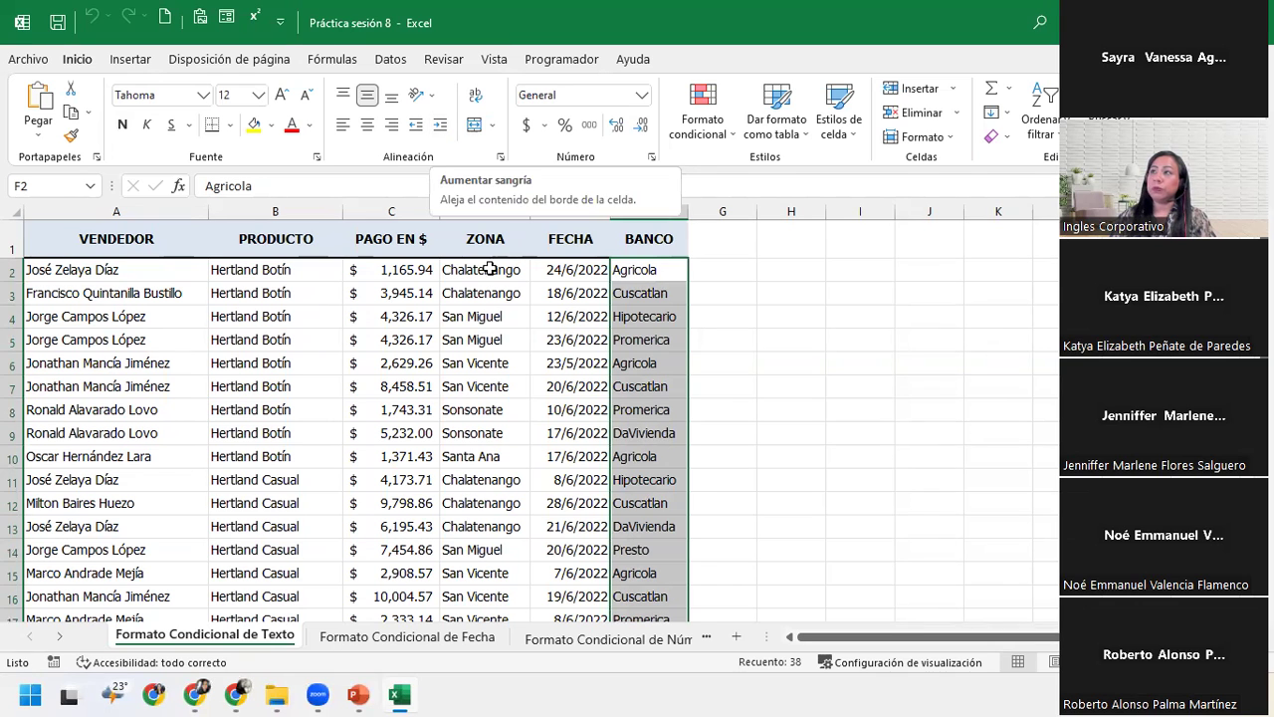
pyautogui.click(727, 132)
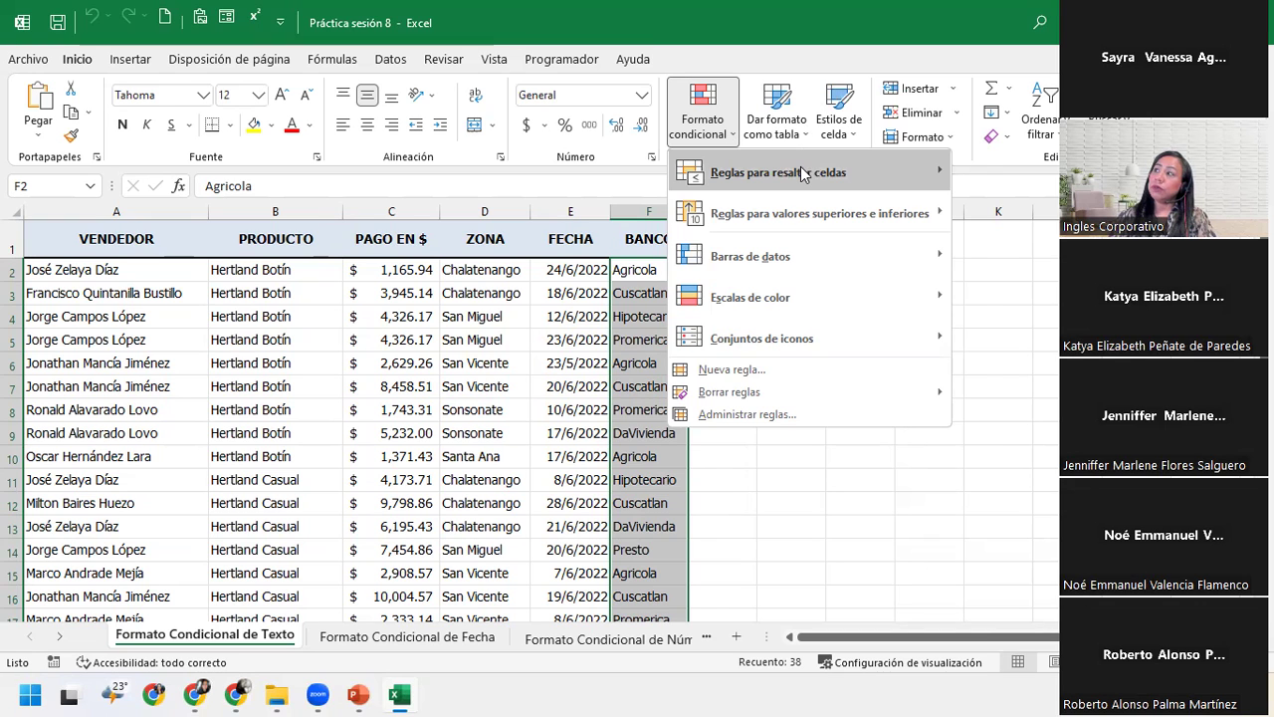
# Step: Browse the Formato condicional submenus and choose Reglas para resaltar celdas > Más reglas
pyautogui.moveTo(802, 168)
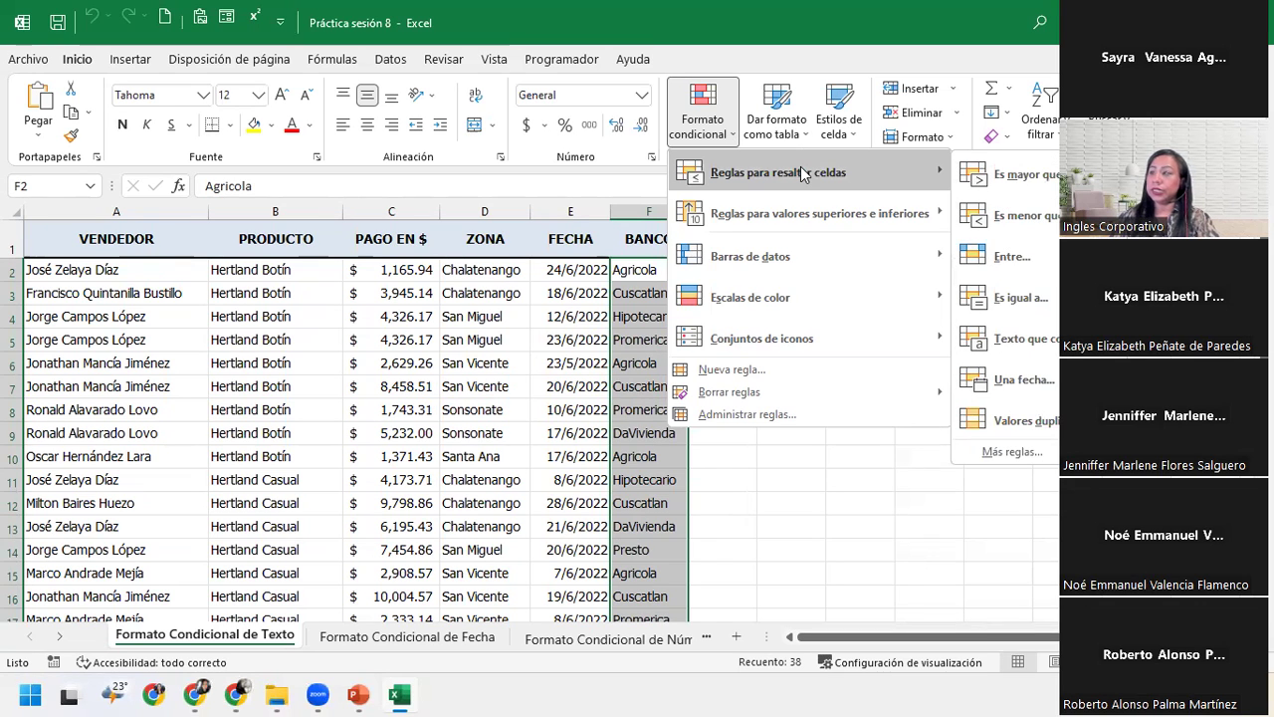
pyautogui.moveTo(801, 202)
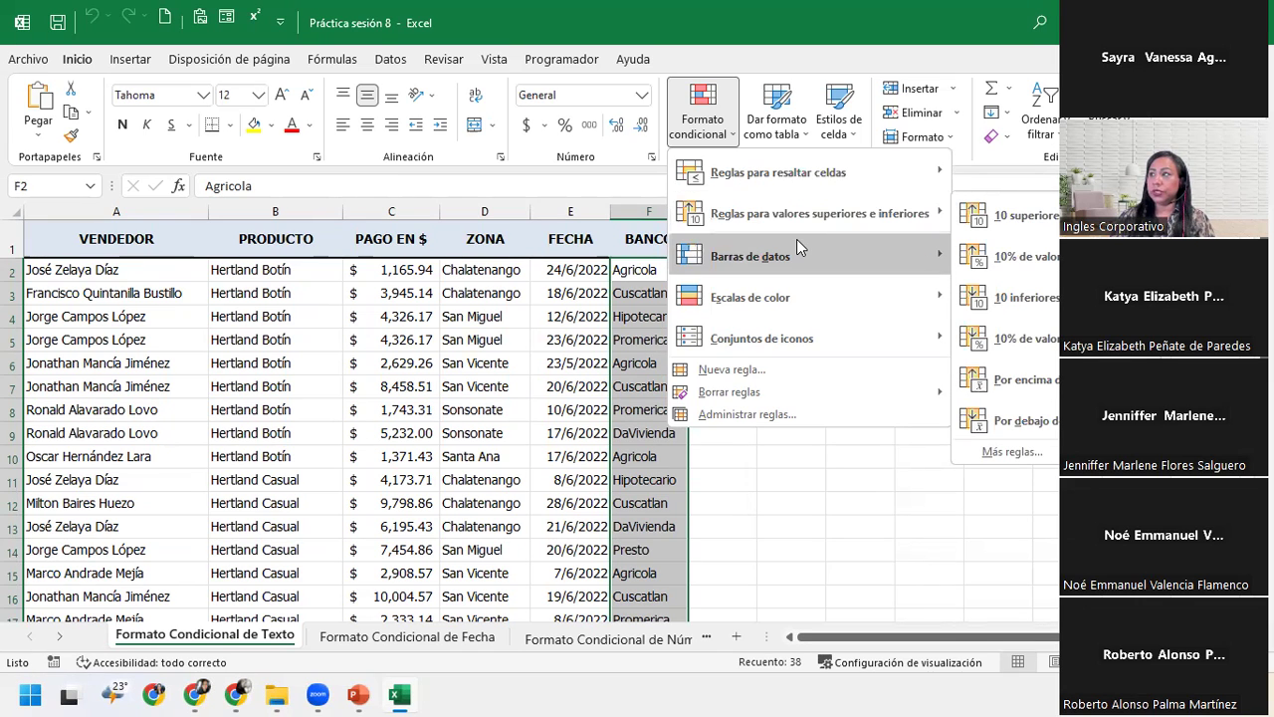
pyautogui.moveTo(799, 247)
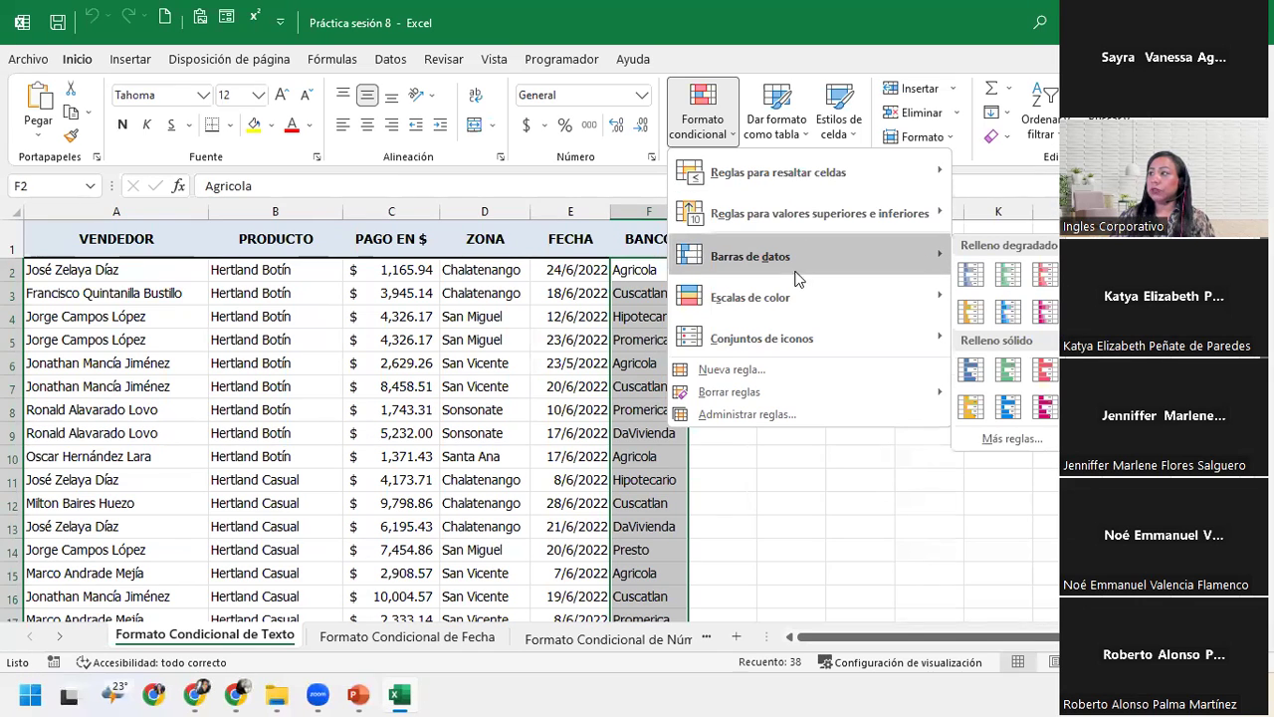
pyautogui.moveTo(794, 286)
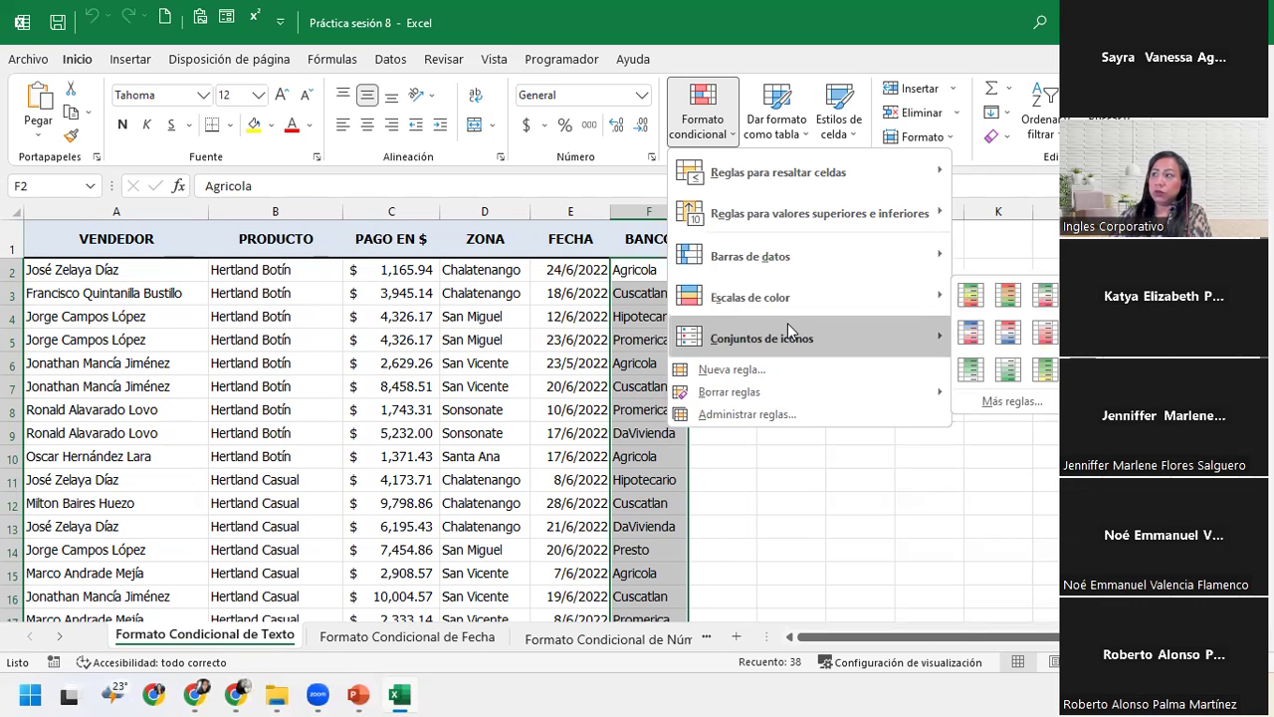
pyautogui.moveTo(788, 323)
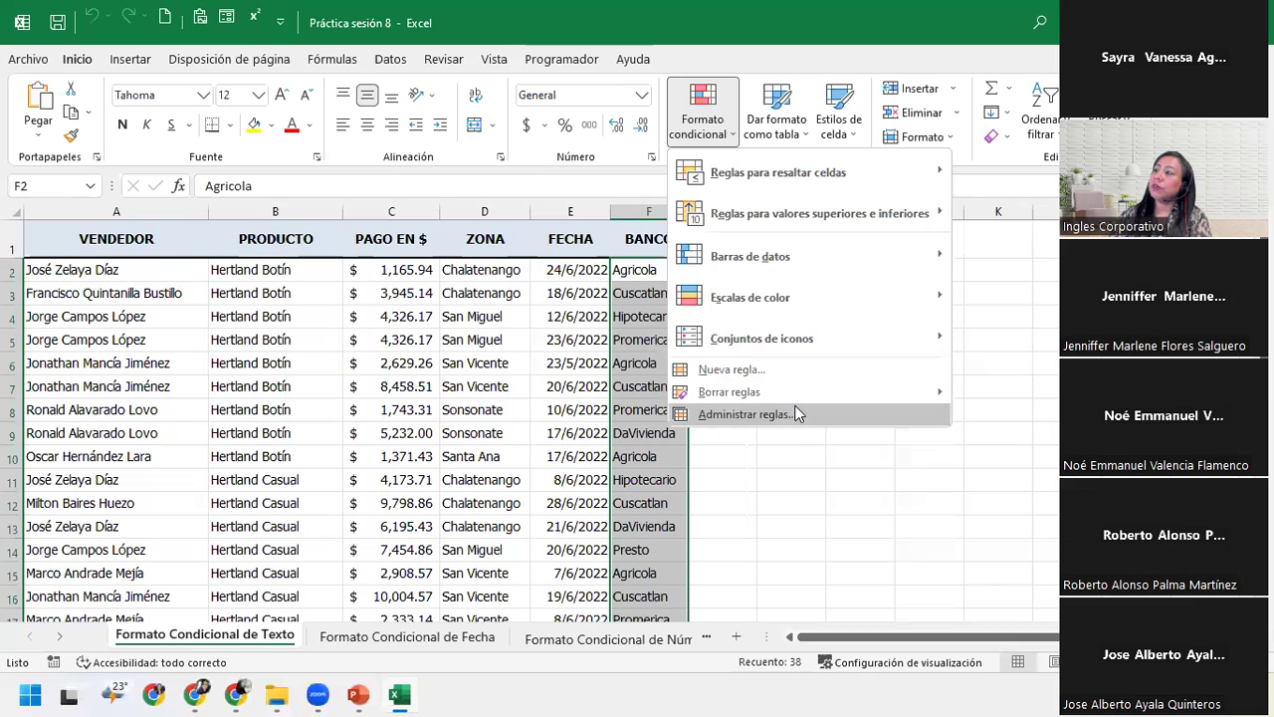
pyautogui.moveTo(799, 396)
pyautogui.moveTo(853, 173)
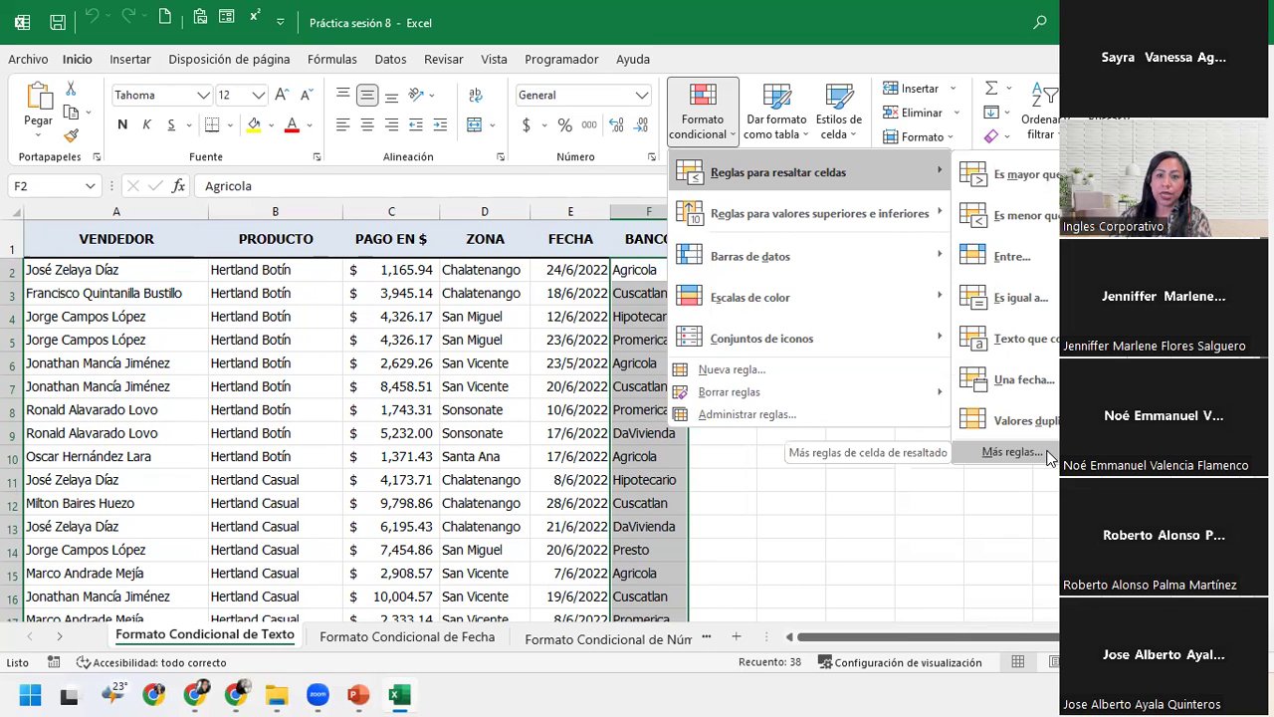
pyautogui.click(1047, 453)
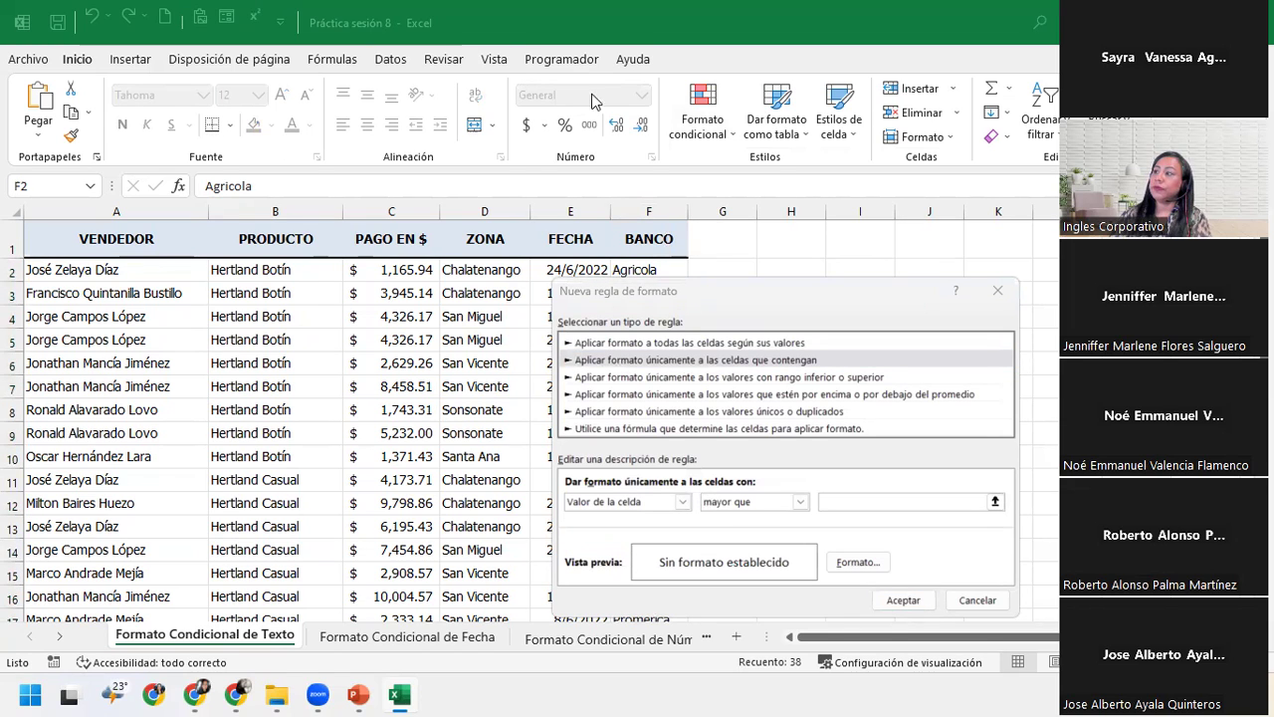
# Step: Set the rule to format only cells whose Texto específico 'que contiene' a value
pyautogui.click(751, 307)
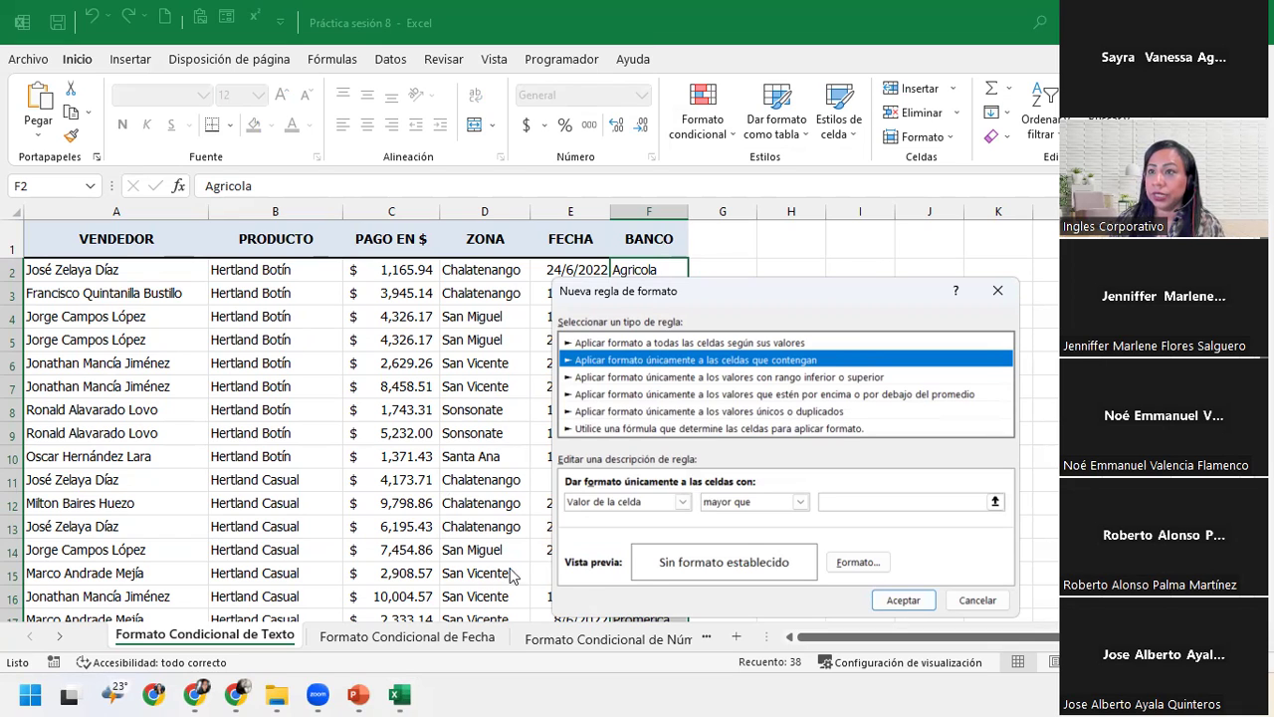
pyautogui.click(685, 502)
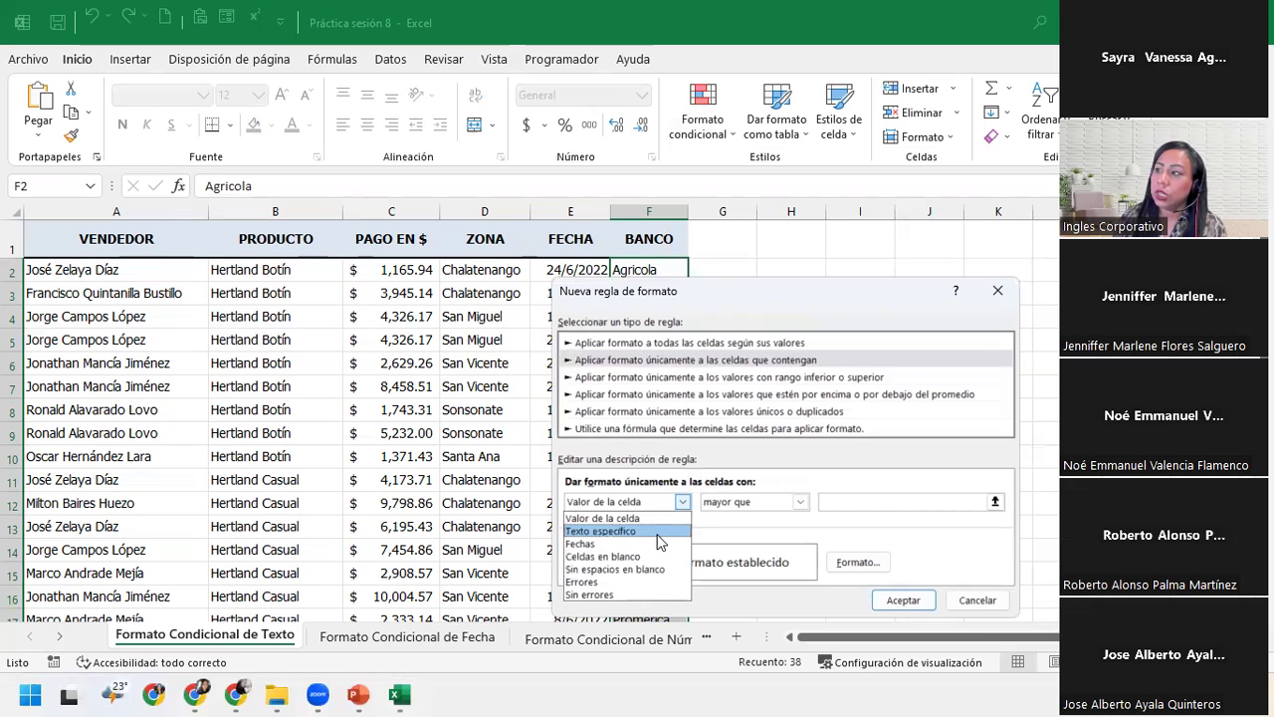
pyautogui.click(659, 541)
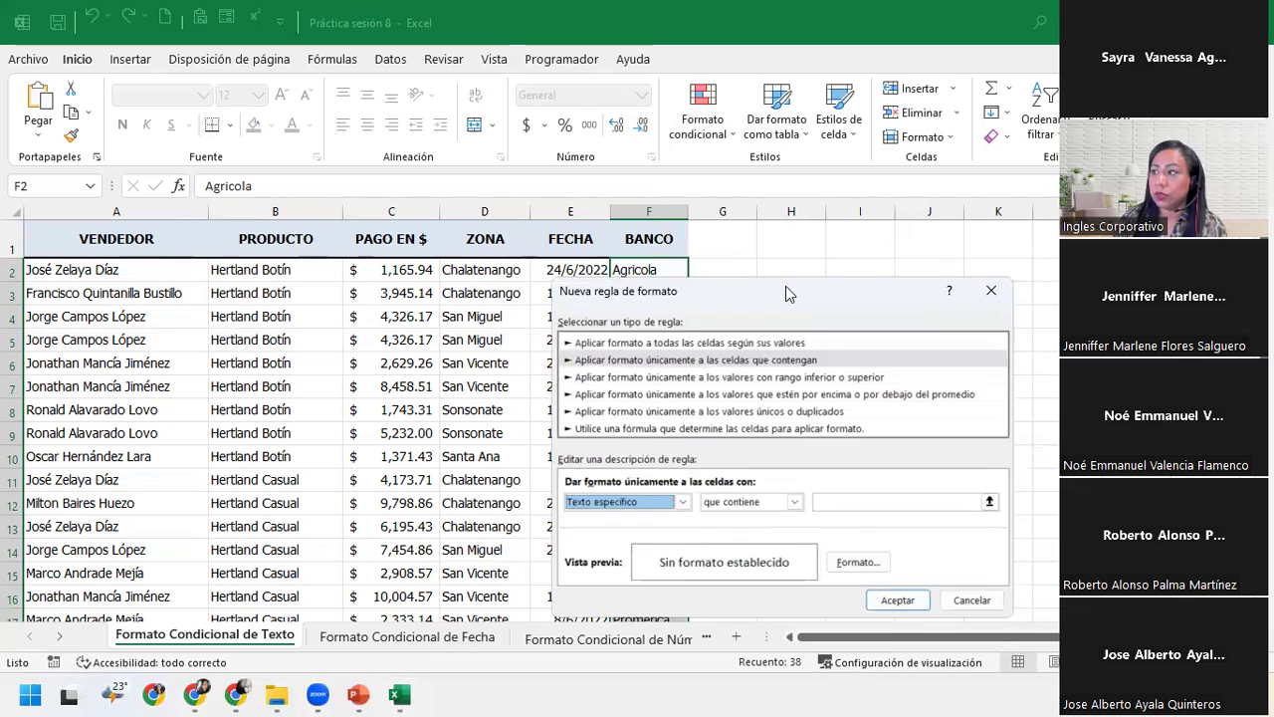
pyautogui.moveTo(786, 286); pyautogui.dragTo(665, 344)
pyautogui.click(673, 560)
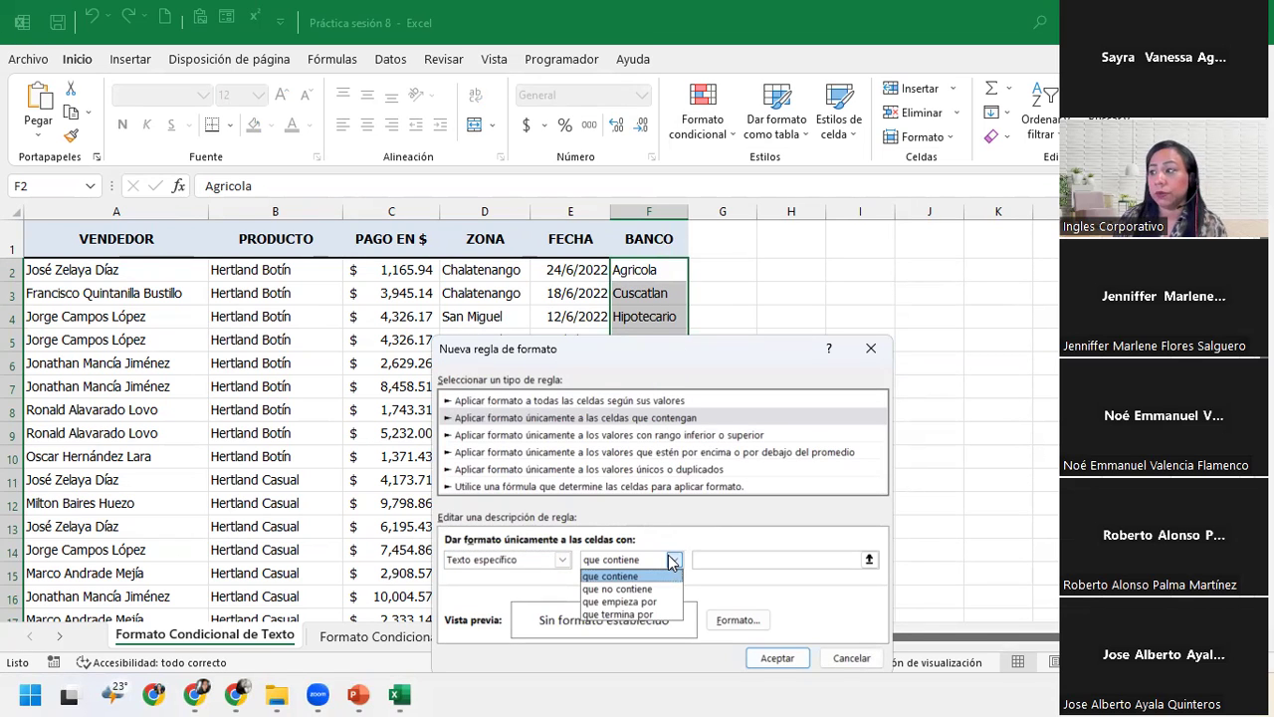
pyautogui.click(674, 561)
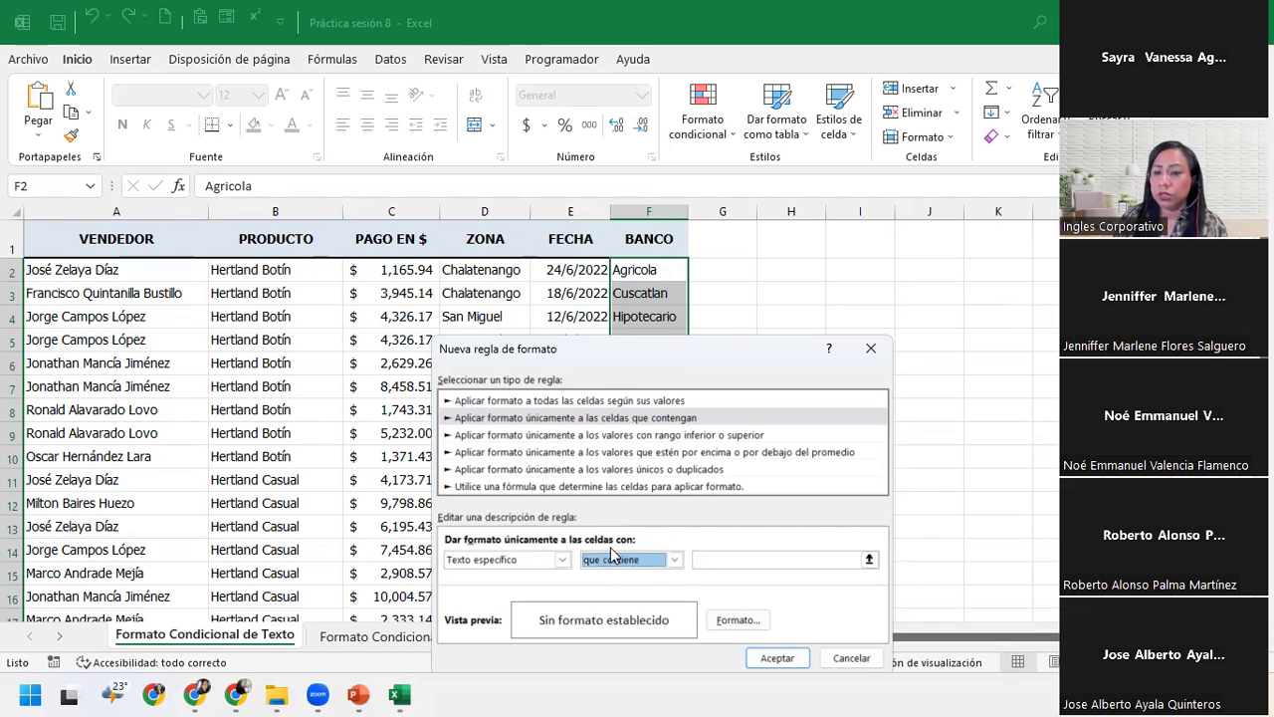
pyautogui.click(735, 560)
# Step: Enter Hipotecario as the text the new rule must contain, then move the dialog higher
pyautogui.write('Hipotecario')
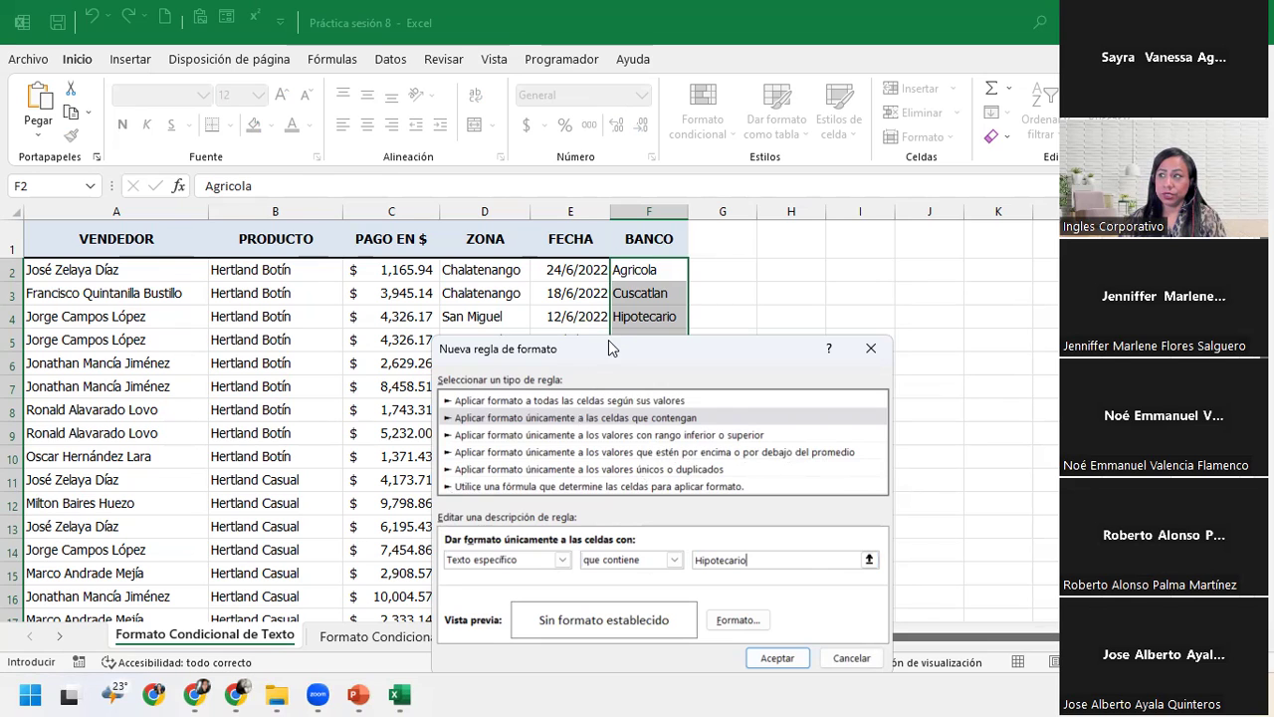
pyautogui.moveTo(609, 341); pyautogui.dragTo(611, 236)
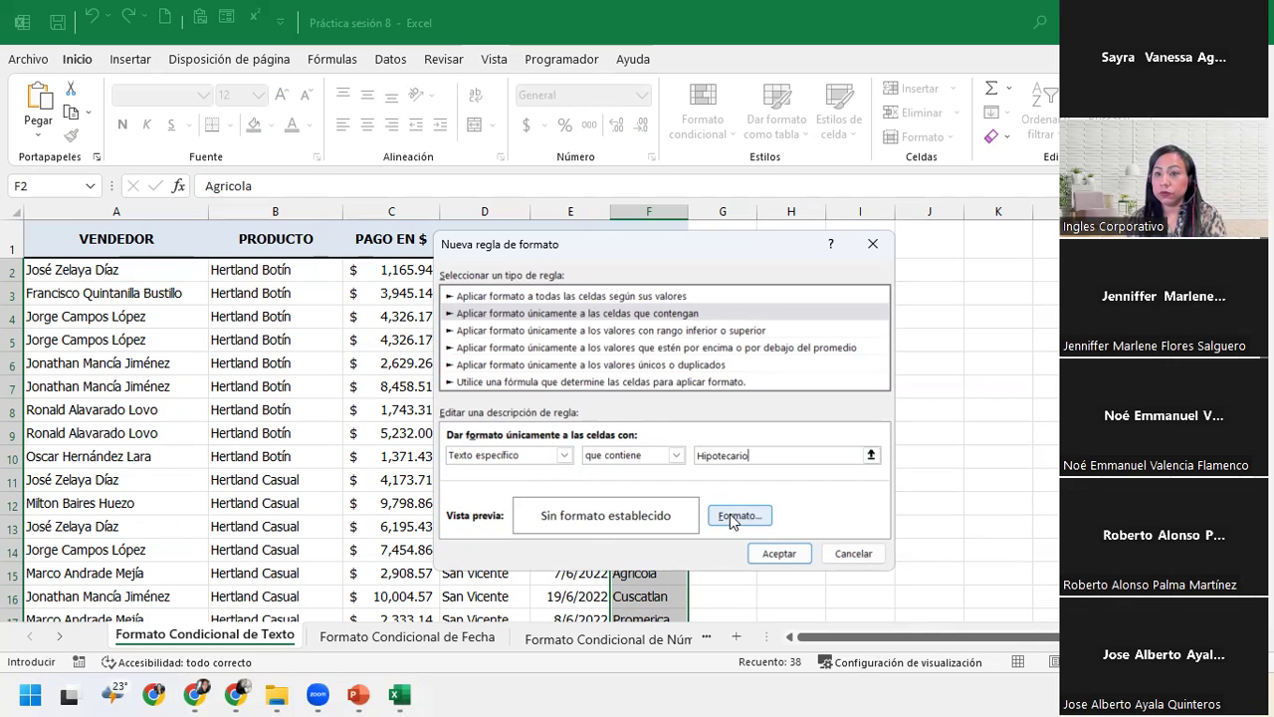
# Step: Give the Hipotecario rule a light yellow fill from Más colores and apply it
pyautogui.click(731, 516)
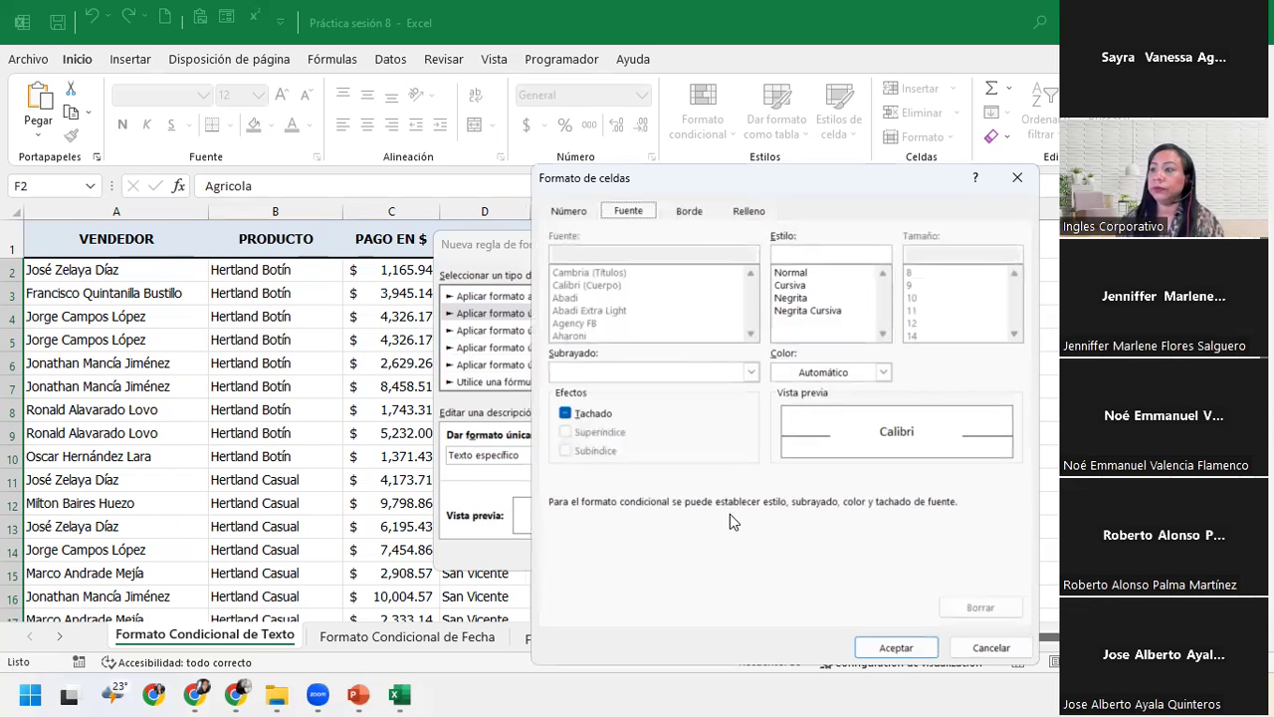
pyautogui.click(688, 210)
pyautogui.click(736, 210)
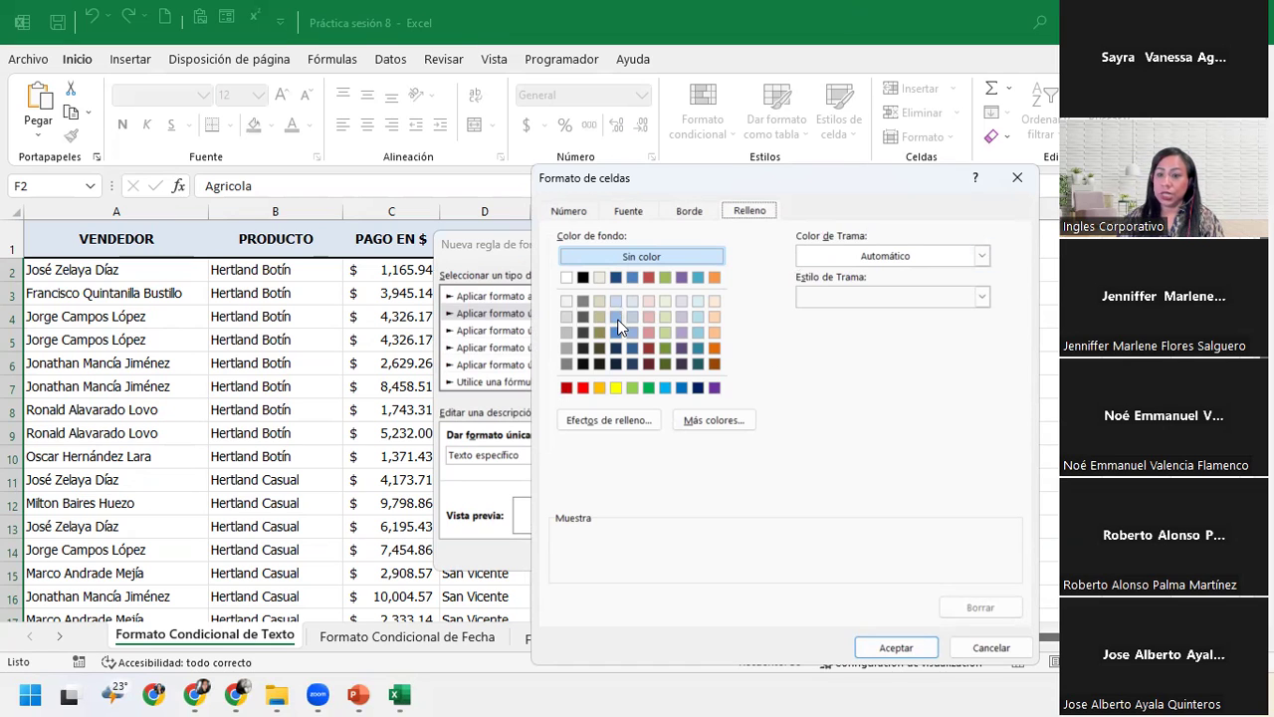
pyautogui.click(614, 390)
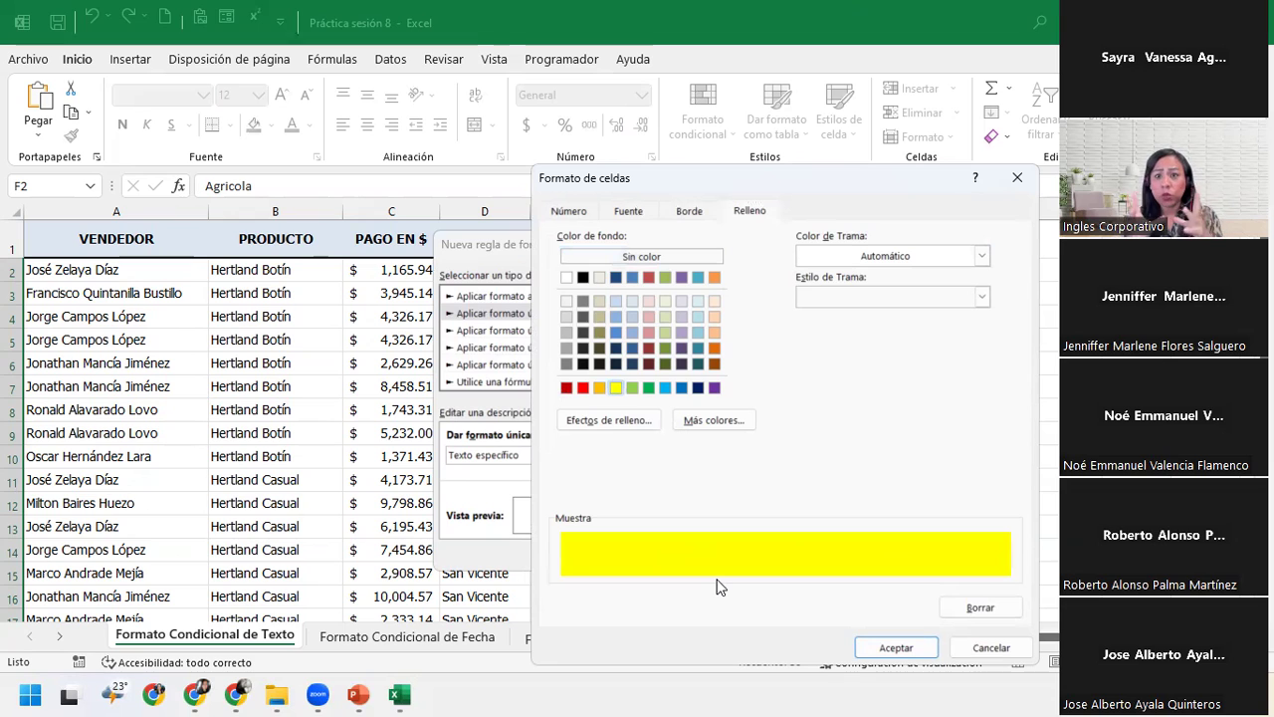
pyautogui.click(710, 418)
pyautogui.click(700, 420)
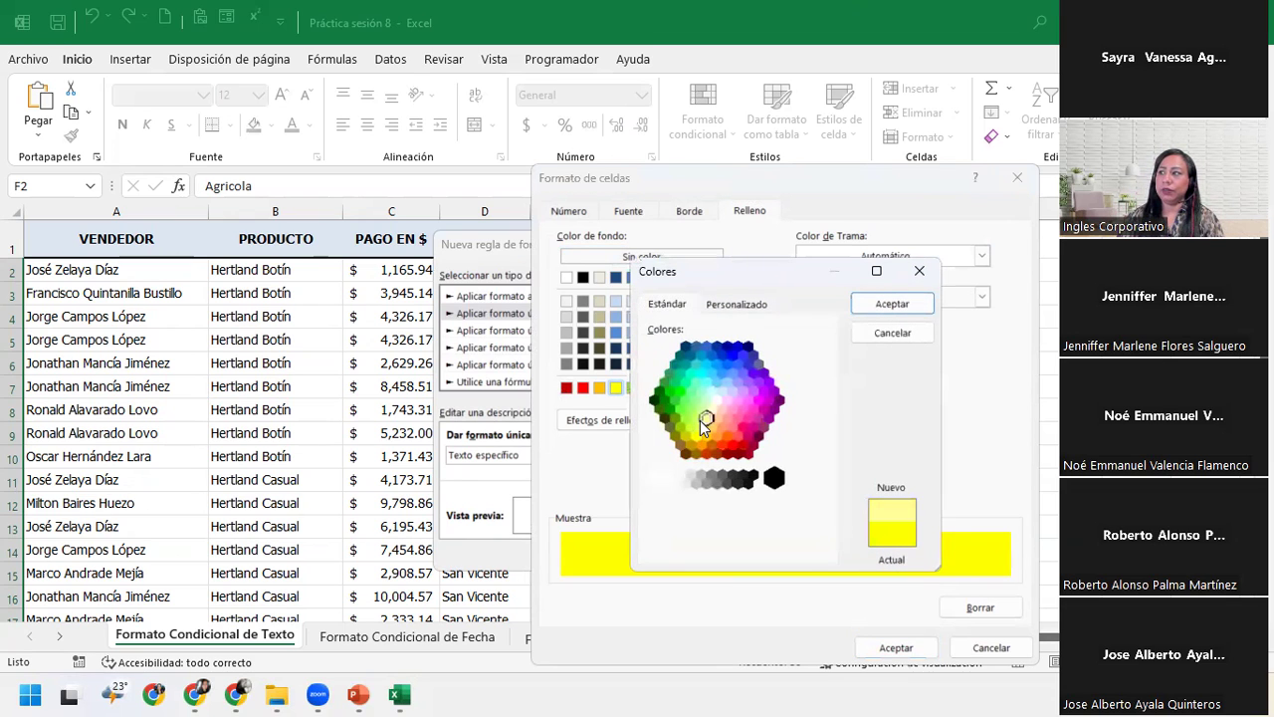
pyautogui.click(901, 307)
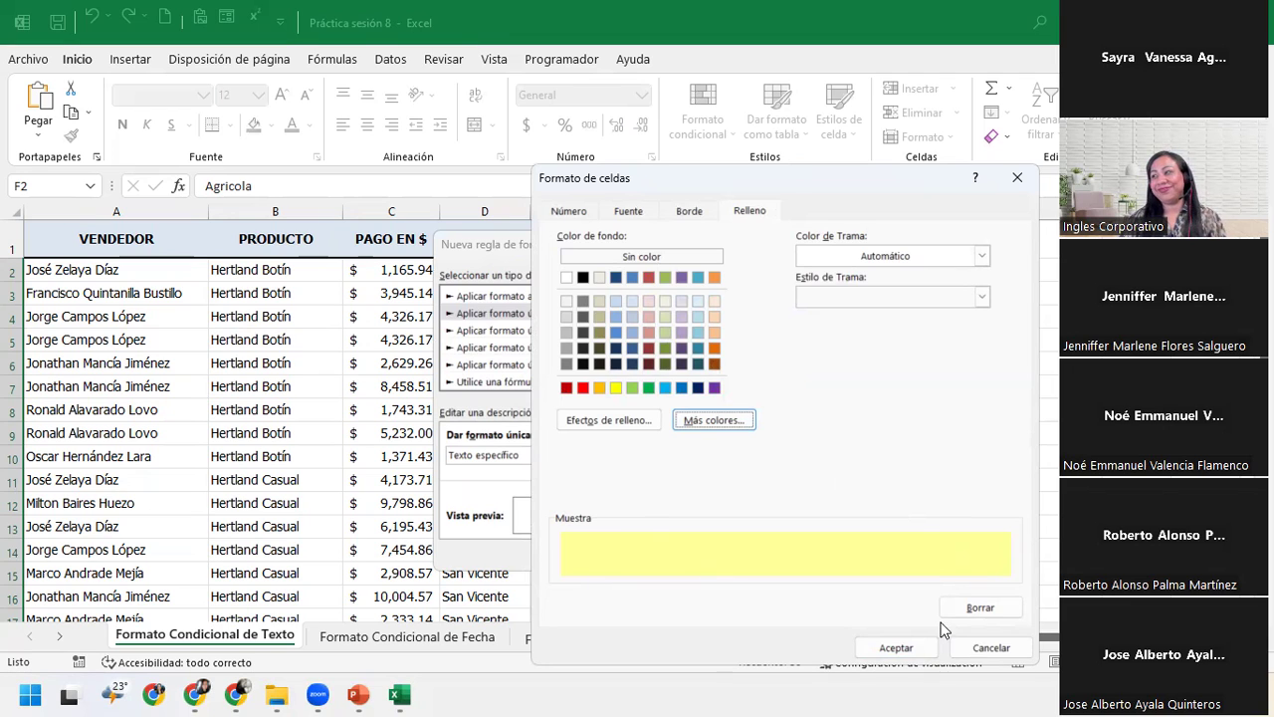
pyautogui.click(921, 649)
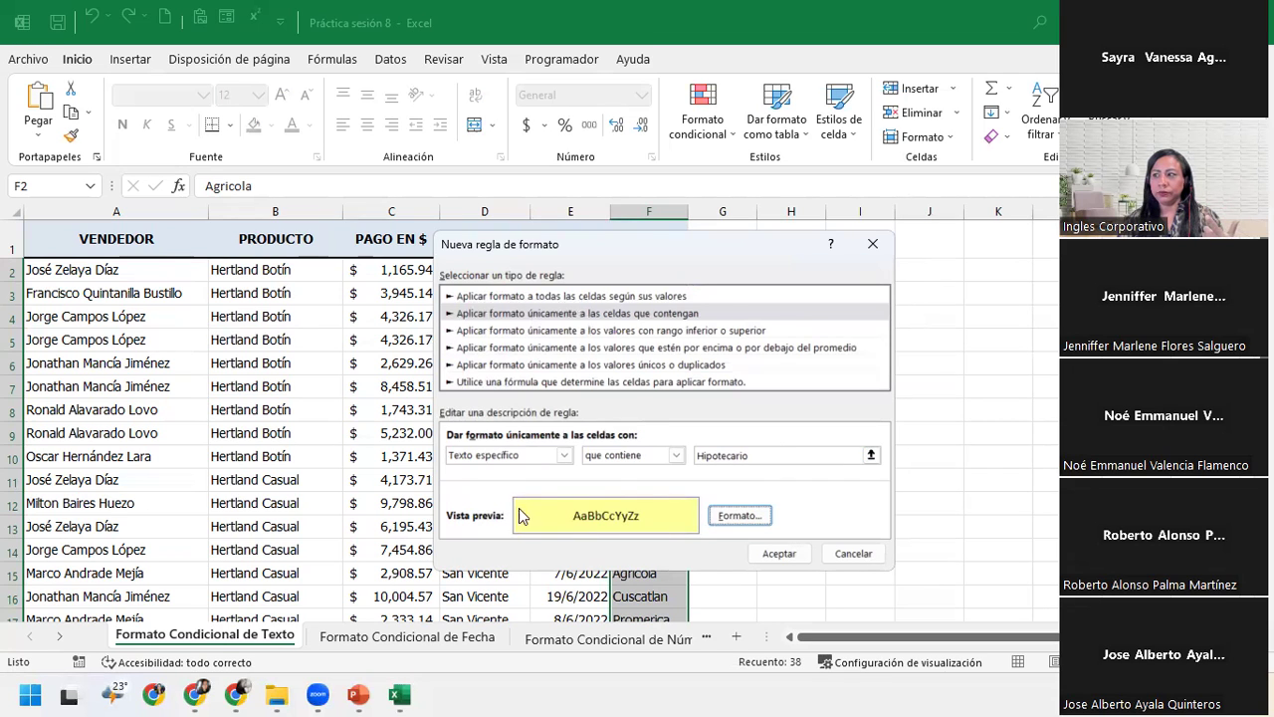
pyautogui.click(779, 554)
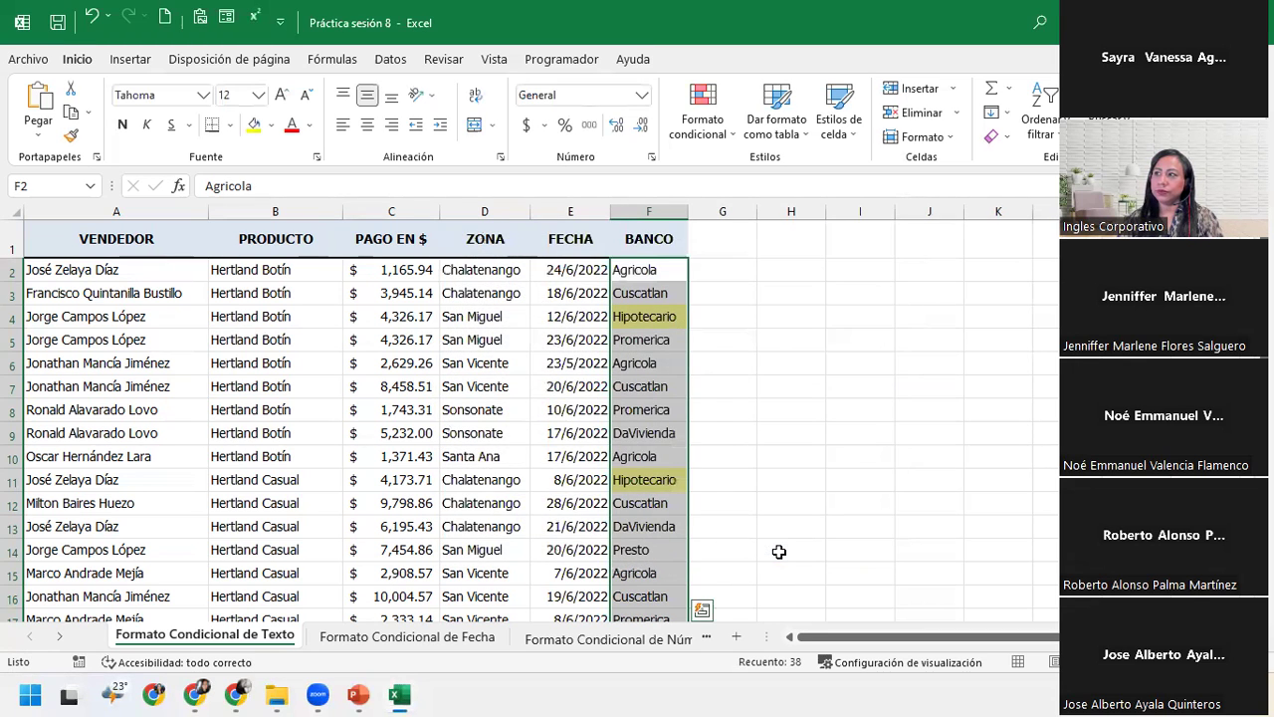
# Step: Enter Hipotecario in the last BANCO cell, F39, to test the highlighting rule
pyautogui.moveTo(651, 447); pyautogui.dragTo(643, 419)
pyautogui.click(642, 420)
pyautogui.scroll(-3, 652, 567)
pyautogui.scroll(-3, 648, 561)
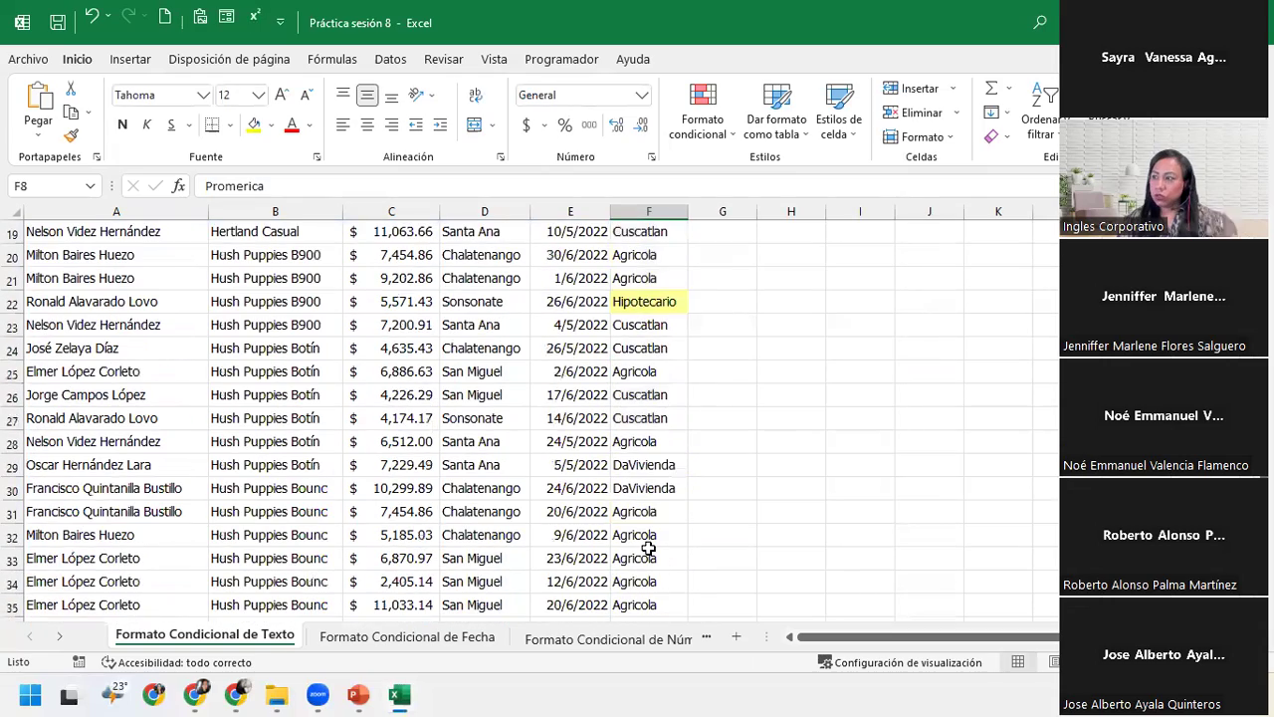
pyautogui.scroll(-2, 649, 548)
pyautogui.scroll(3, 648, 549)
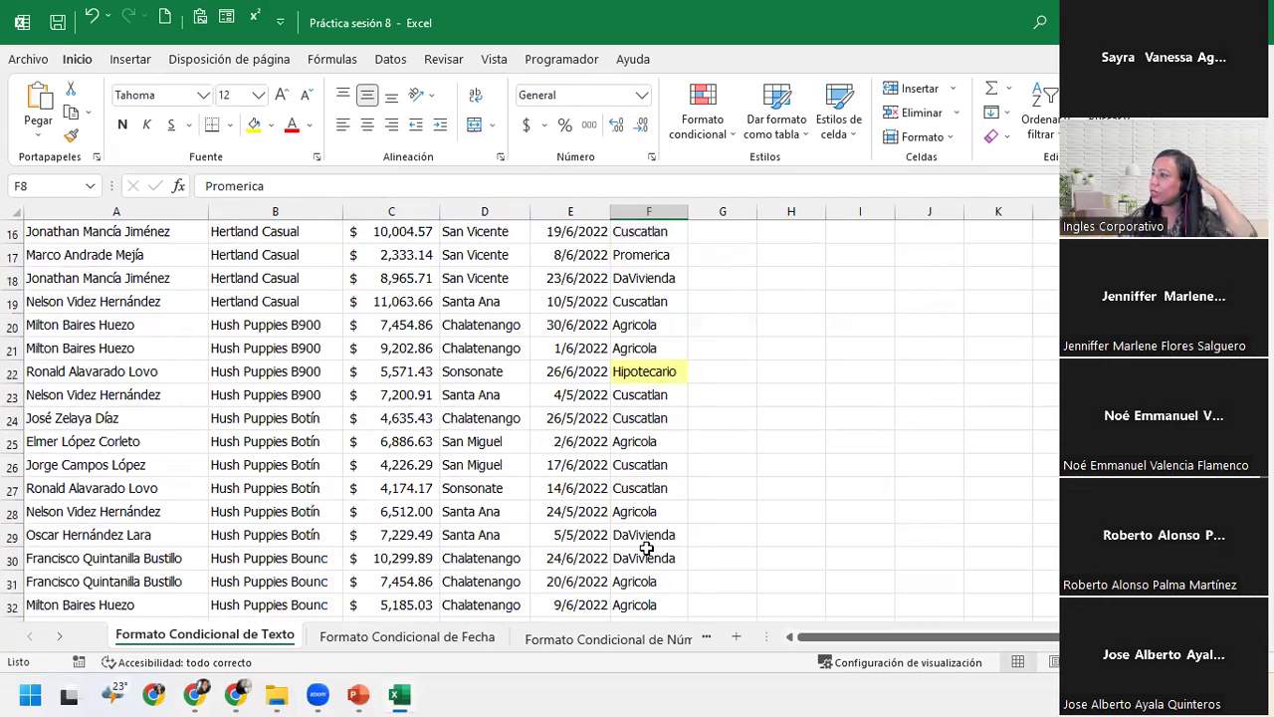
pyautogui.scroll(4, 647, 549)
pyautogui.scroll(1, 646, 548)
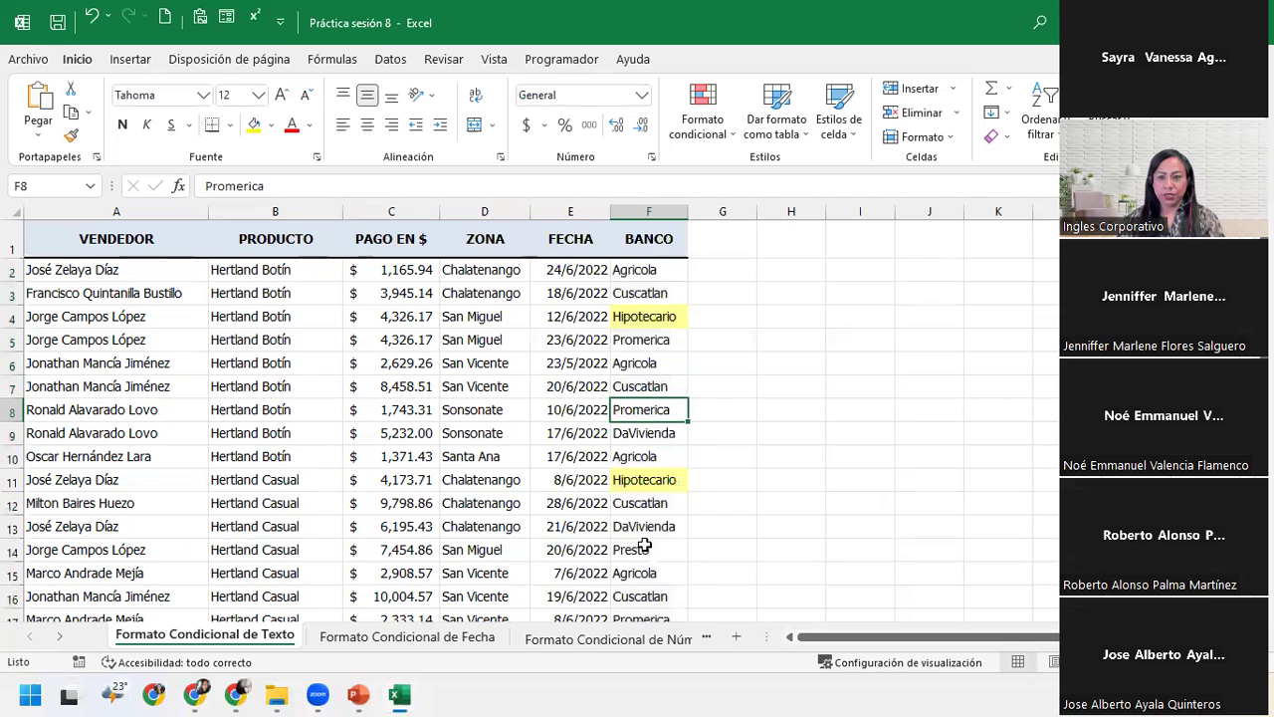
pyautogui.scroll(-4, 646, 548)
pyautogui.scroll(-3, 645, 547)
pyautogui.scroll(-3, 643, 544)
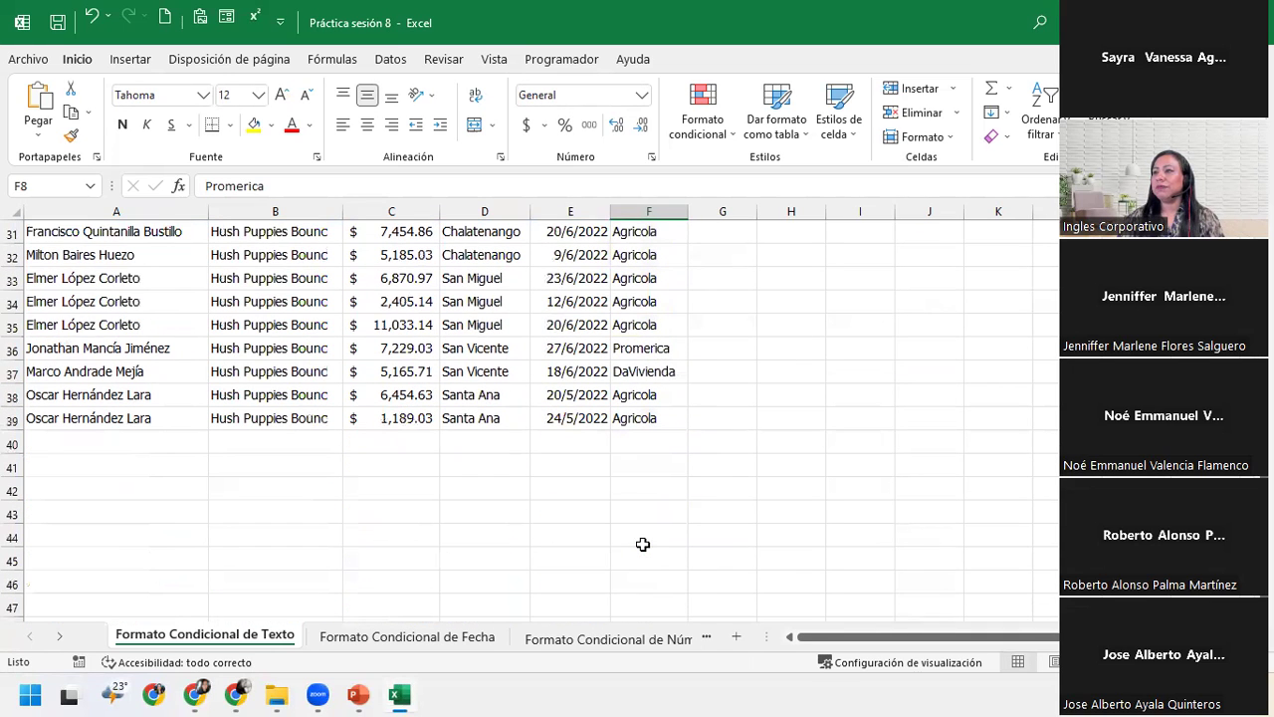
pyautogui.click(649, 418)
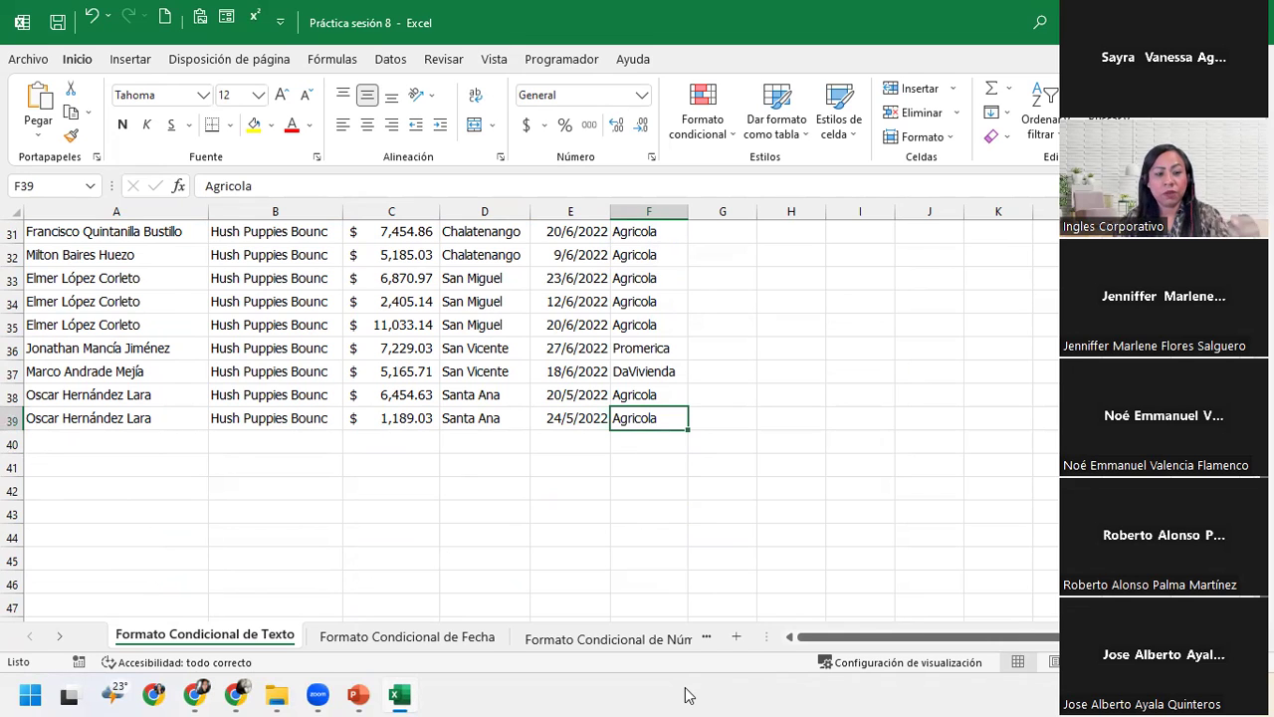
pyautogui.write('HIpotecario')
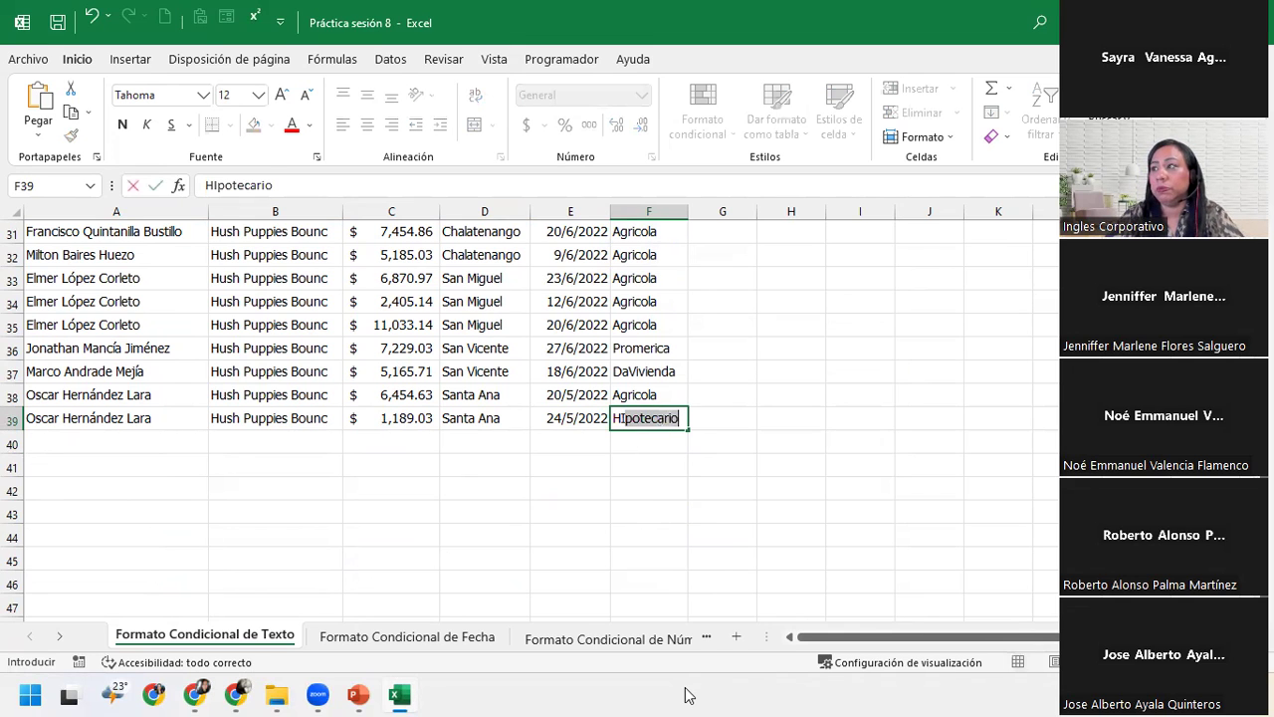
pyautogui.press('Return')
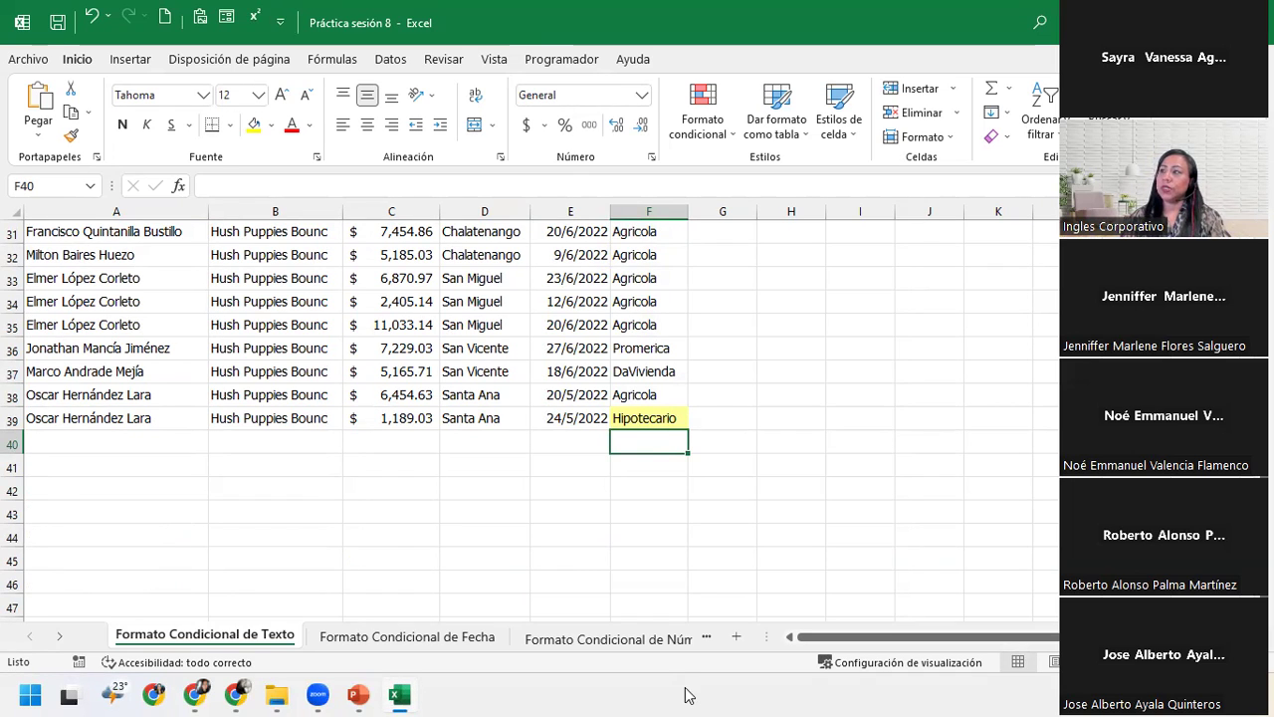
# Step: Change F4 to DaVivienda, then undo so it reads Hipotecario again
pyautogui.scroll(3, 660, 249)
pyautogui.scroll(7, 691, 364)
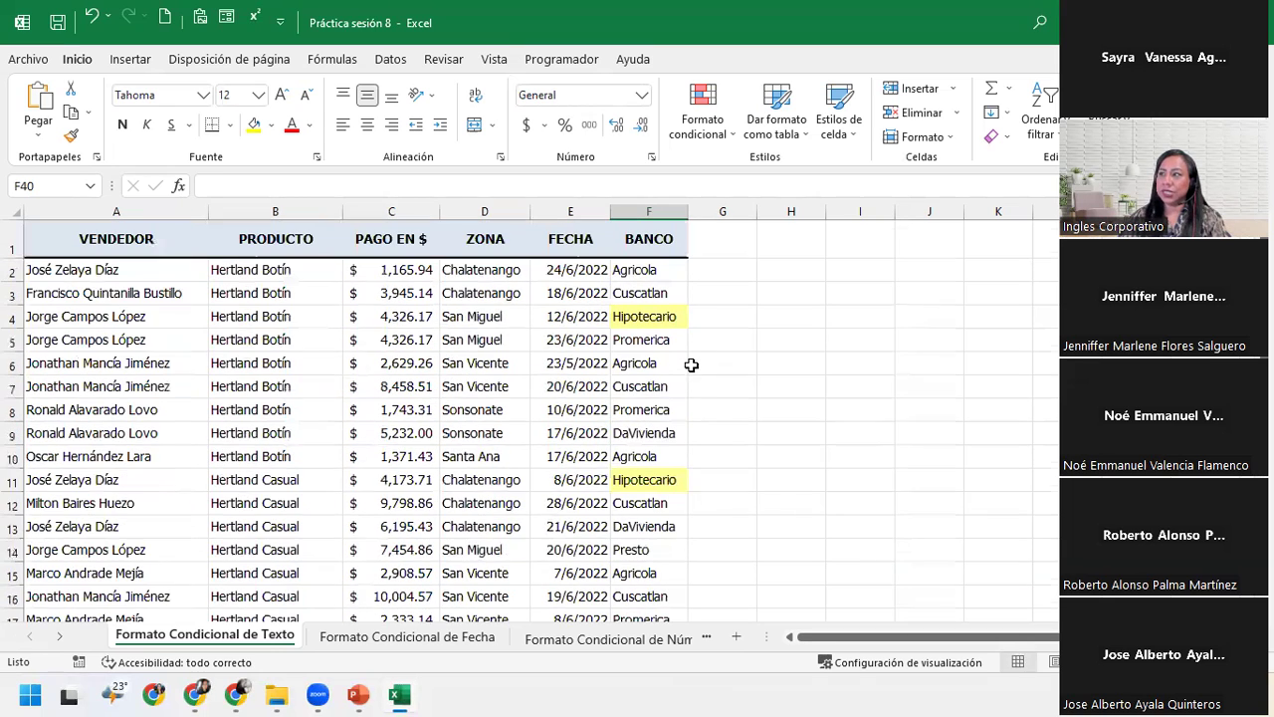
pyautogui.click(665, 319)
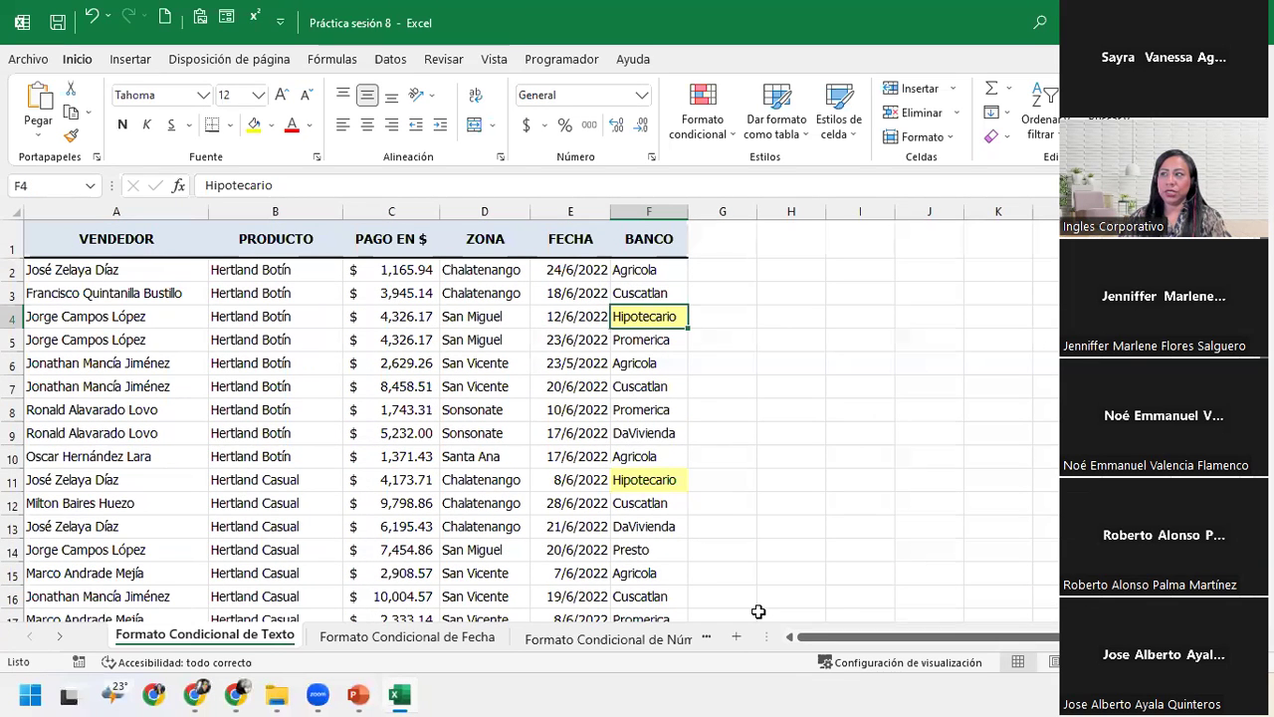
pyautogui.write('daVivienda')
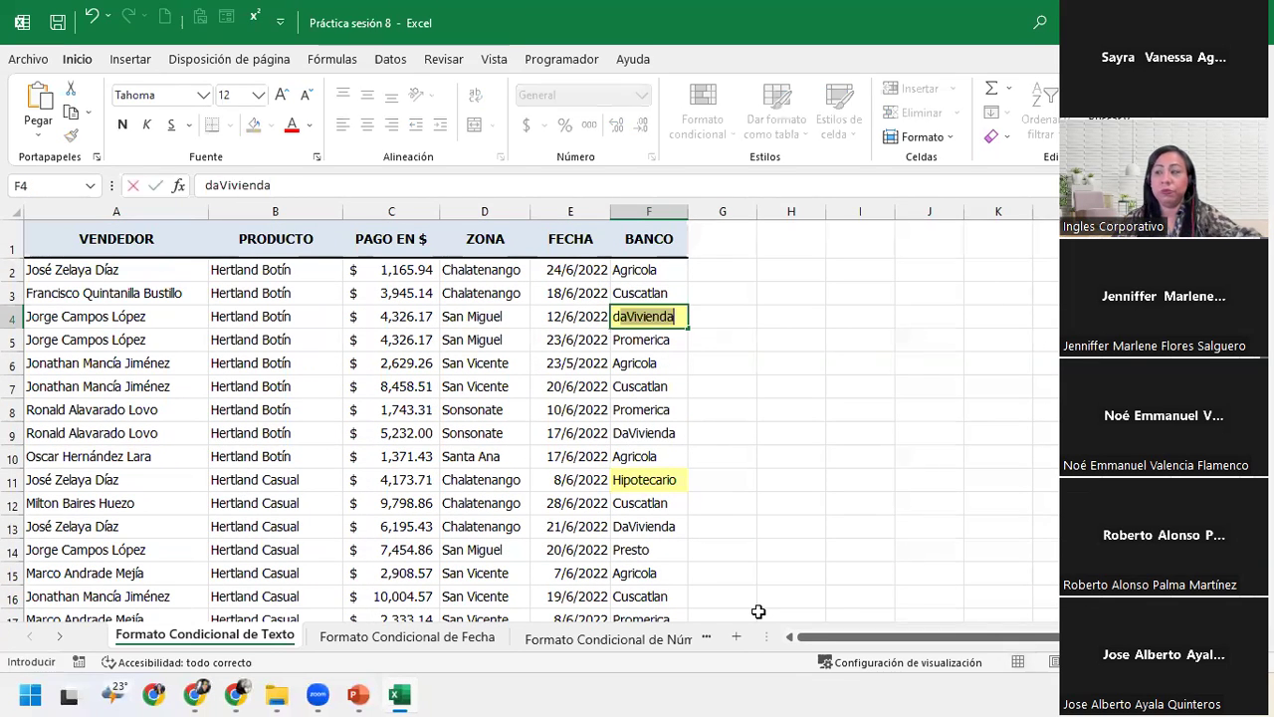
pyautogui.press('Return')
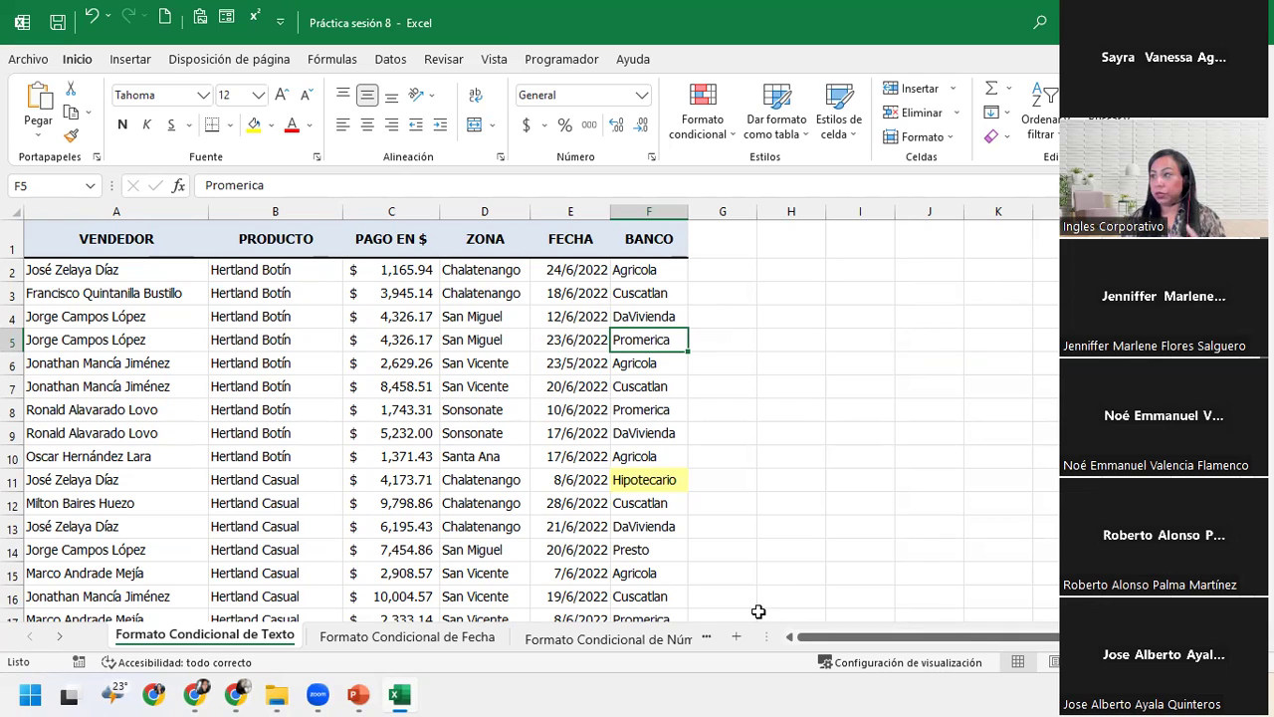
pyautogui.hotkey('ctrl', 'z')
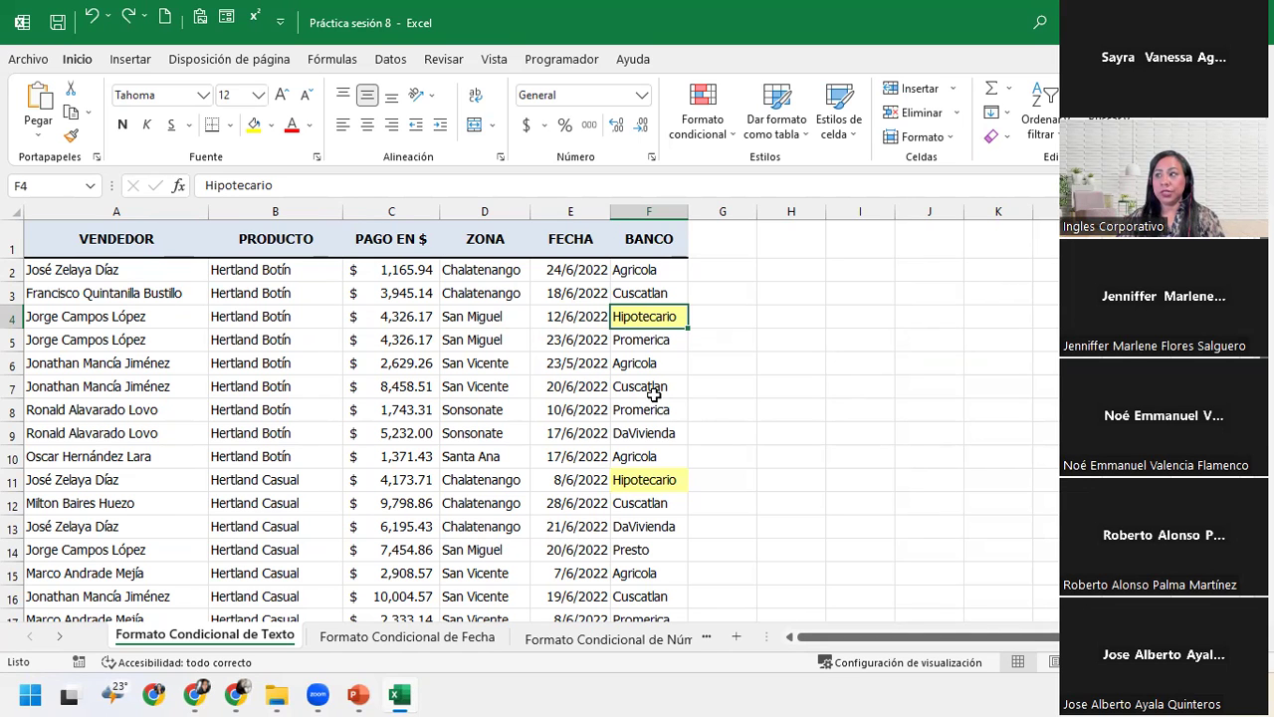
# Step: Review the highlighted data and select the first ZONA value, D2
pyautogui.scroll(-4, 653, 394)
pyautogui.scroll(-5, 642, 438)
pyautogui.scroll(5, 633, 483)
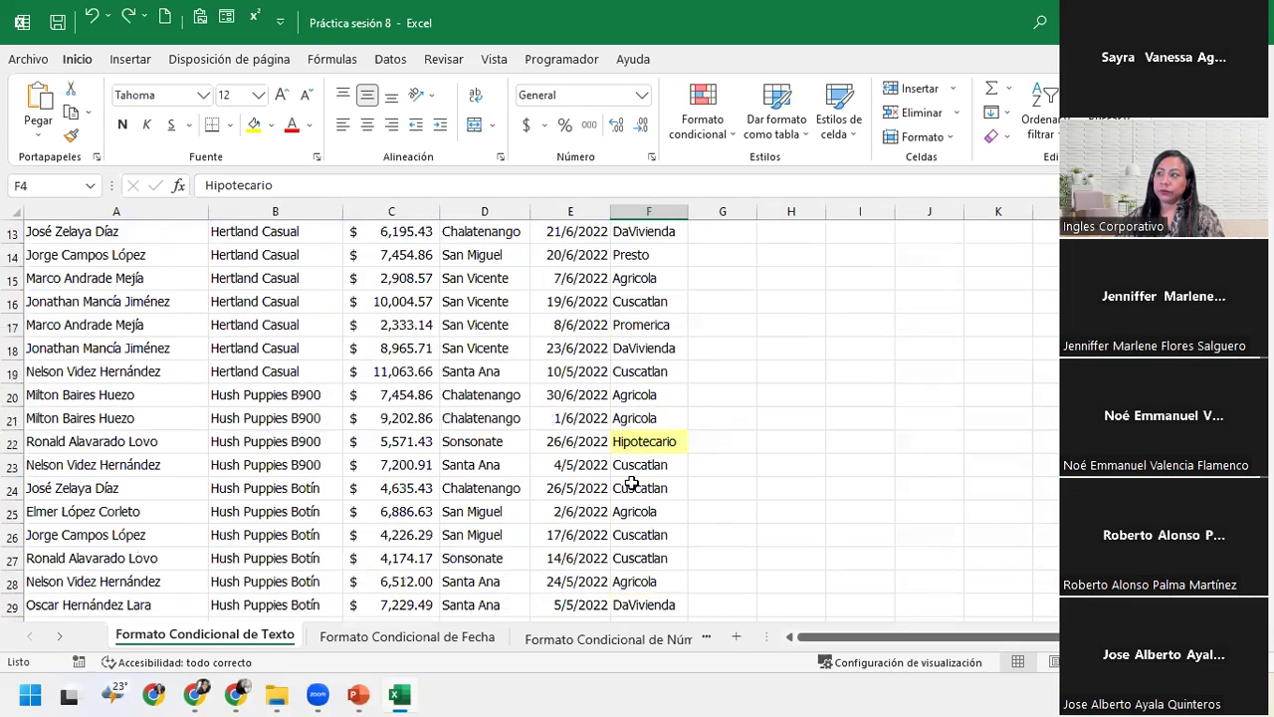
pyautogui.scroll(4, 632, 483)
pyautogui.scroll(-6, 632, 479)
pyautogui.scroll(-5, 632, 477)
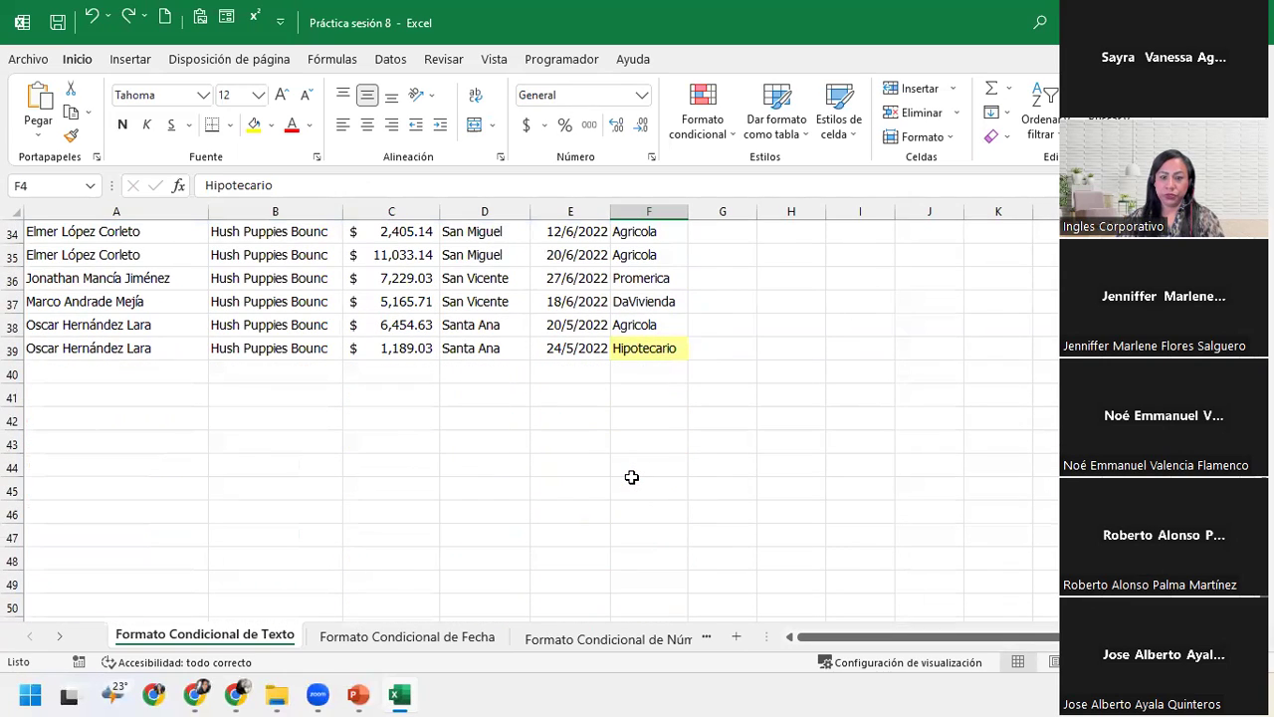
pyautogui.scroll(6, 631, 477)
pyautogui.scroll(5, 631, 477)
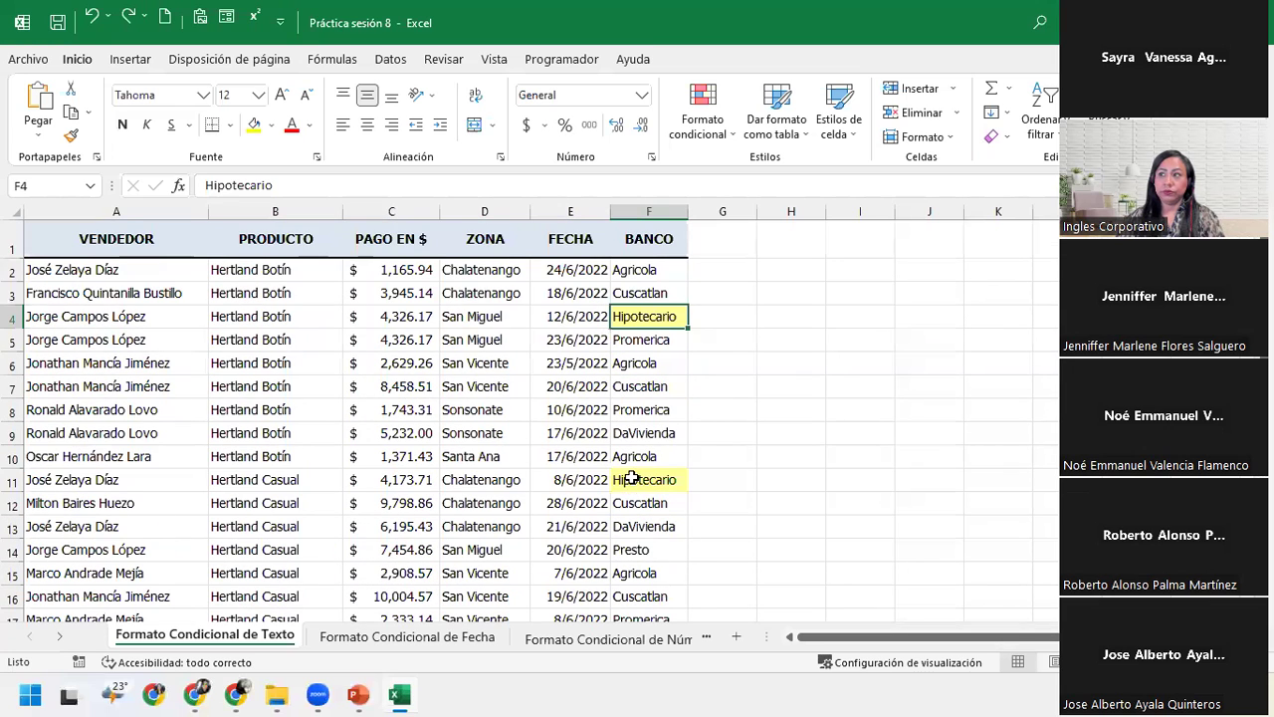
pyautogui.click(484, 264)
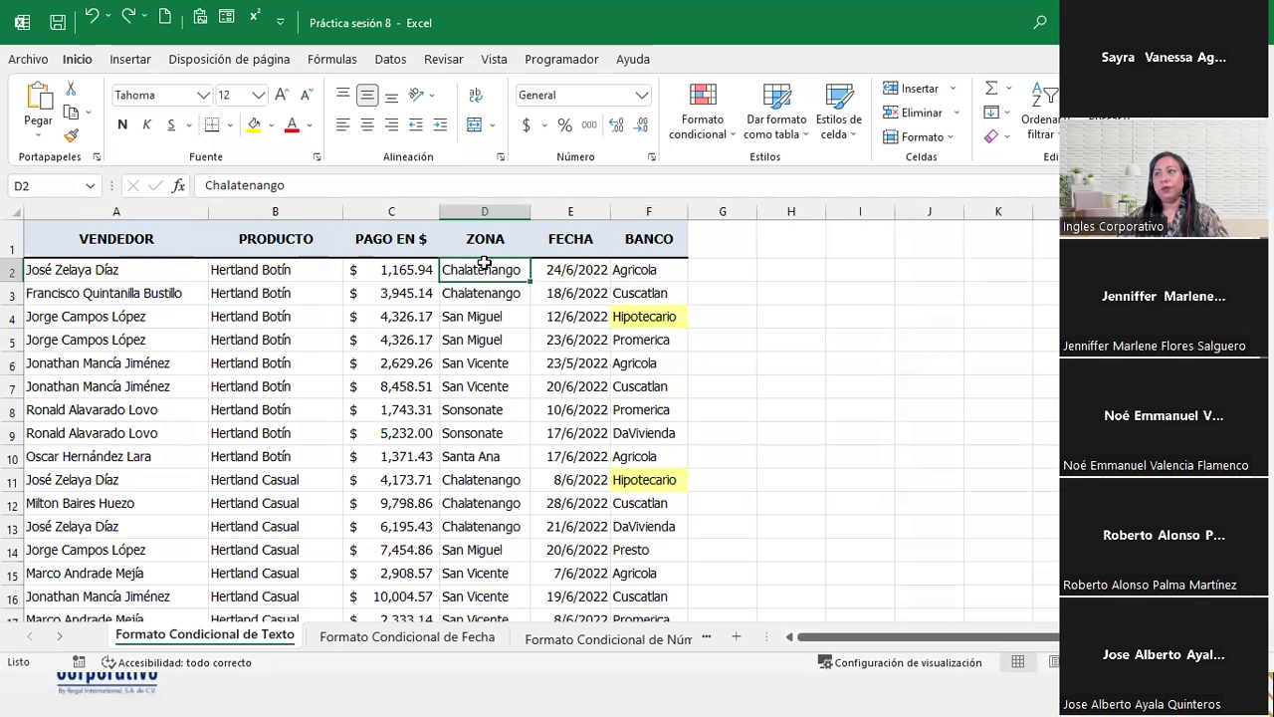
# Step: Extend the selection from D2 down to D39 with Ctrl+Shift+Down
pyautogui.hotkey('ctrl', 'shift', 'Down')
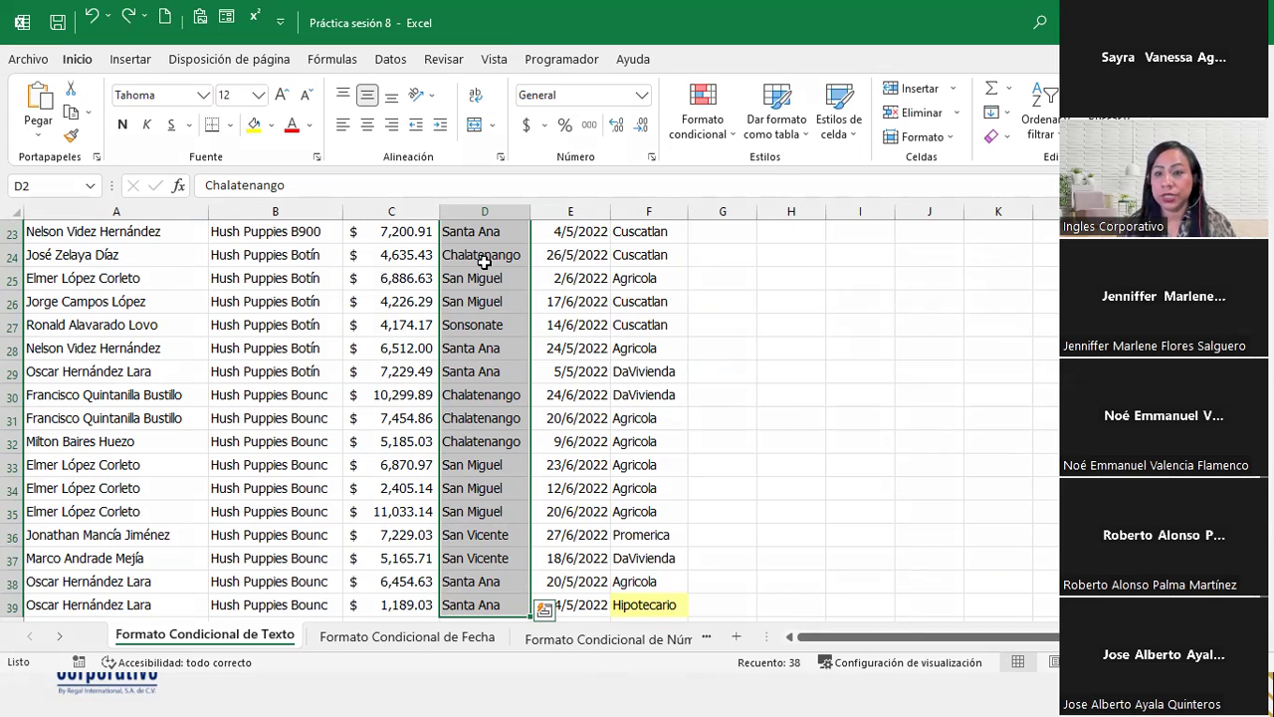
pyautogui.press('Escape')
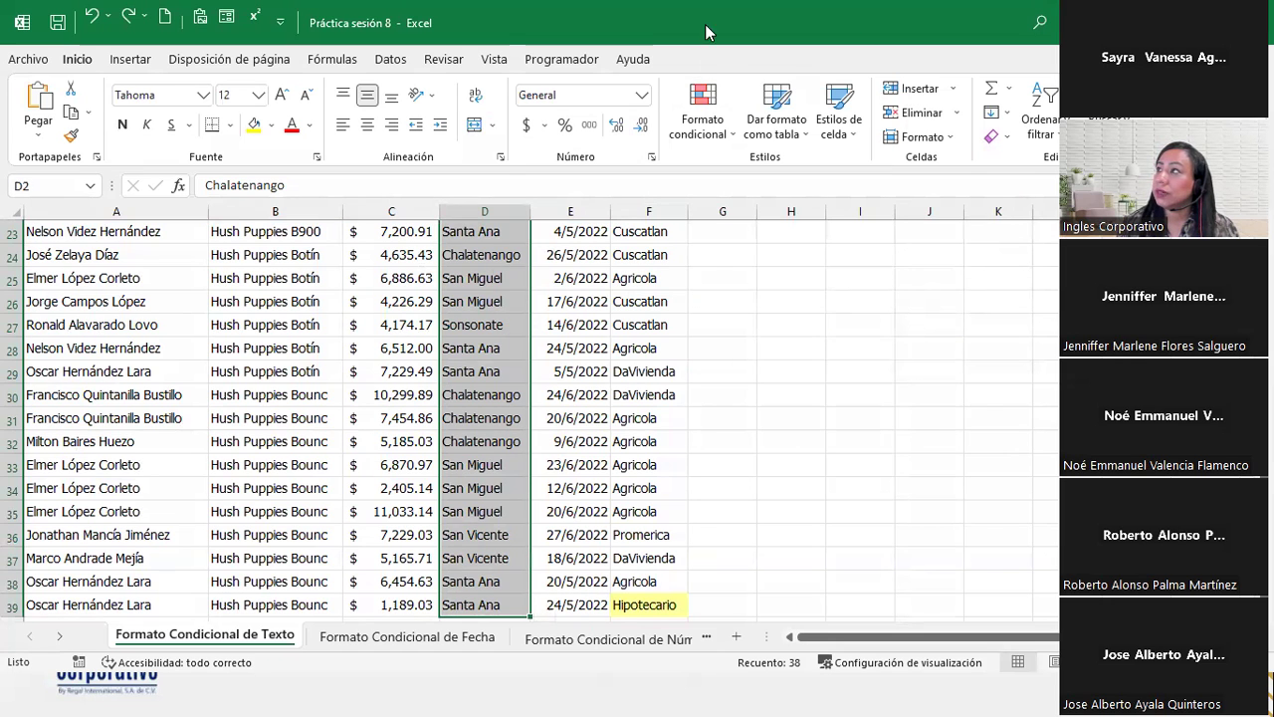
# Step: Create a Más reglas rule of type Texto específico, que contiene, with value Chalatenango
pyautogui.click(704, 121)
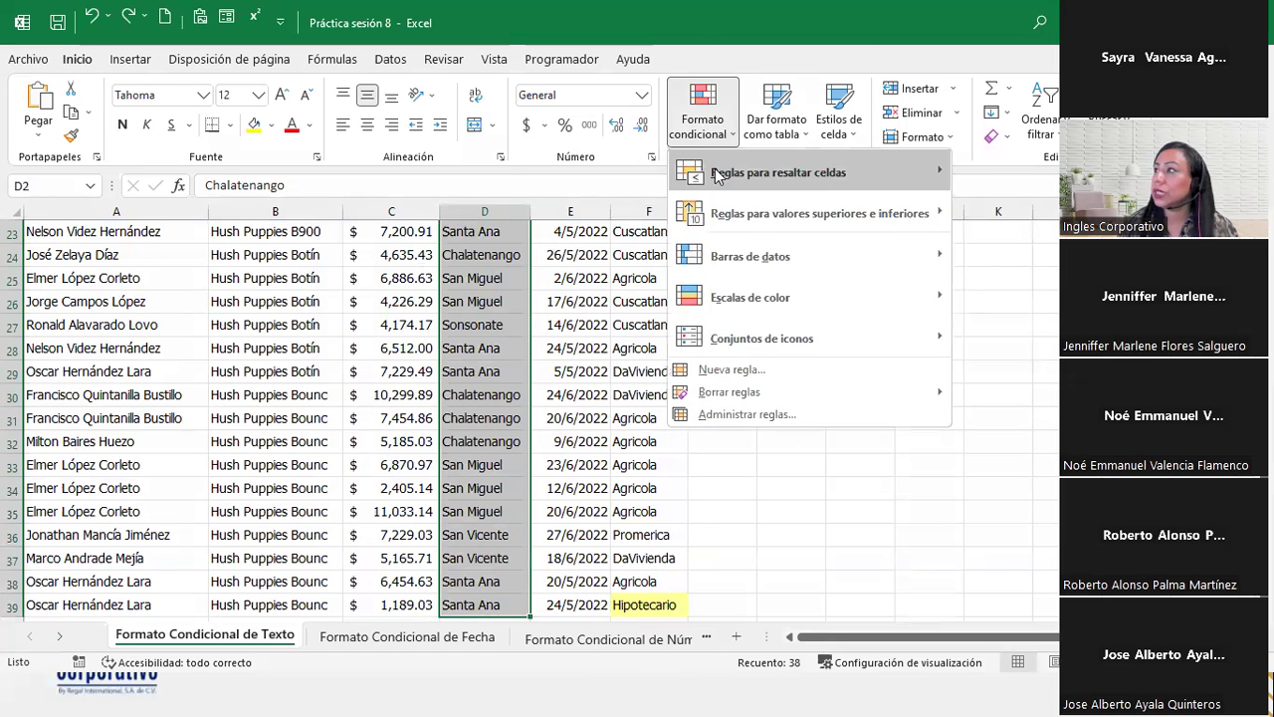
pyautogui.moveTo(728, 182)
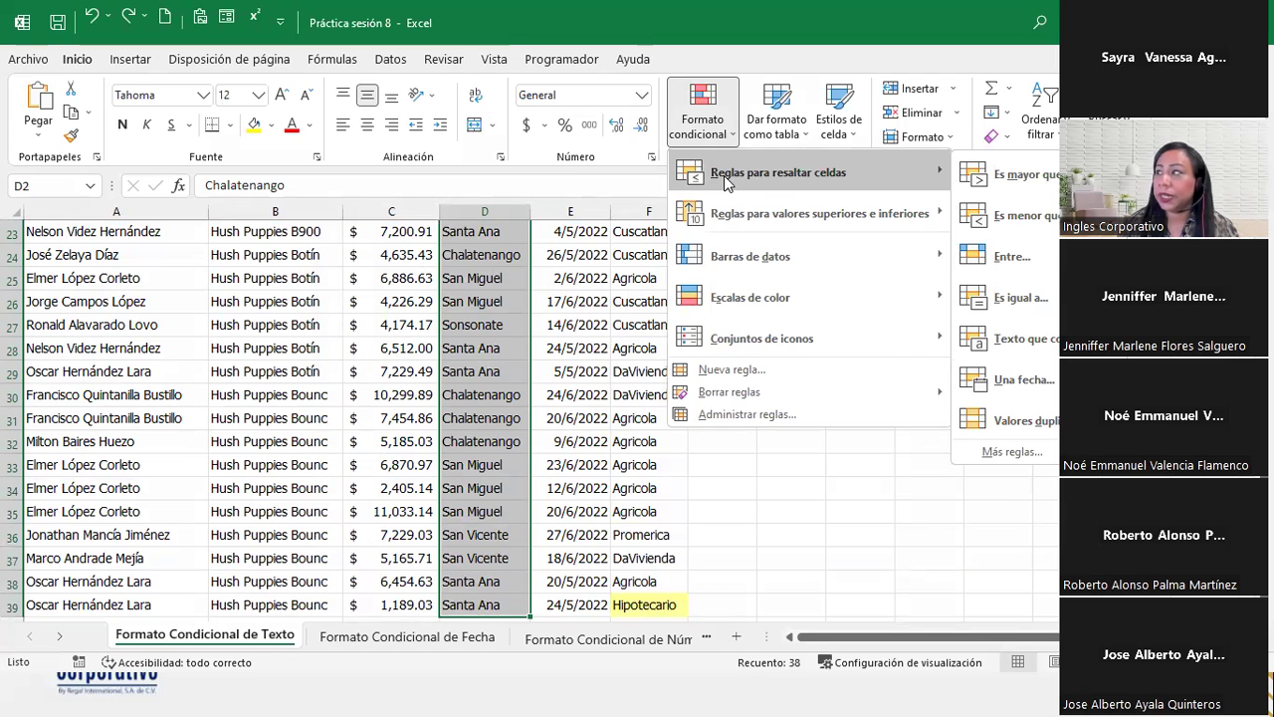
pyautogui.click(1025, 451)
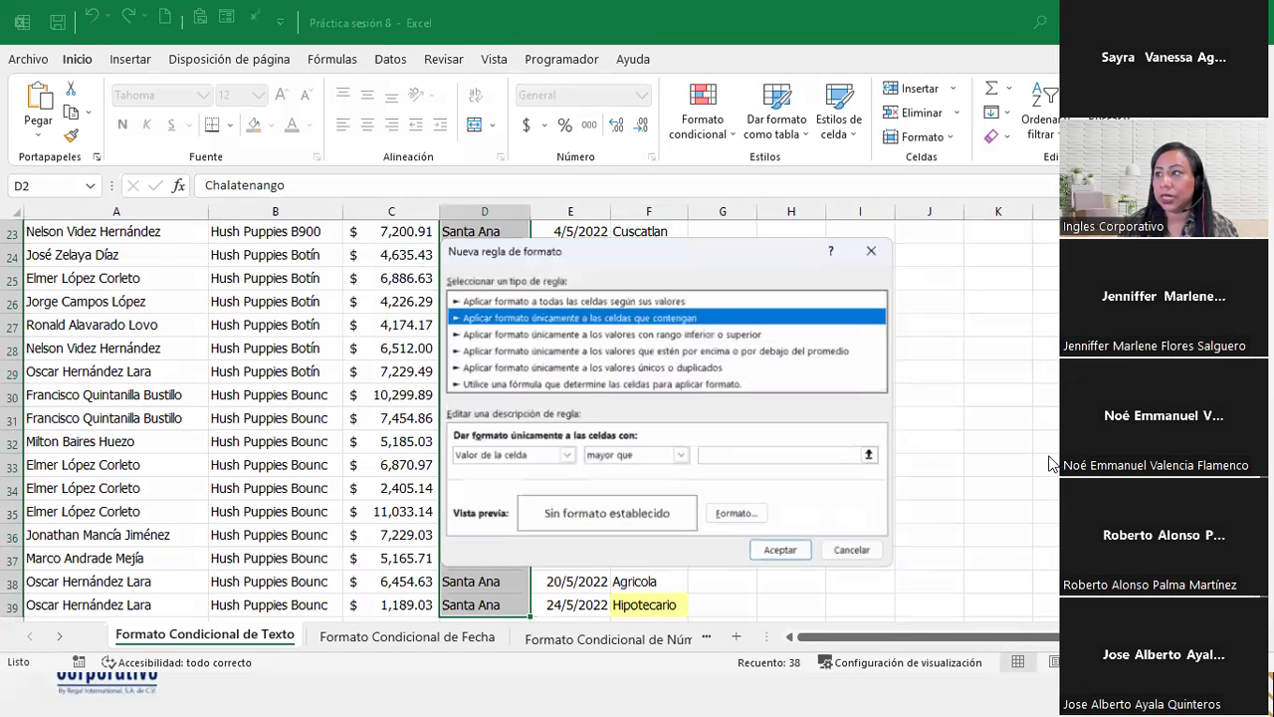
pyautogui.click(475, 457)
pyautogui.click(483, 487)
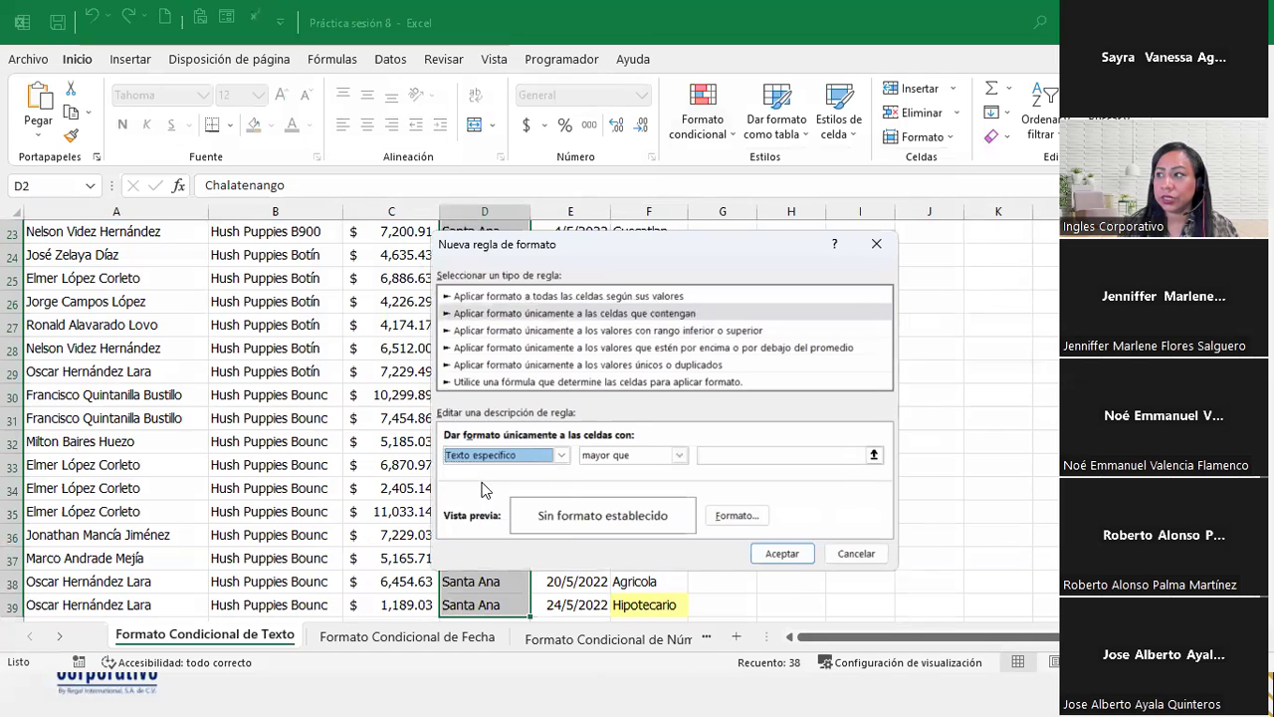
pyautogui.click(750, 451)
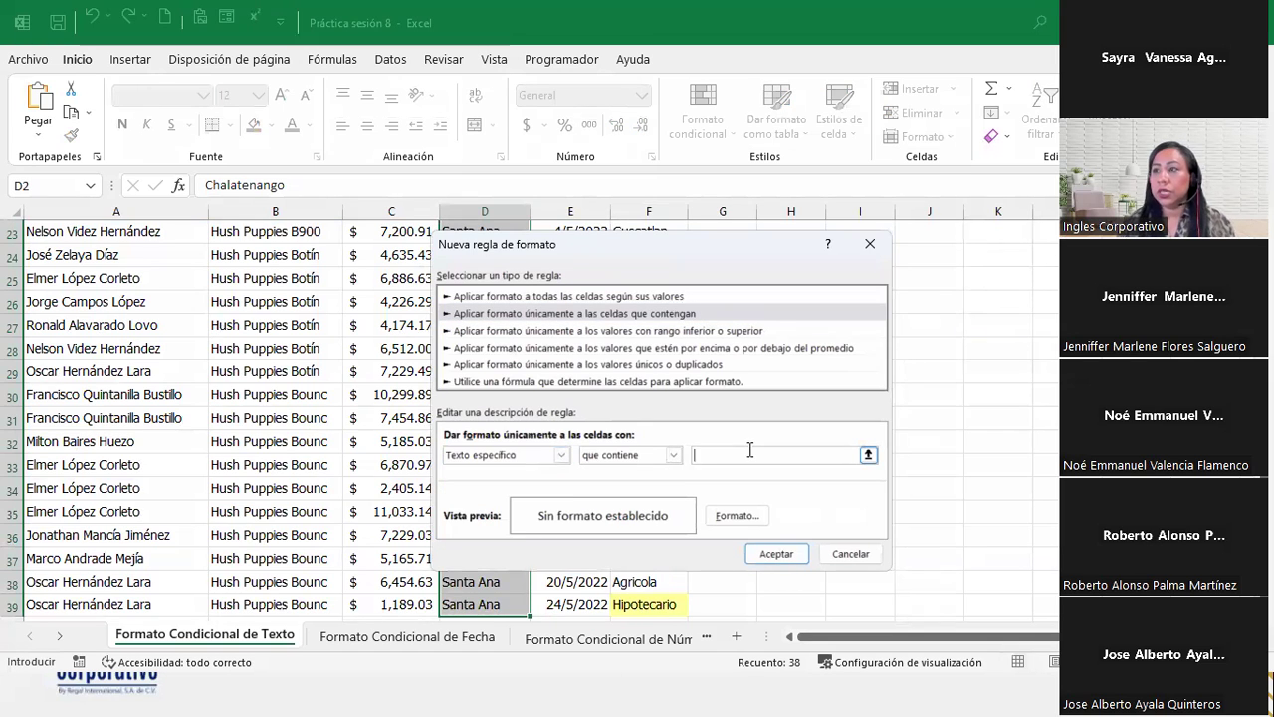
pyautogui.write('Chalatenango')
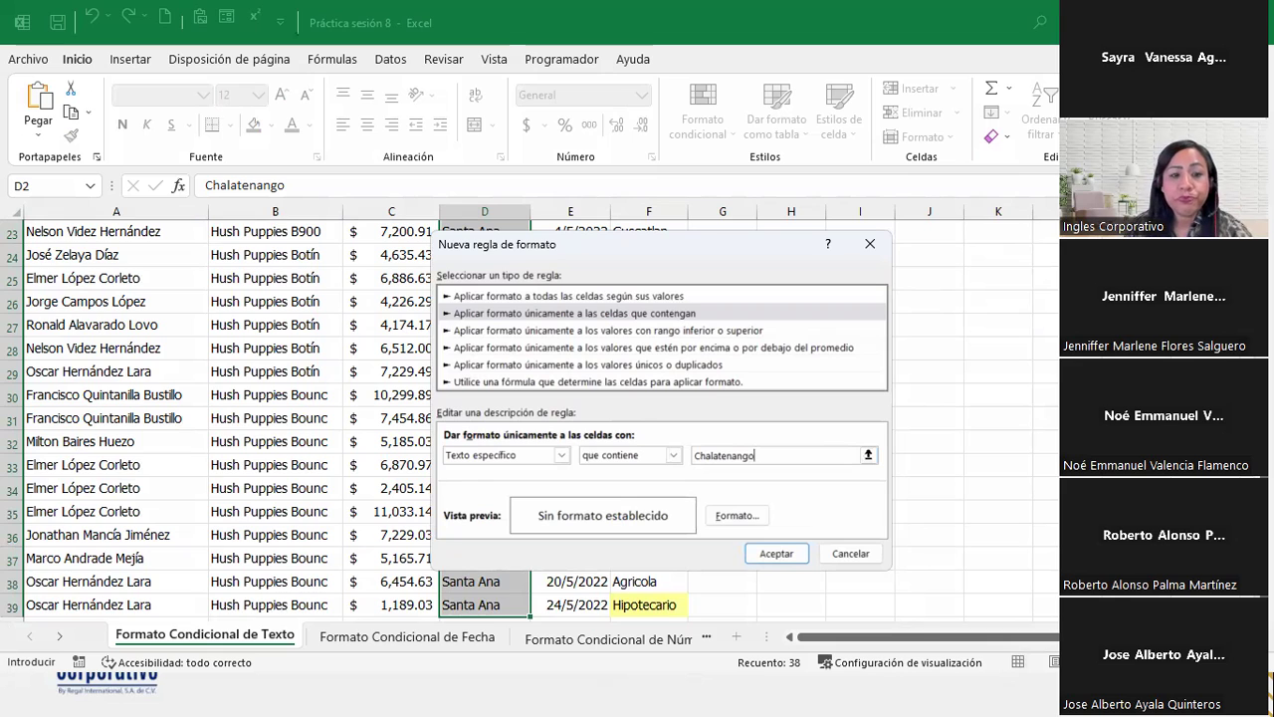
pyautogui.press('Return')
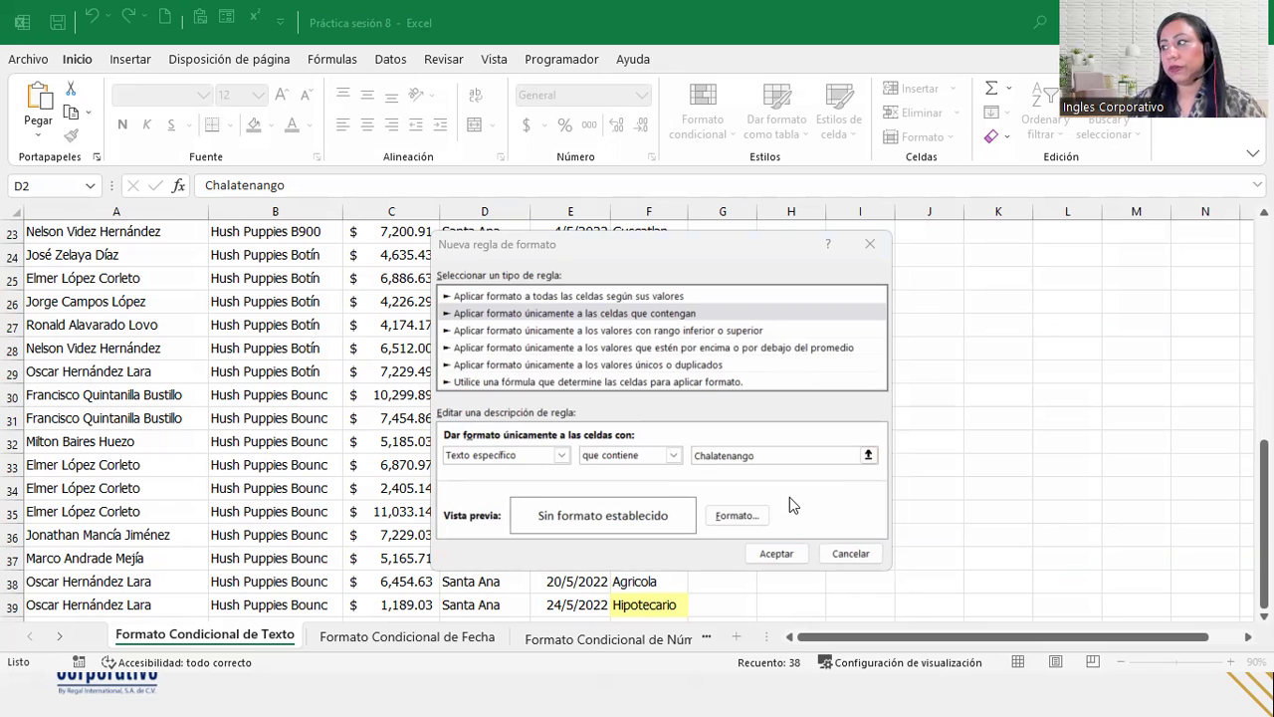
pyautogui.click(721, 521)
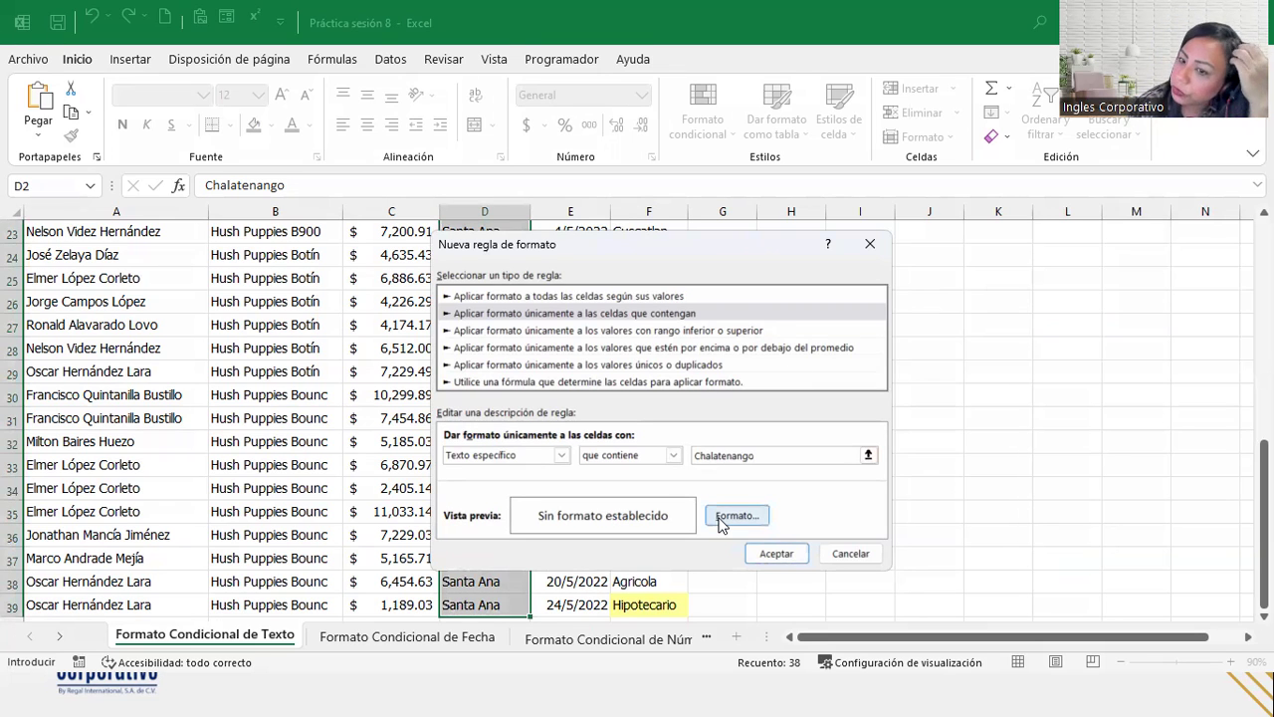
# Step: Set the Chalatenango rule's font to blue with no underline
pyautogui.click(721, 521)
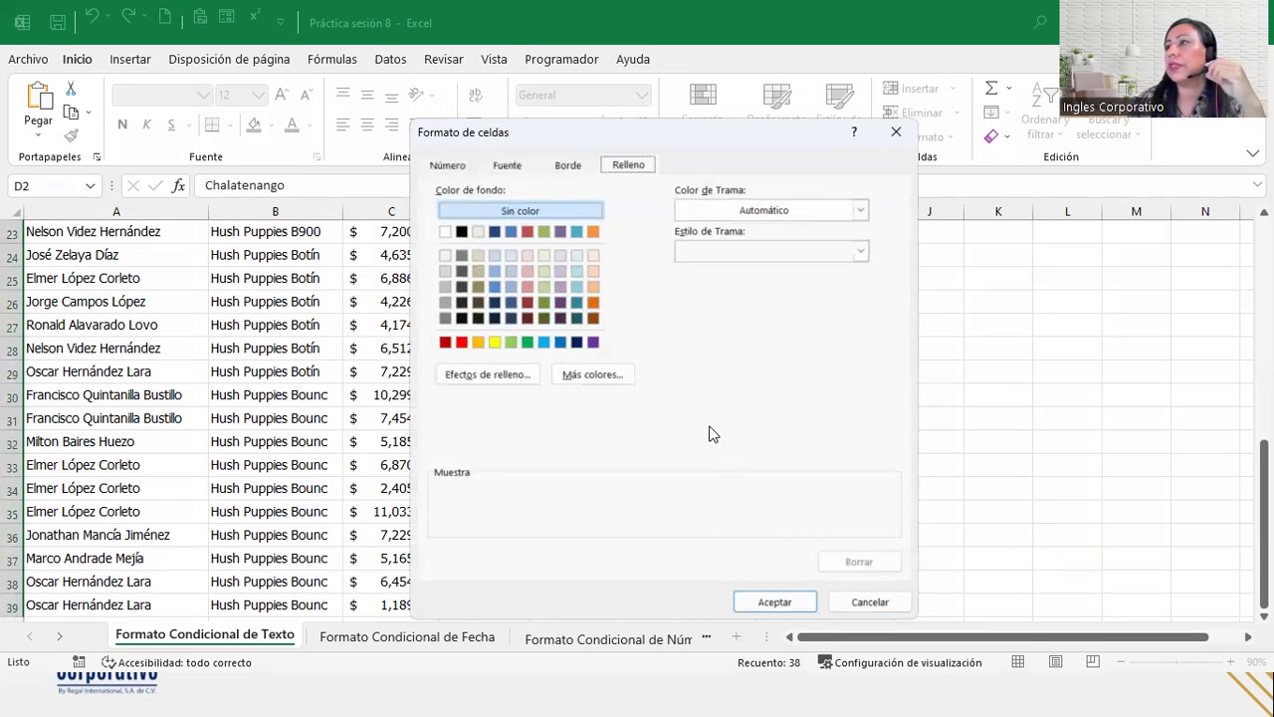
pyautogui.click(513, 175)
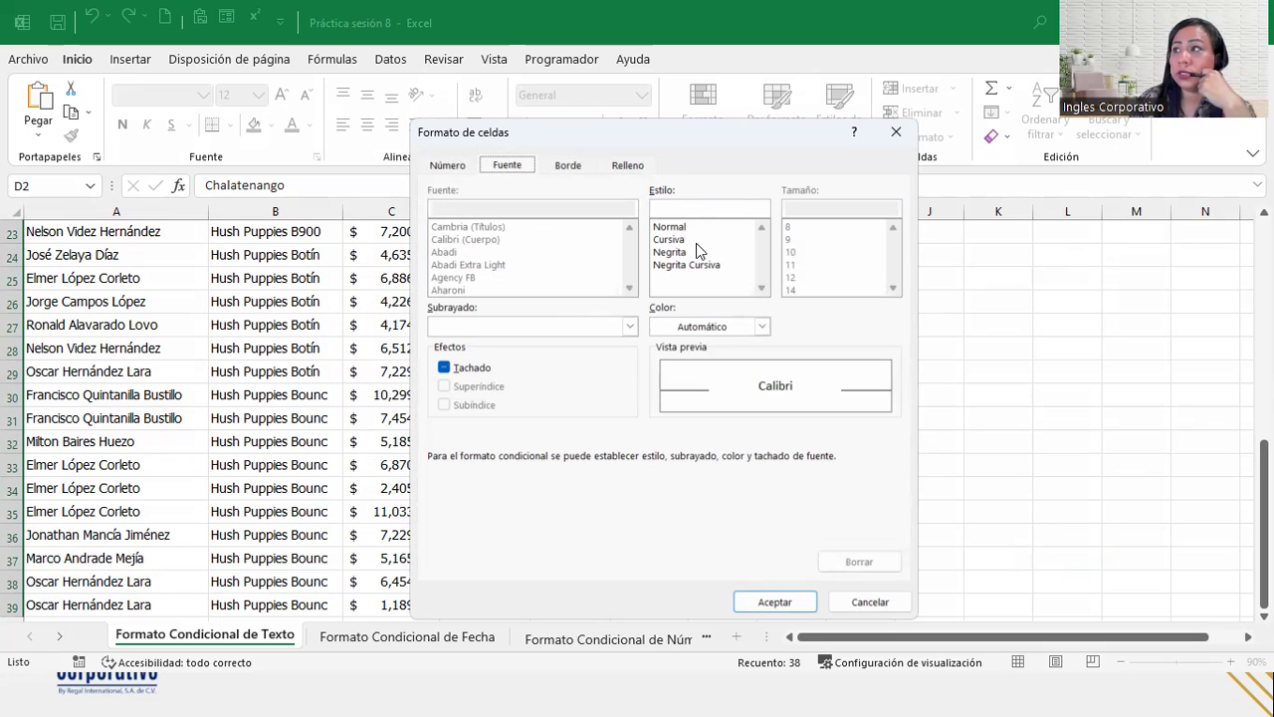
pyautogui.click(630, 327)
pyautogui.click(631, 327)
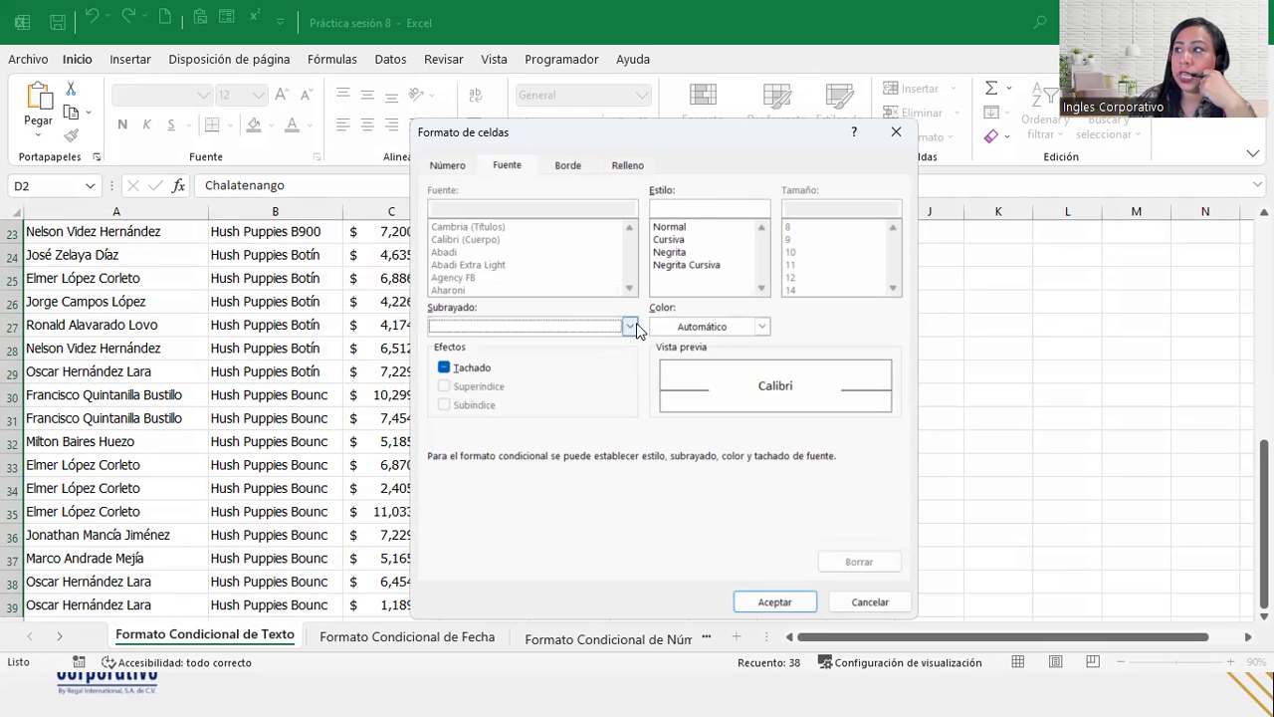
pyautogui.click(762, 328)
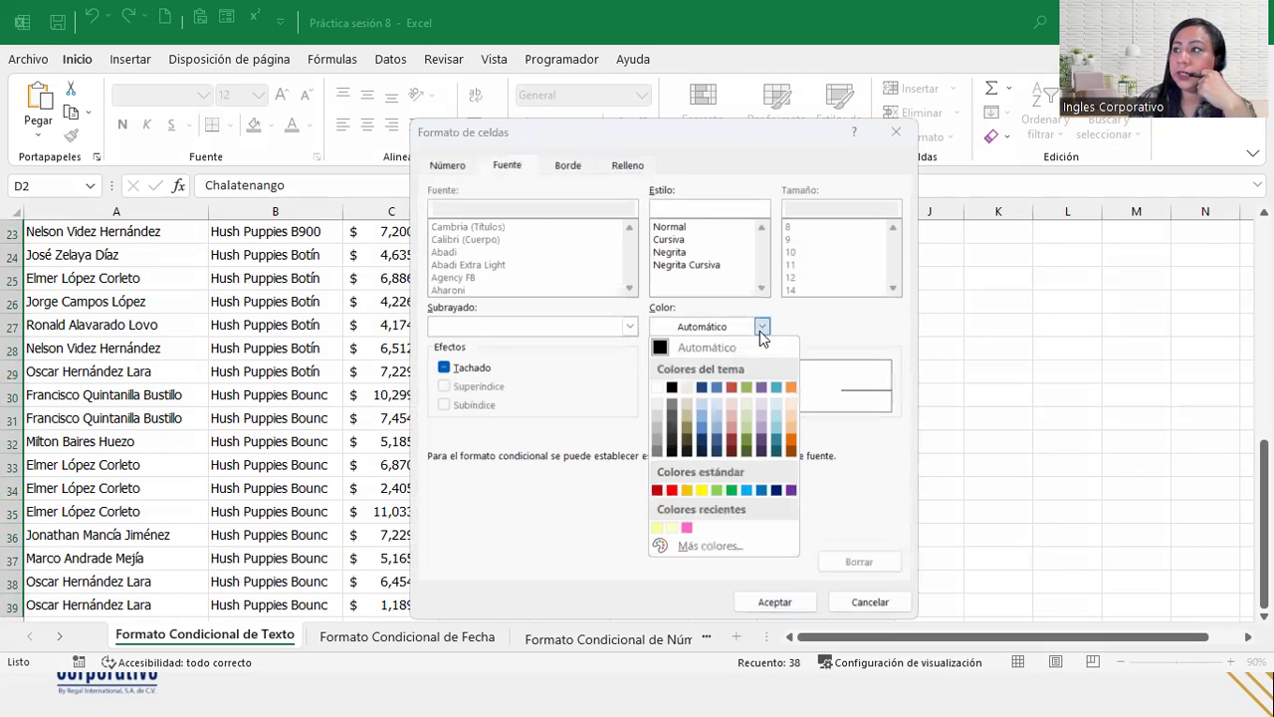
pyautogui.click(760, 491)
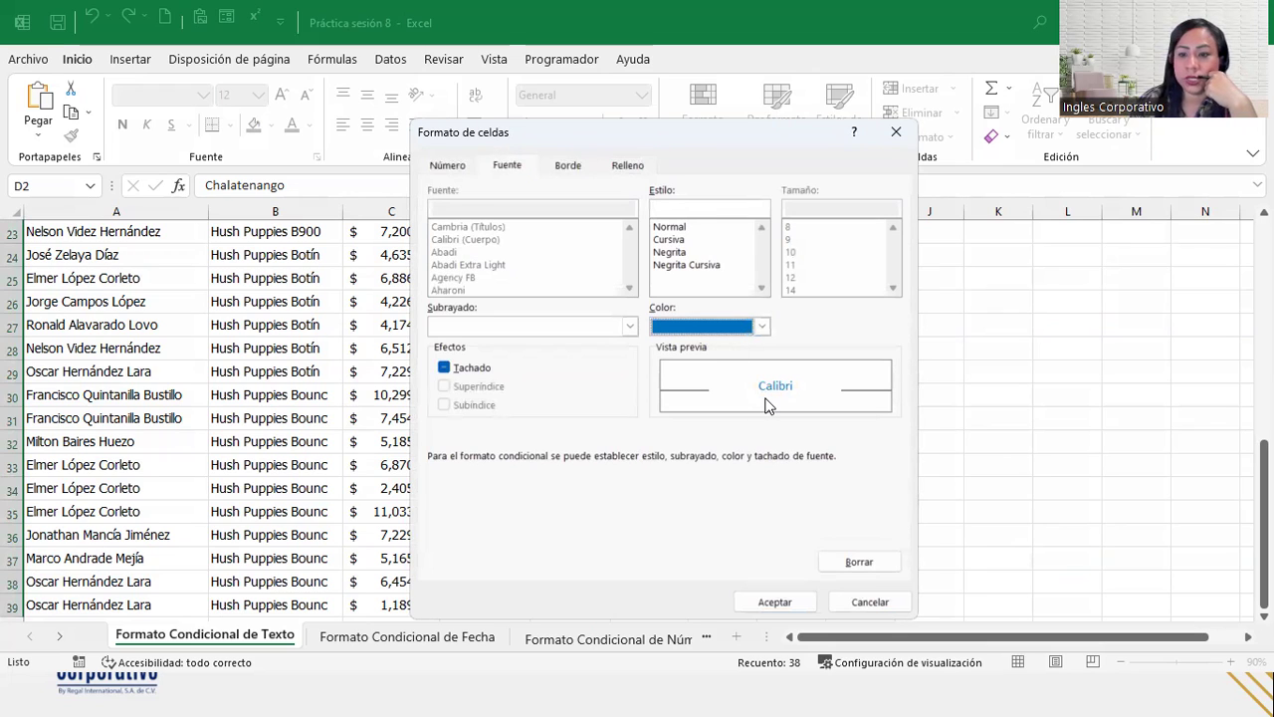
pyautogui.click(774, 602)
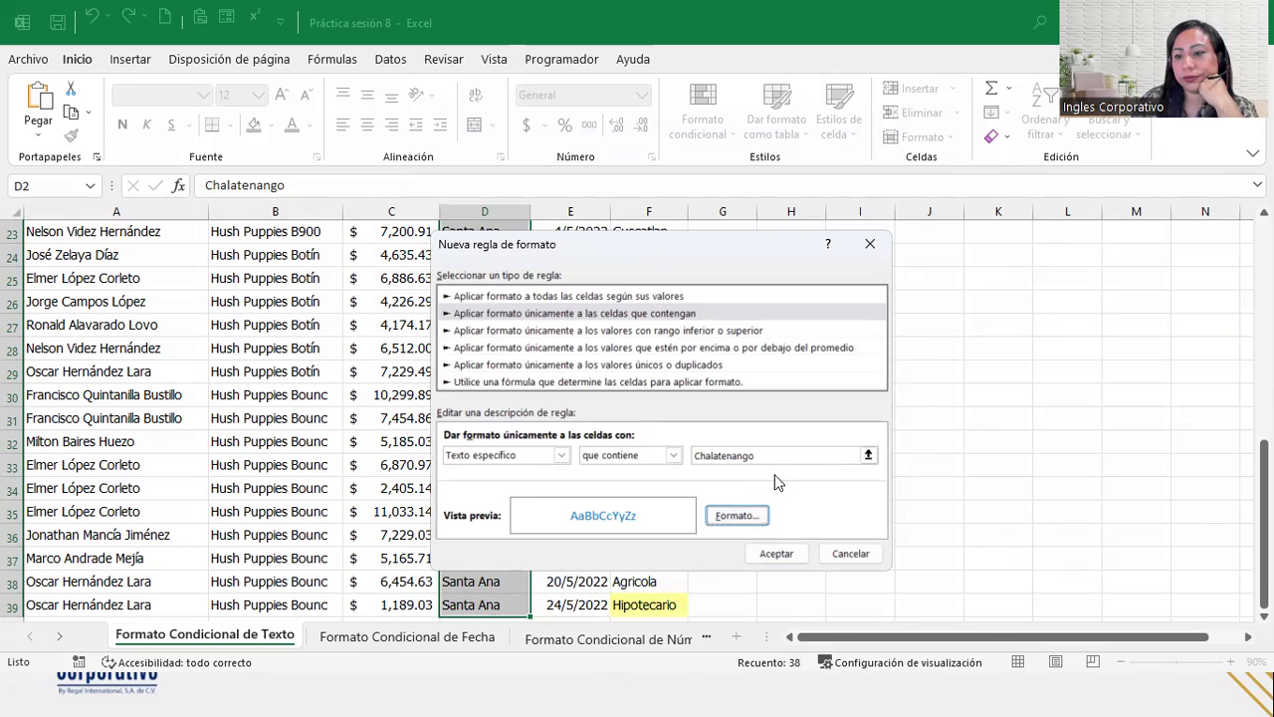
# Step: Apply the Chalatenango rule and dismiss the same-name workbook warning
pyautogui.click(797, 555)
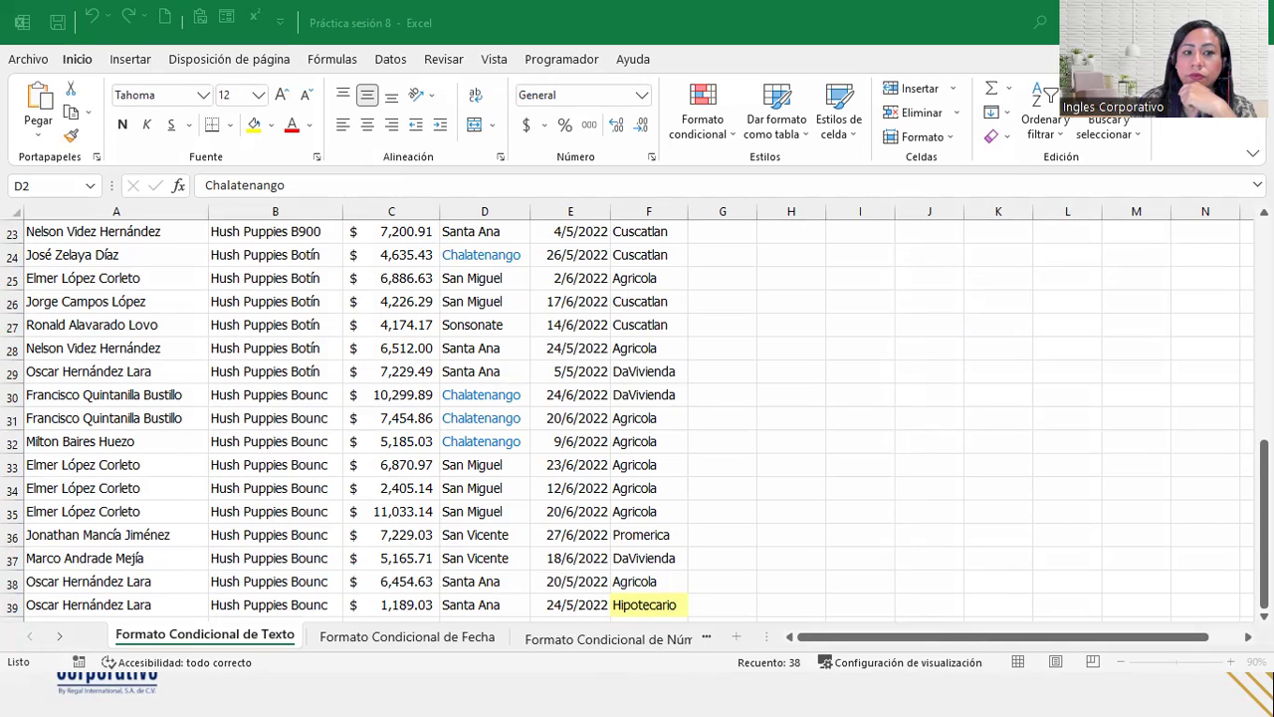
pyautogui.hotkey('ctrl', 'space')
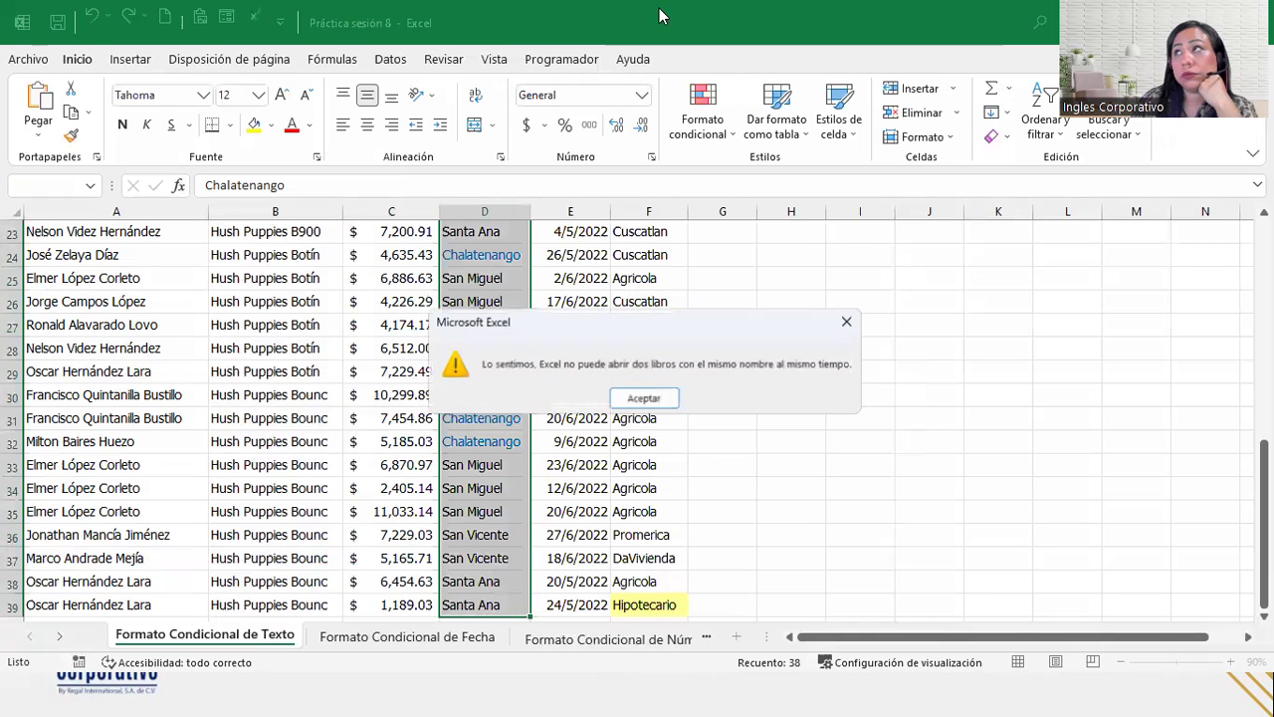
pyautogui.click(642, 400)
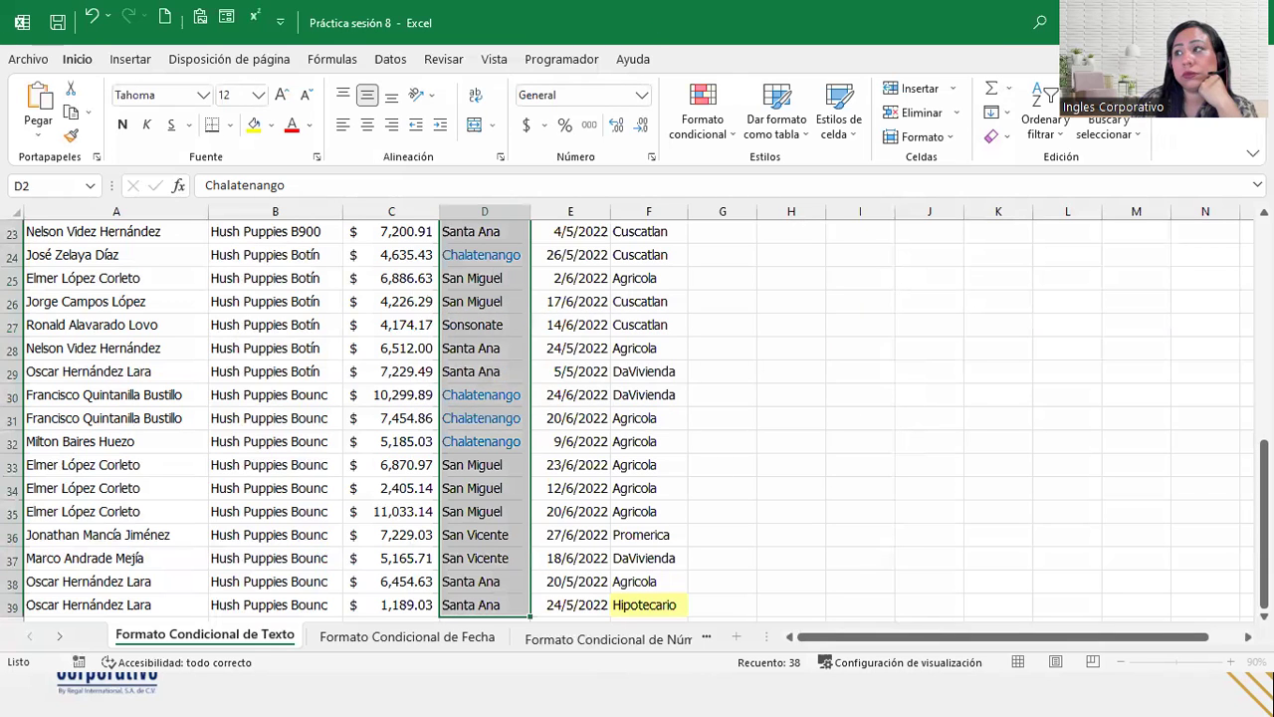
pyautogui.click(569, 324)
# Step: Select the Chalatenango cell in ZONA, then the whole BANCO column F
pyautogui.scroll(5, 508, 338)
pyautogui.scroll(3, 508, 338)
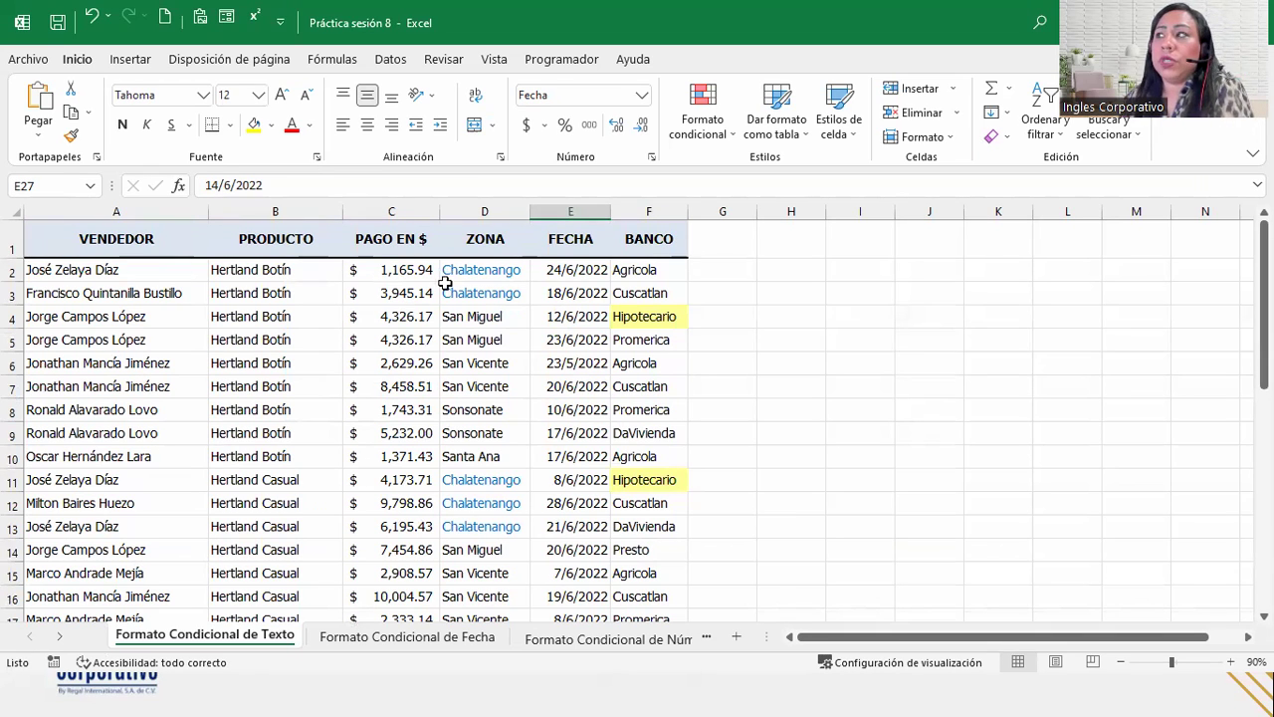
pyautogui.click(464, 266)
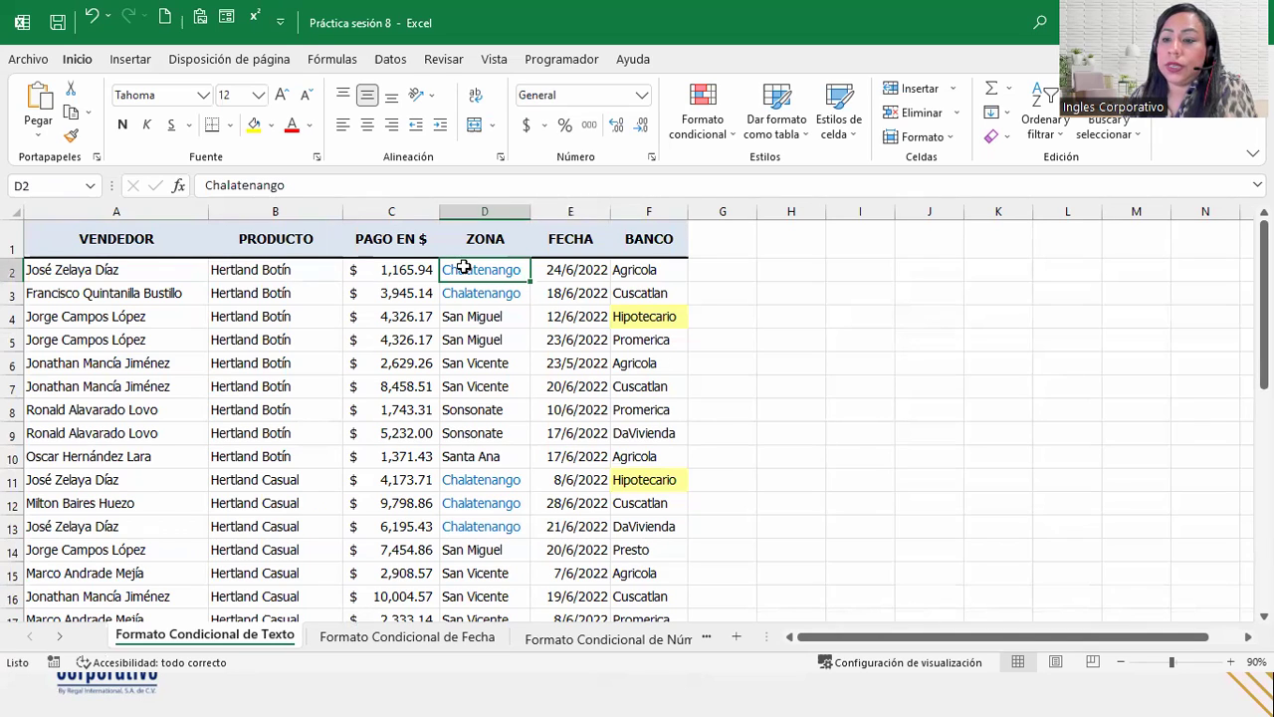
pyautogui.click(653, 202)
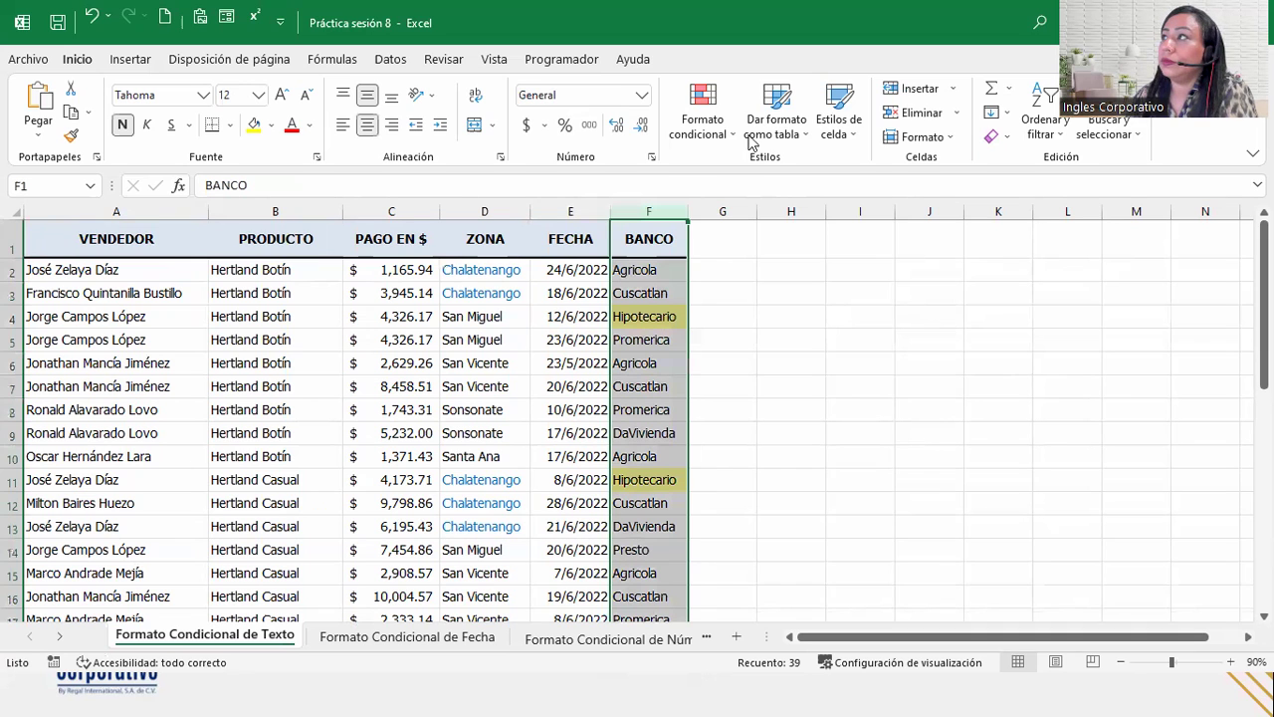
# Step: Create a Texto específico, que contiene rule for Cuscatlan on the BANCO column
pyautogui.click(703, 117)
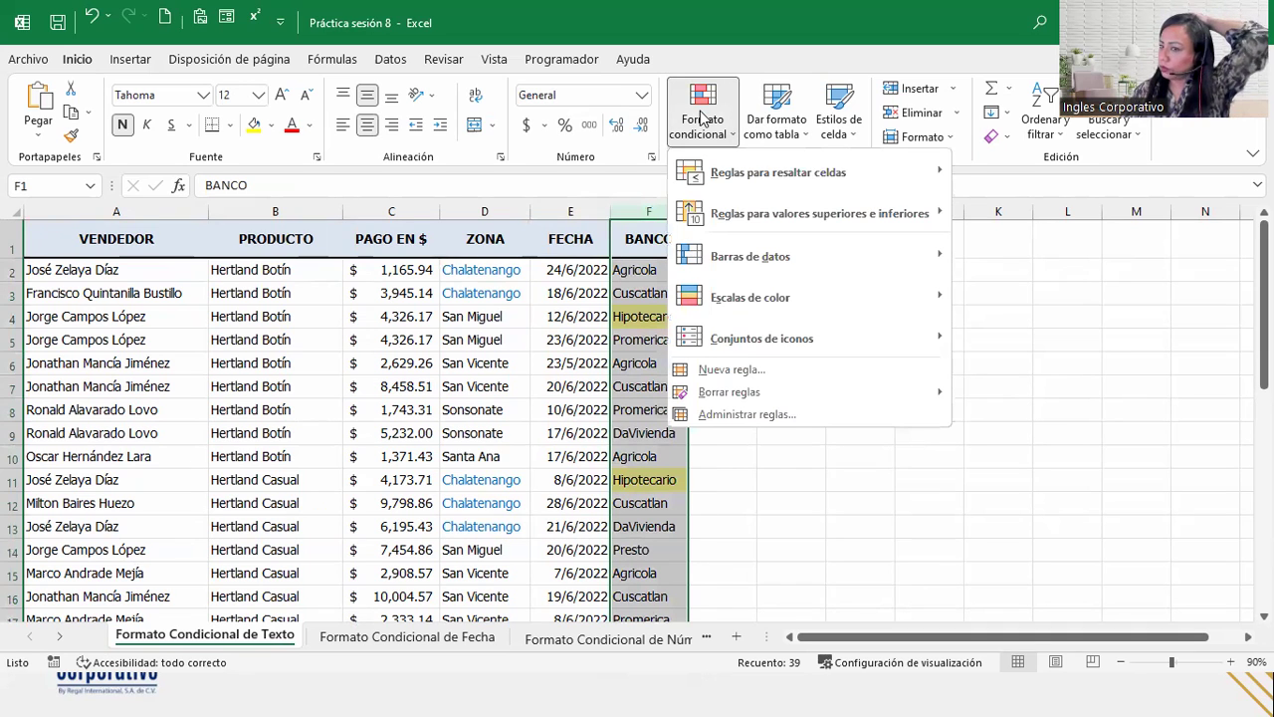
pyautogui.moveTo(767, 186)
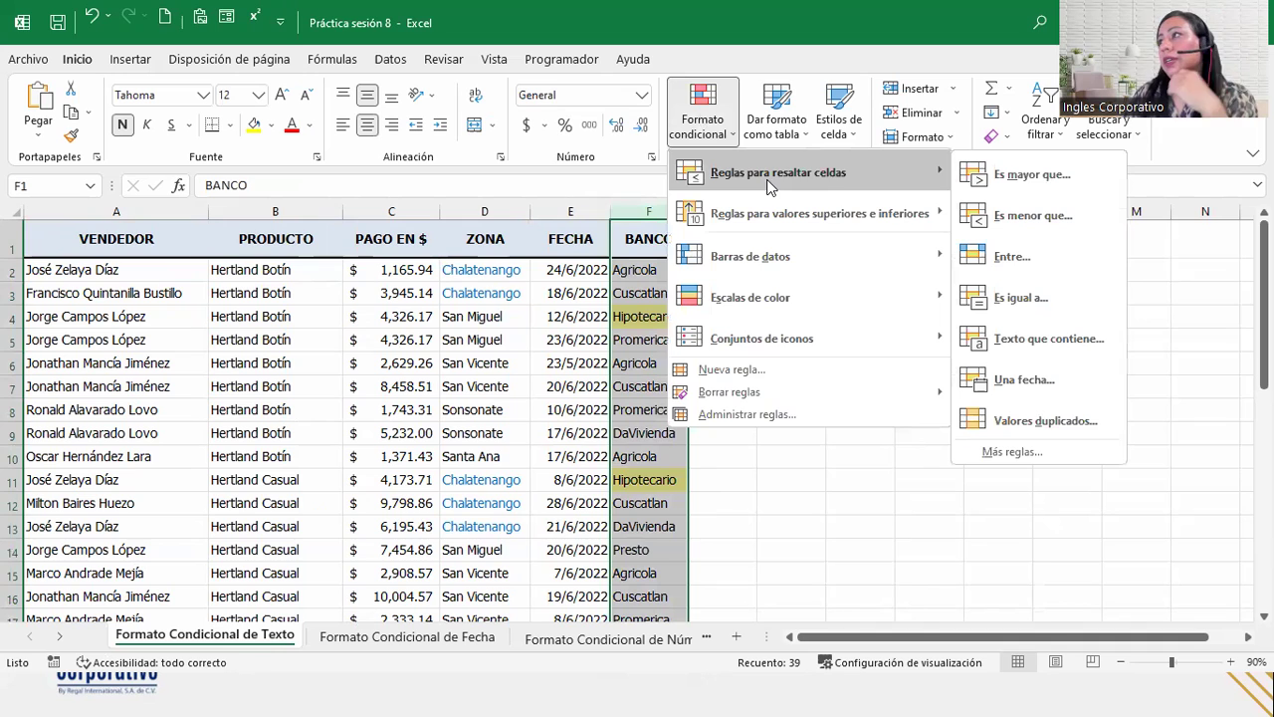
pyautogui.click(1023, 450)
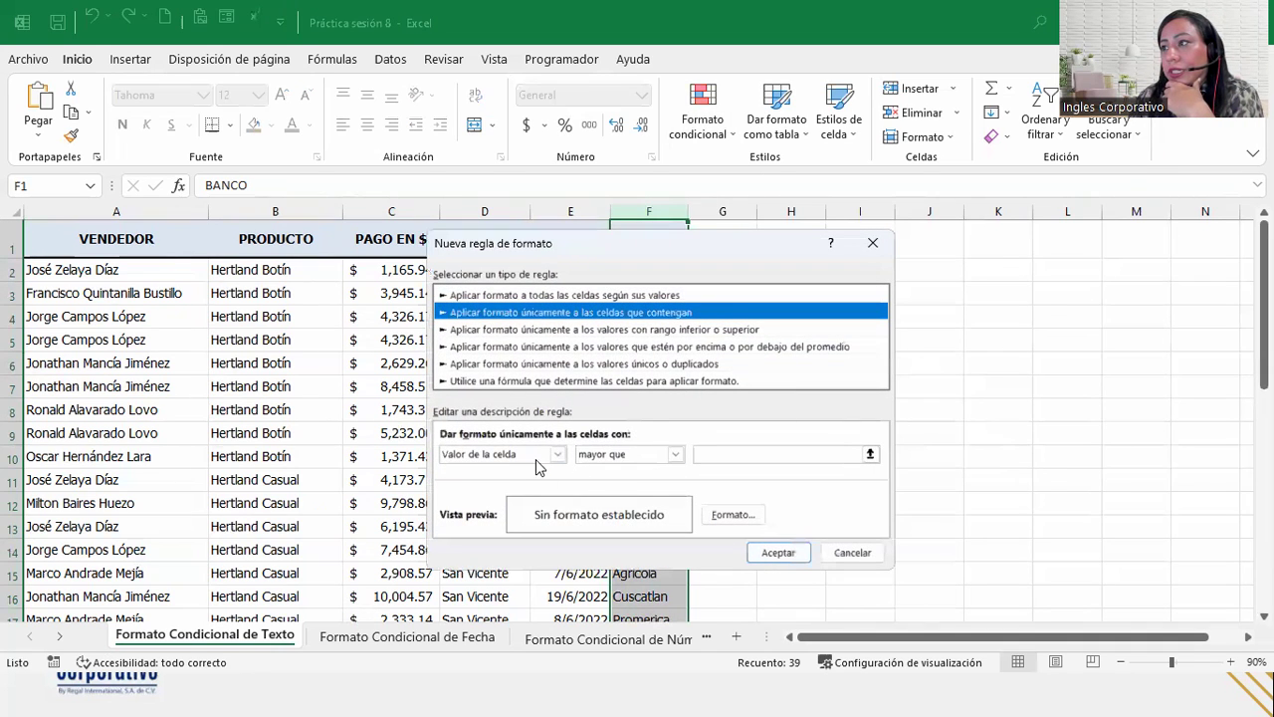
pyautogui.click(535, 455)
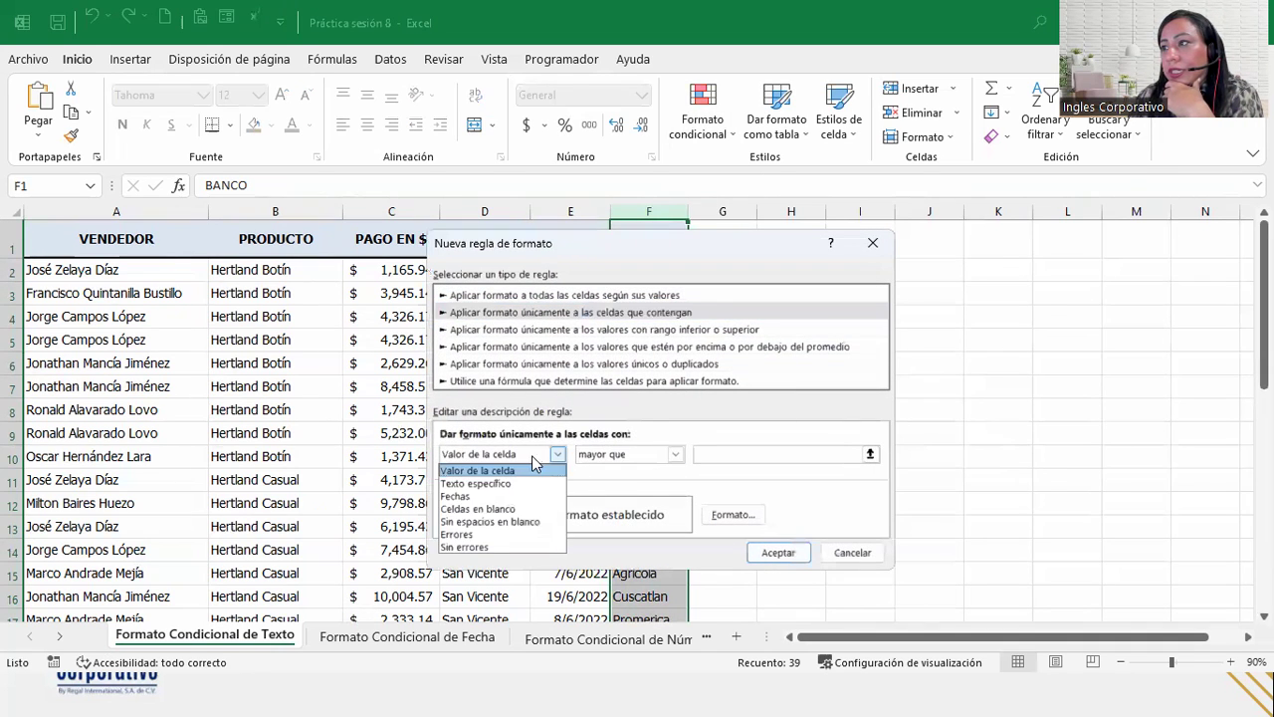
pyautogui.click(487, 484)
pyautogui.click(757, 449)
pyautogui.write('Cuscatlan')
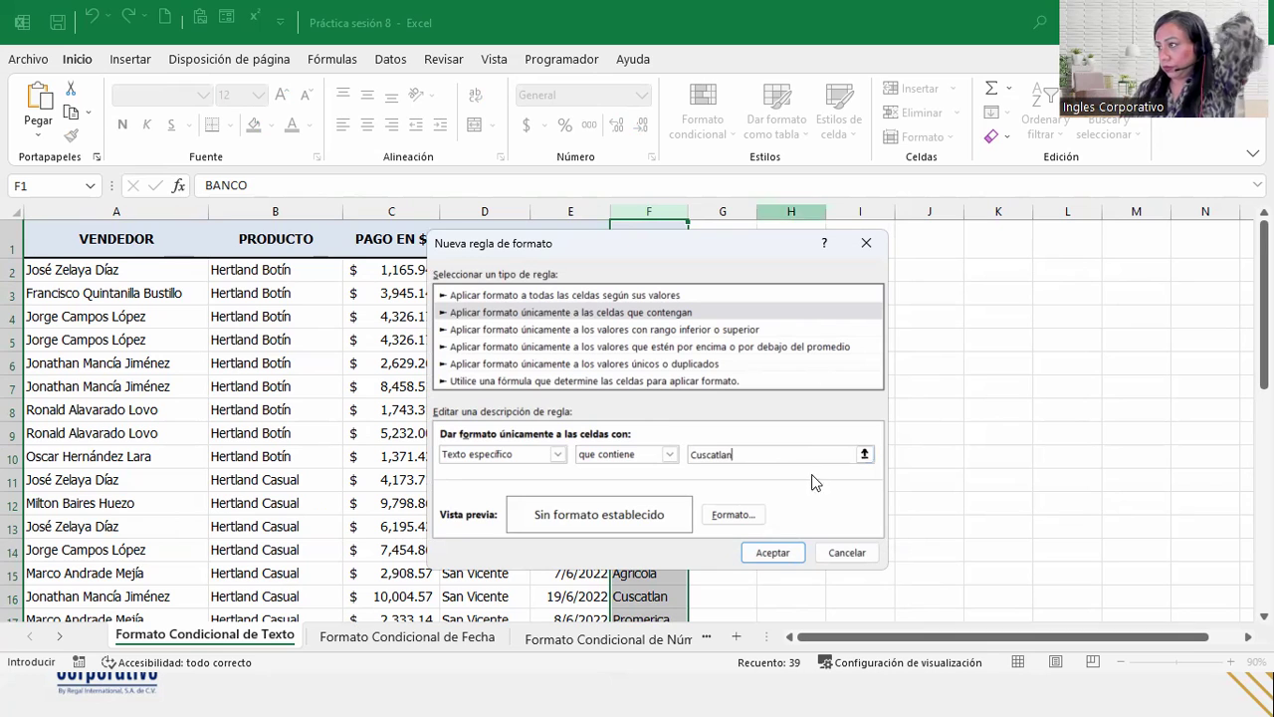
pyautogui.click(729, 522)
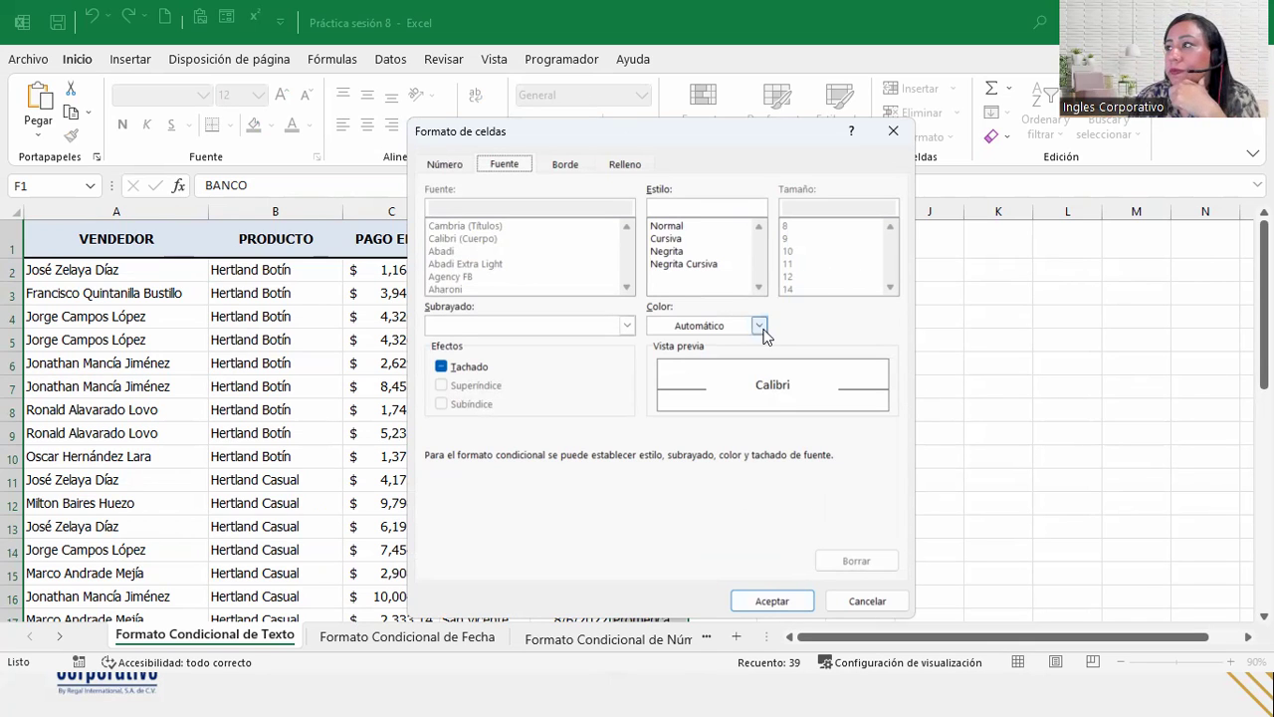
# Step: Format Cuscatlan matches with dark red text on a light pink fill, apply, and select D9
pyautogui.click(682, 331)
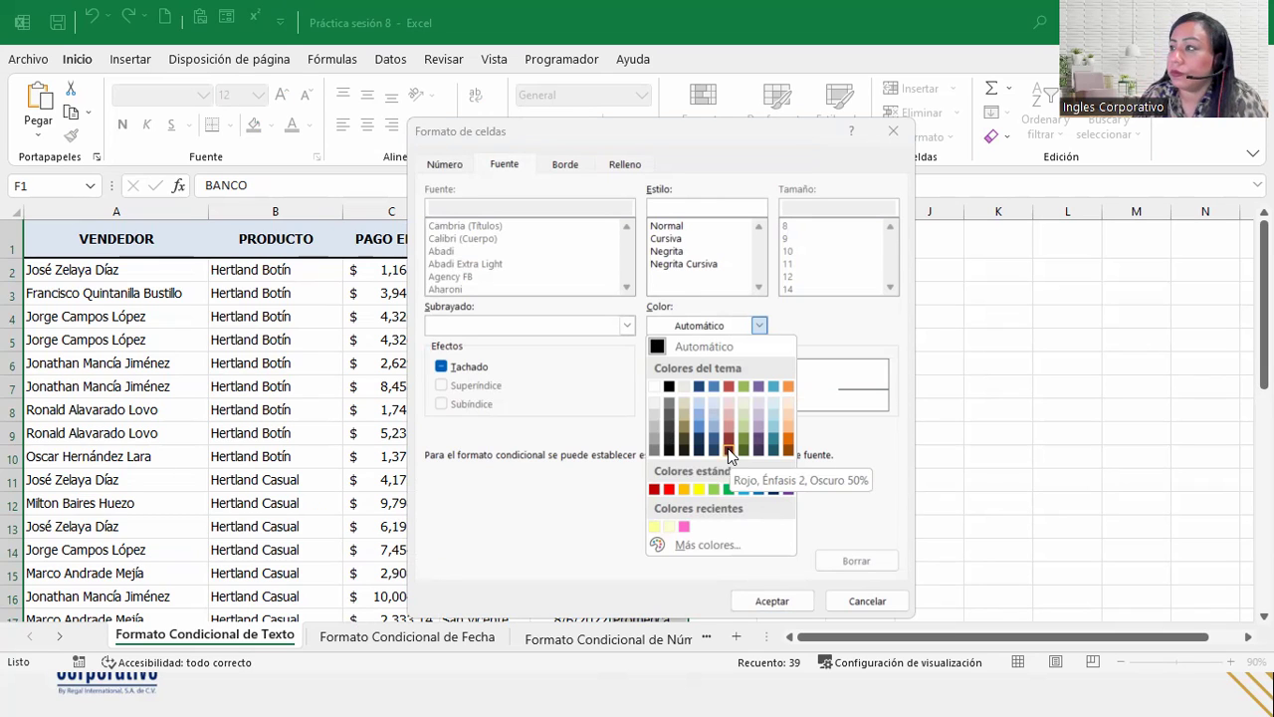
pyautogui.click(728, 448)
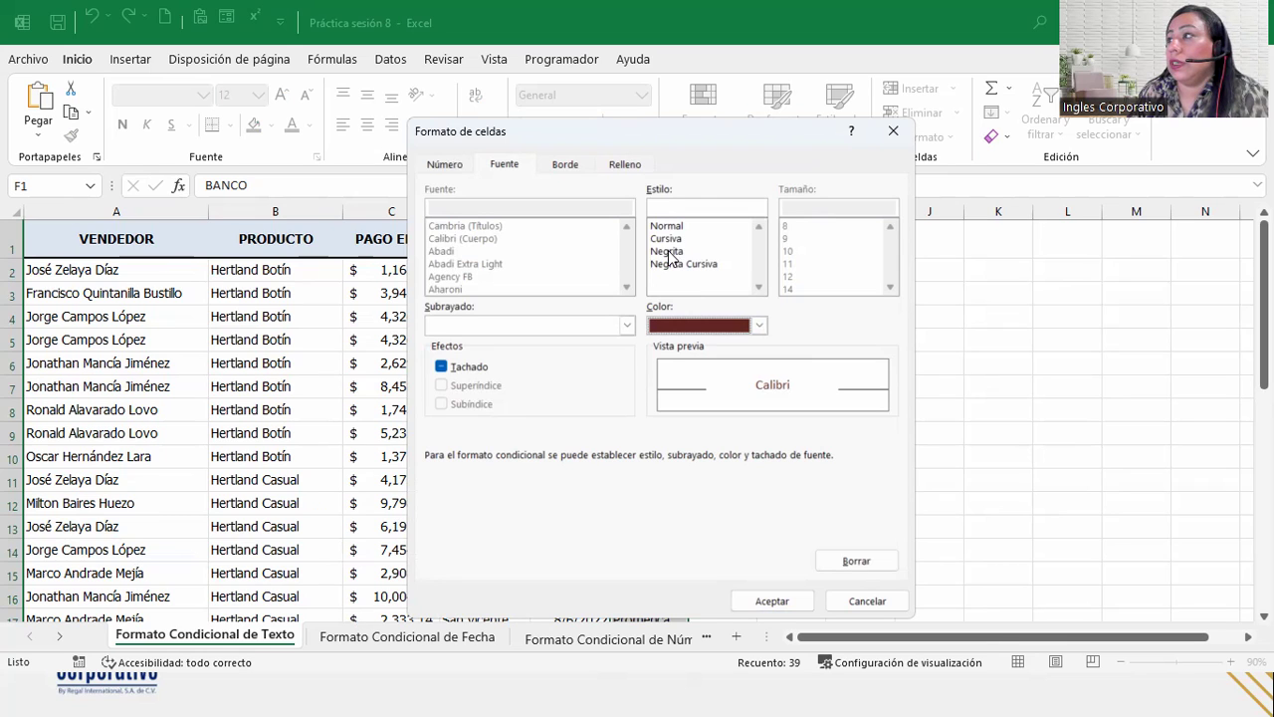
pyautogui.click(619, 164)
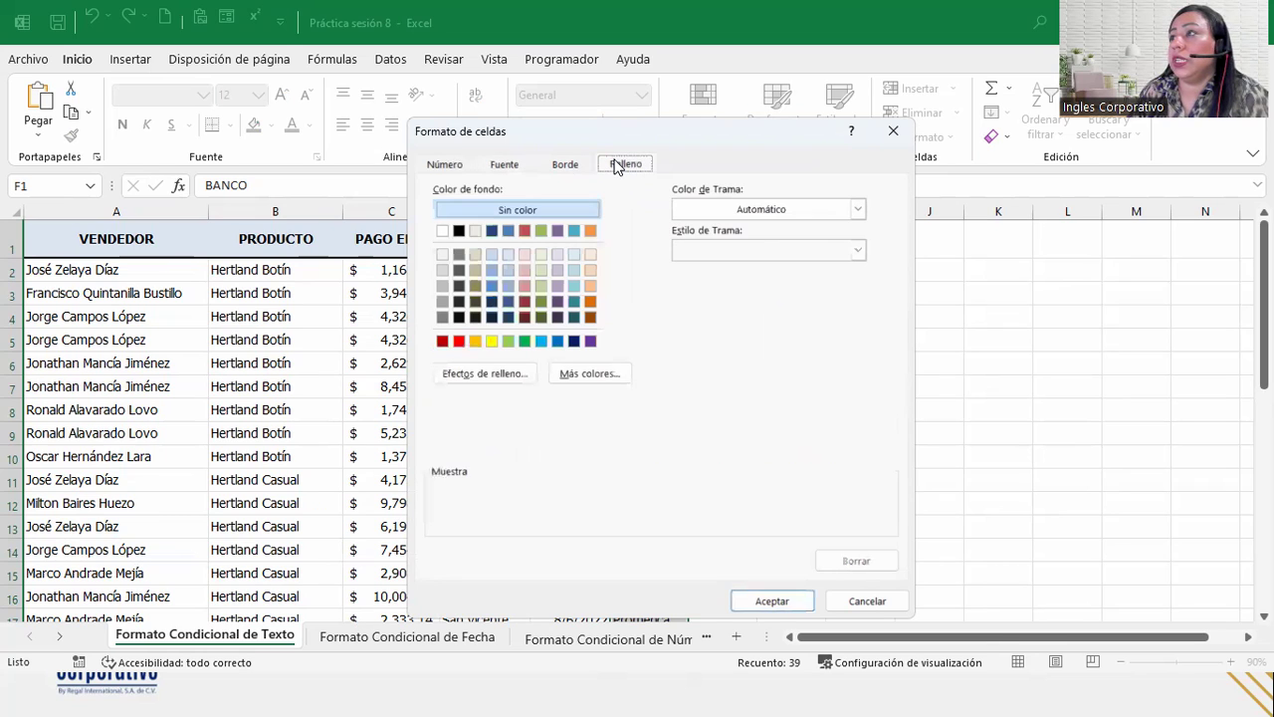
pyautogui.click(522, 253)
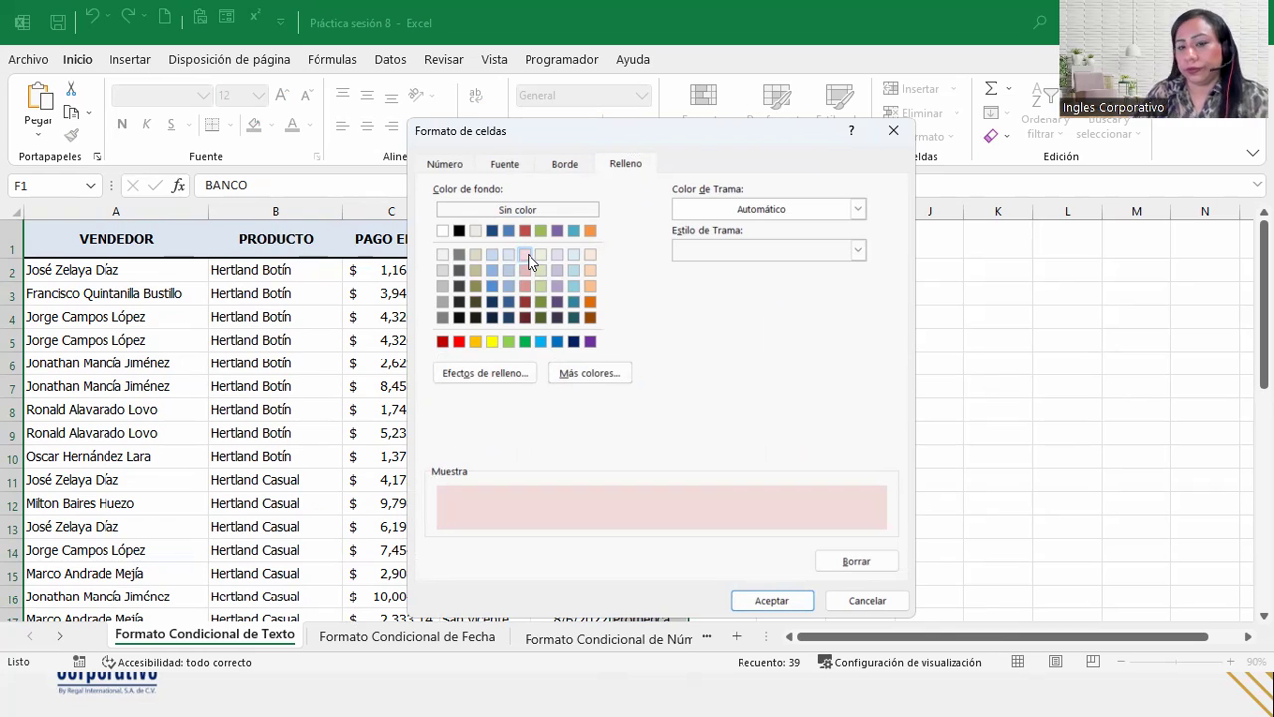
pyautogui.click(774, 602)
pyautogui.click(770, 552)
pyautogui.click(507, 443)
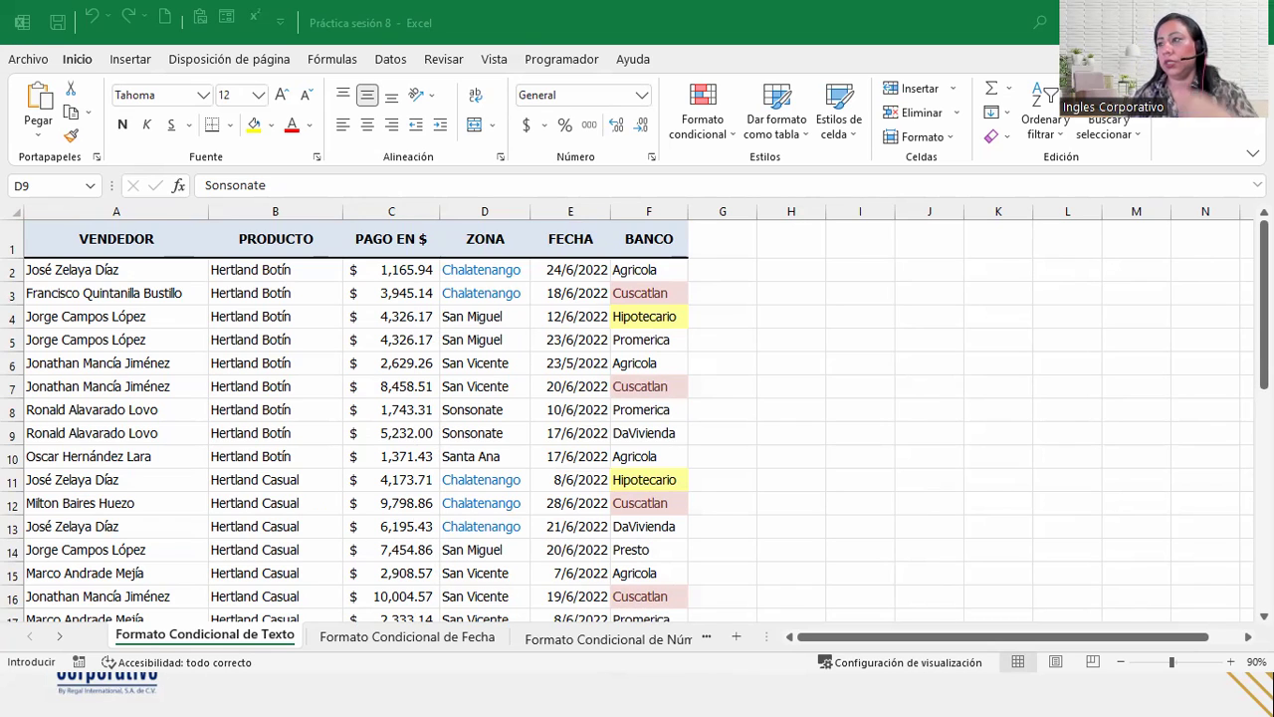
pyautogui.press('Escape')
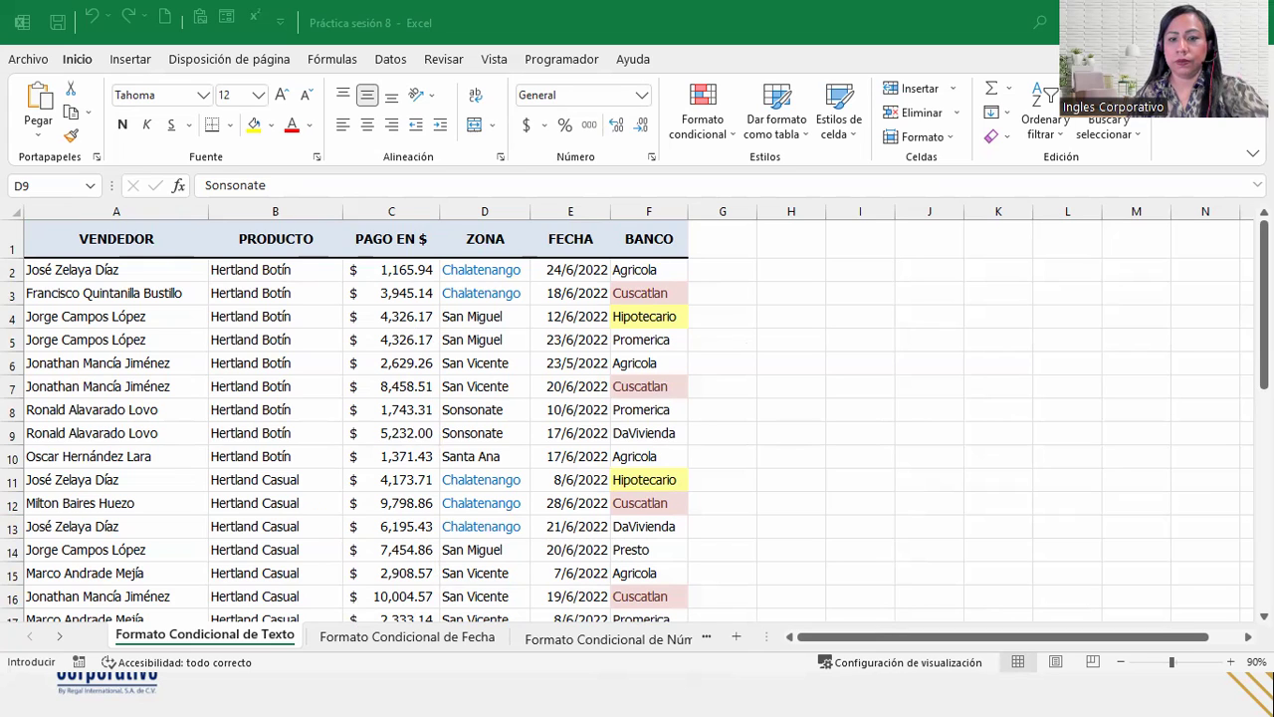
pyautogui.press('Escape')
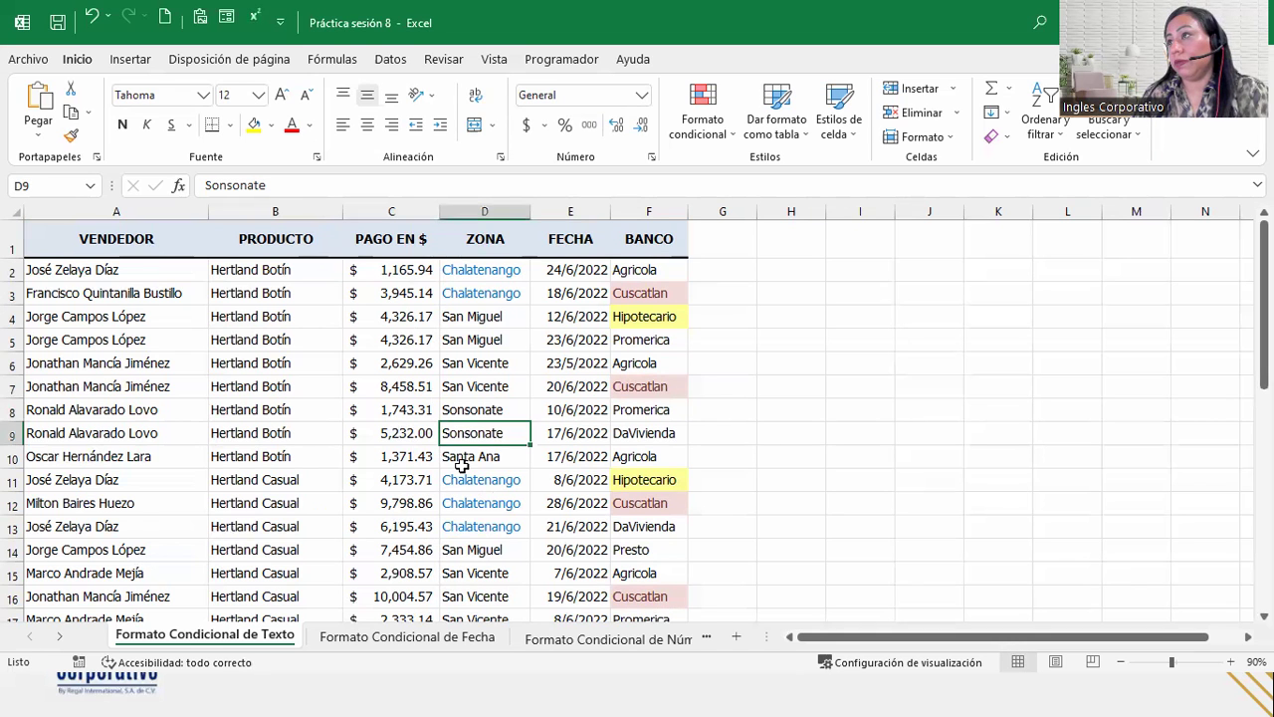
pyautogui.scroll(-4, 638, 456)
pyautogui.scroll(-6, 638, 456)
pyautogui.scroll(-1, 643, 478)
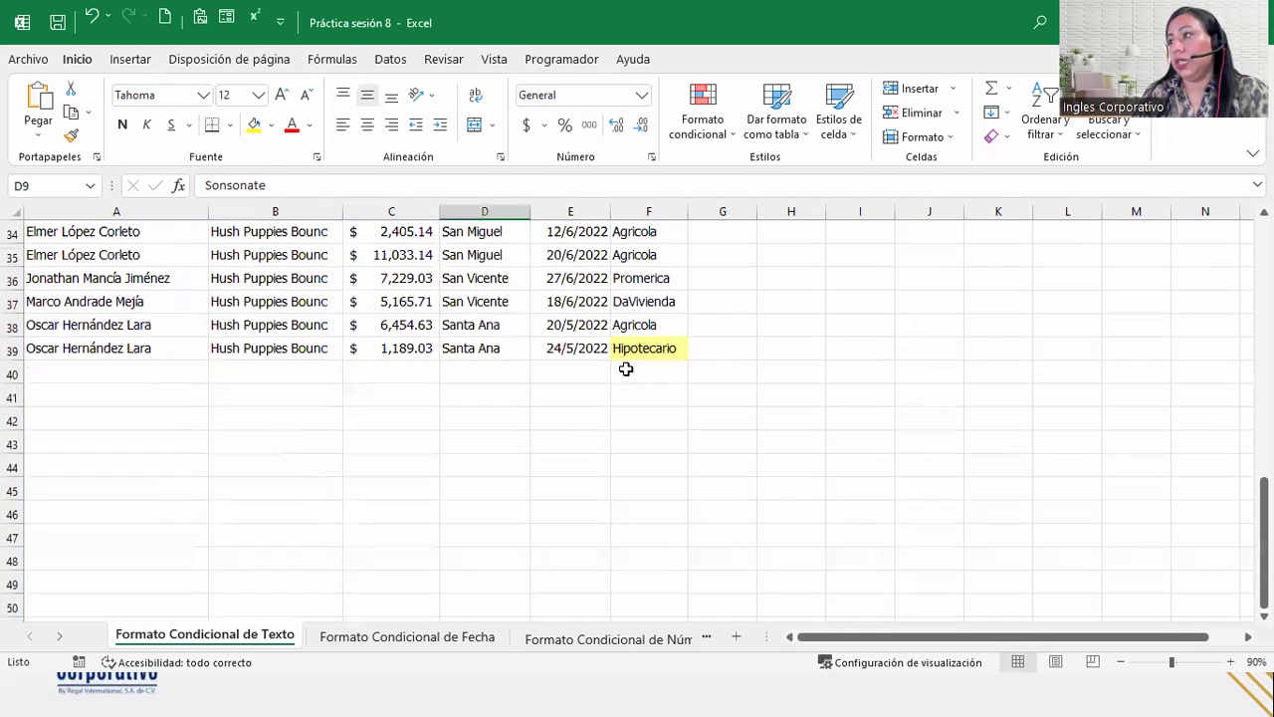
pyautogui.click(629, 373)
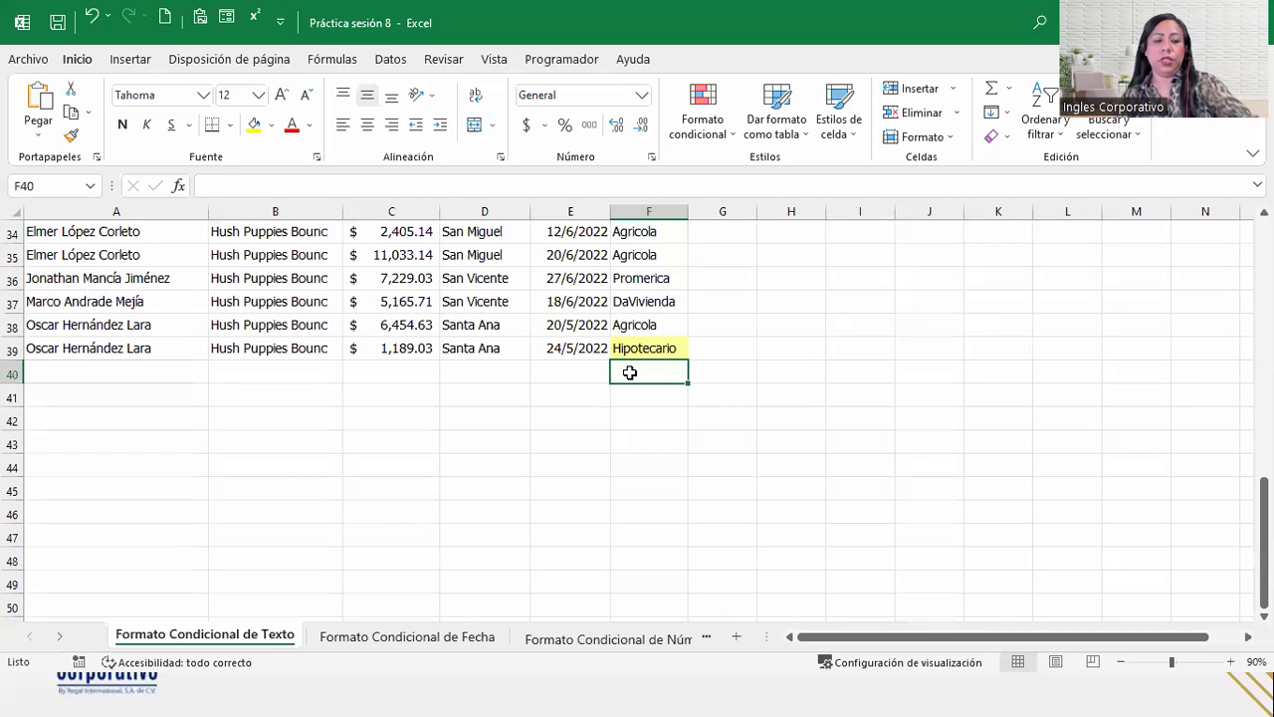
pyautogui.write('Cus')
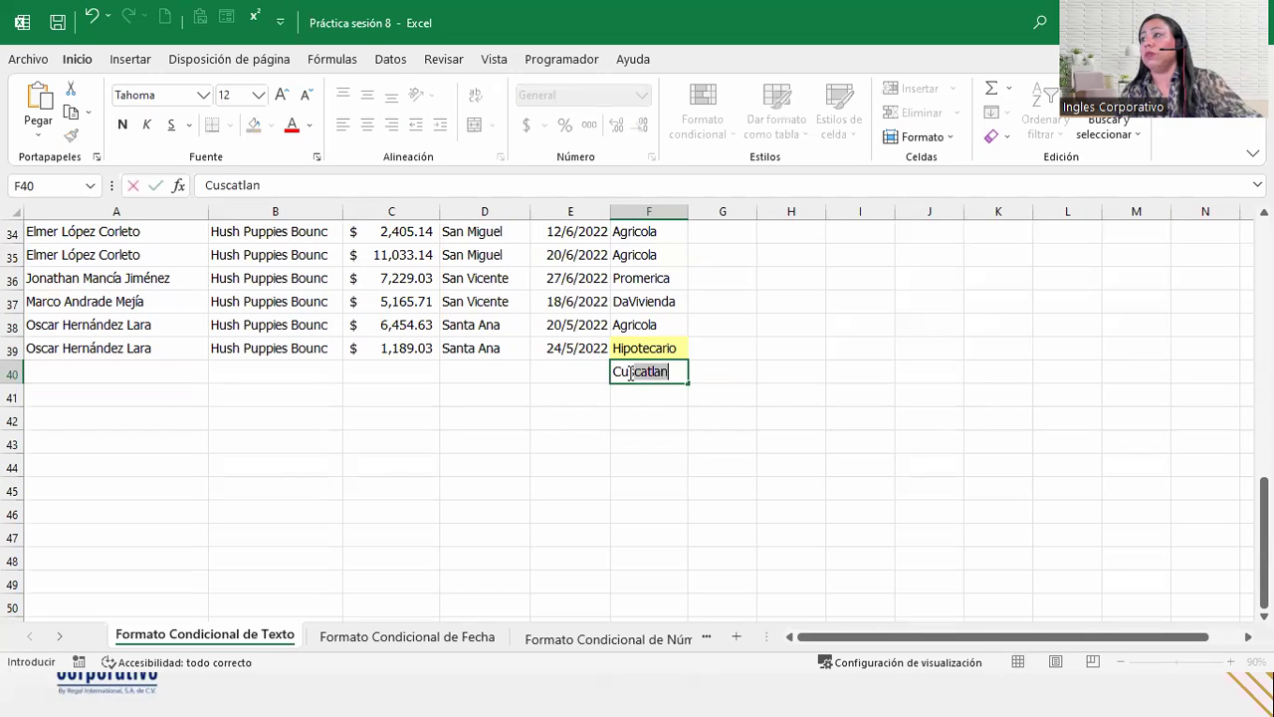
pyautogui.press('Return')
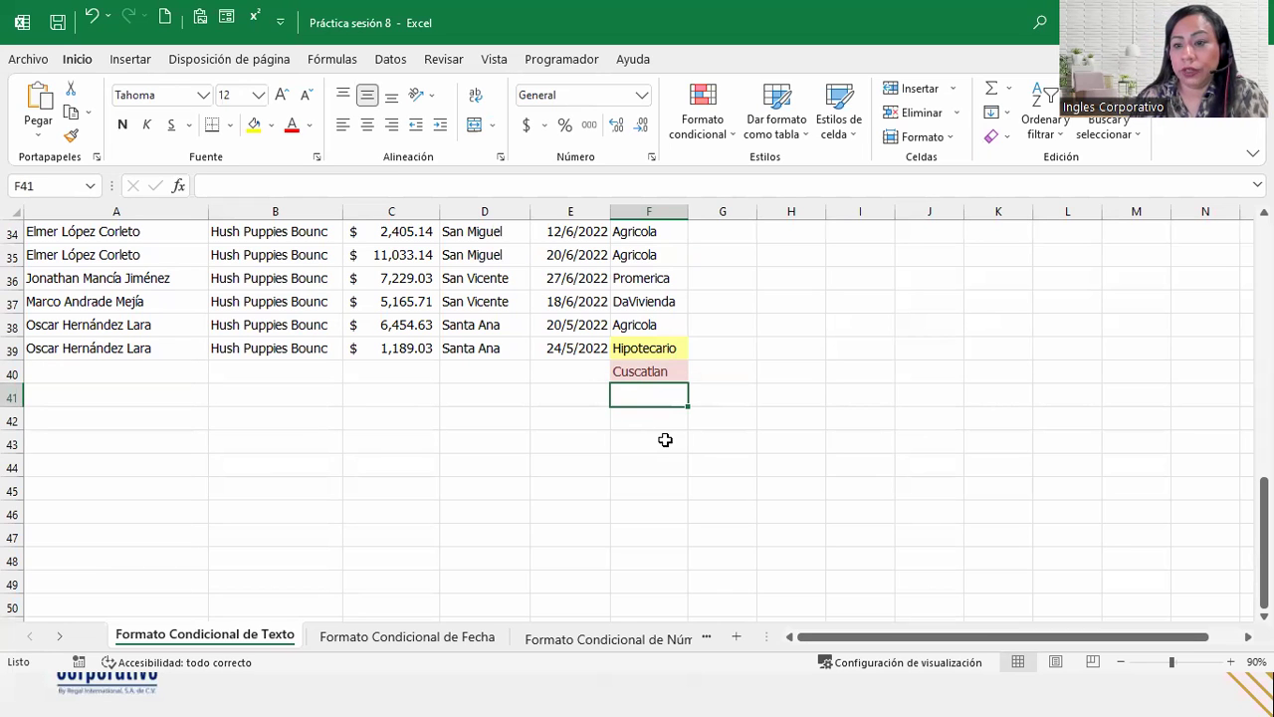
pyautogui.click(586, 388)
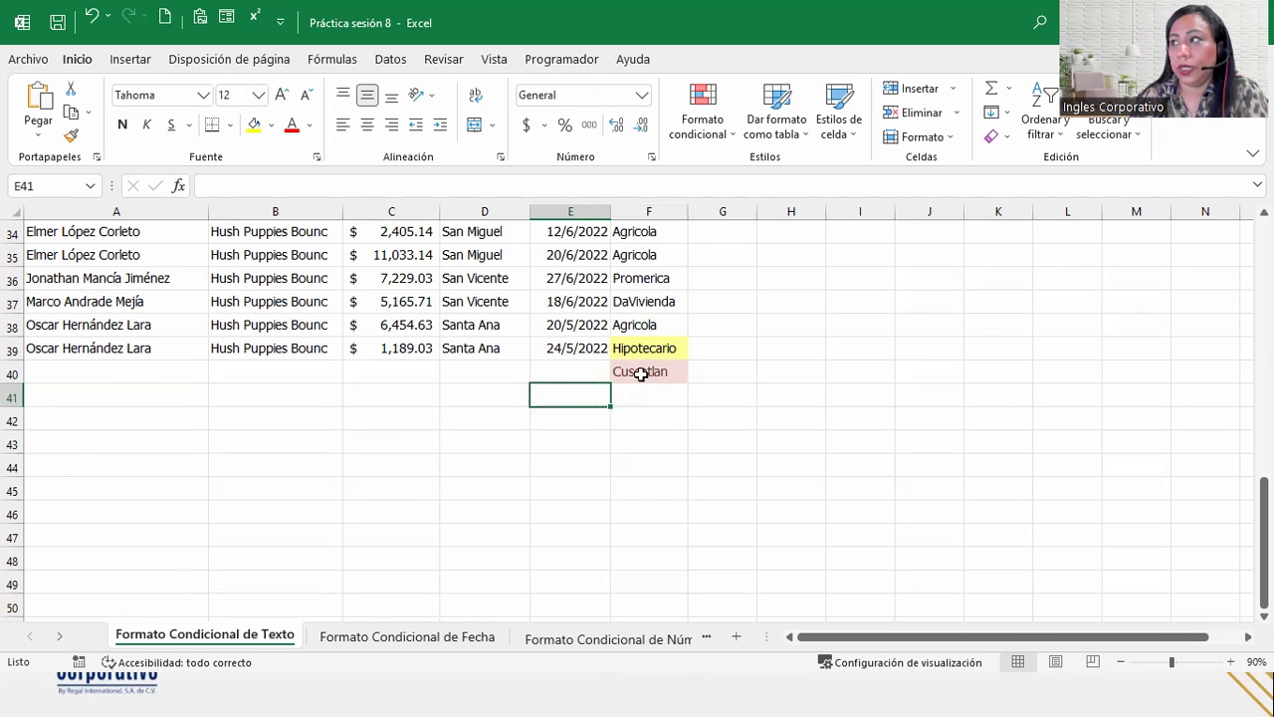
pyautogui.scroll(1, 641, 419)
pyautogui.scroll(8, 642, 419)
pyautogui.scroll(-4, 644, 428)
pyautogui.scroll(-5, 646, 441)
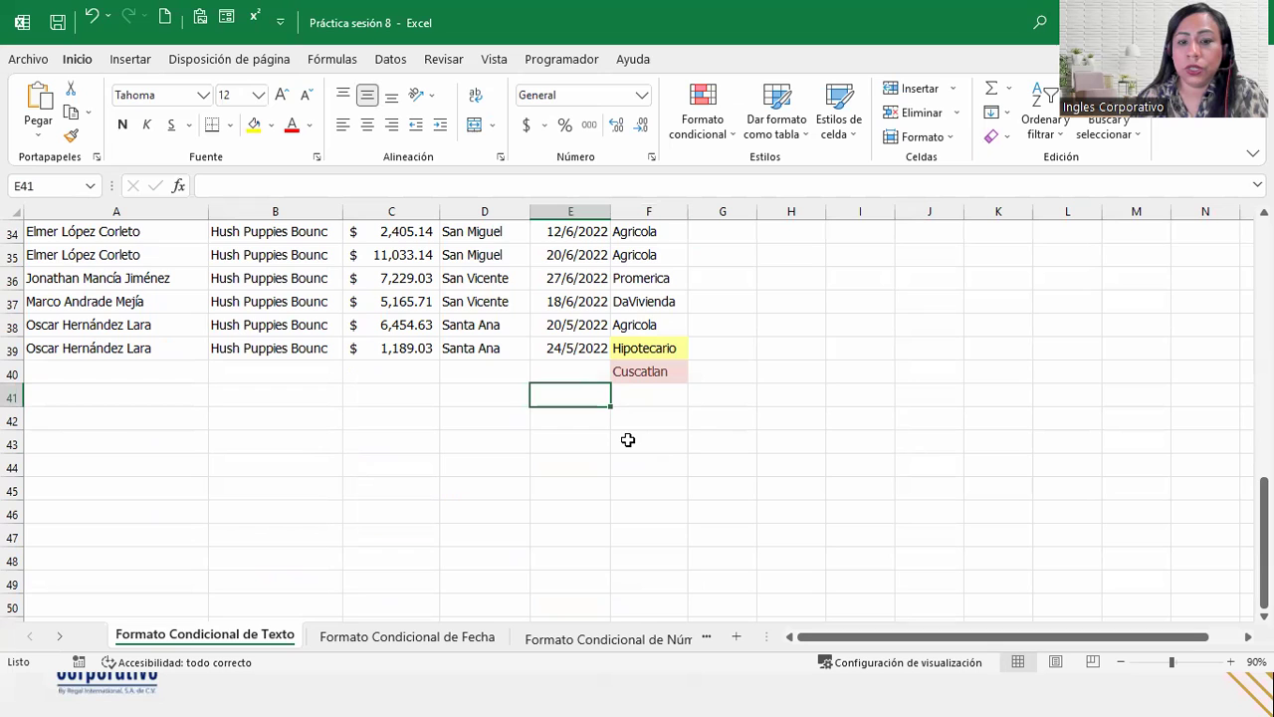
pyautogui.scroll(5, 631, 435)
pyautogui.scroll(6, 631, 435)
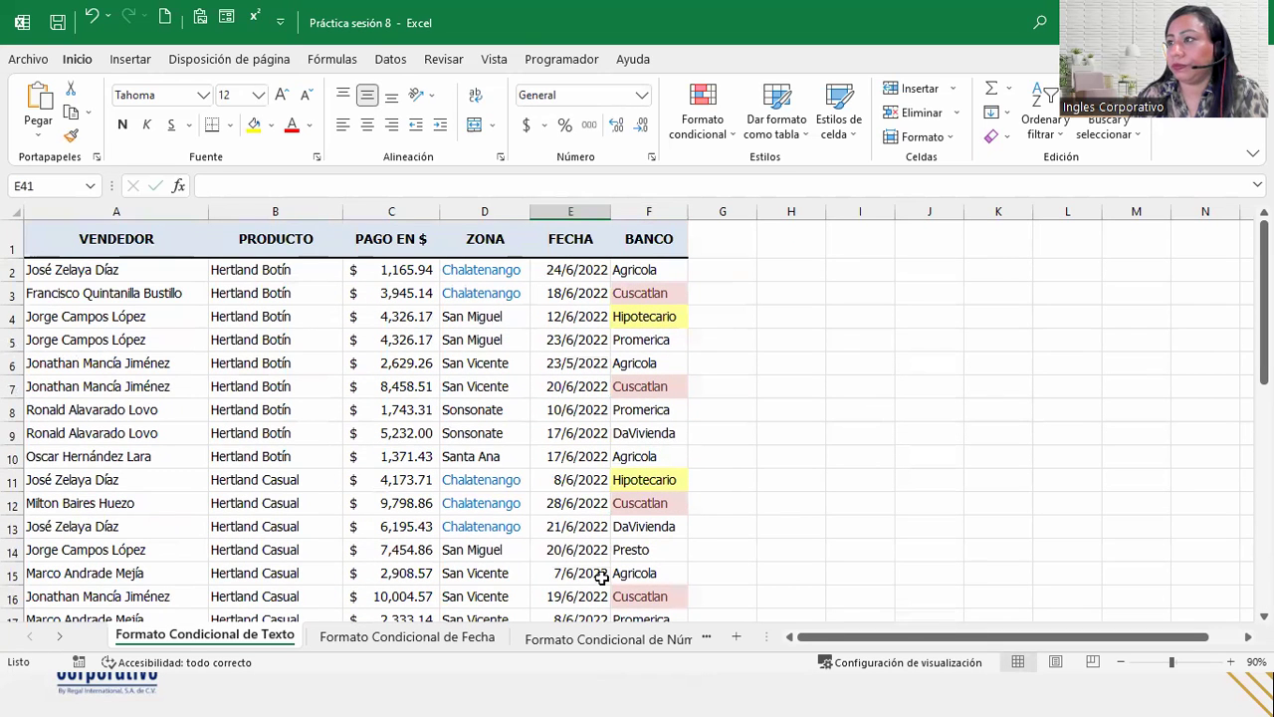
pyautogui.scroll(-5, 640, 387)
pyautogui.scroll(-5, 640, 388)
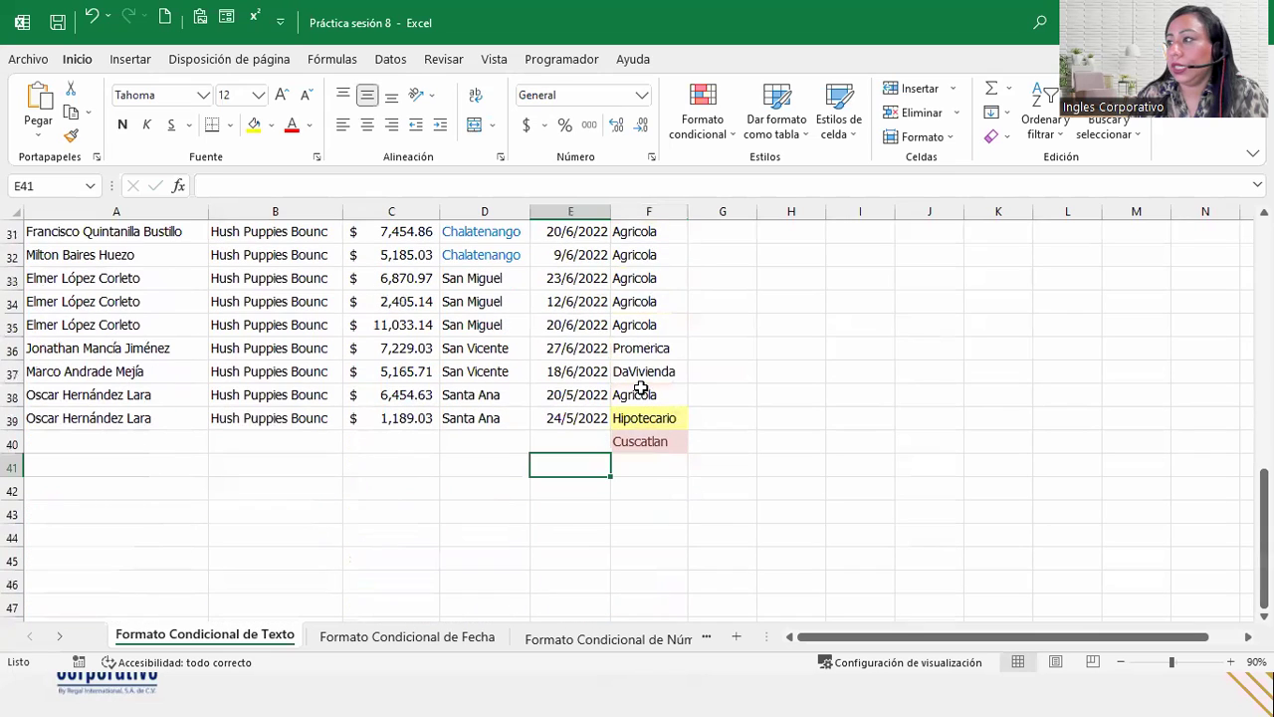
pyautogui.click(652, 444)
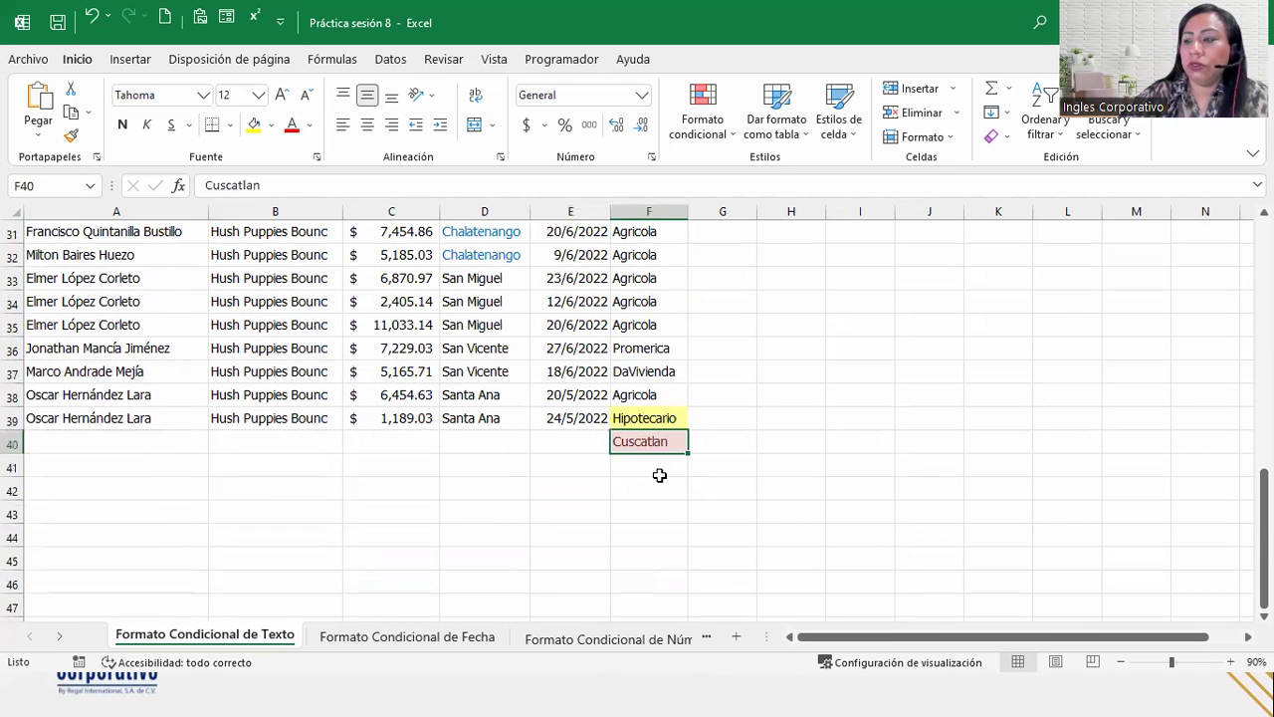
pyautogui.press('Delete')
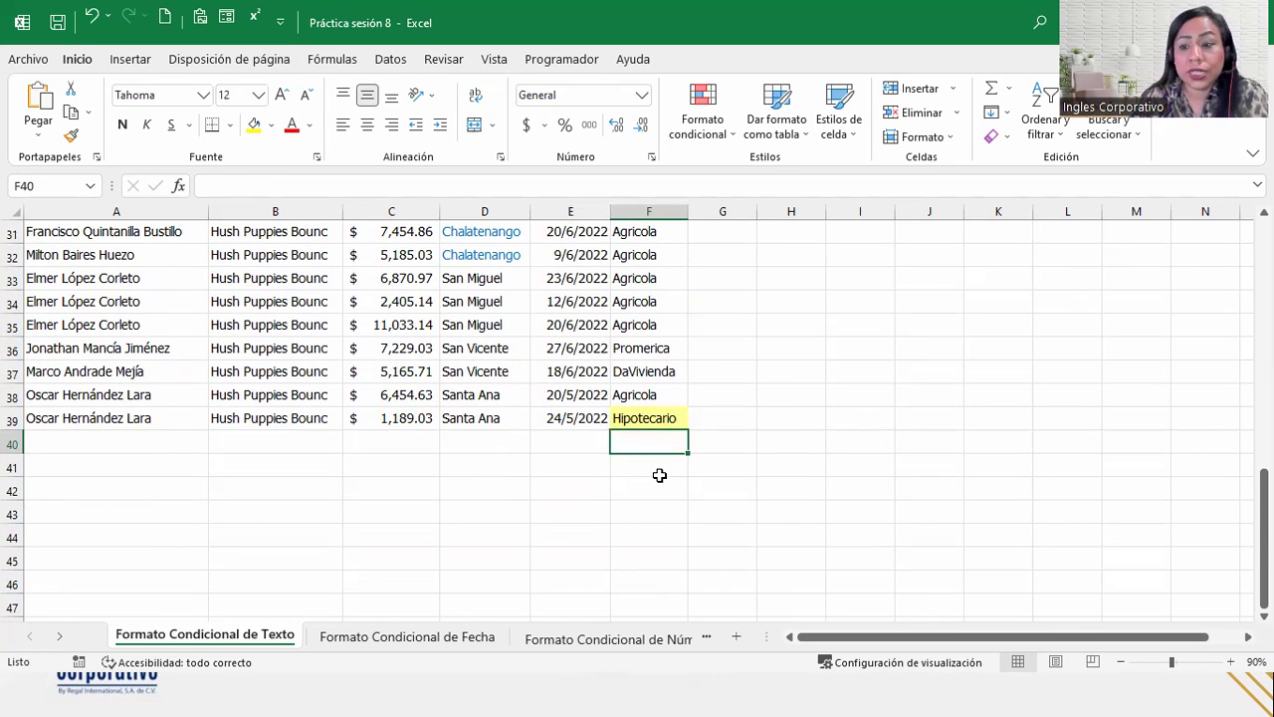
pyautogui.click(603, 498)
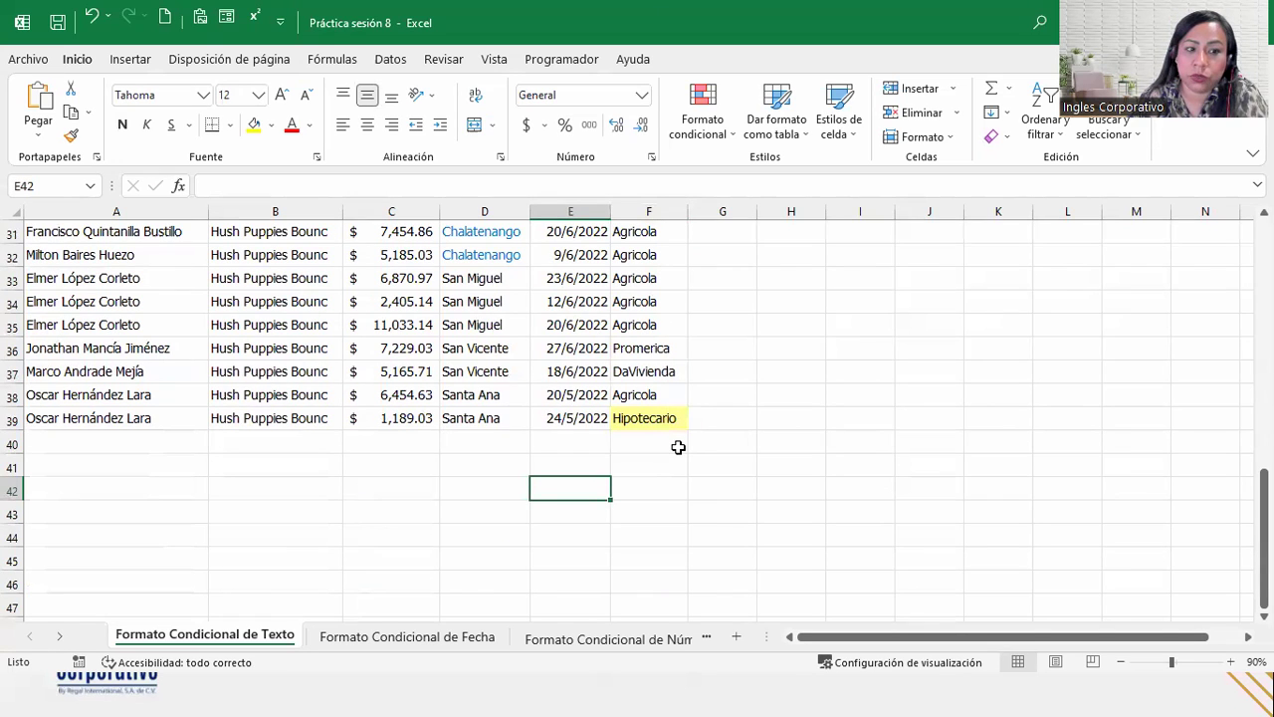
pyautogui.hotkey('alt', 'Tab')
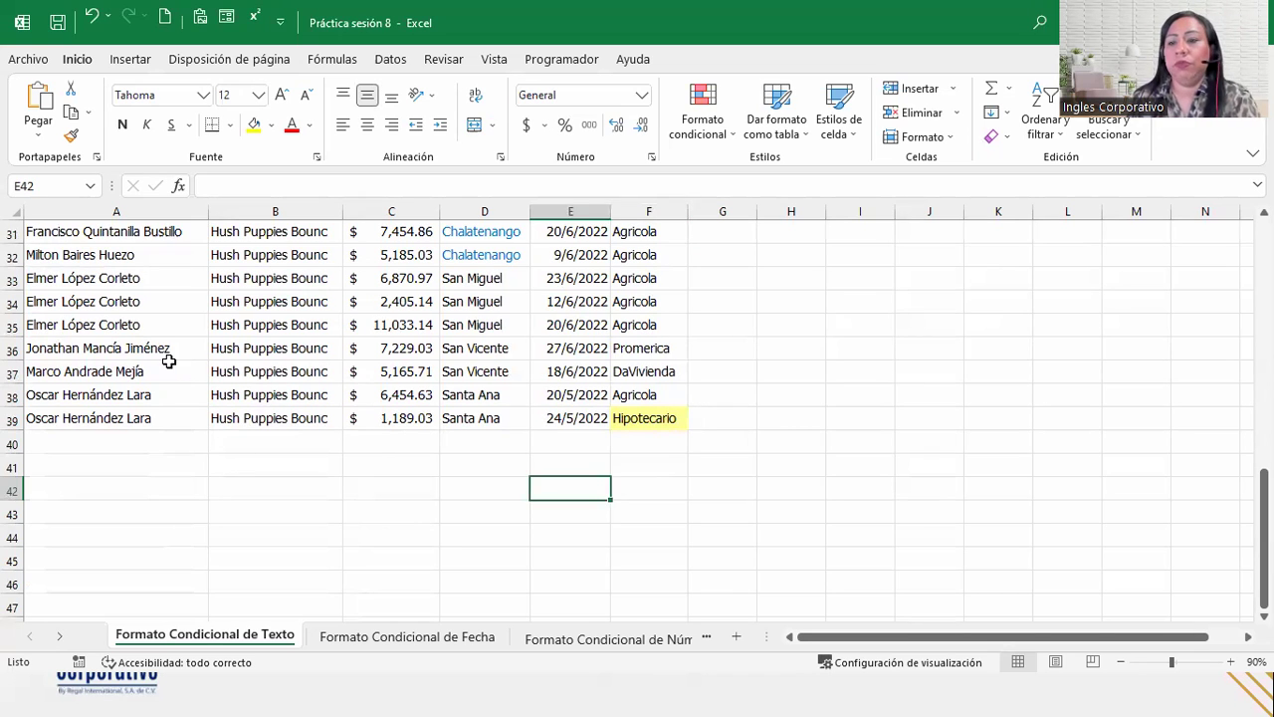
pyautogui.click(169, 364)
pyautogui.scroll(6, 169, 358)
pyautogui.scroll(4, 170, 355)
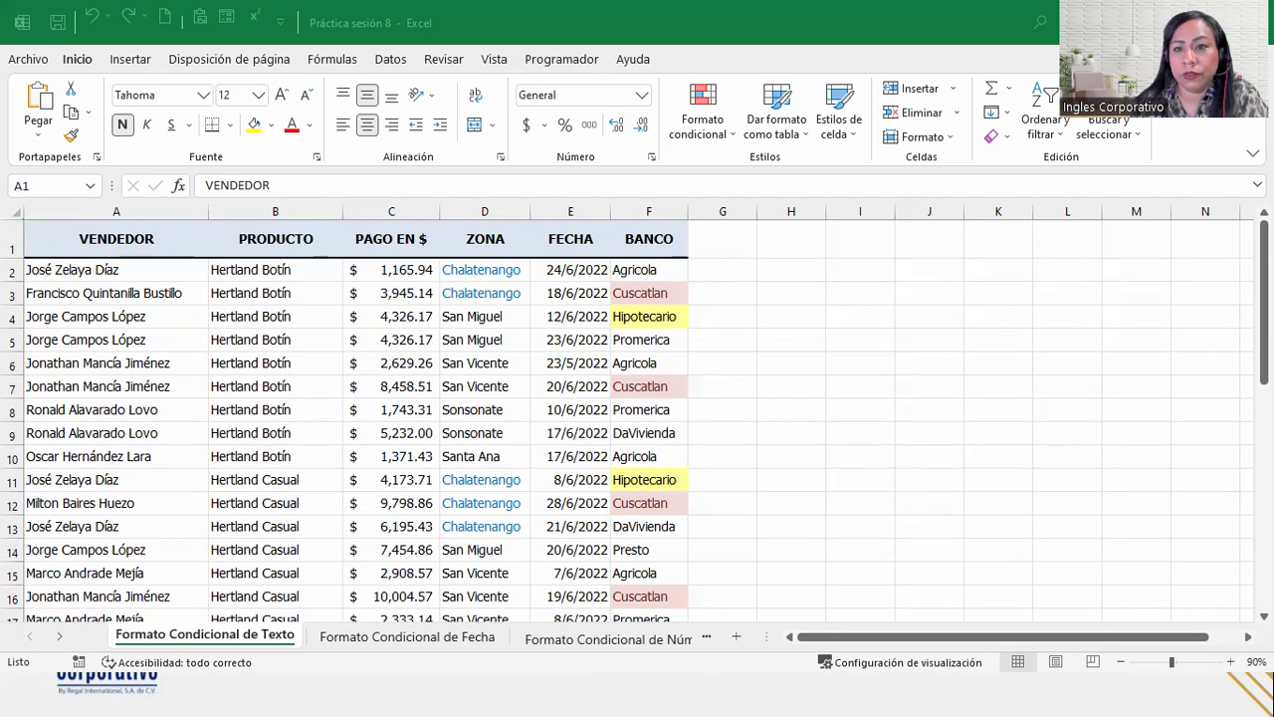
# Step: Select the table range A1:F39 starting from A1, then scroll back to the top
pyautogui.click(87, 240)
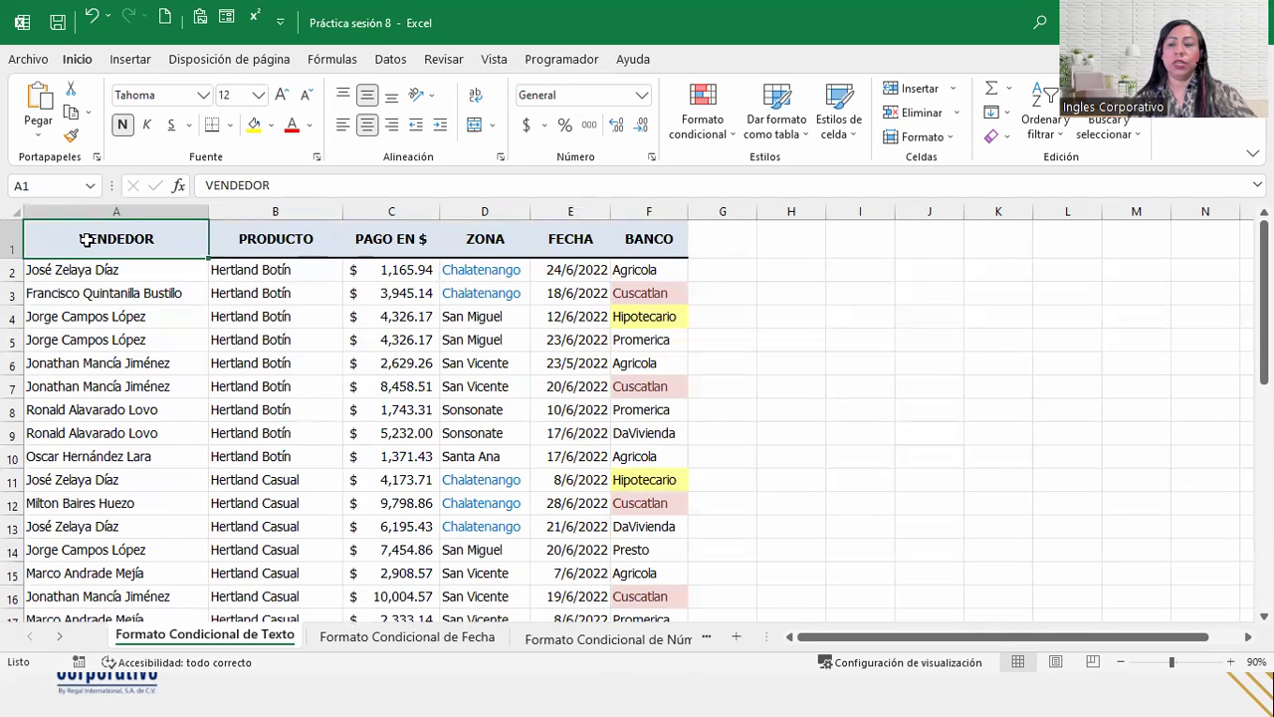
pyautogui.hotkey('ctrl', 'shift', 'Right')
pyautogui.hotkey('ctrl', 'shift', 'Down')
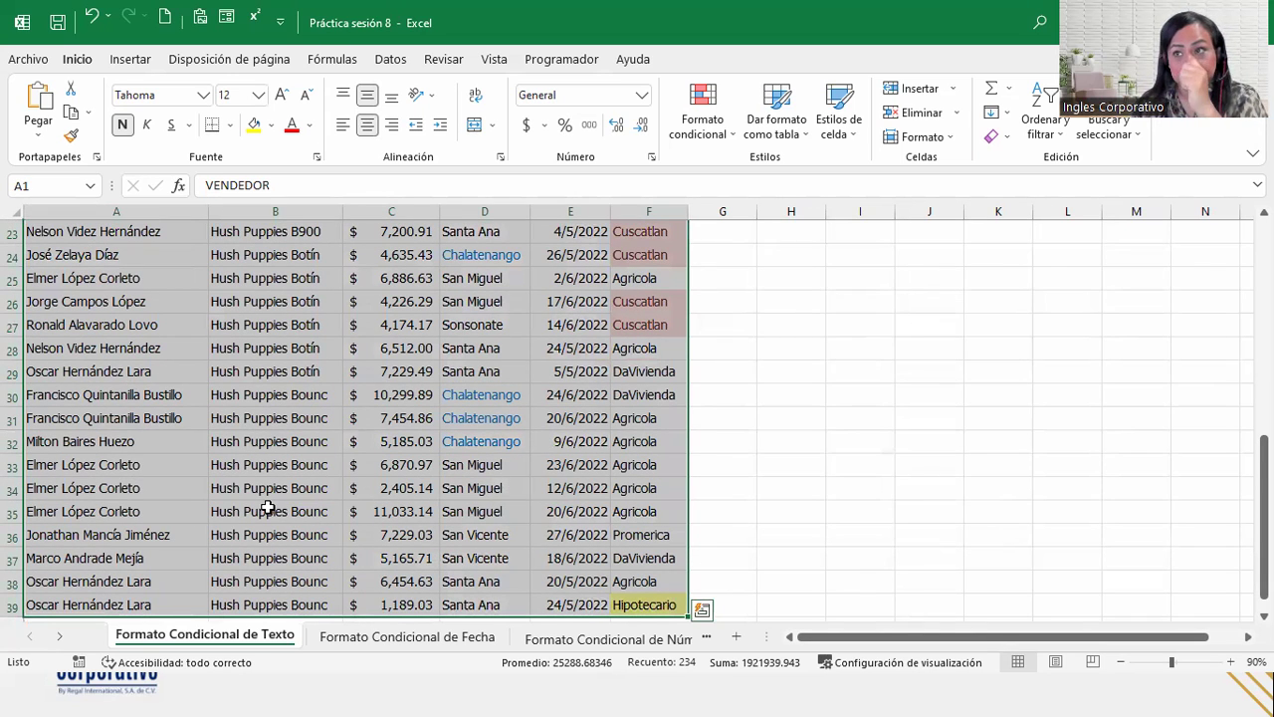
pyautogui.scroll(5, 268, 508)
pyautogui.scroll(3, 268, 508)
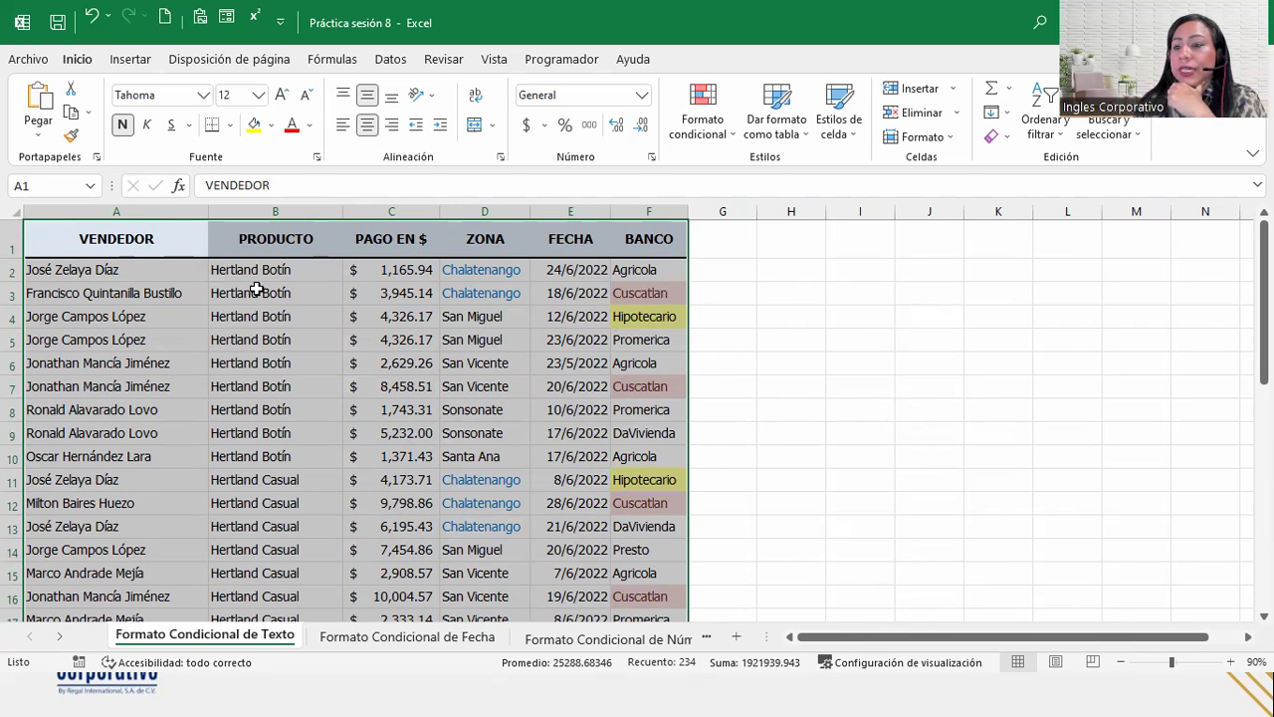
# Step: Create a new 'Use a formula' conditional formatting rule and begin its formula with =SI(
pyautogui.click(724, 117)
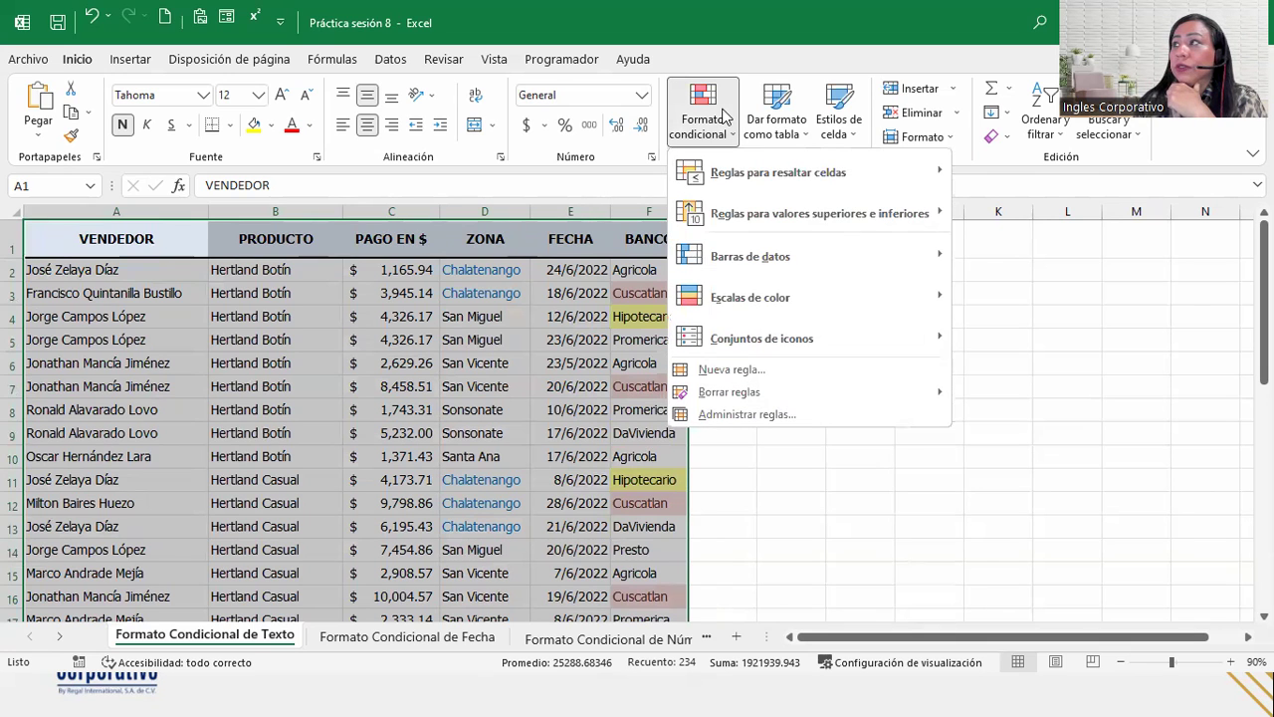
pyautogui.moveTo(794, 171)
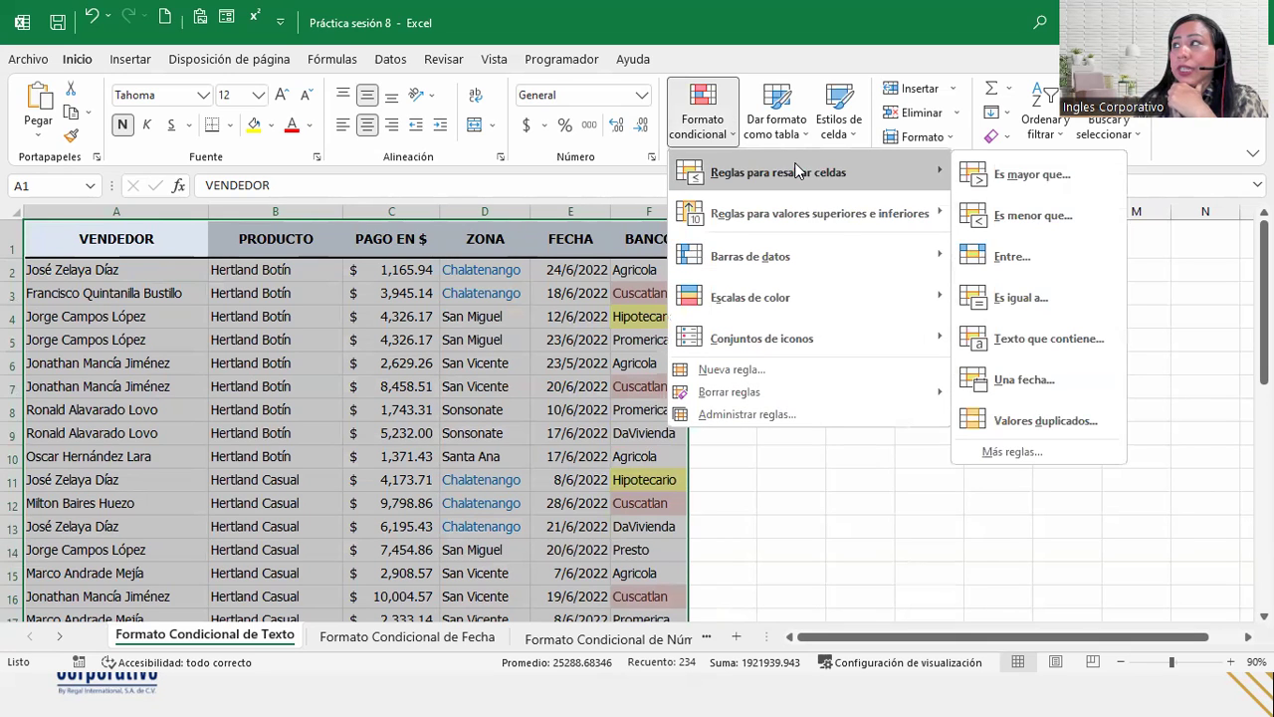
pyautogui.click(1083, 452)
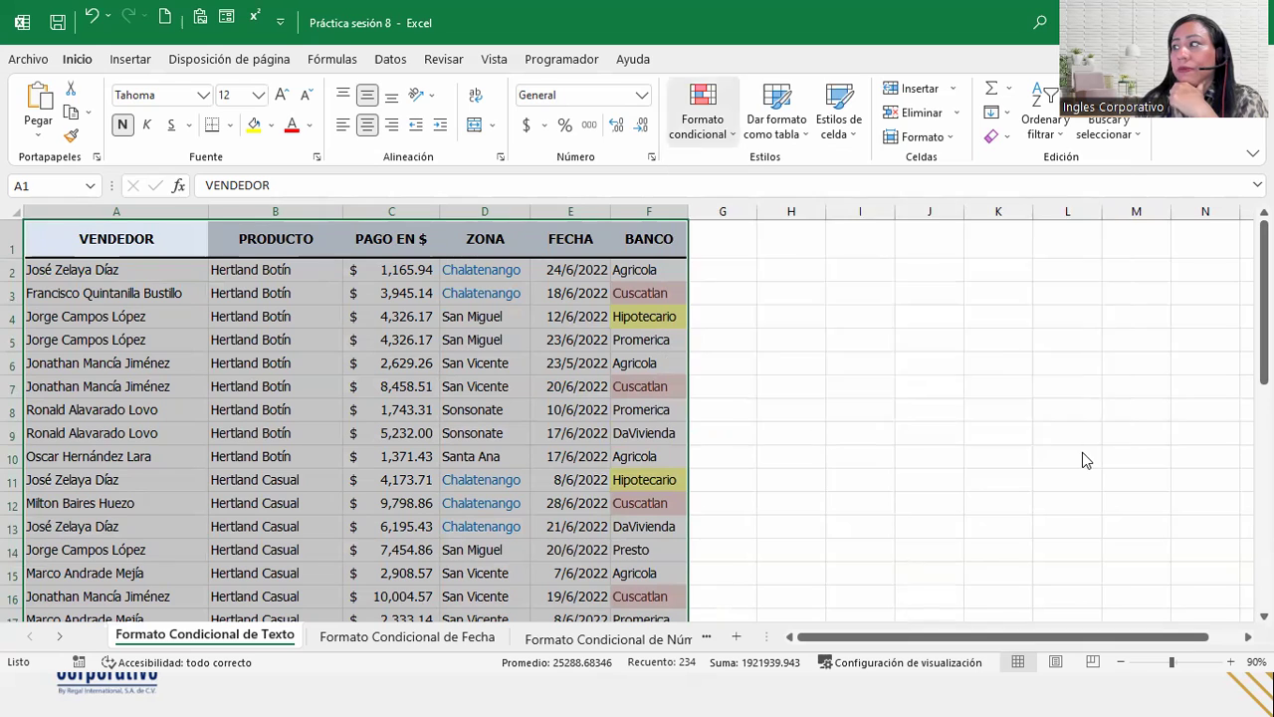
pyautogui.click(761, 360)
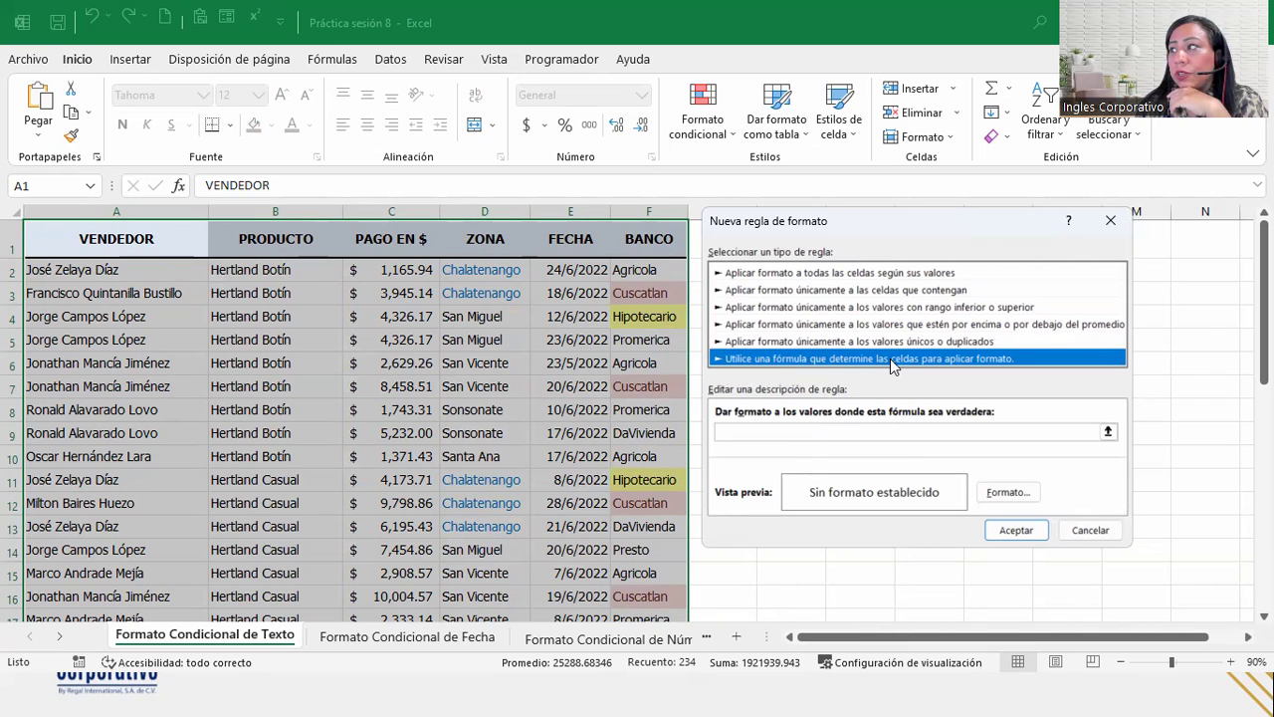
pyautogui.click(814, 433)
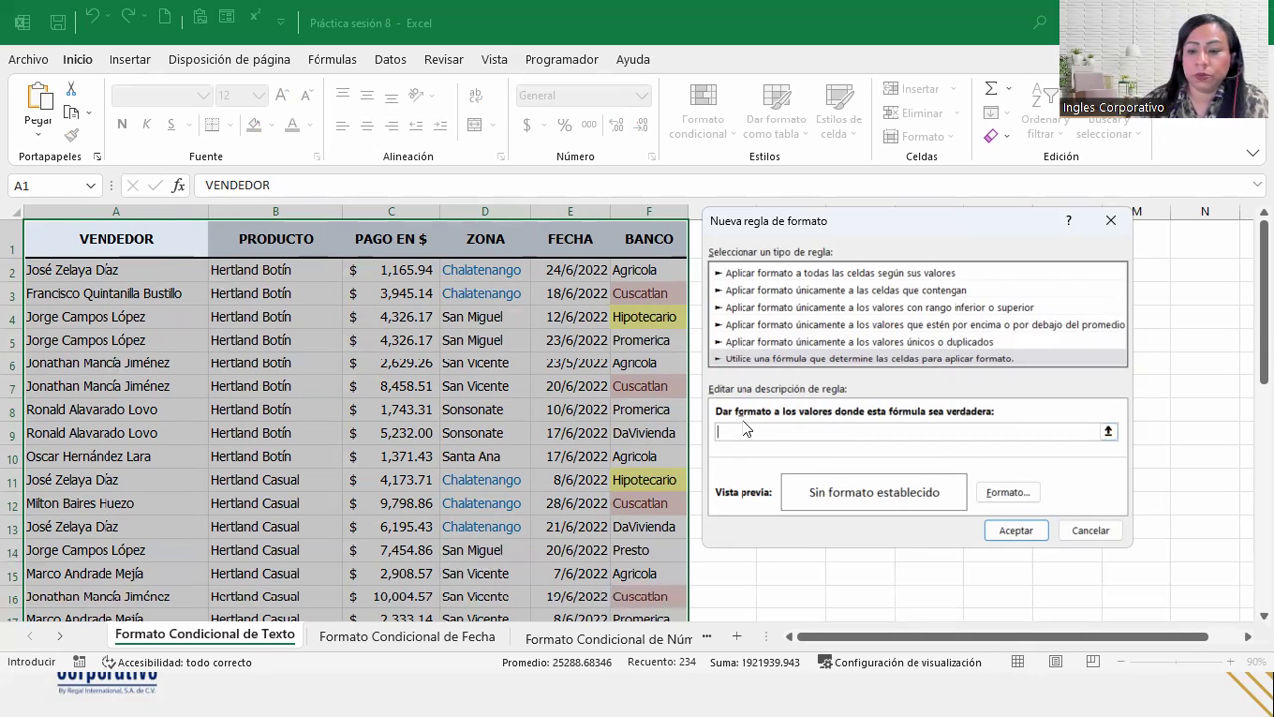
pyautogui.write('=si')
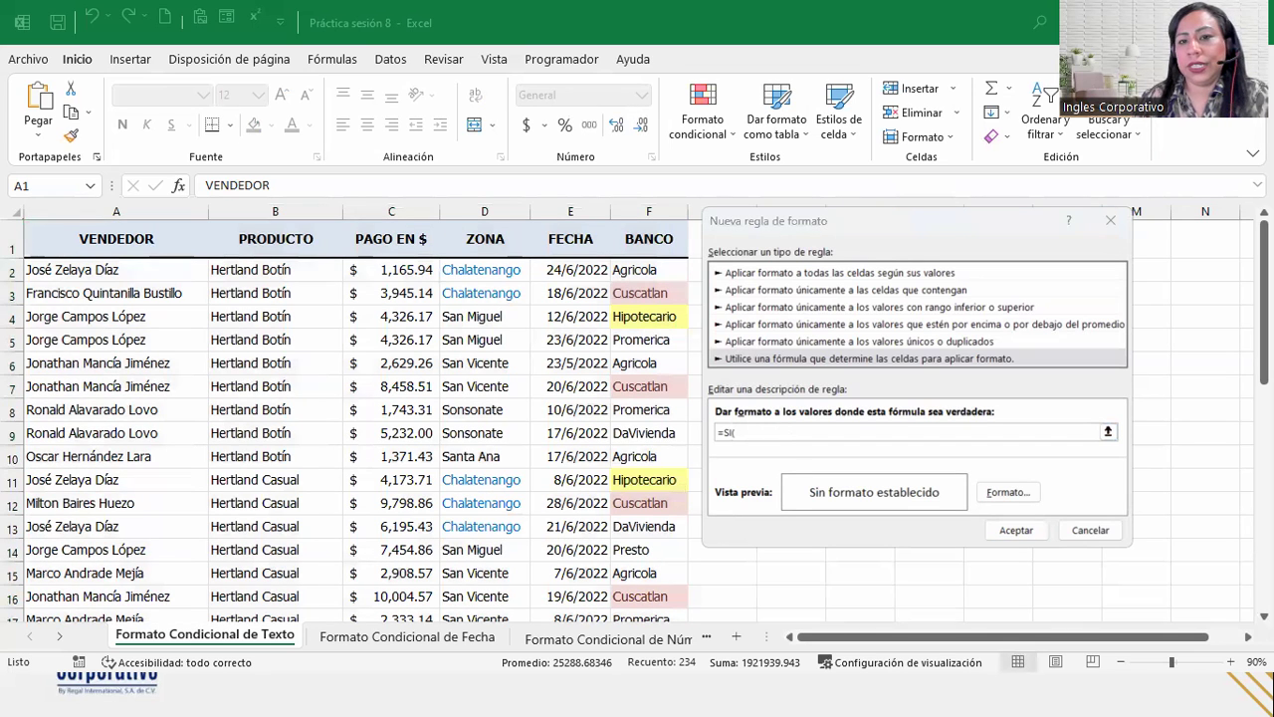
# Step: Insert the ZONA header cell D1 into the rule formula as $D$1
pyautogui.click(760, 432)
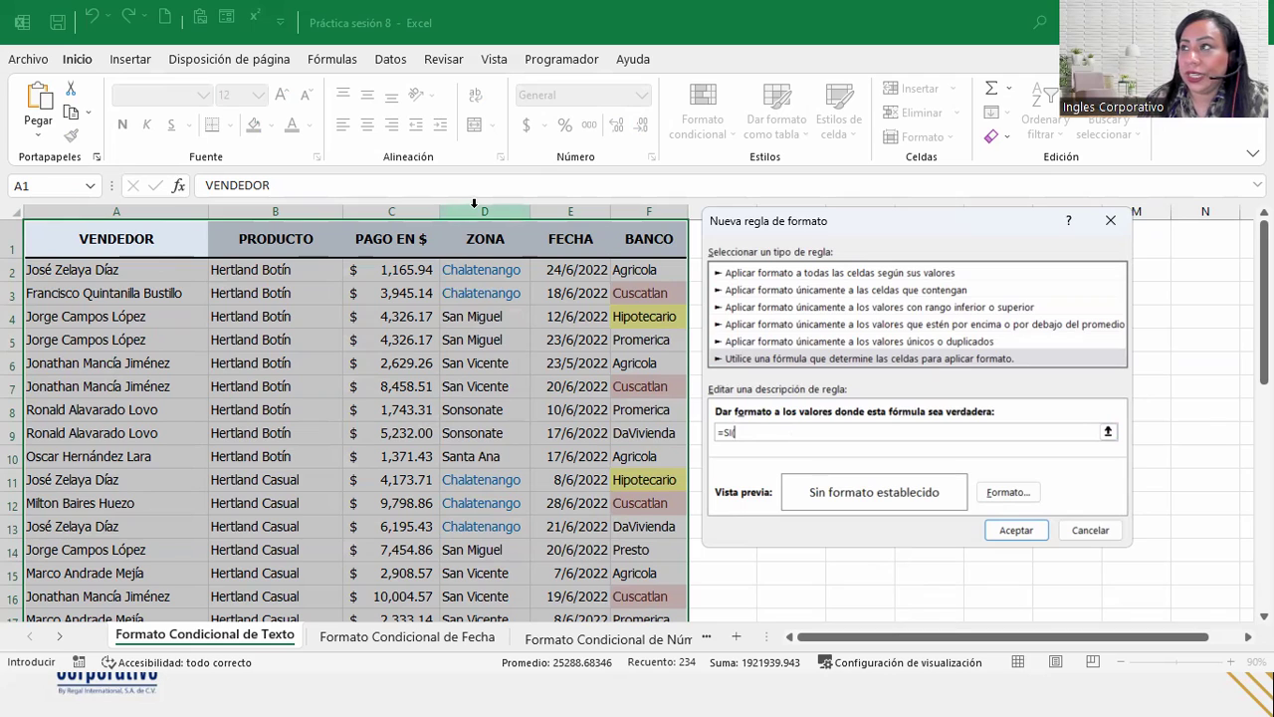
pyautogui.click(492, 235)
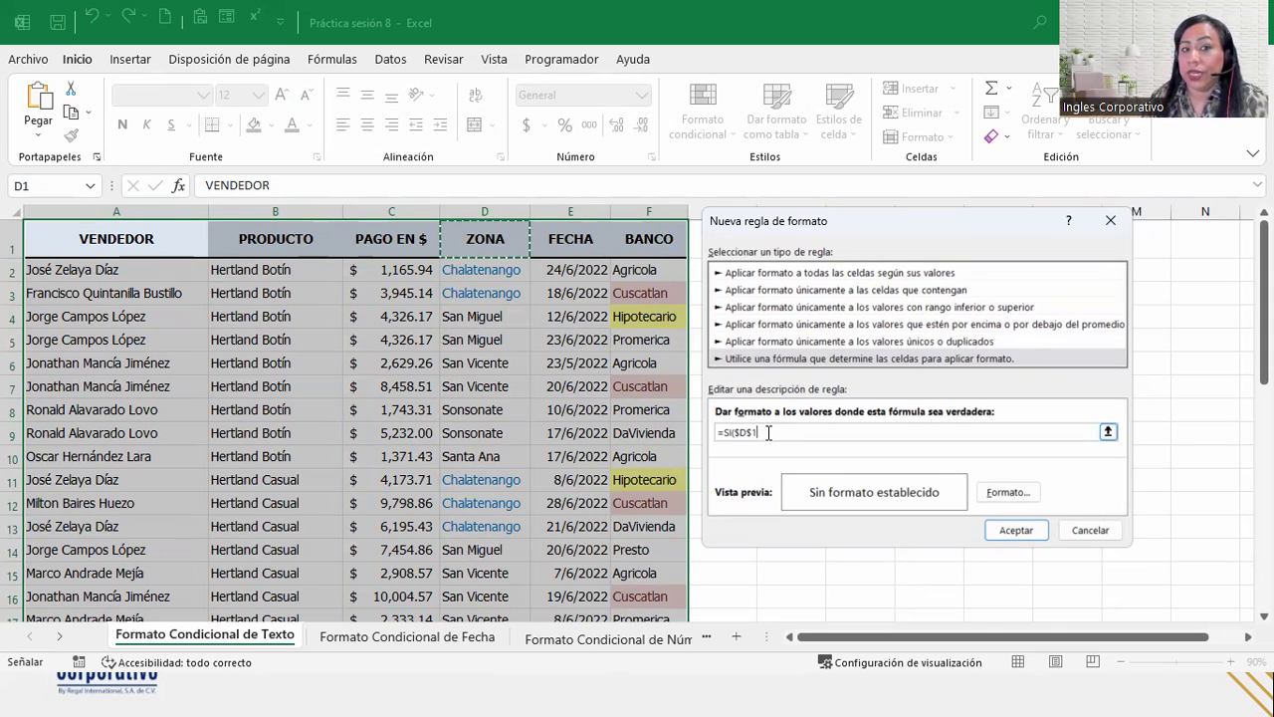
# Step: Change the $D$1 reference to $D1 so only column D stays fixed
pyautogui.press('Left')
pyautogui.press('BackSpace')
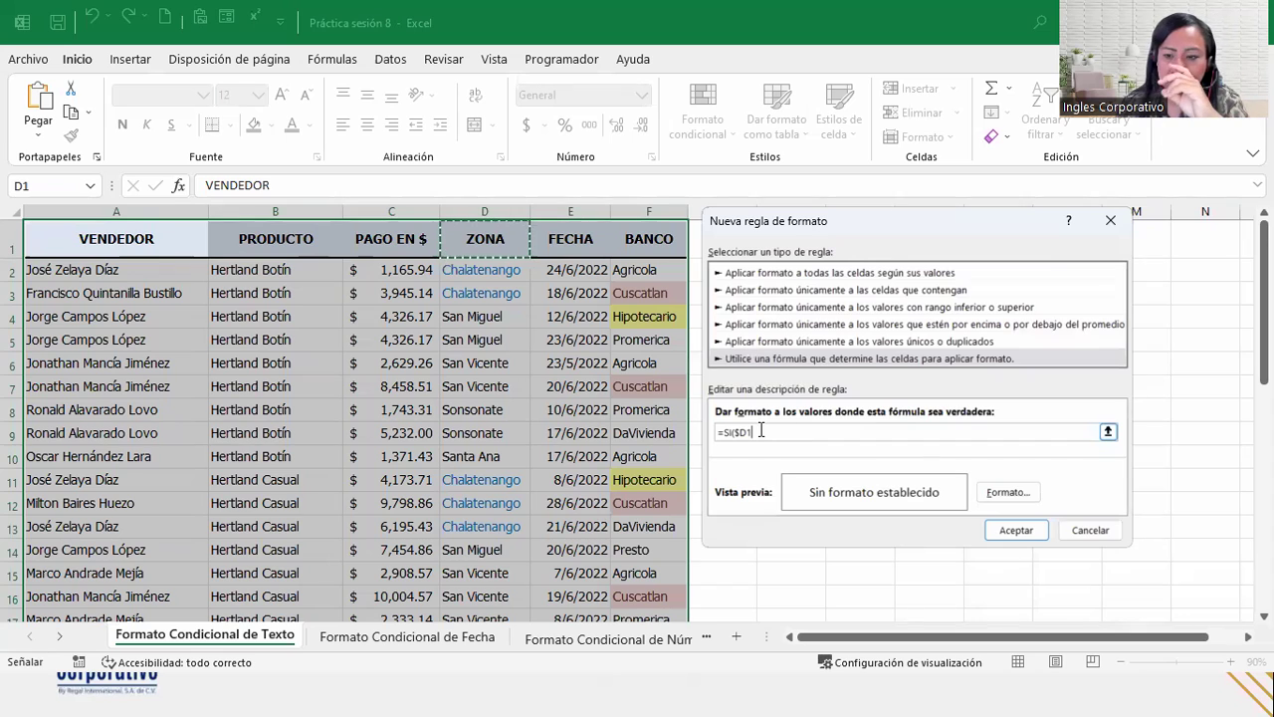
# Step: Re-insert D1 as $D1 and complete the formula =SI($D1="Sonsonate";Verdadero)
pyautogui.press('BackSpace')
pyautogui.press('BackSpace')
pyautogui.press('BackSpace')
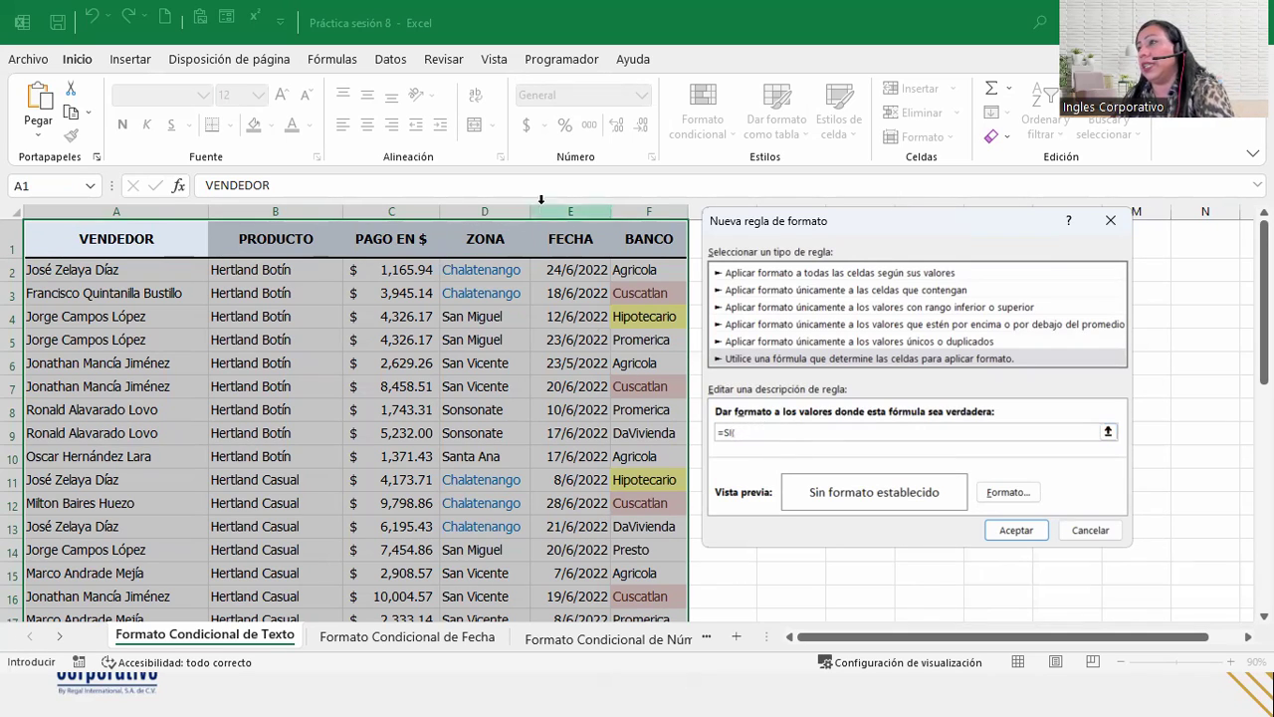
pyautogui.click(493, 235)
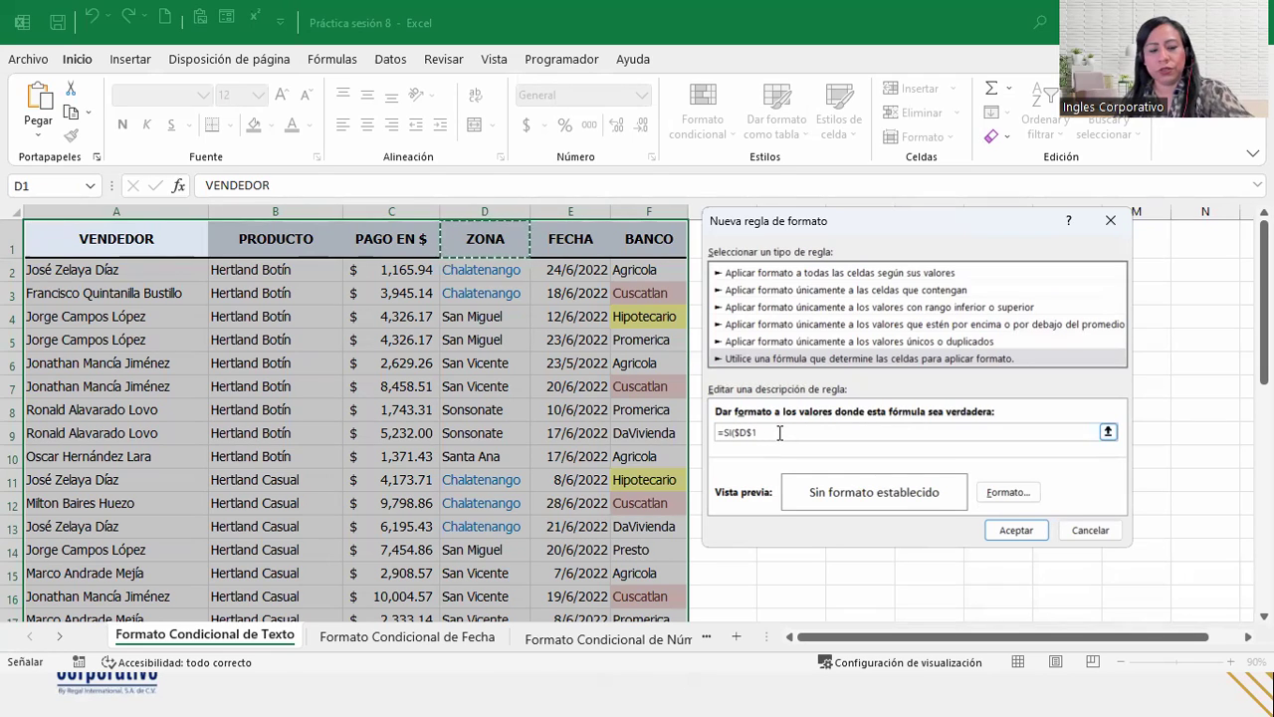
pyautogui.press('F4')
pyautogui.press('F4')
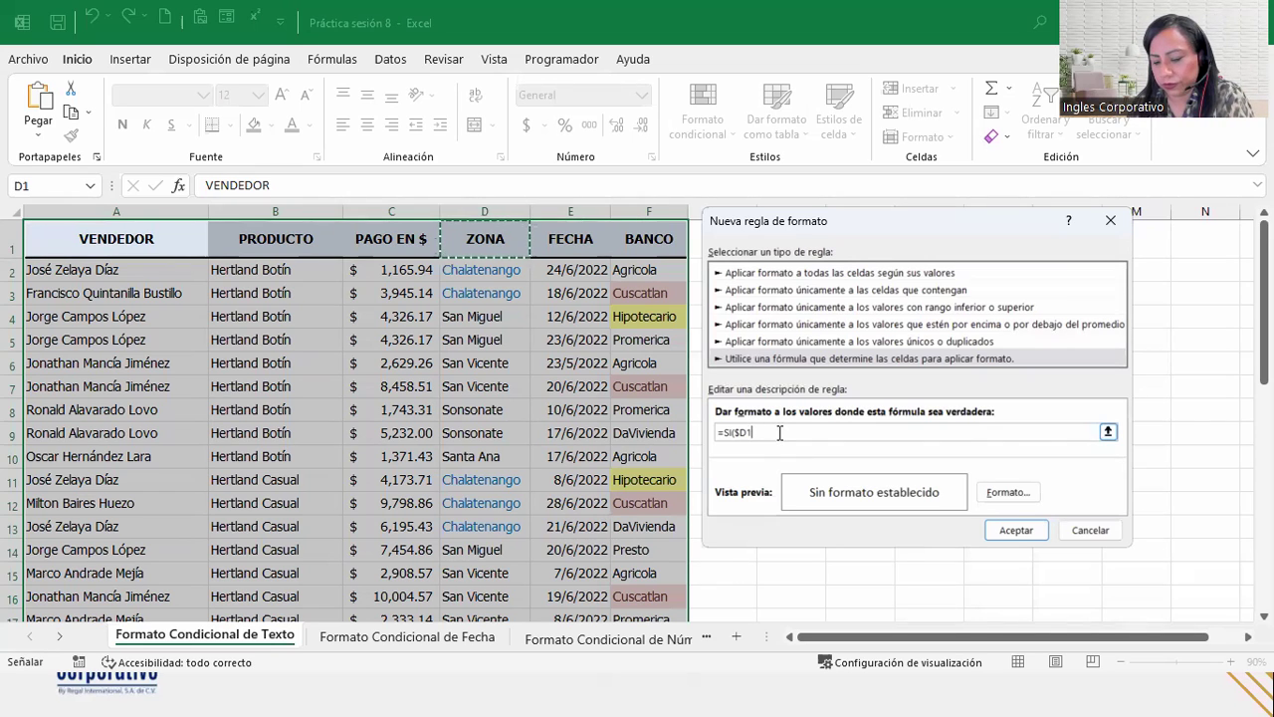
pyautogui.write(')')
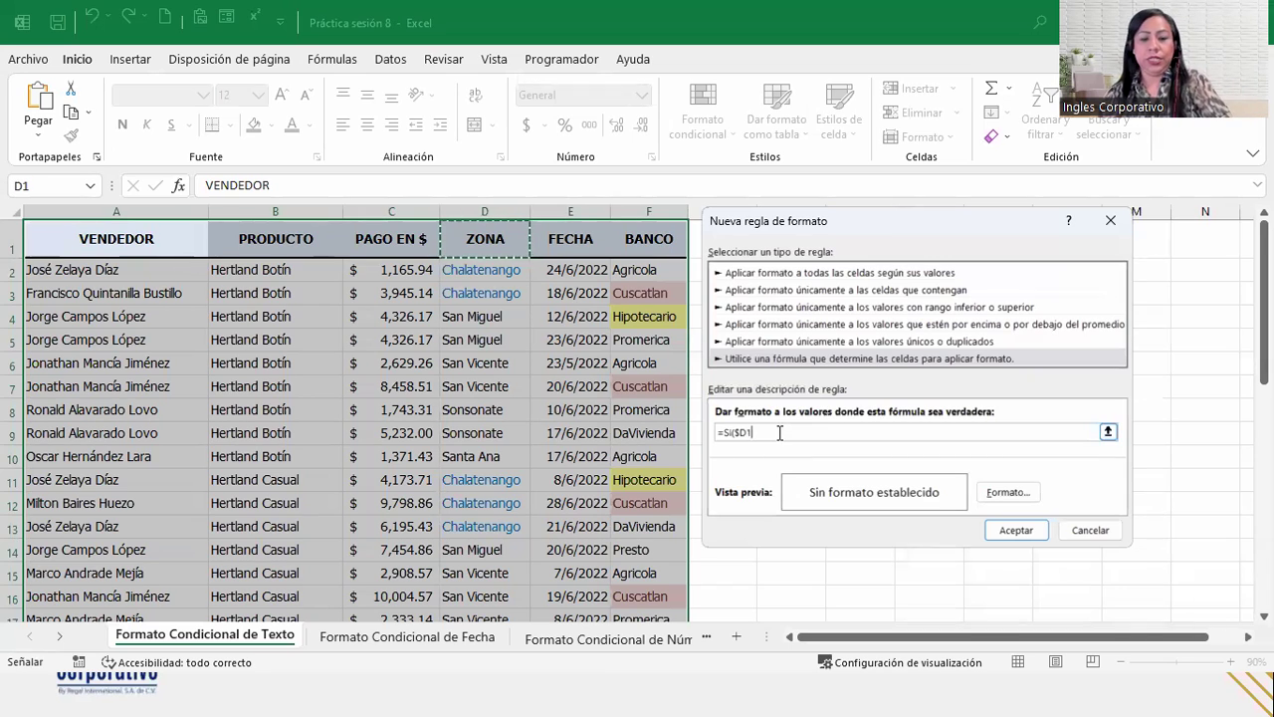
pyautogui.write('="Sonsonate";Verdader')
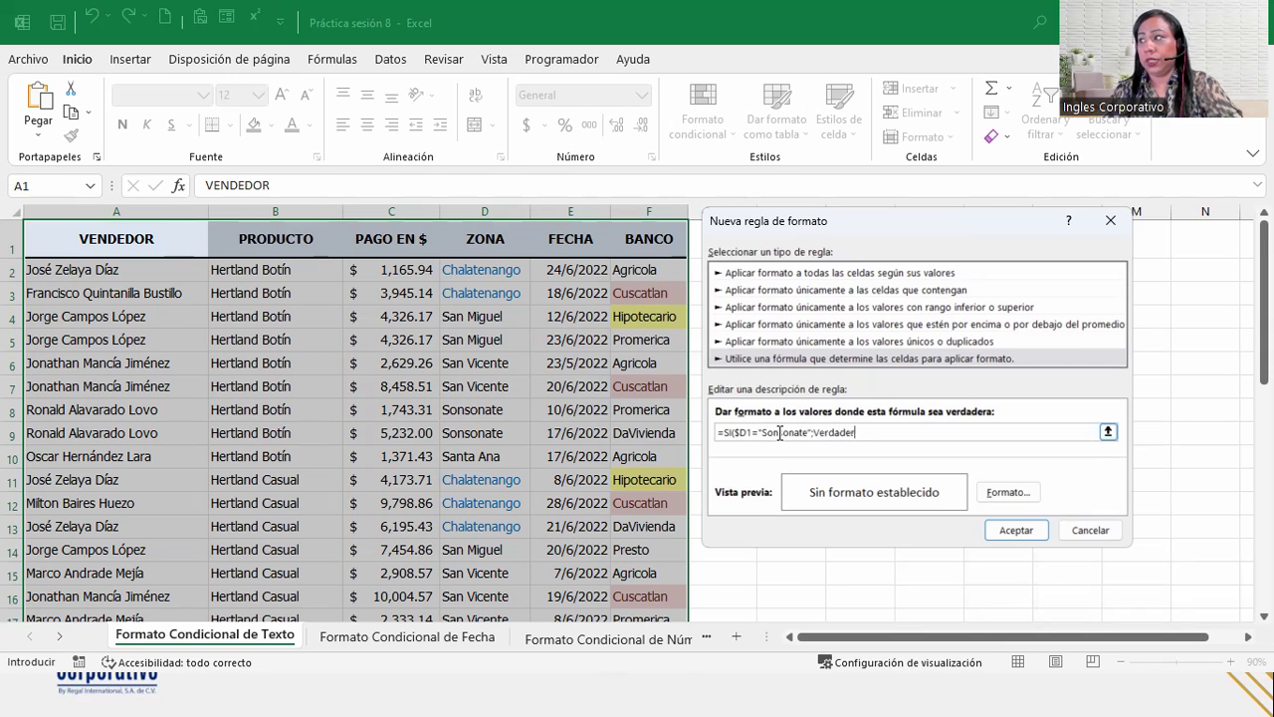
pyautogui.write('o)')
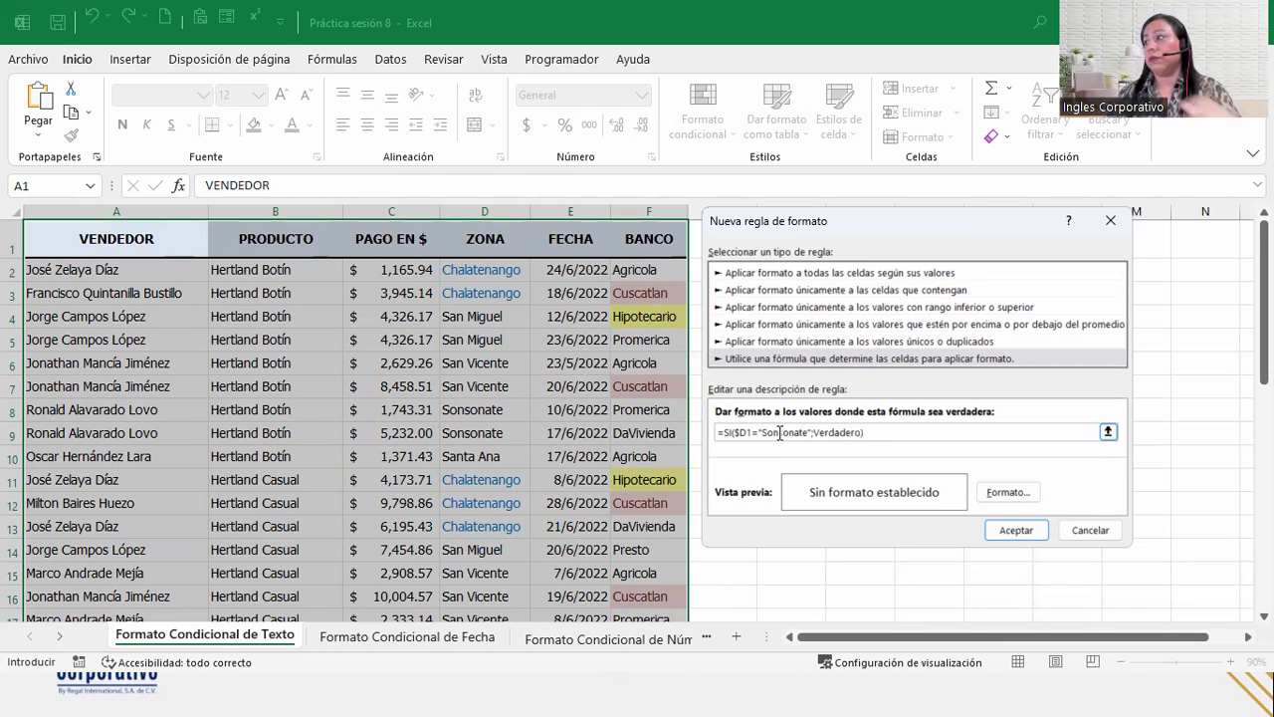
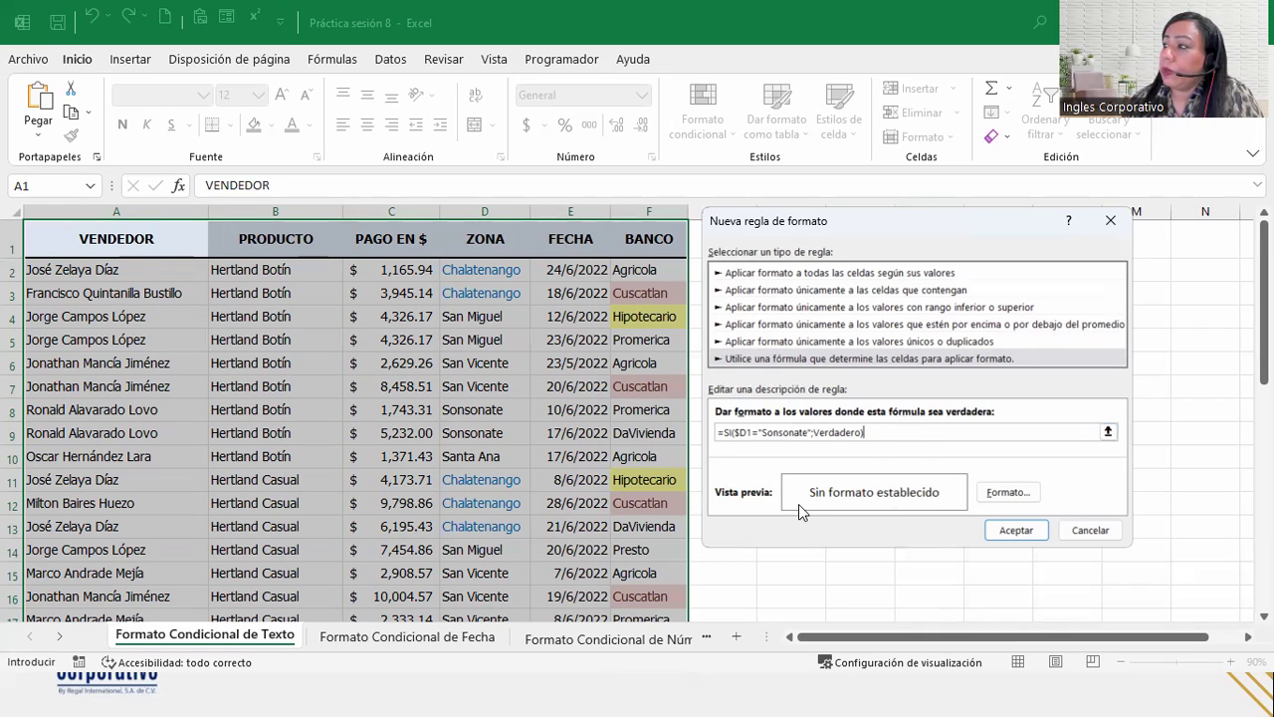
# Step: In the rule's Format Cells dialog, set a thin green line as the outline border
pyautogui.click(1005, 490)
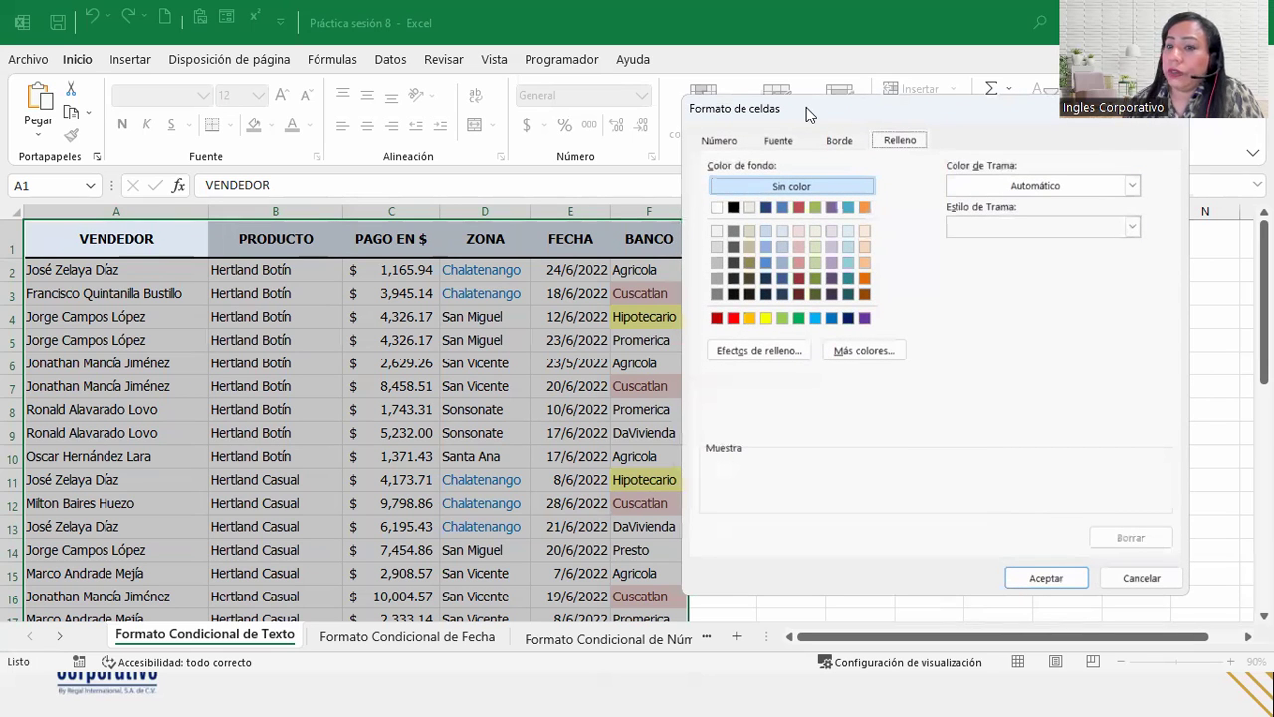
pyautogui.moveTo(807, 106); pyautogui.dragTo(201, 172)
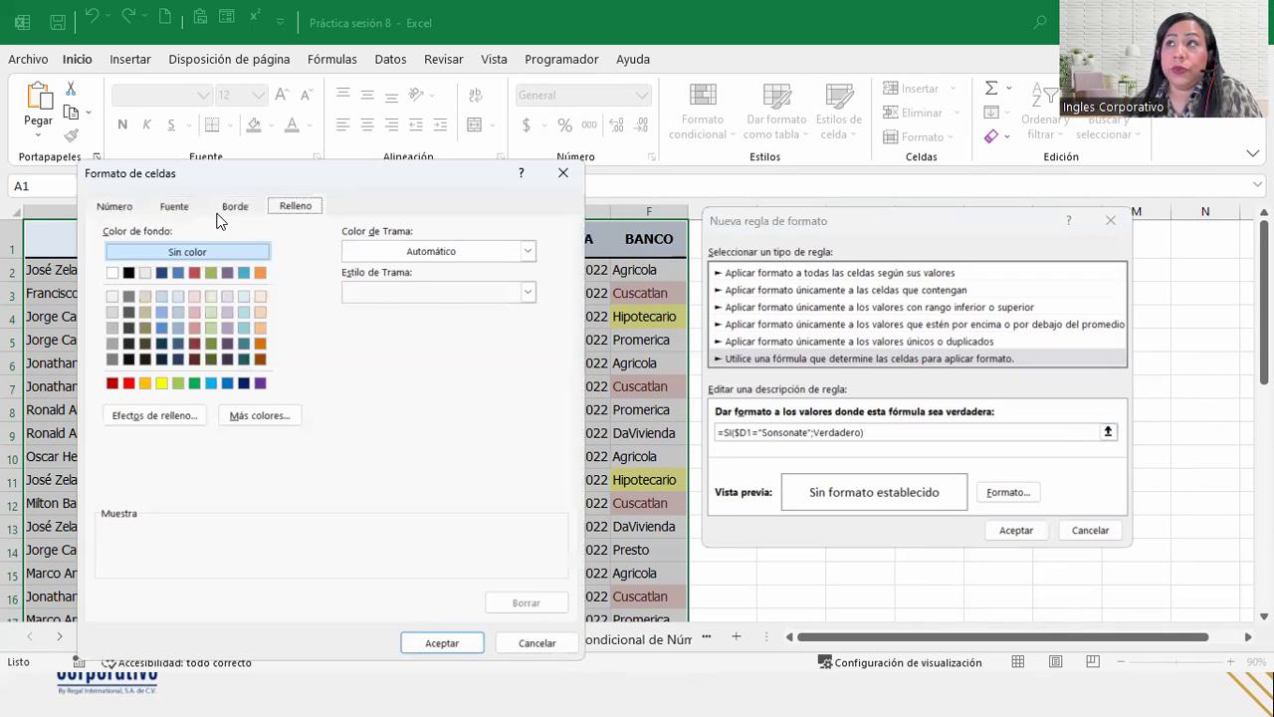
pyautogui.click(233, 206)
pyautogui.click(190, 366)
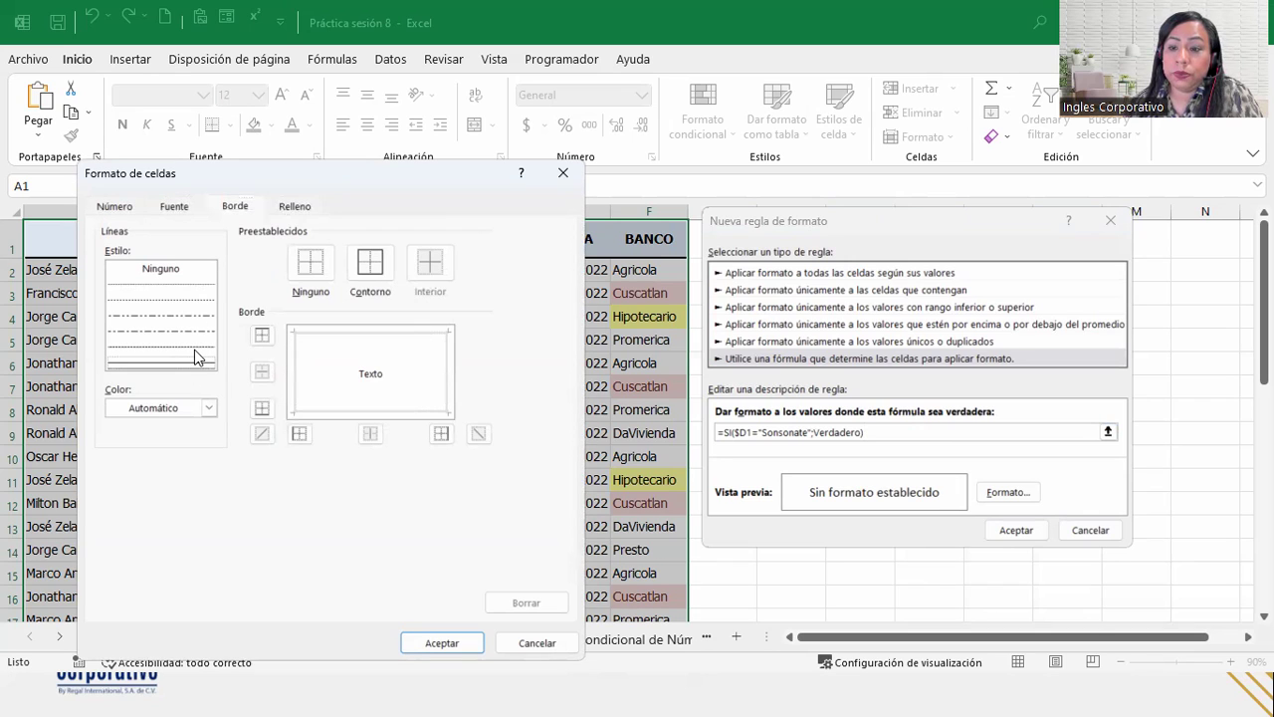
pyautogui.click(209, 408)
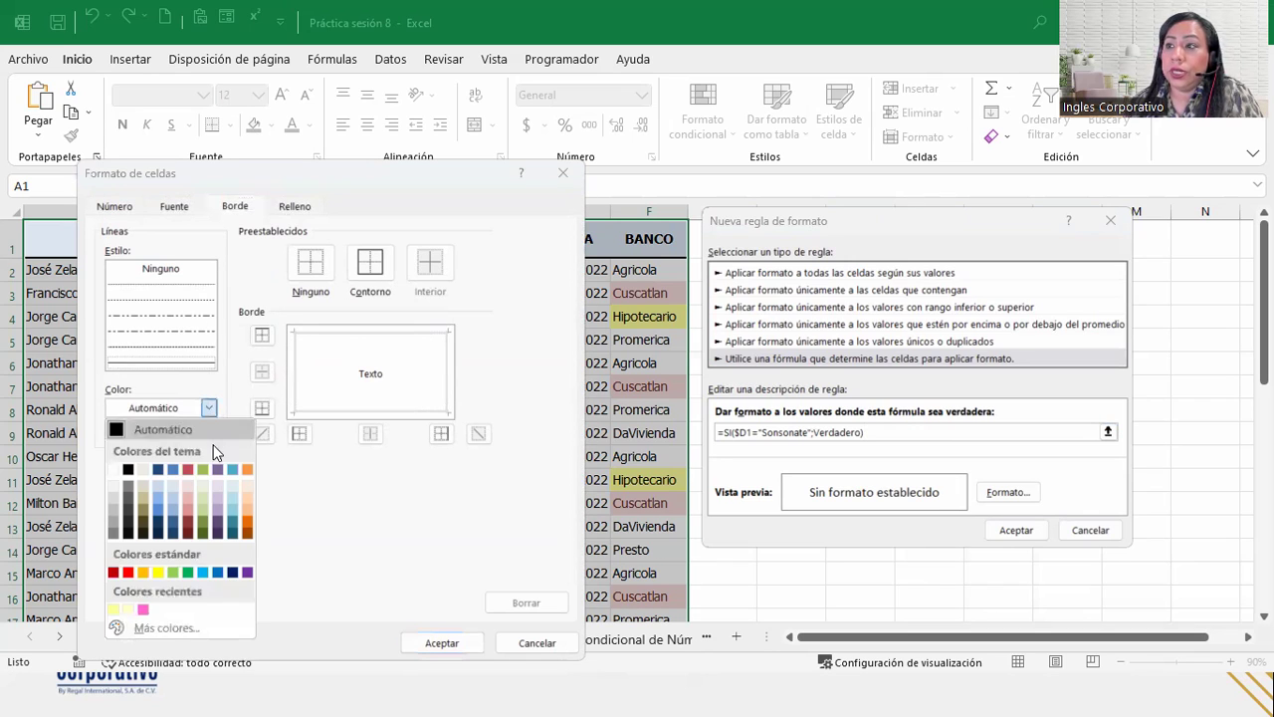
pyautogui.click(188, 572)
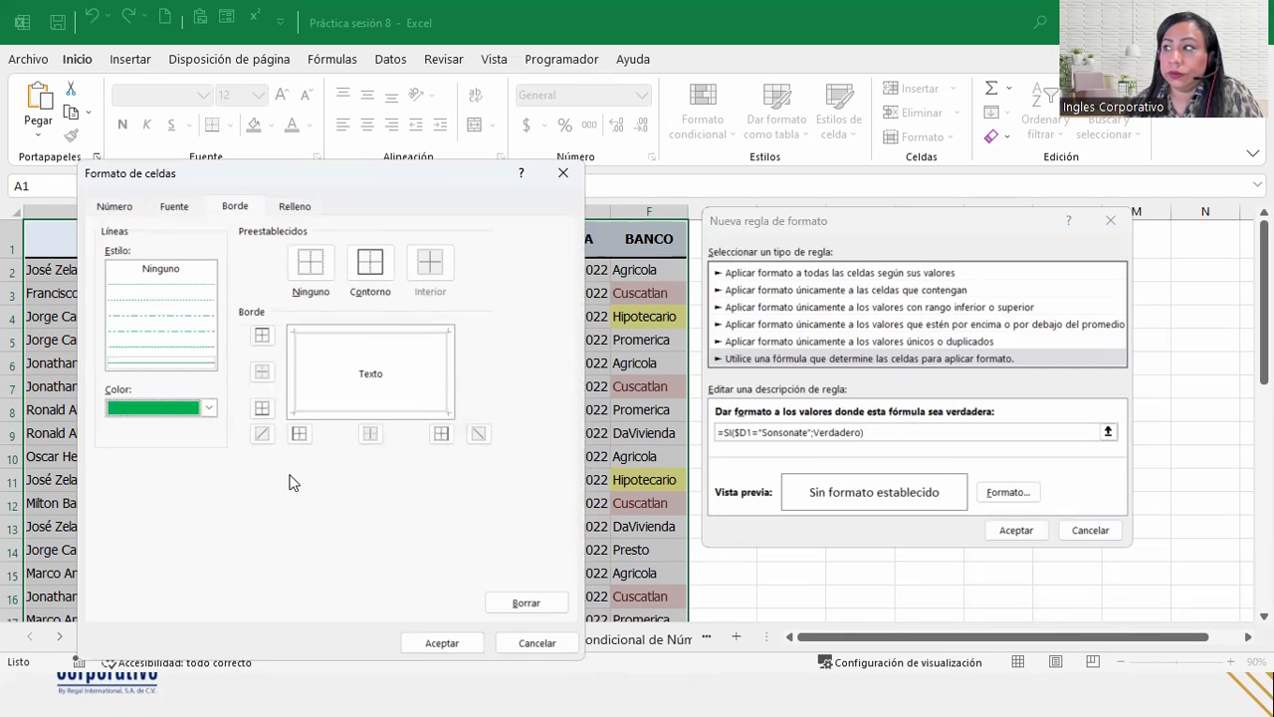
pyautogui.click(376, 262)
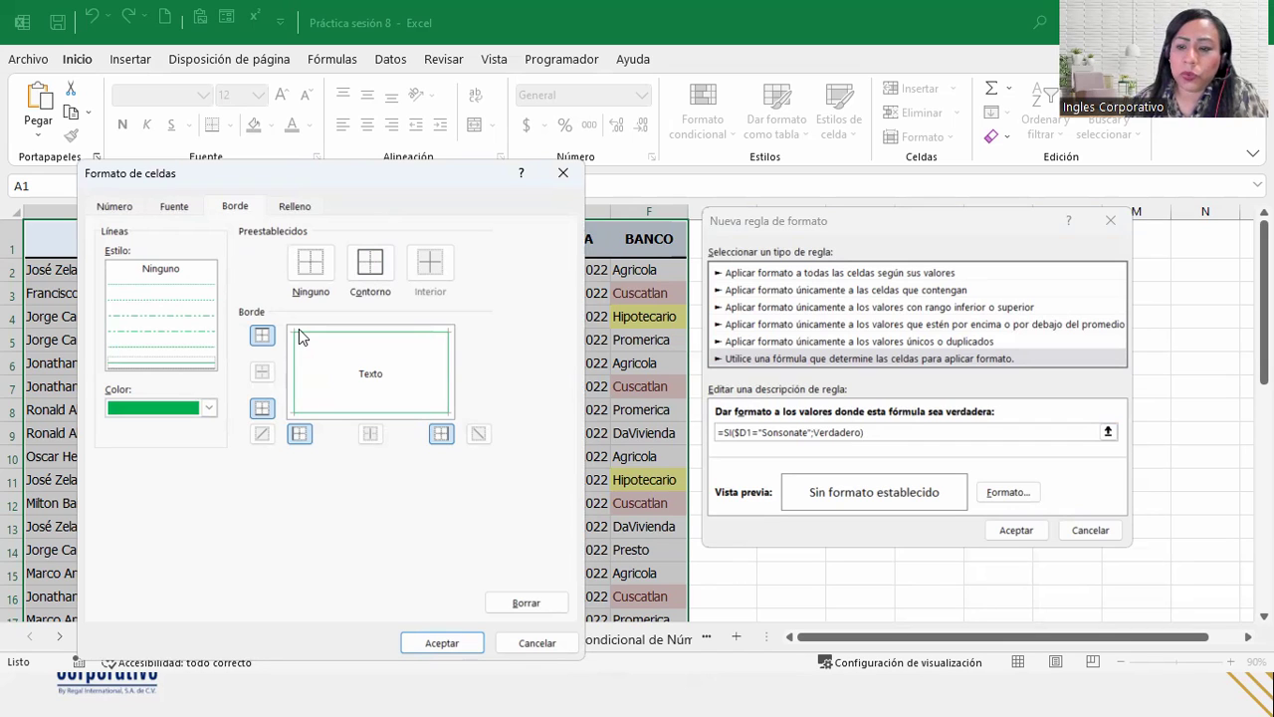
# Step: Add a gradient fill from light olive to a light shade, using the lower-left variant
pyautogui.click(311, 210)
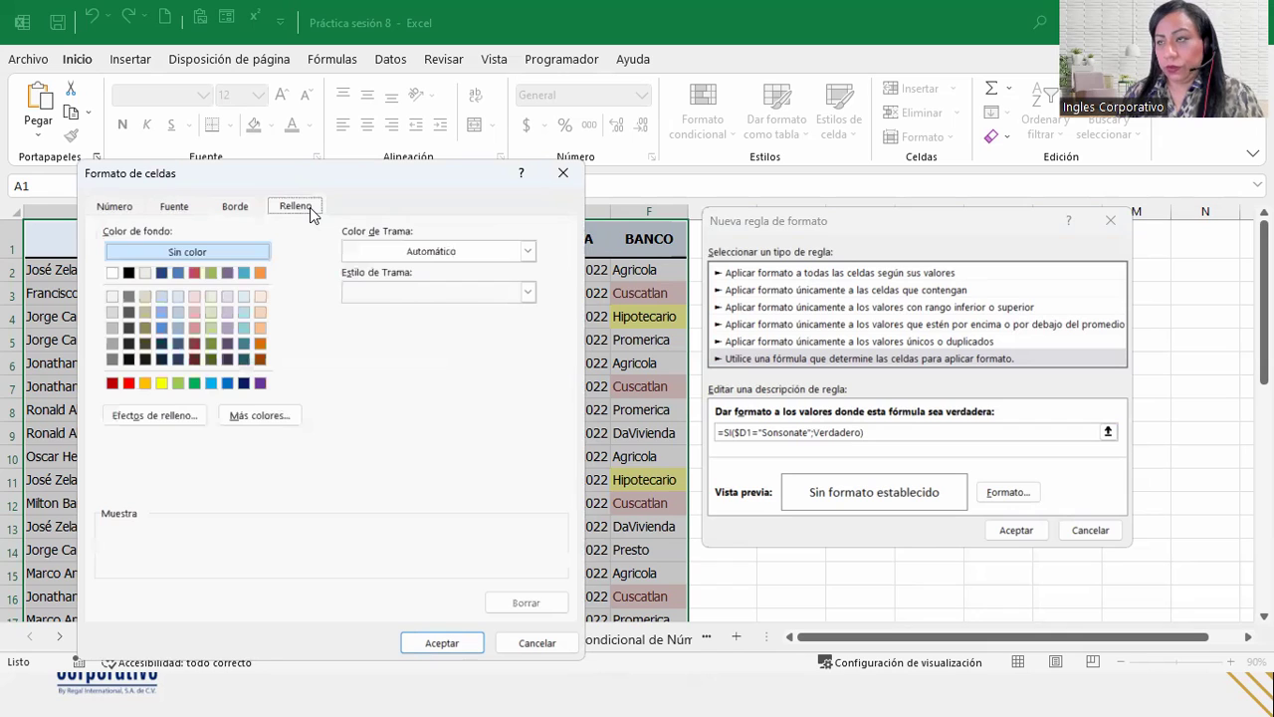
pyautogui.click(250, 209)
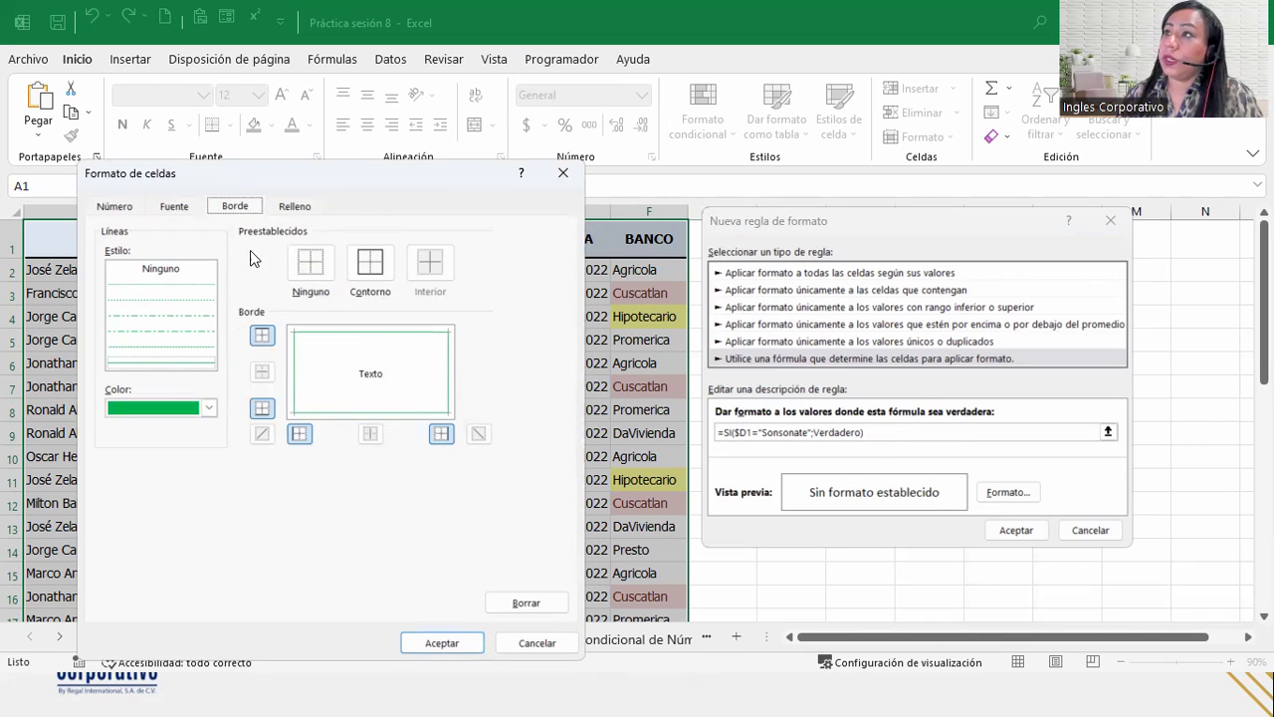
pyautogui.click(296, 207)
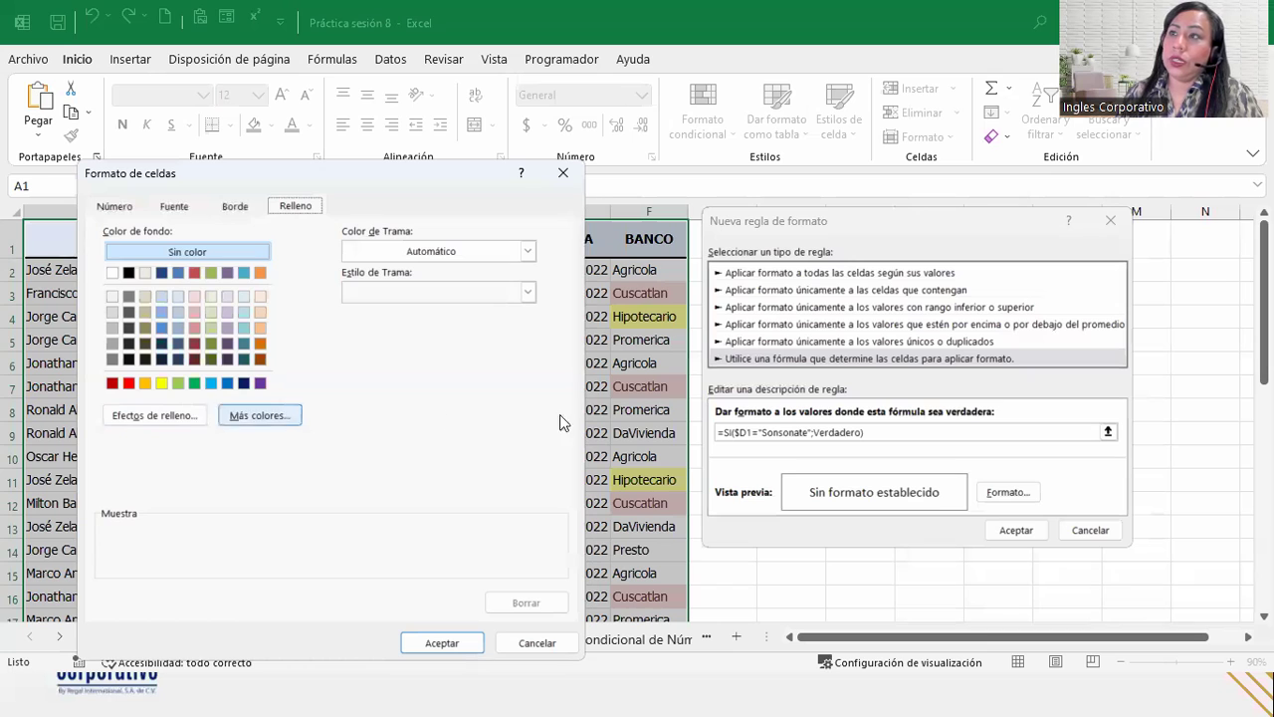
pyautogui.click(150, 420)
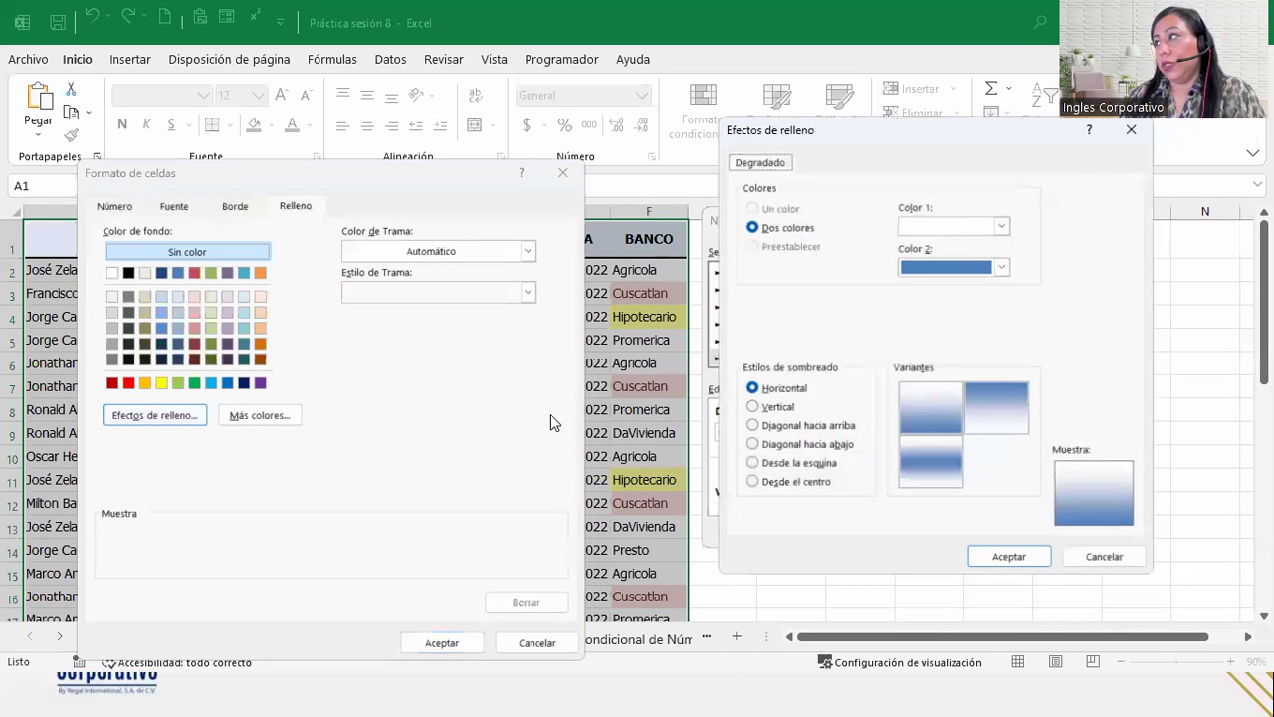
pyautogui.moveTo(992, 130); pyautogui.dragTo(645, 162)
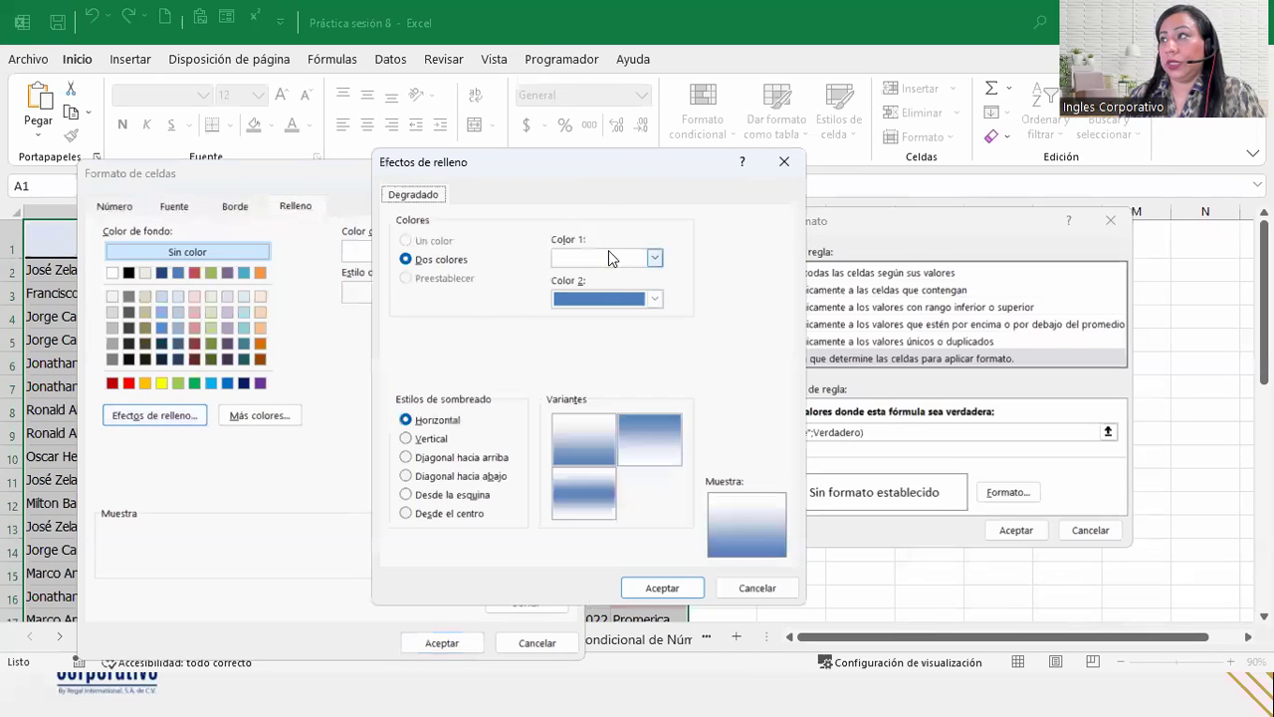
pyautogui.click(653, 260)
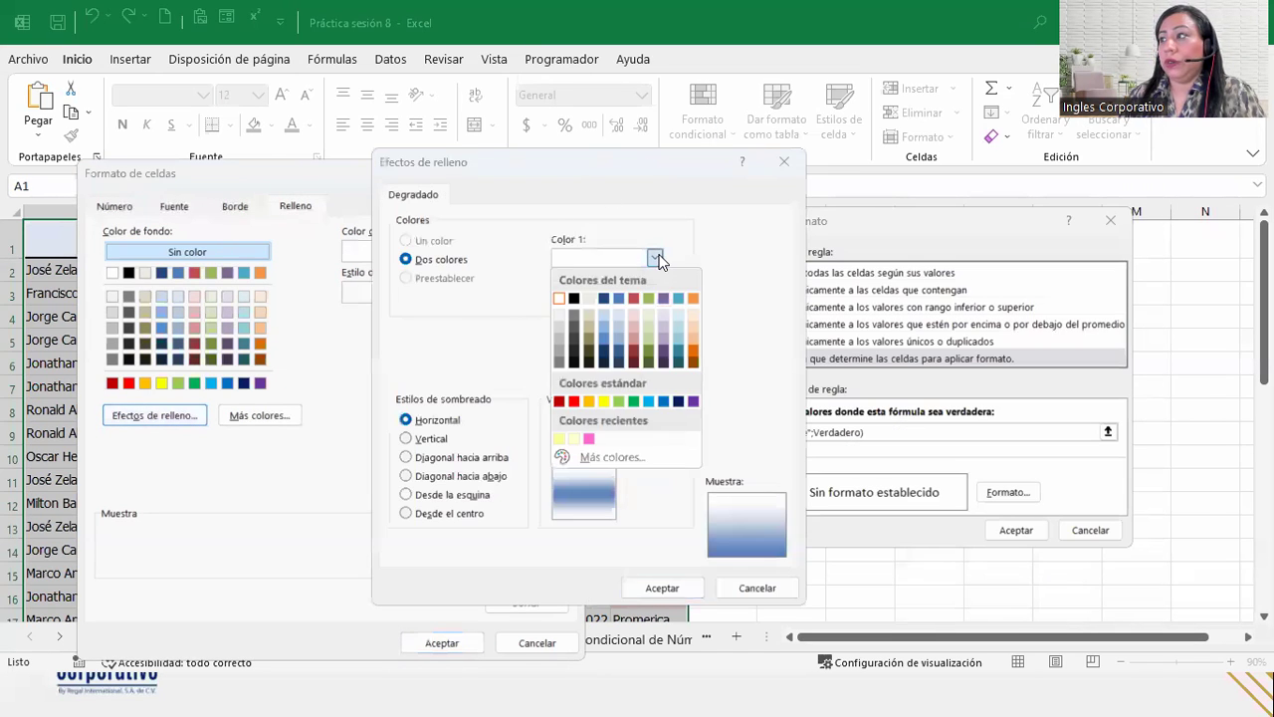
pyautogui.click(647, 313)
pyautogui.click(606, 294)
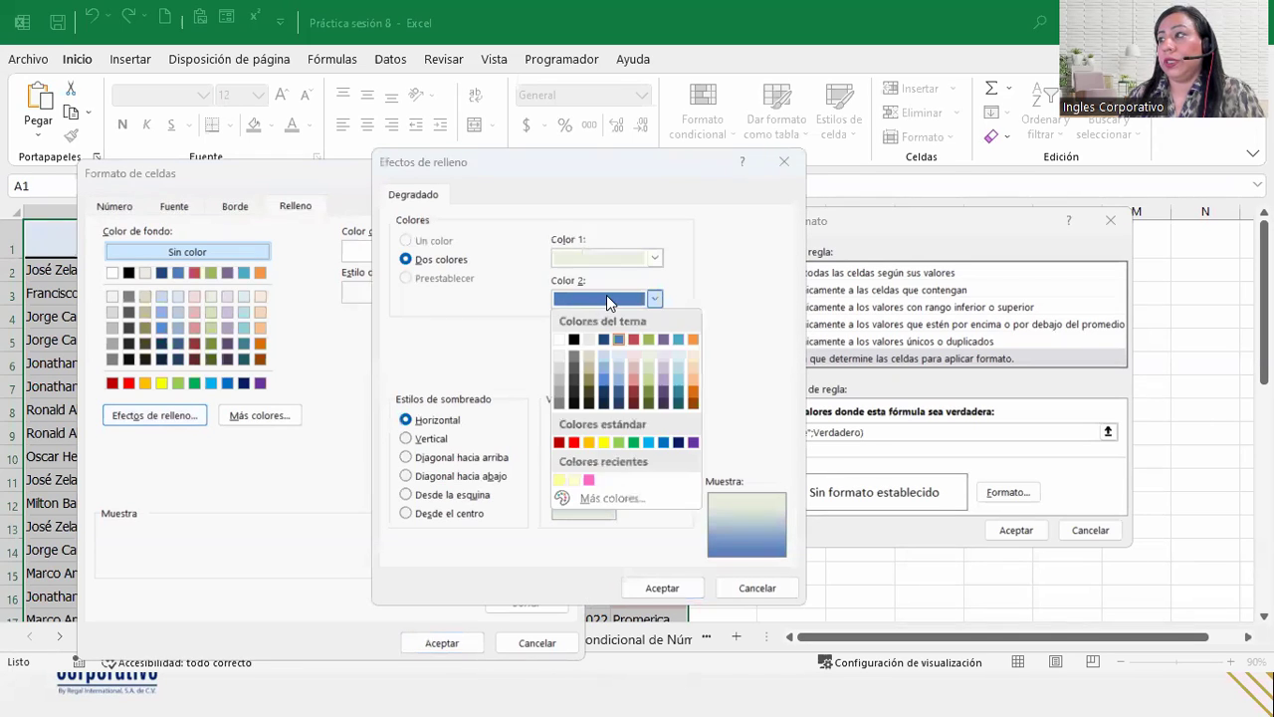
pyautogui.click(563, 339)
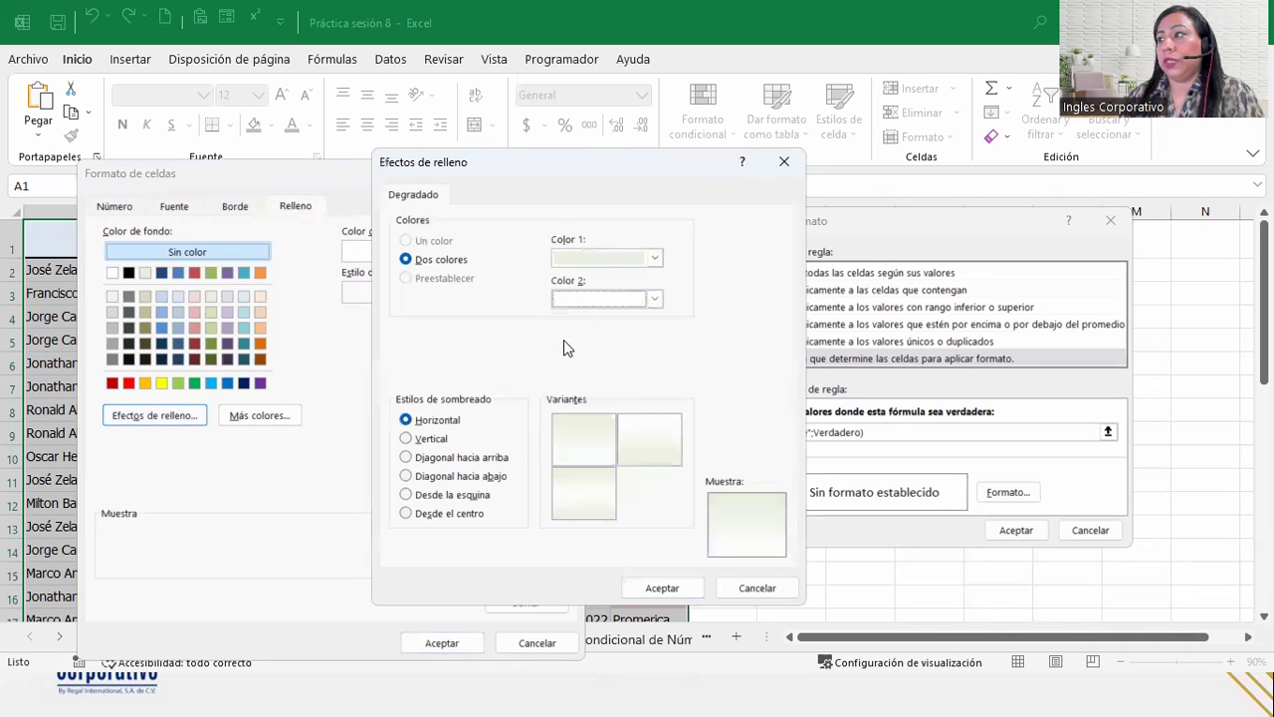
pyautogui.click(566, 503)
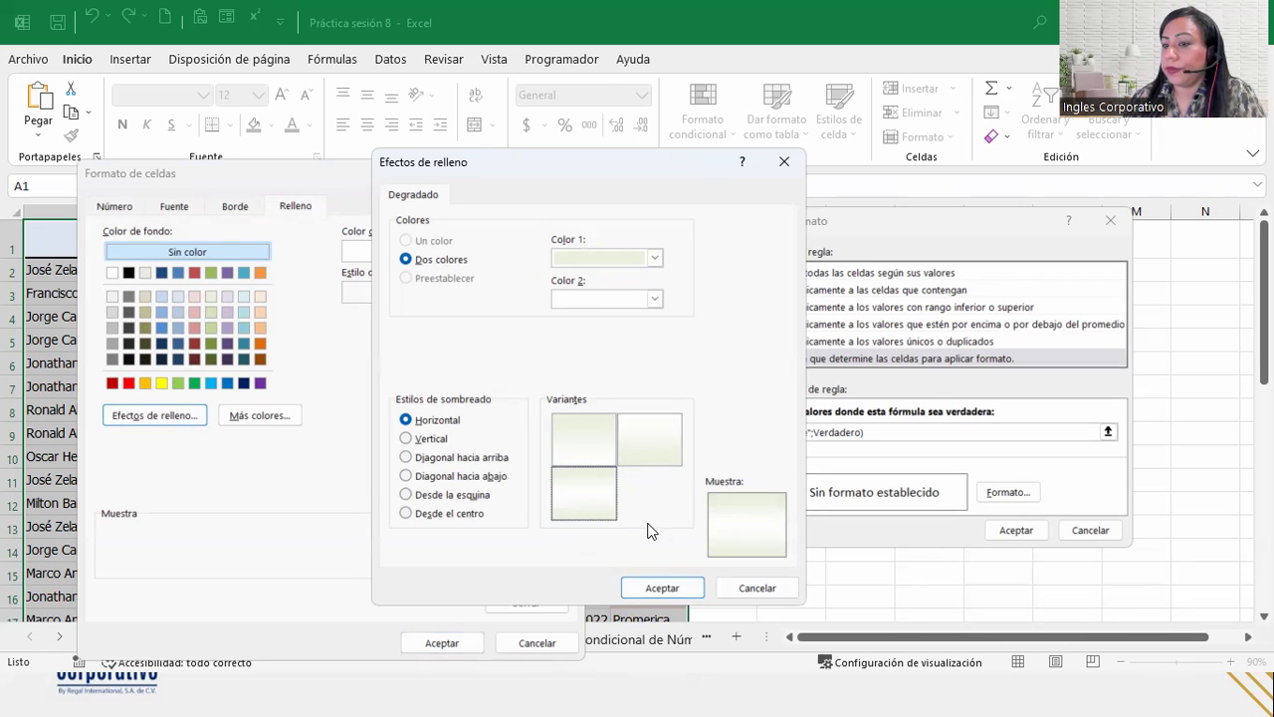
pyautogui.click(660, 587)
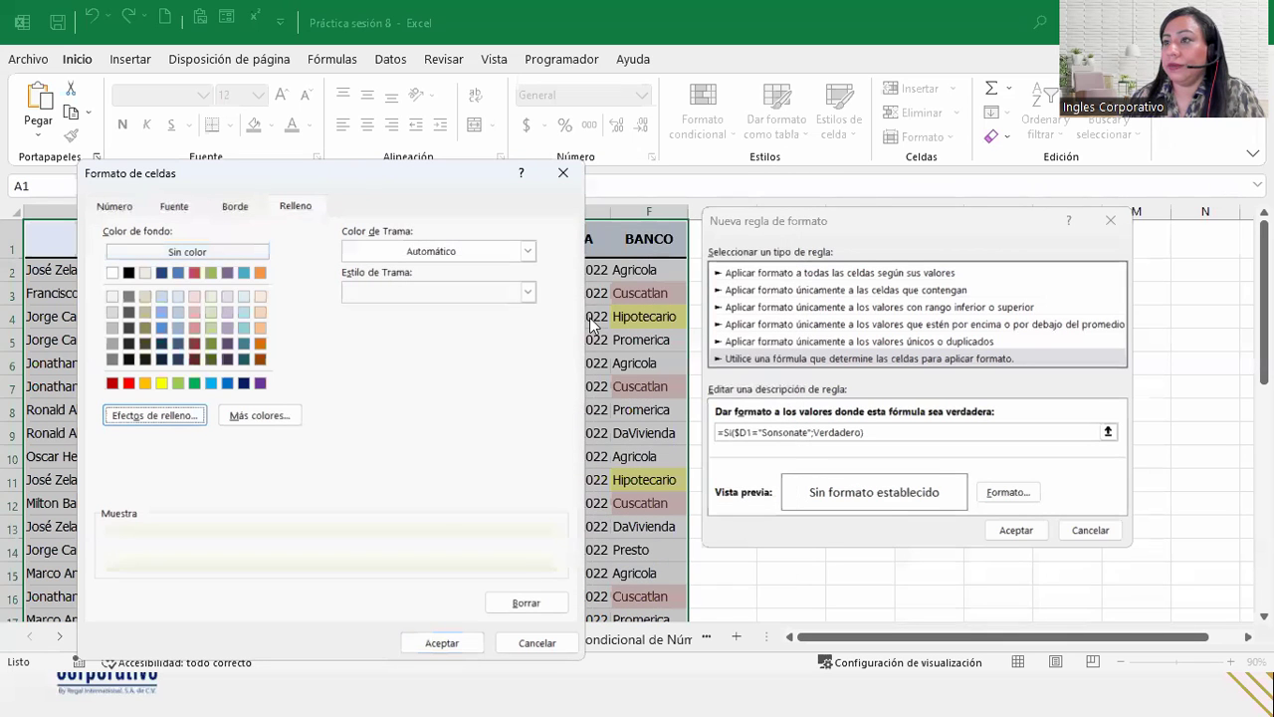
# Step: Confirm the border and fill, and create the Sonsonate rule on the table
pyautogui.click(443, 643)
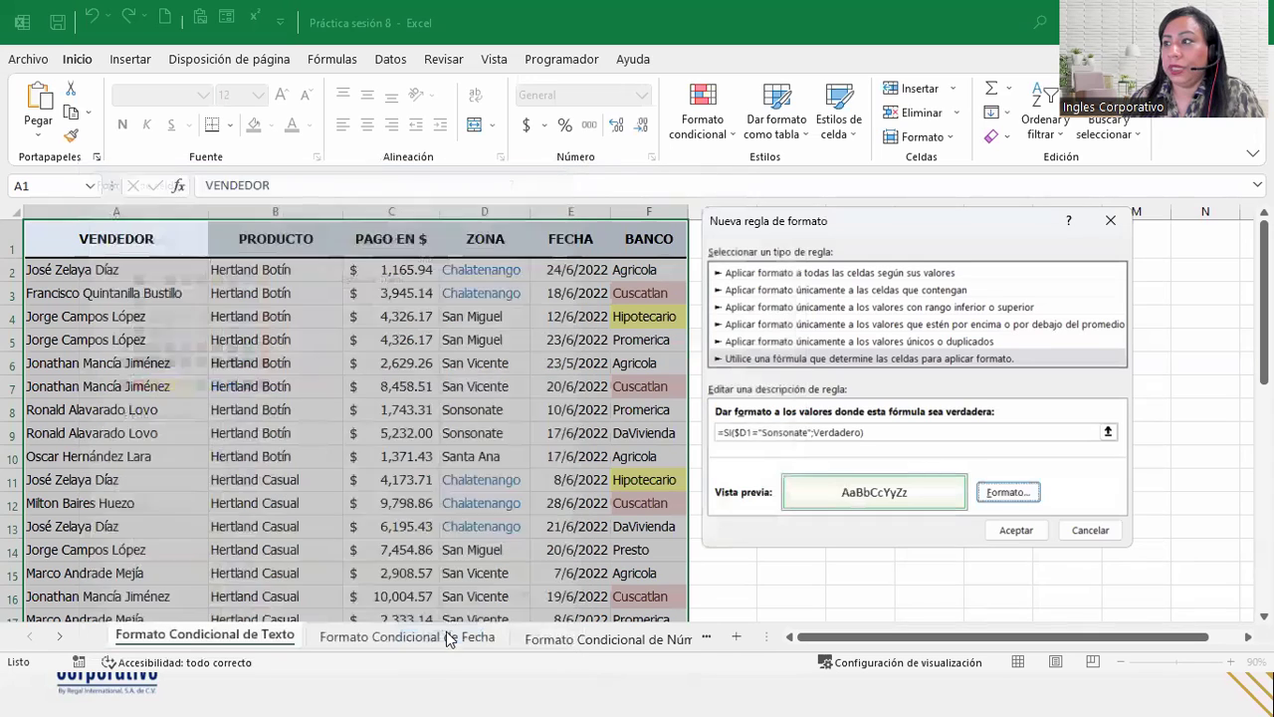
pyautogui.click(1042, 530)
pyautogui.click(419, 487)
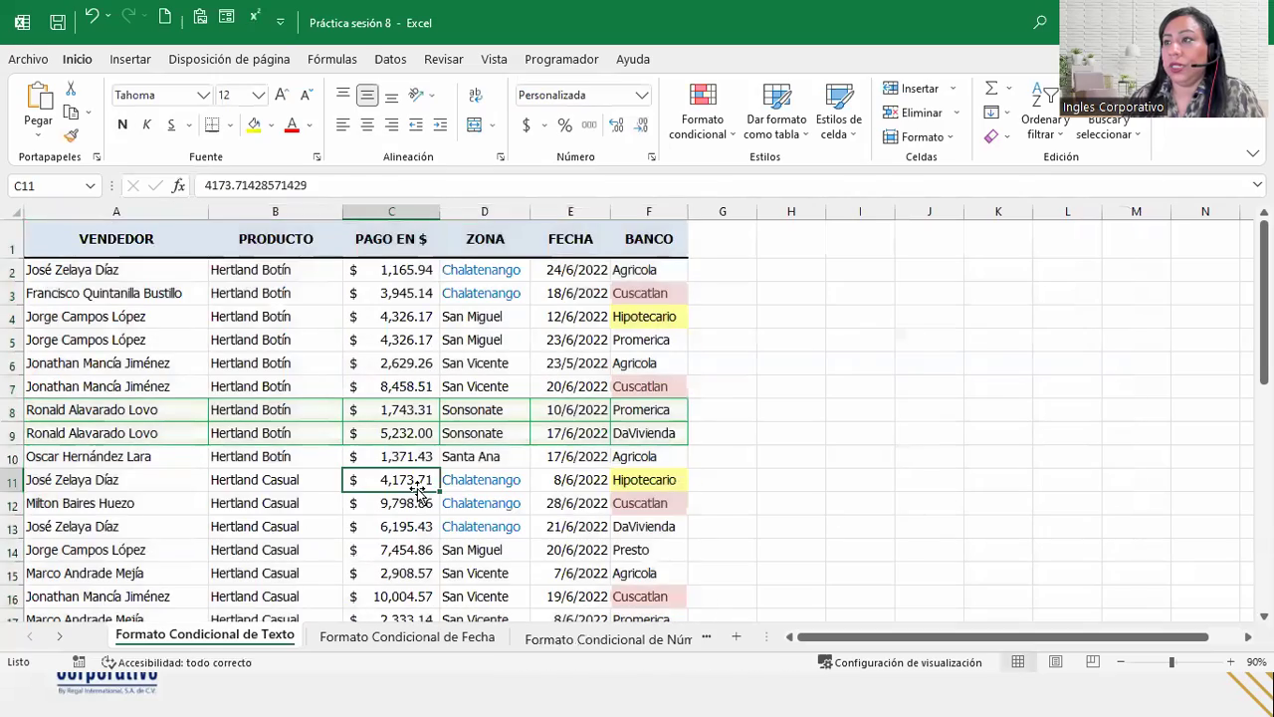
# Step: Scroll through the sheet to check the green-bordered, pale-filled Sonsonate rows
pyautogui.scroll(-1, 419, 487)
pyautogui.scroll(-1, 419, 487)
pyautogui.scroll(-1, 419, 488)
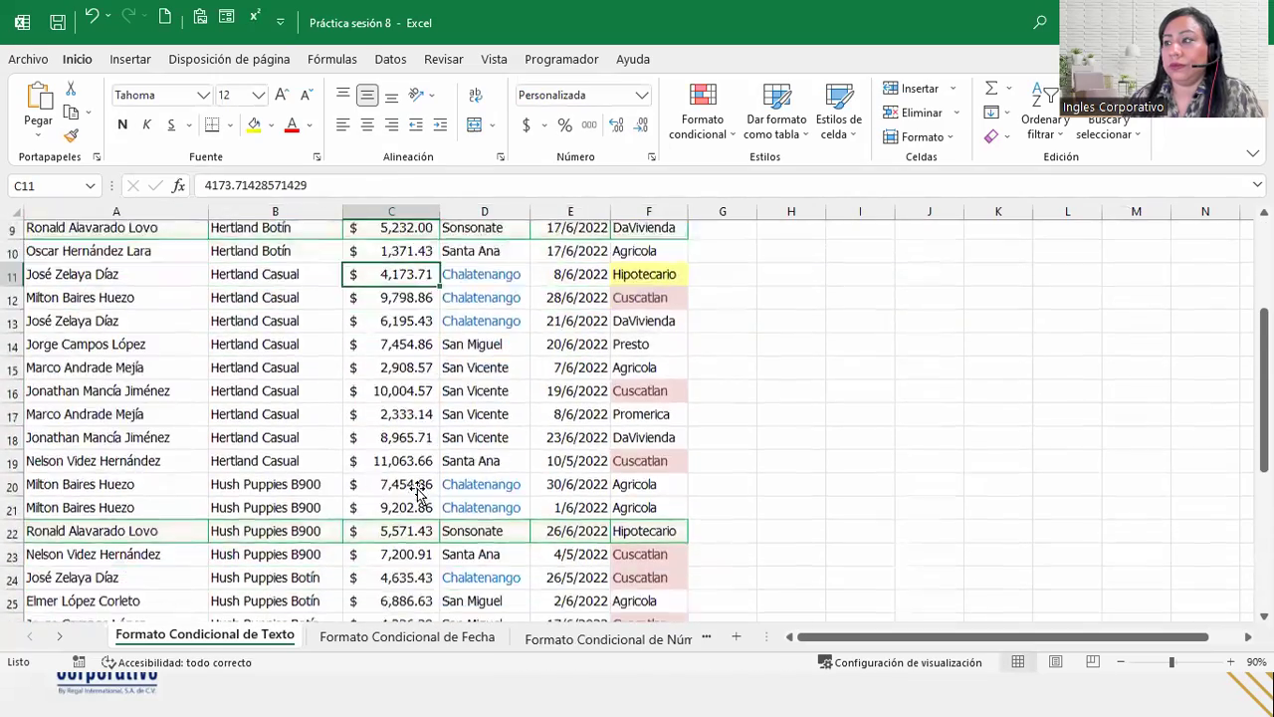
pyautogui.scroll(-4, 419, 487)
pyautogui.scroll(-1, 416, 486)
pyautogui.scroll(-1, 413, 485)
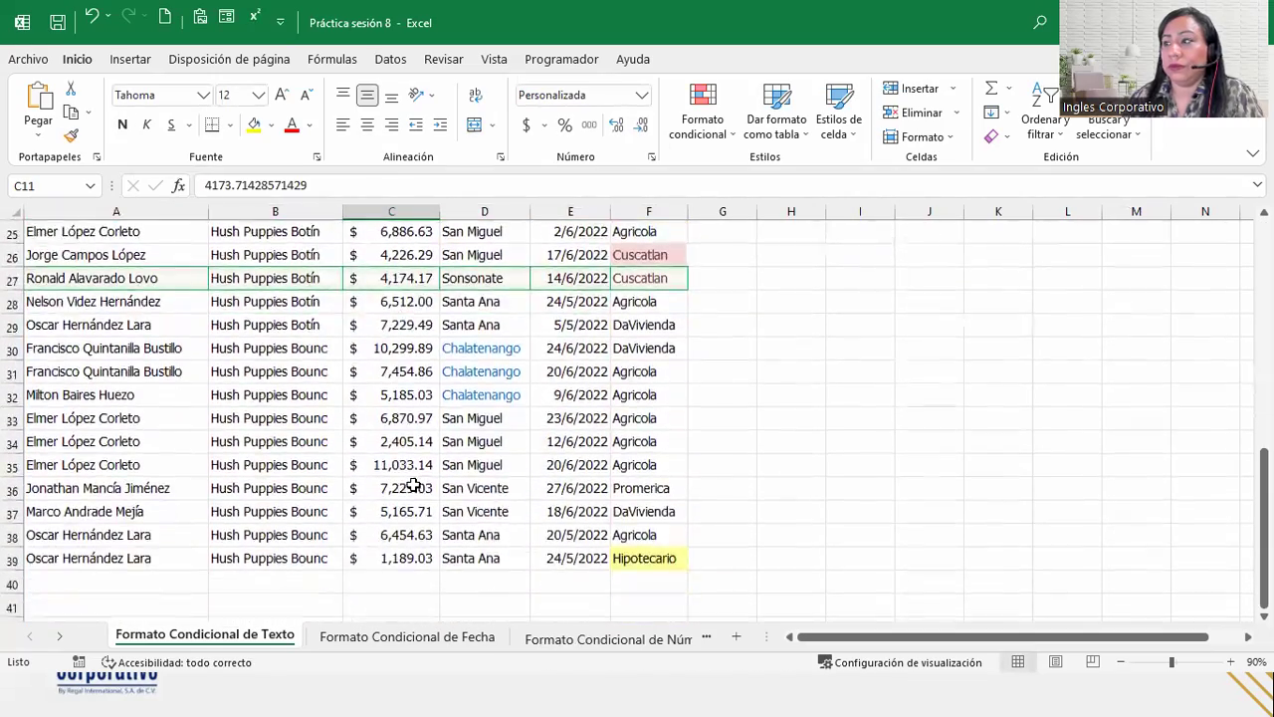
pyautogui.scroll(2, 414, 485)
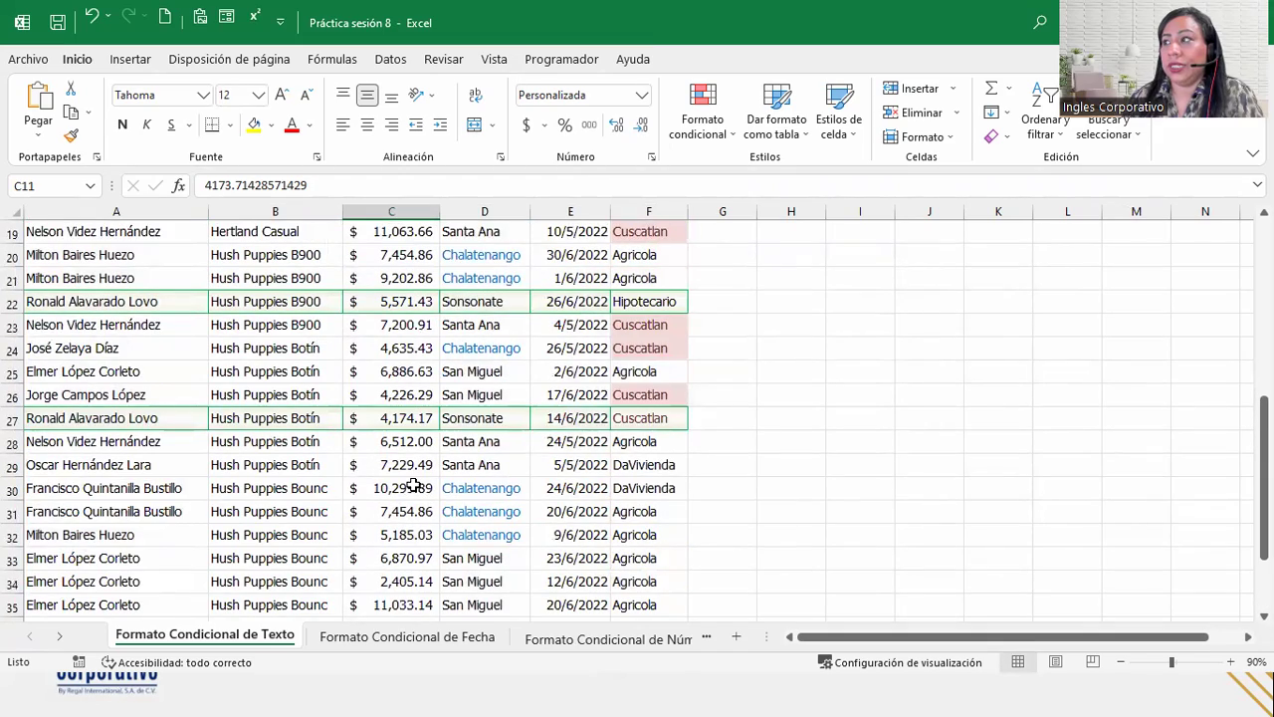
pyautogui.scroll(1, 413, 485)
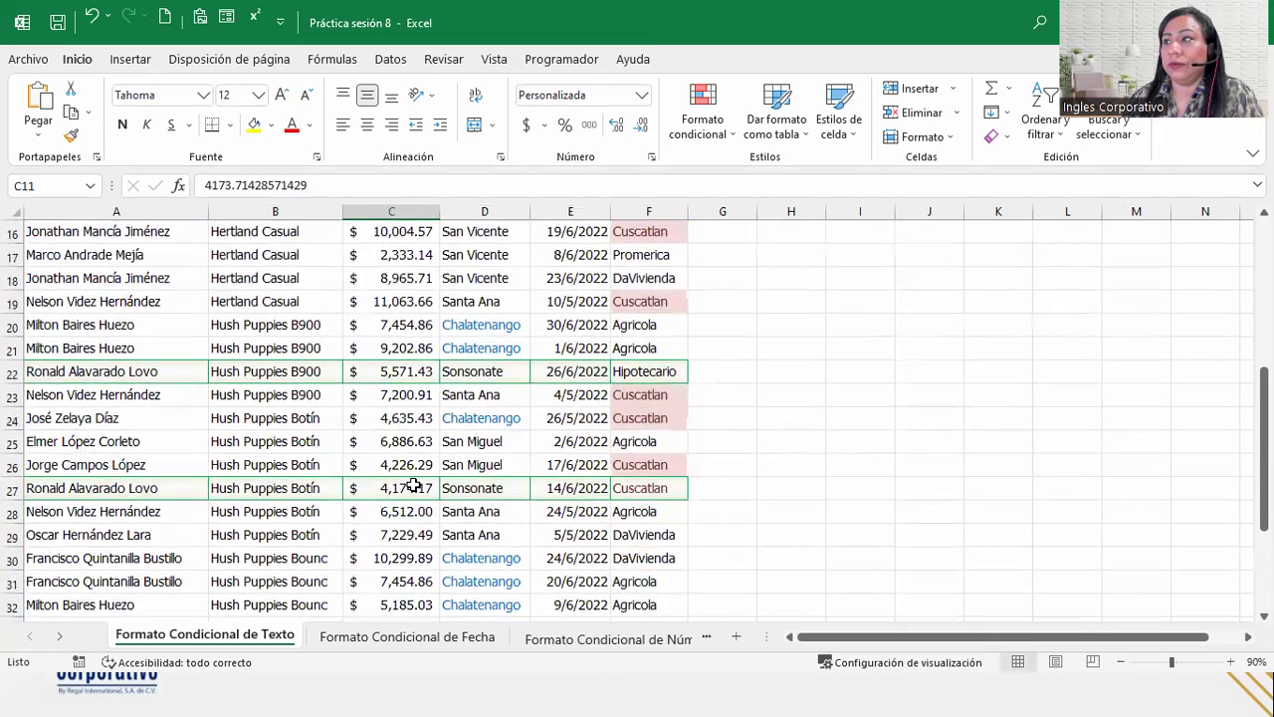
pyautogui.scroll(1, 413, 485)
pyautogui.scroll(1, 413, 485)
pyautogui.scroll(1, 413, 484)
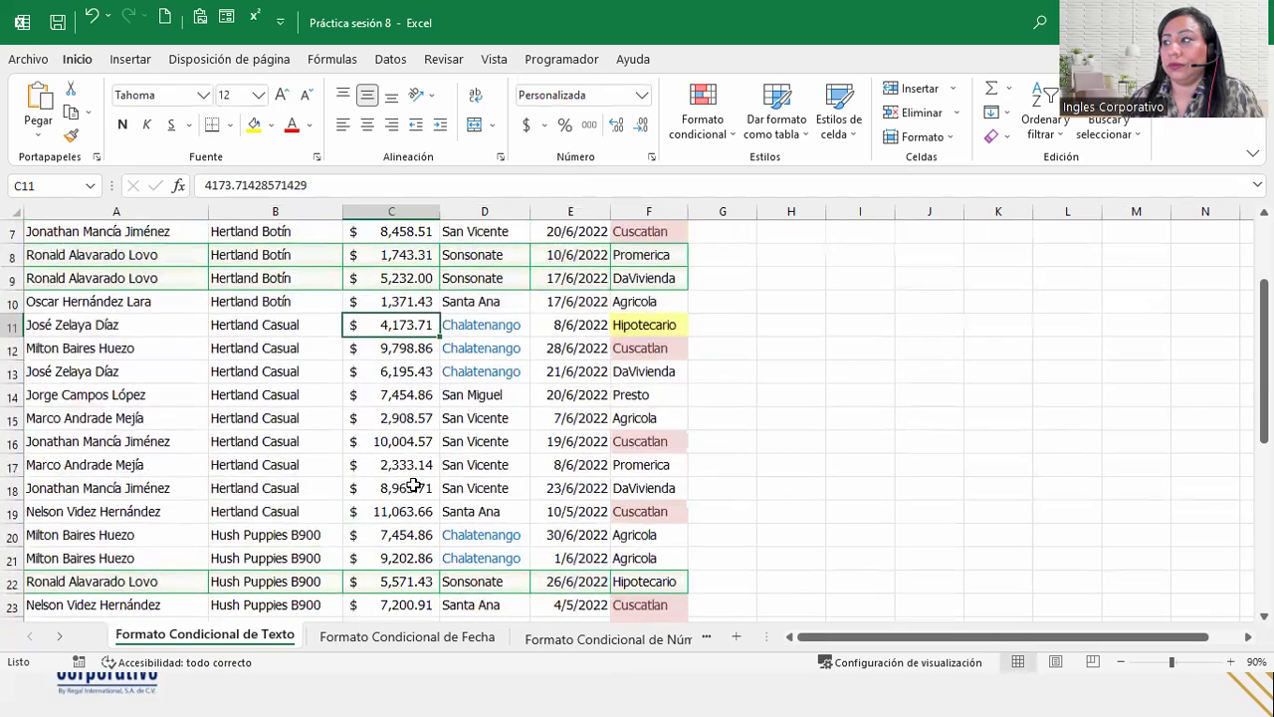
pyautogui.scroll(2, 413, 484)
pyautogui.scroll(1, 413, 485)
pyautogui.scroll(-1, 413, 485)
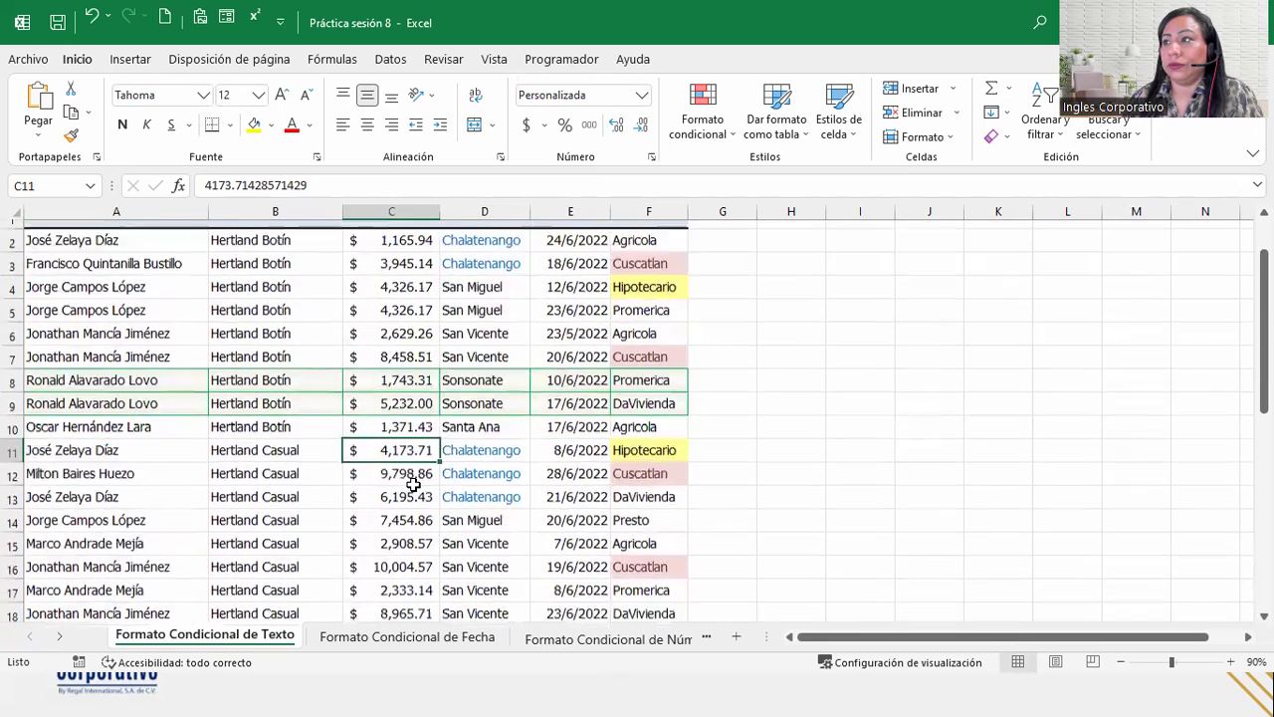
pyautogui.scroll(-2, 414, 485)
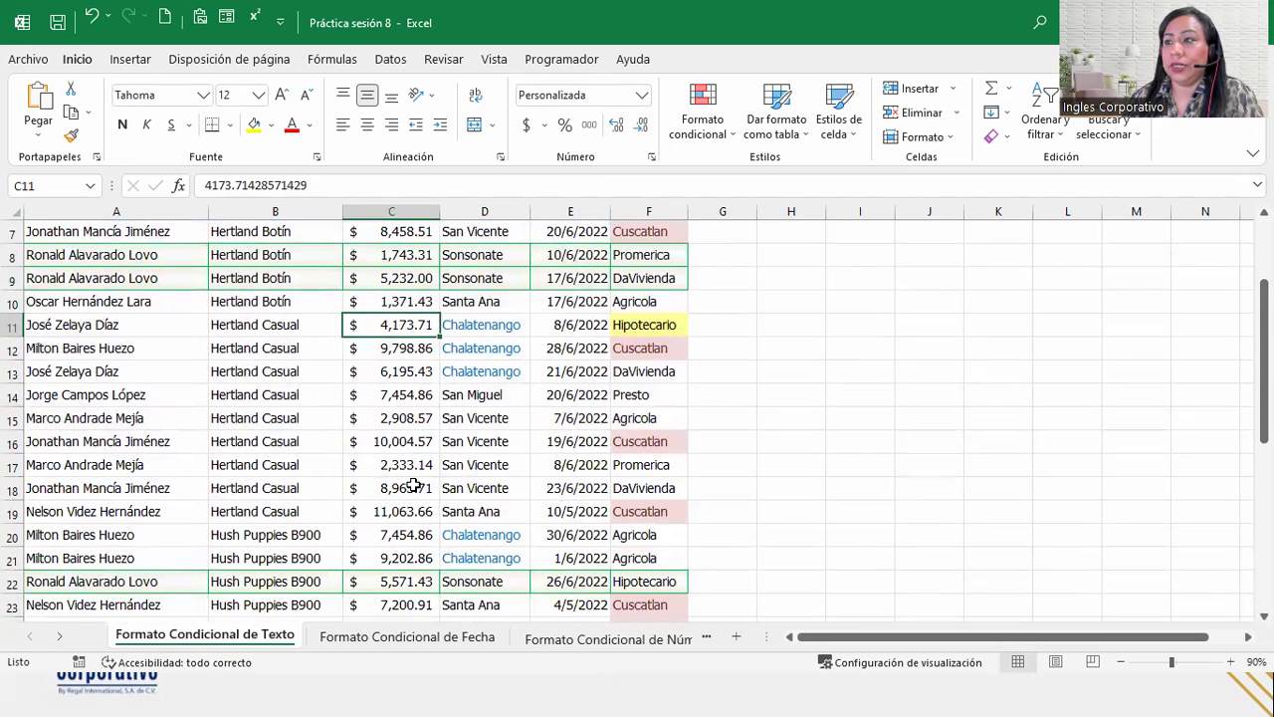
pyautogui.scroll(2, 413, 485)
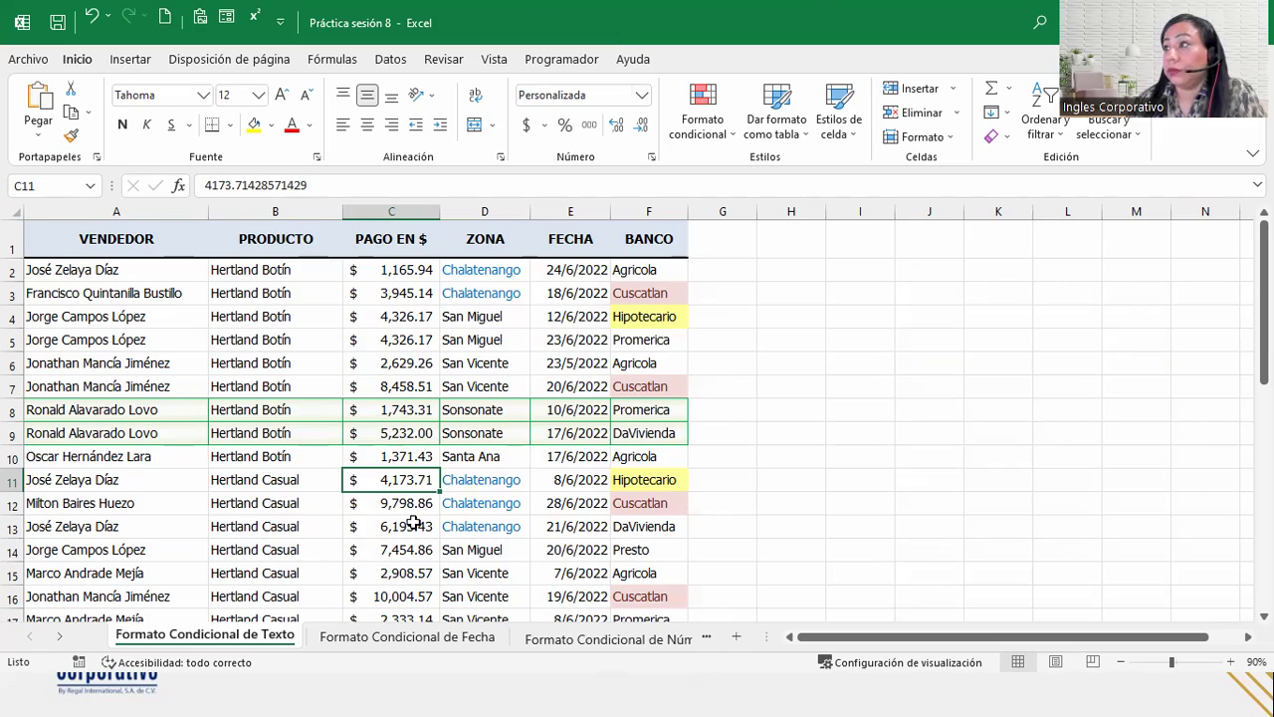
pyautogui.moveTo(80, 231)
pyautogui.mouseDown()
pyautogui.moveTo(611, 691)
pyautogui.moveTo(643, 570)
pyautogui.mouseUp()
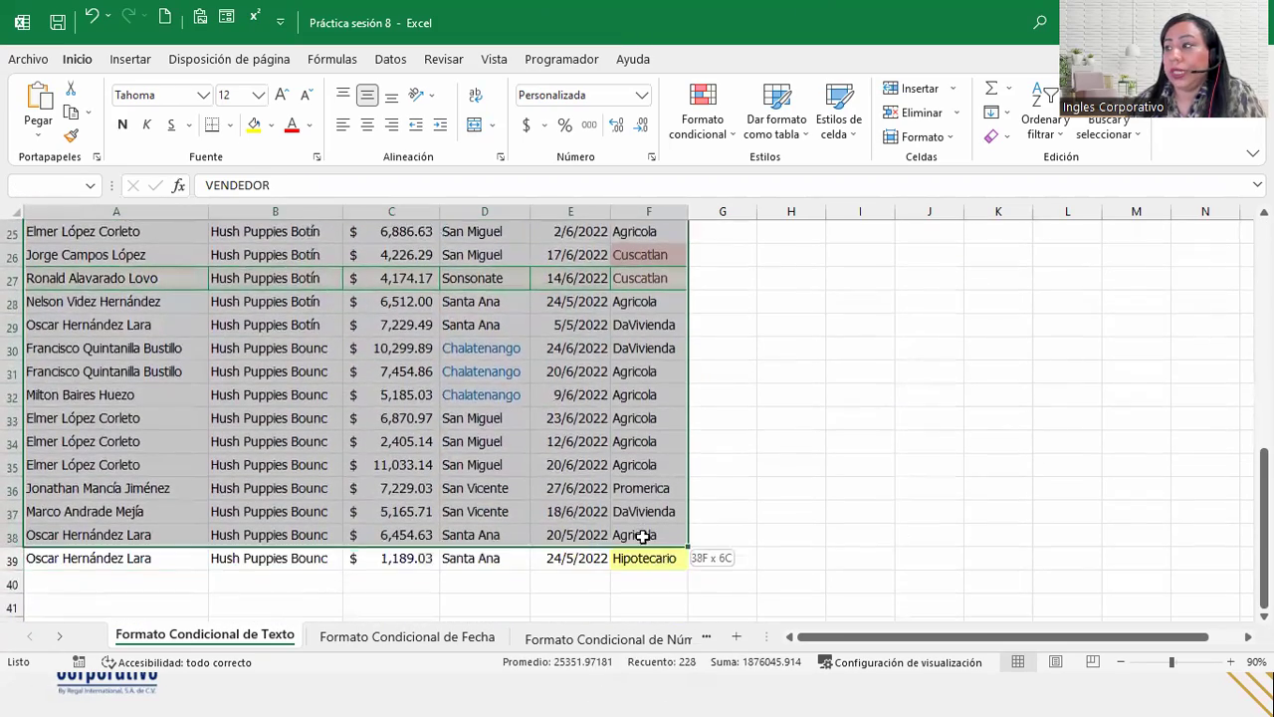
pyautogui.click(643, 573)
pyautogui.click(643, 560)
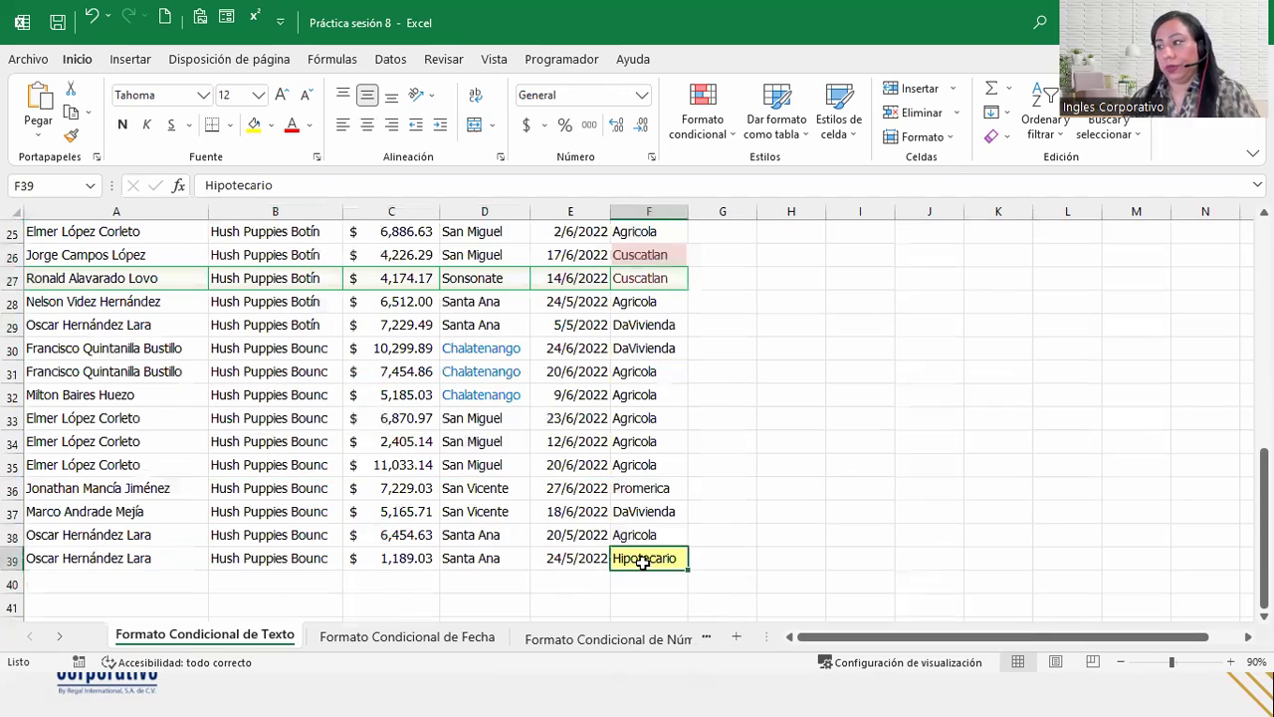
pyautogui.hotkey('ctrl', 'shift', 'Left')
pyautogui.hotkey('ctrl', 'shift', 'Up')
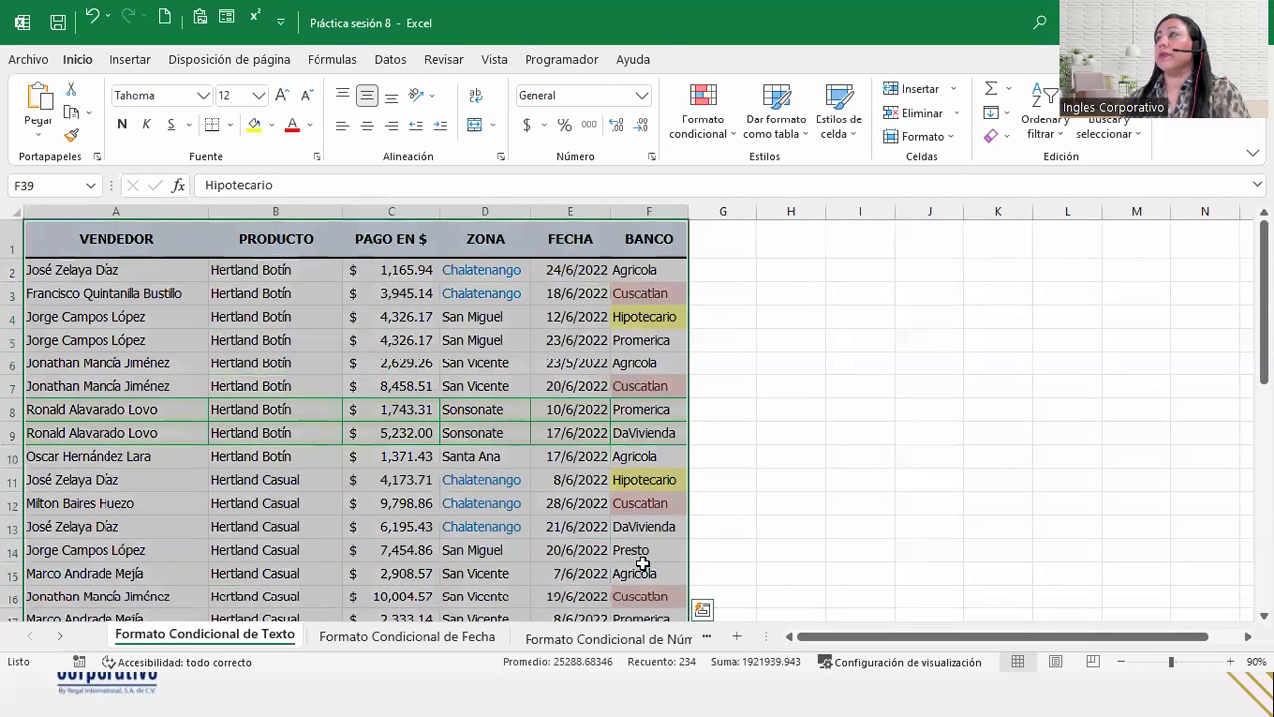
pyautogui.click(703, 117)
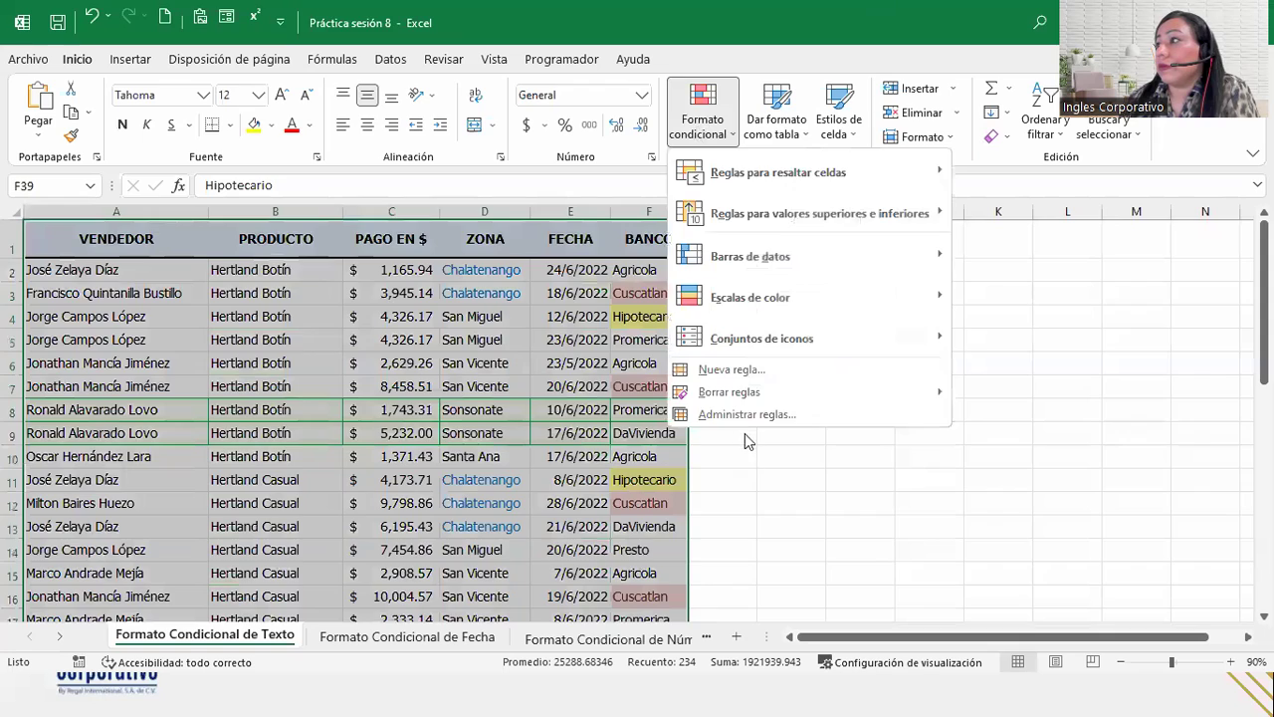
pyautogui.scroll(-1, 746, 411)
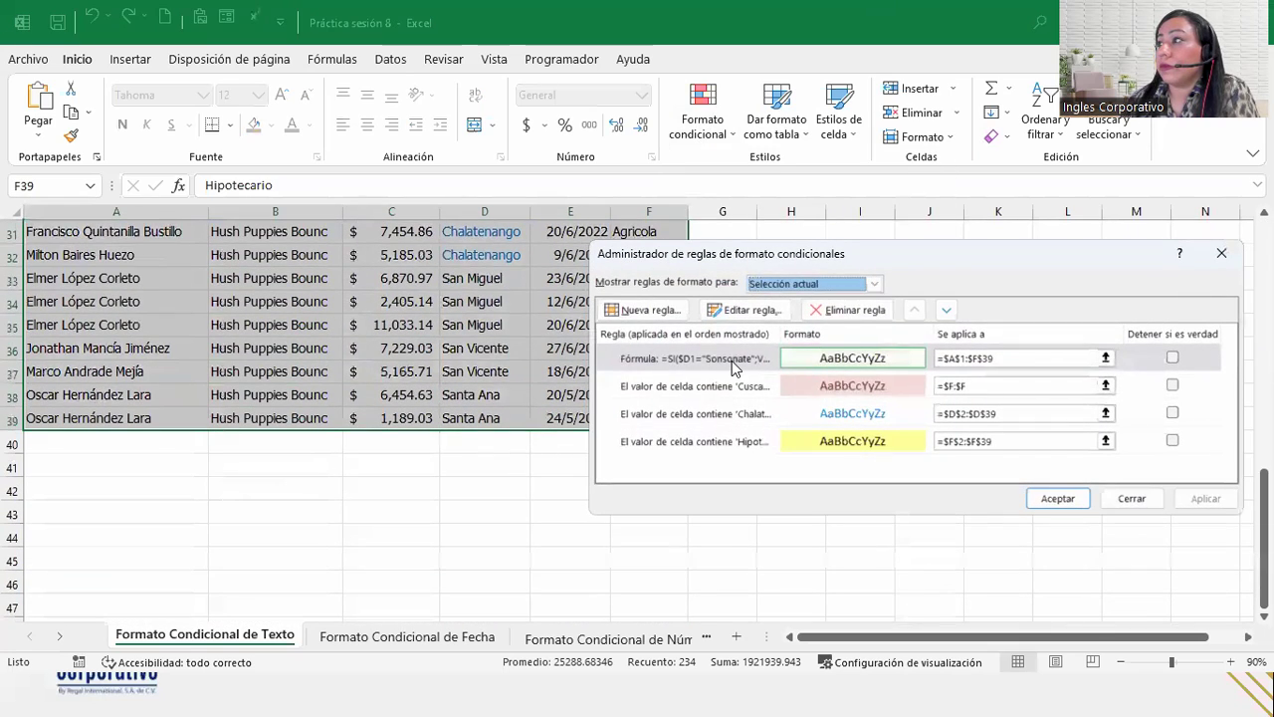
pyautogui.doubleClick(734, 364)
pyautogui.moveTo(836, 223); pyautogui.dragTo(307, 207)
pyautogui.click(399, 425)
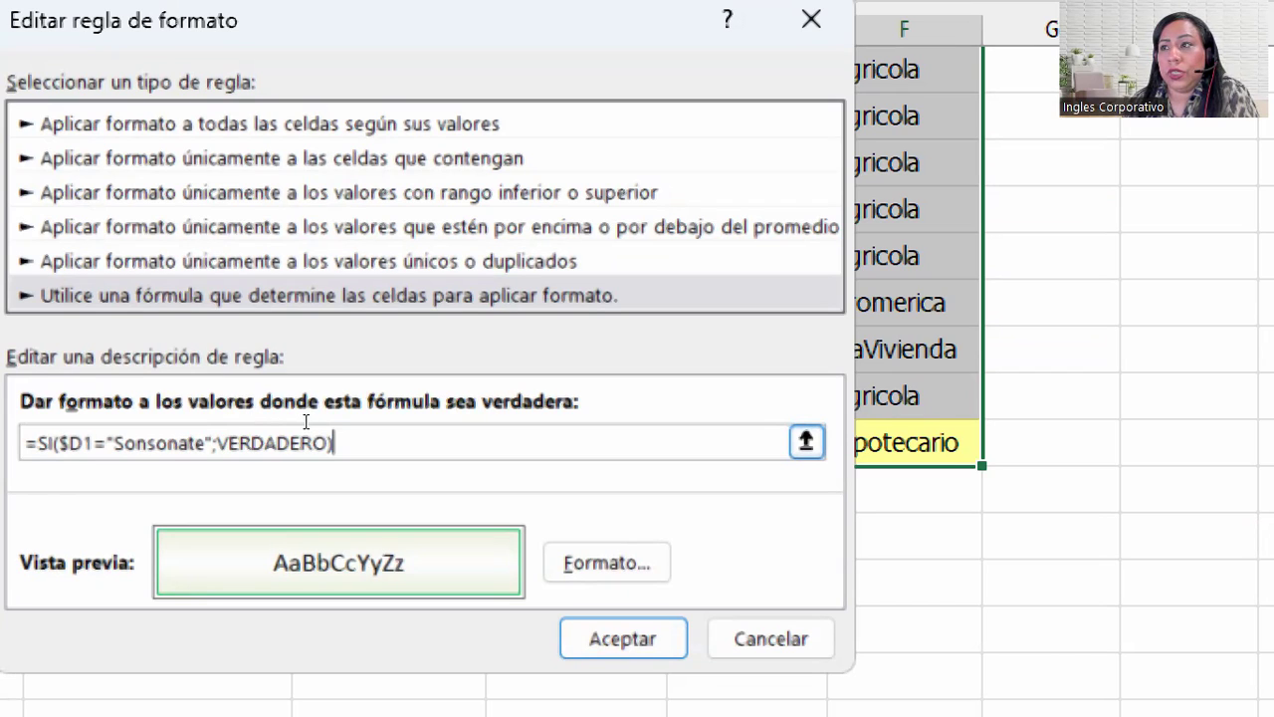
pyautogui.press('Left')
pyautogui.press('Left')
pyautogui.press('Left')
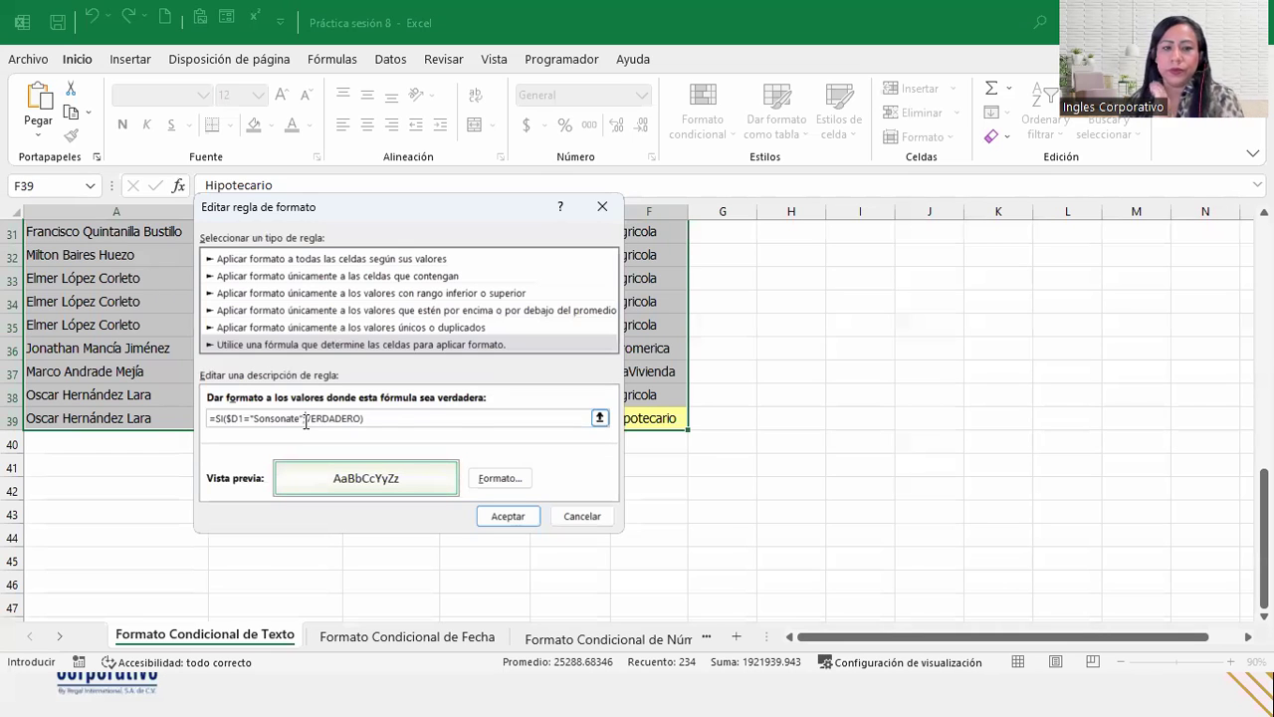
pyautogui.click(305, 418)
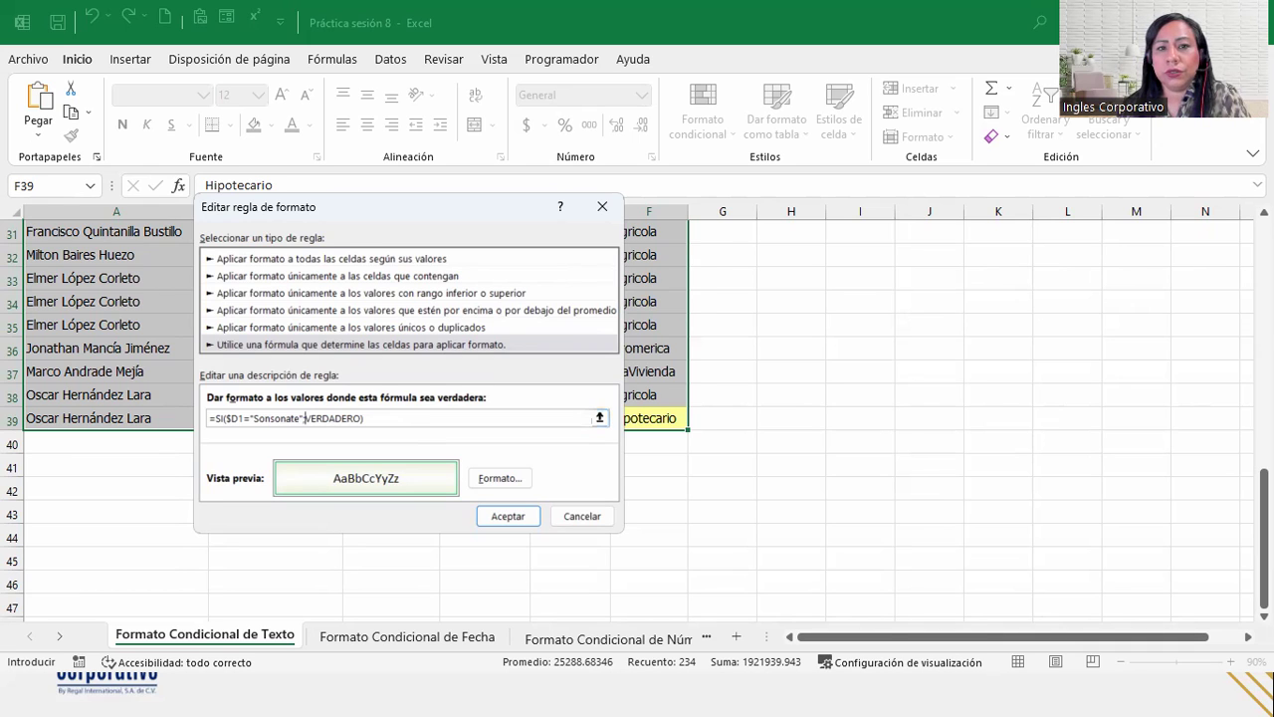
pyautogui.hotkey('alt', 'Tab')
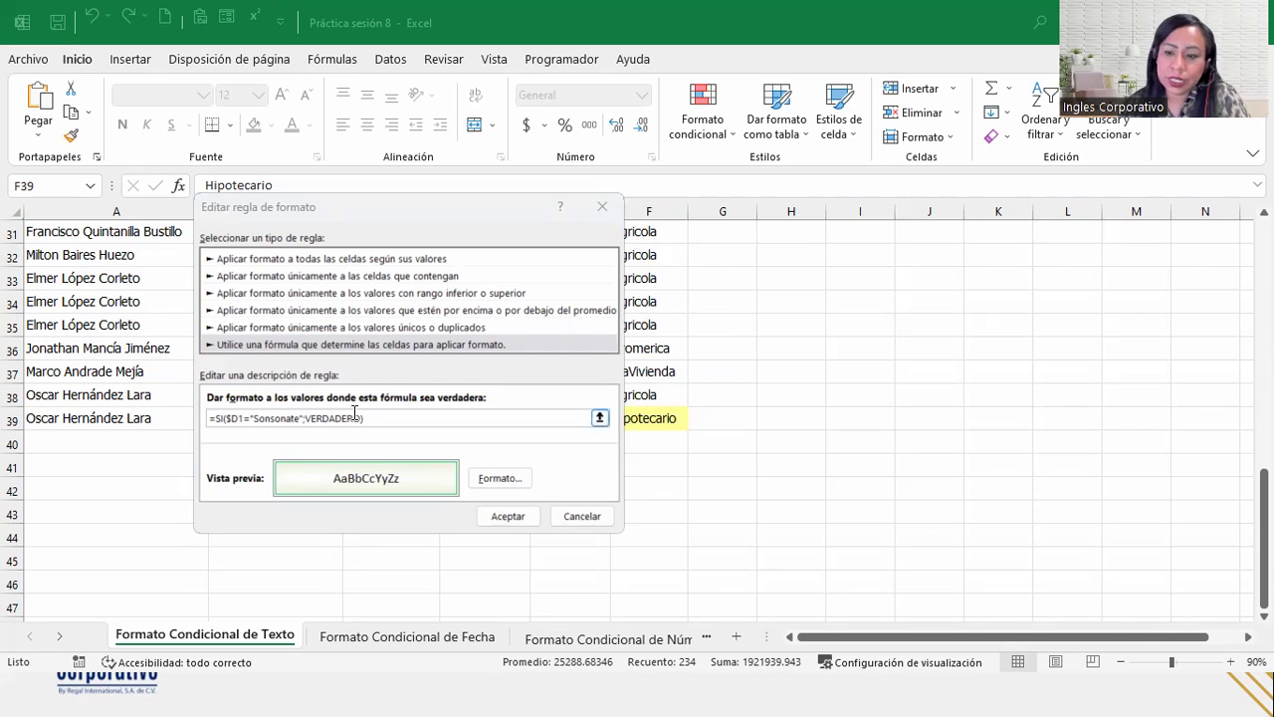
pyautogui.click(490, 519)
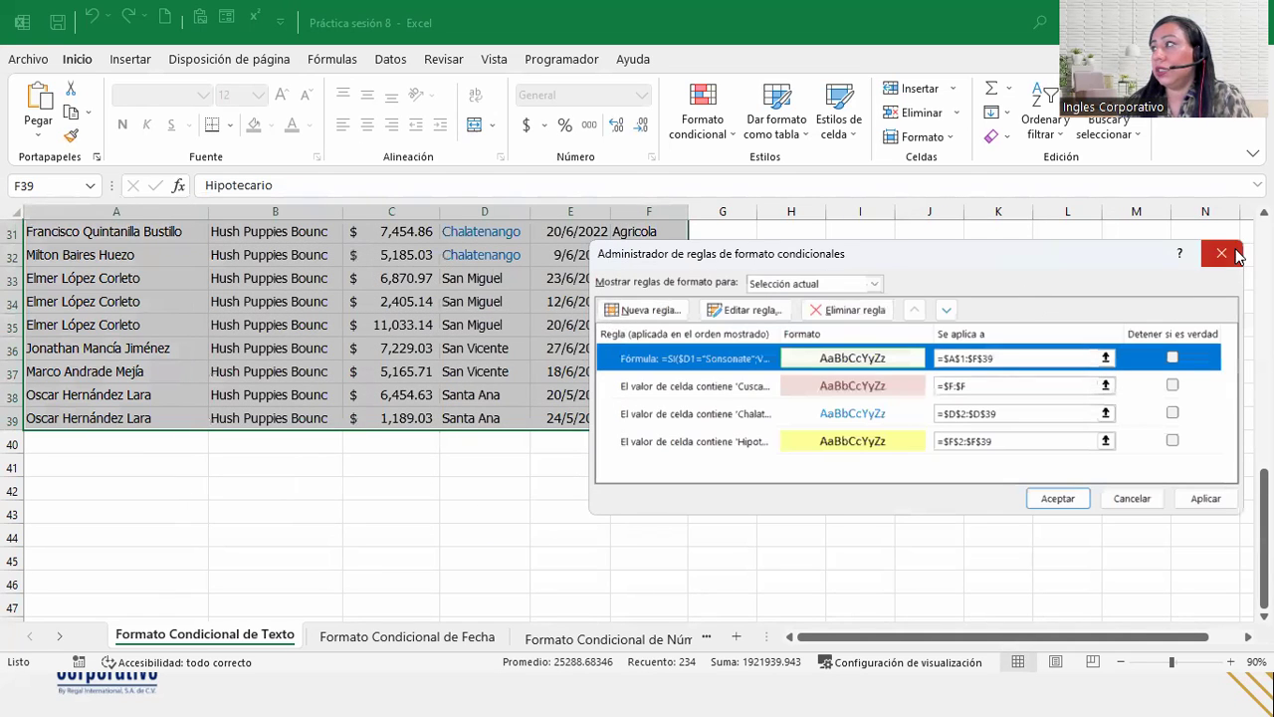
pyautogui.click(1222, 252)
pyautogui.scroll(6, 453, 299)
pyautogui.scroll(4, 438, 308)
# Step: Change row 32's zone from Chalatenango to Sonsonate by autocompleting 'son'
pyautogui.click(426, 317)
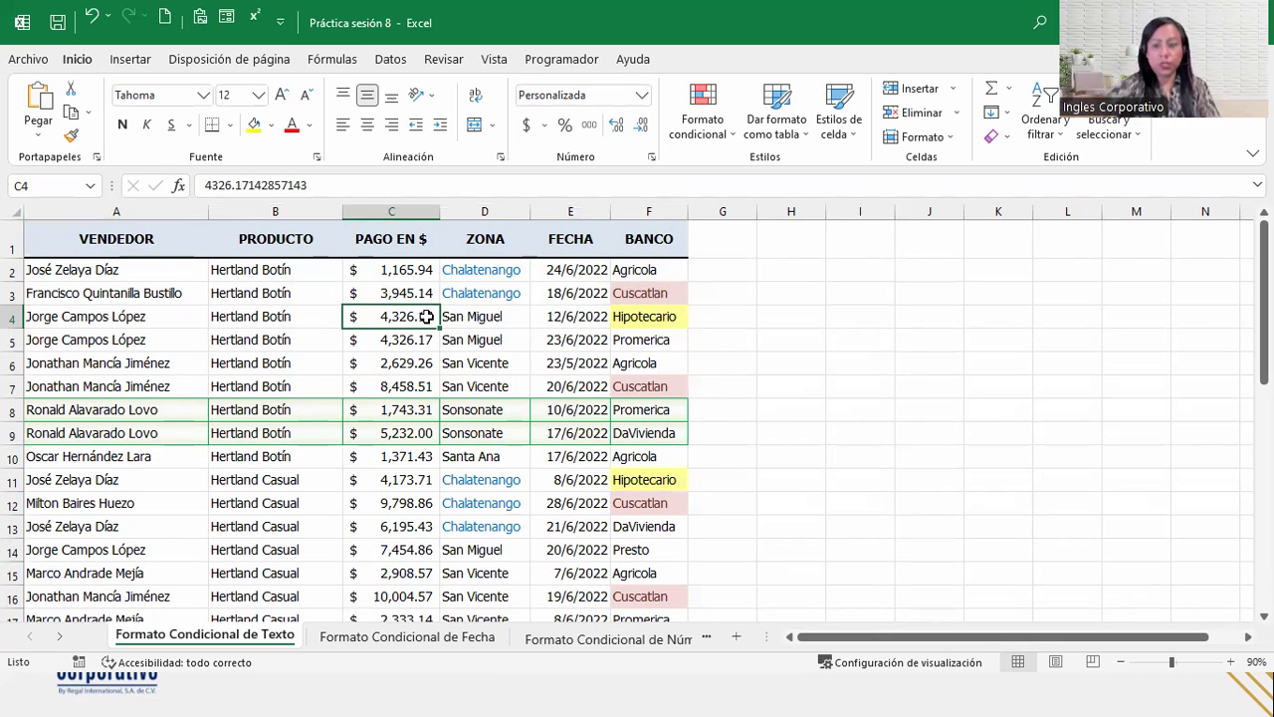
pyautogui.click(520, 433)
pyautogui.click(353, 510)
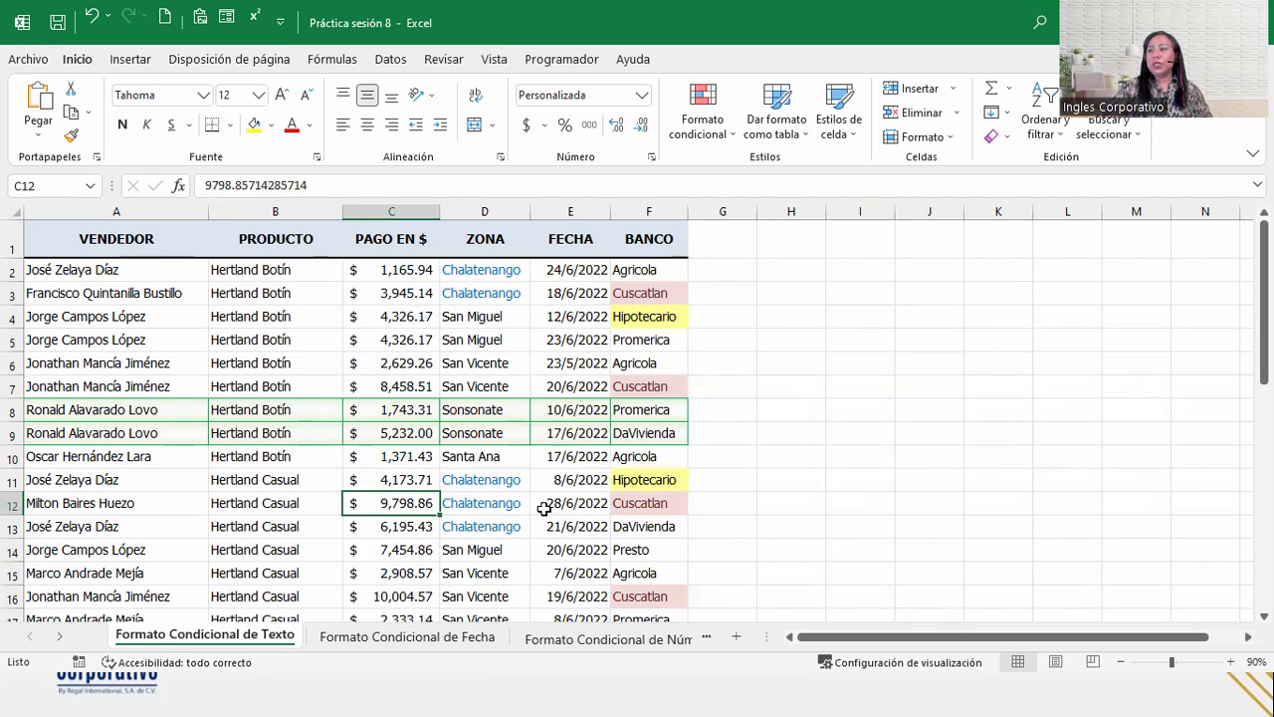
pyautogui.scroll(-3, 545, 506)
pyautogui.scroll(-4, 532, 510)
pyautogui.scroll(-1, 528, 510)
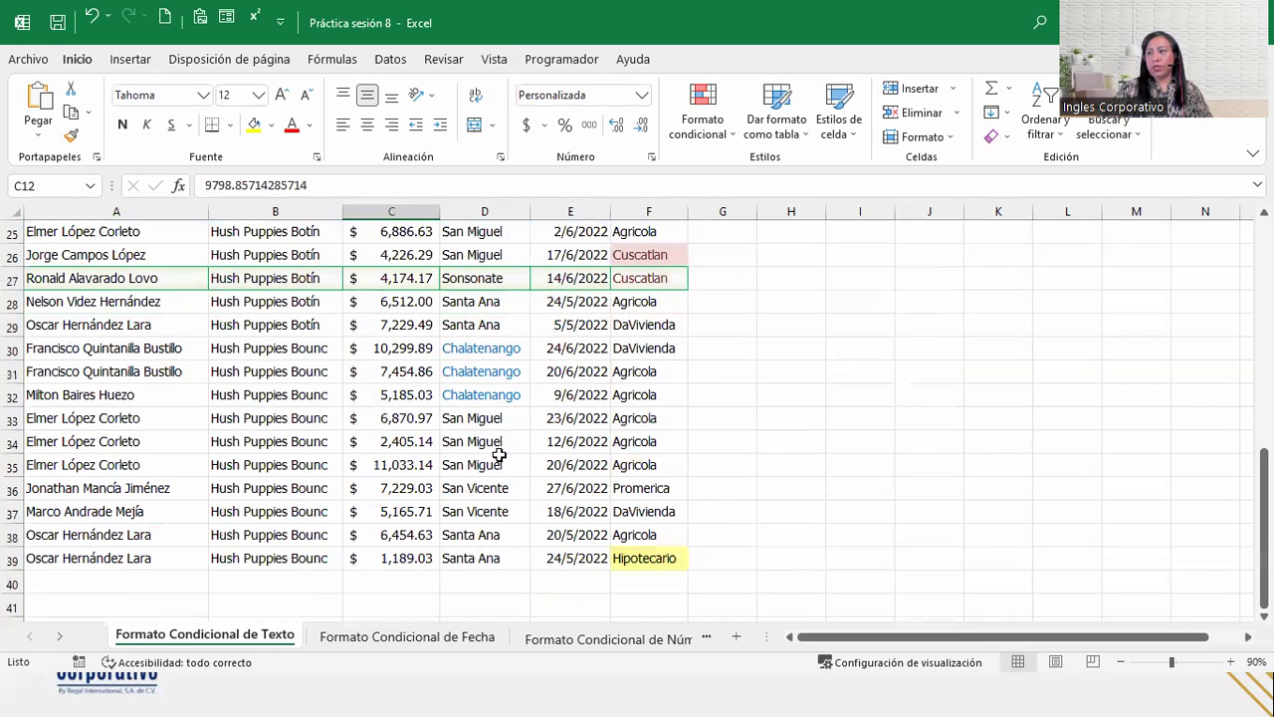
pyautogui.click(478, 396)
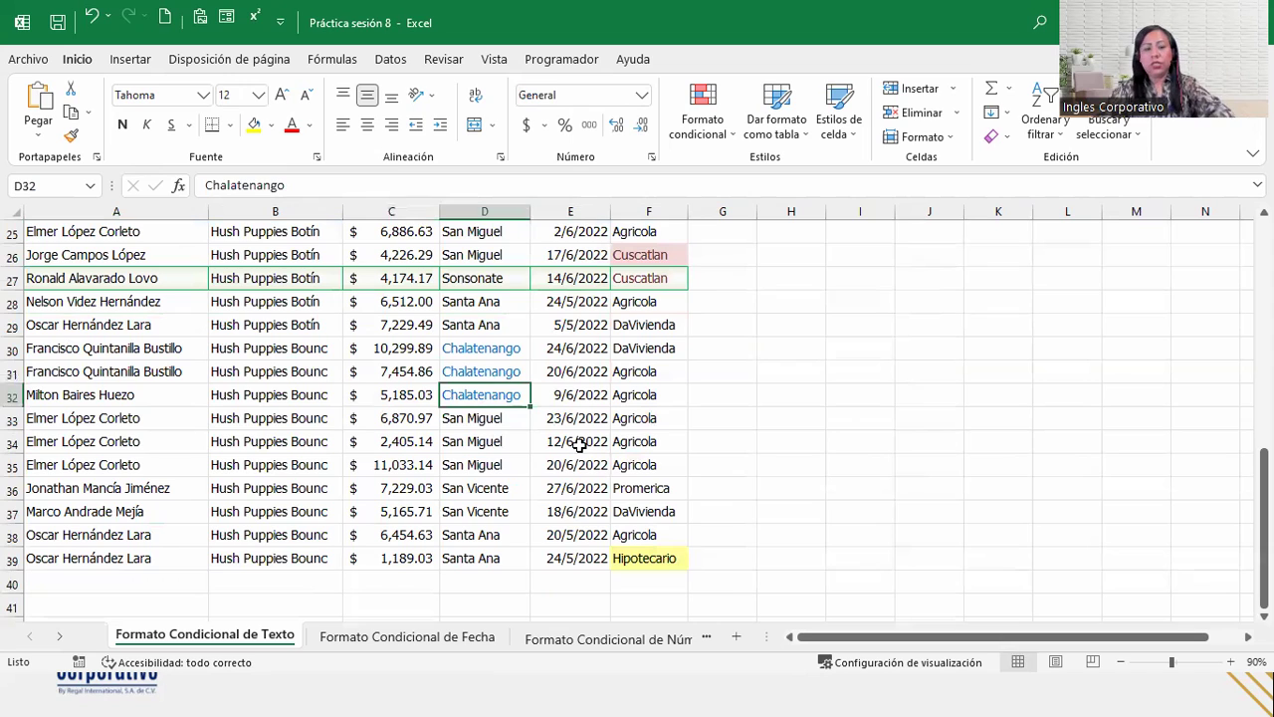
pyautogui.write('sonsonate')
pyautogui.press('Return')
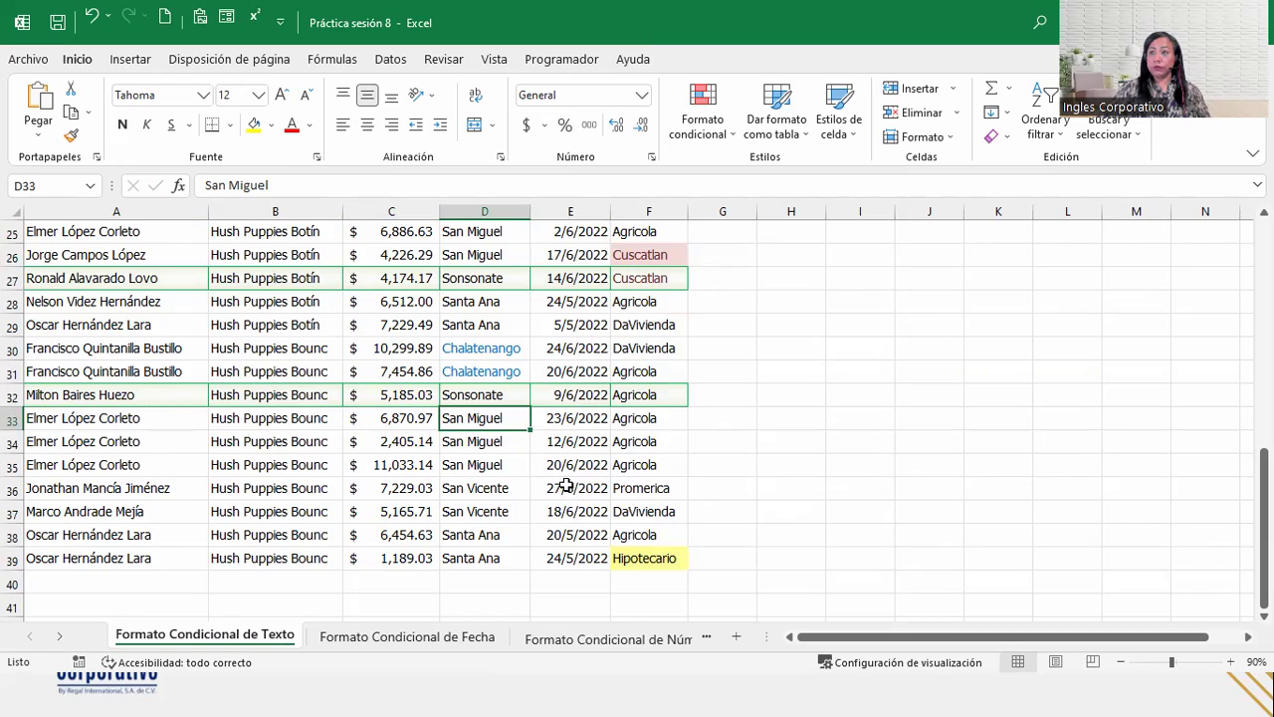
# Step: Select the whole sales table from F39 back to A1 for conditional formatting
pyautogui.scroll(5, 559, 480)
pyautogui.scroll(3, 560, 480)
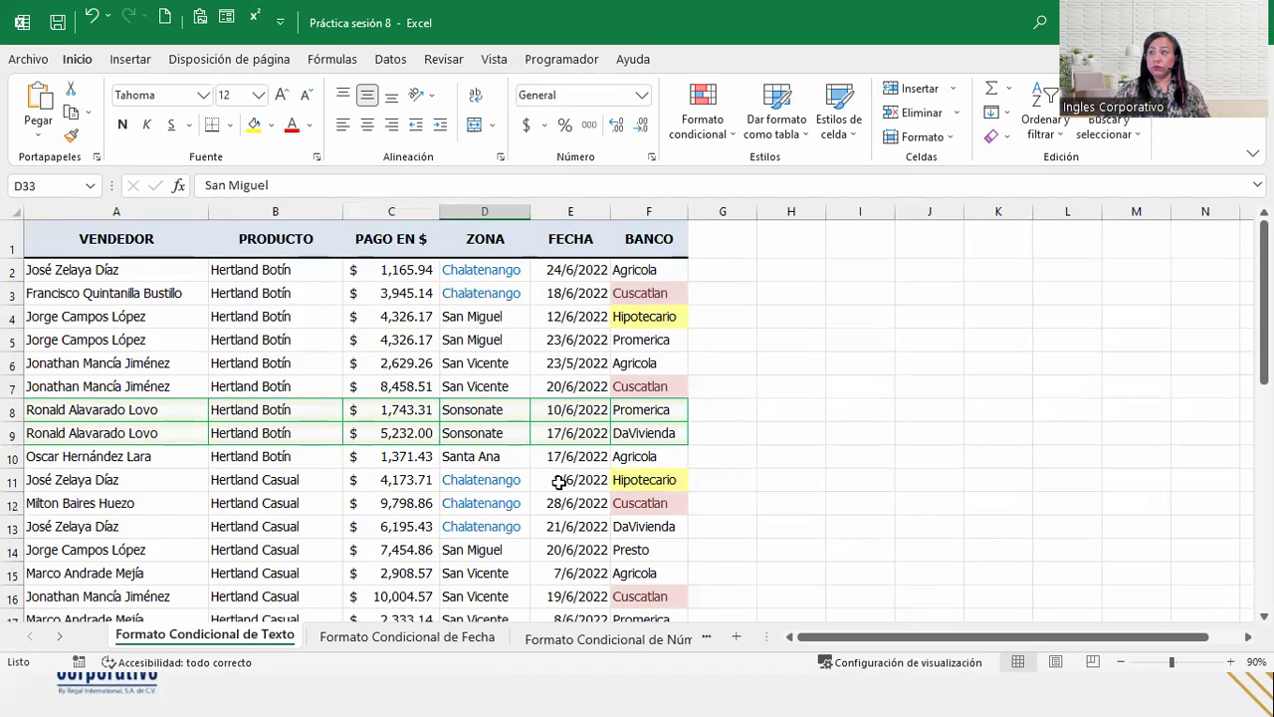
pyautogui.scroll(-3, 559, 481)
pyautogui.scroll(-2, 559, 480)
pyautogui.scroll(-2, 557, 480)
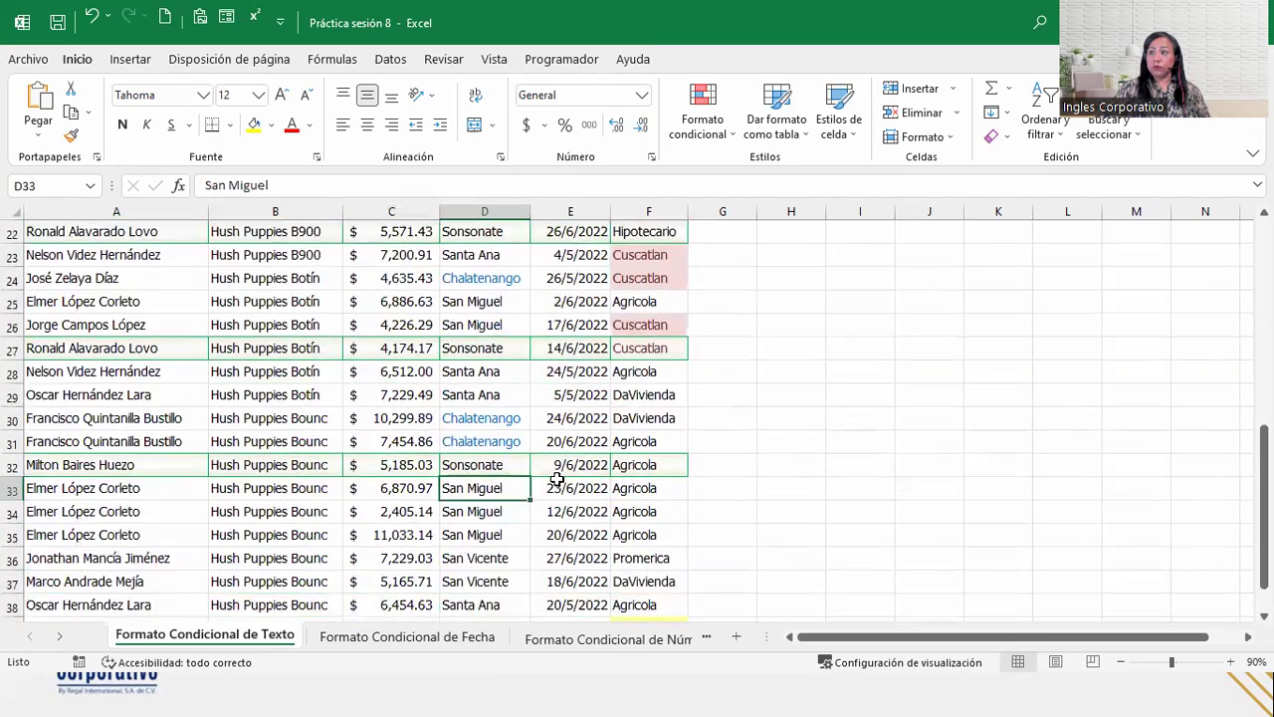
pyautogui.scroll(-2, 556, 481)
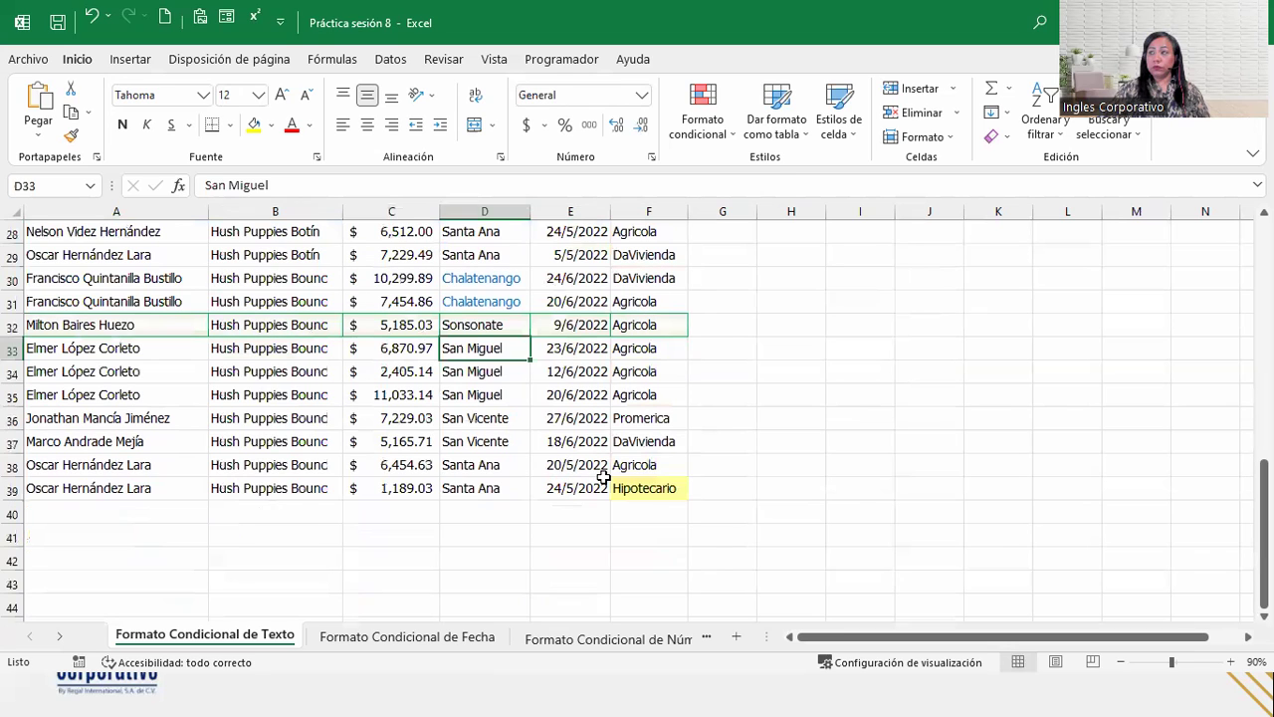
pyautogui.click(676, 490)
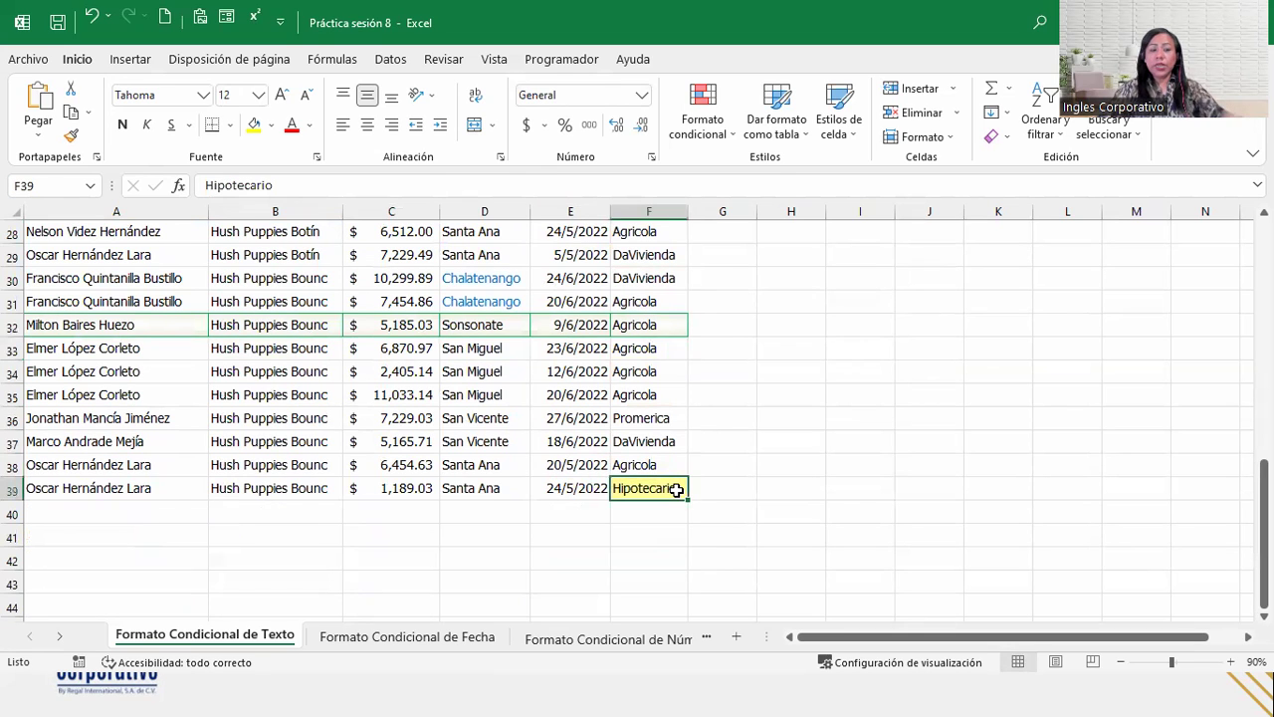
pyautogui.hotkey('ctrl', 'shift', 'Home')
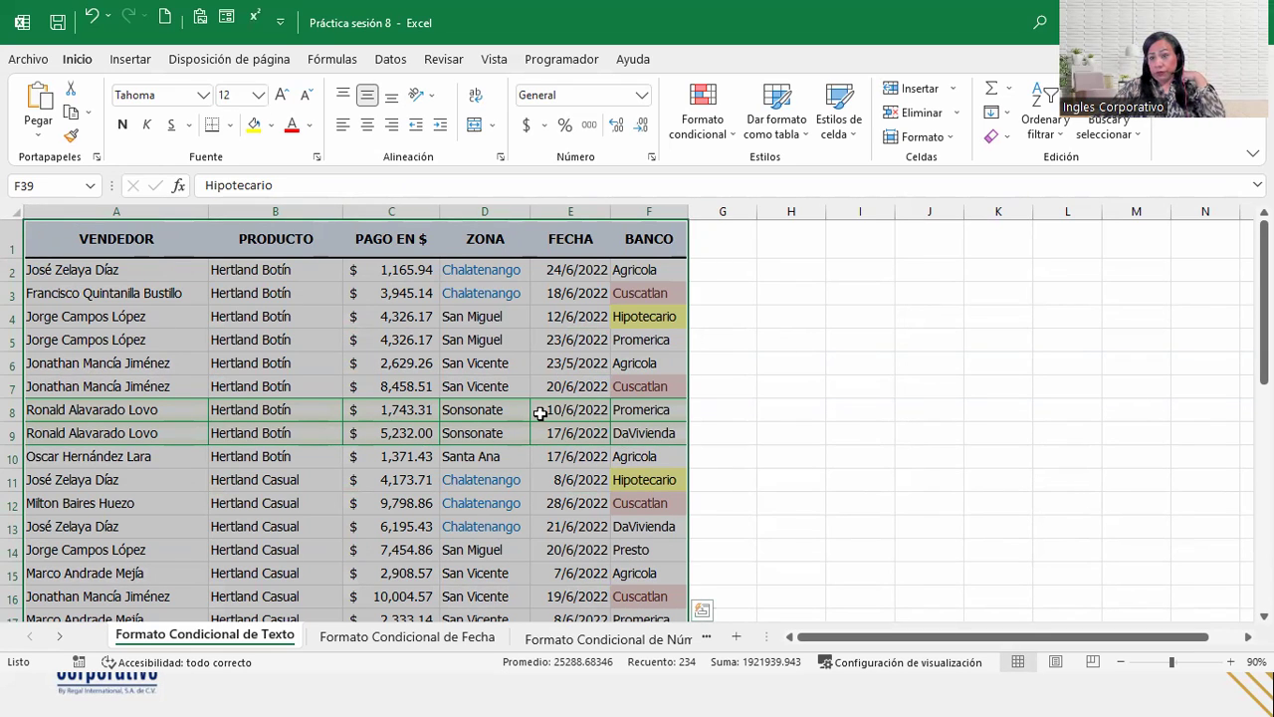
pyautogui.click(707, 117)
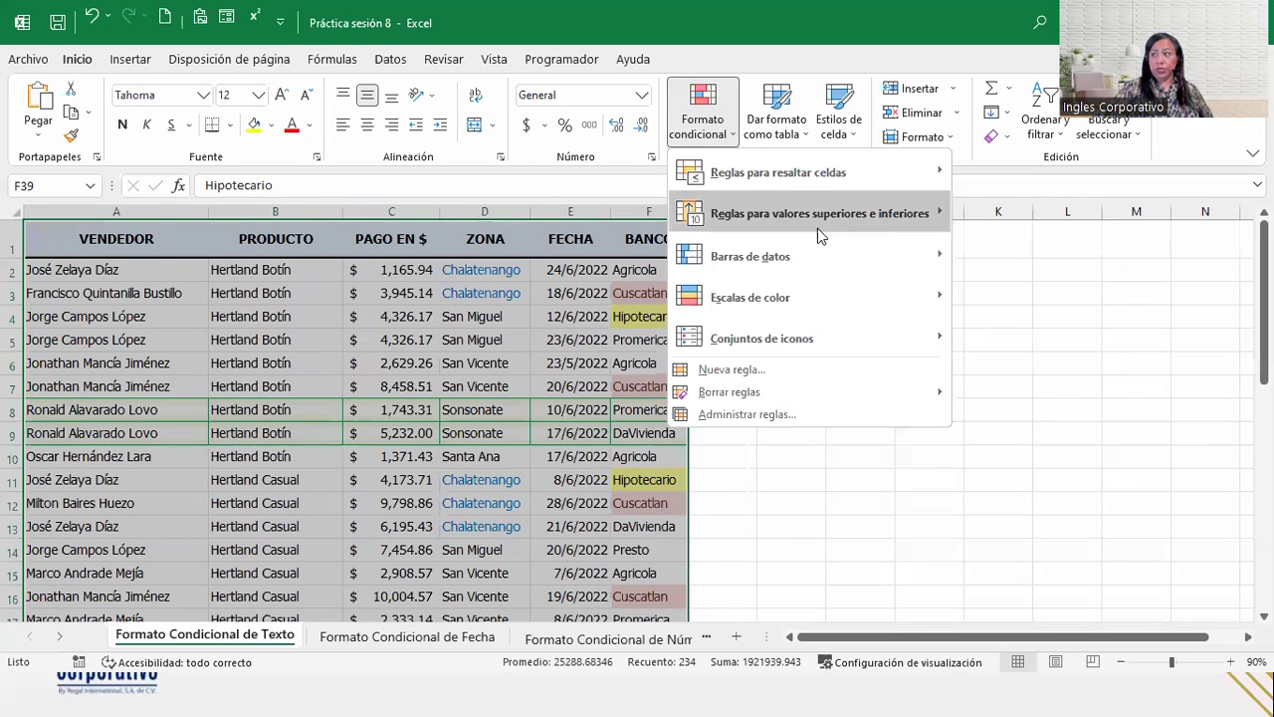
pyautogui.click(794, 416)
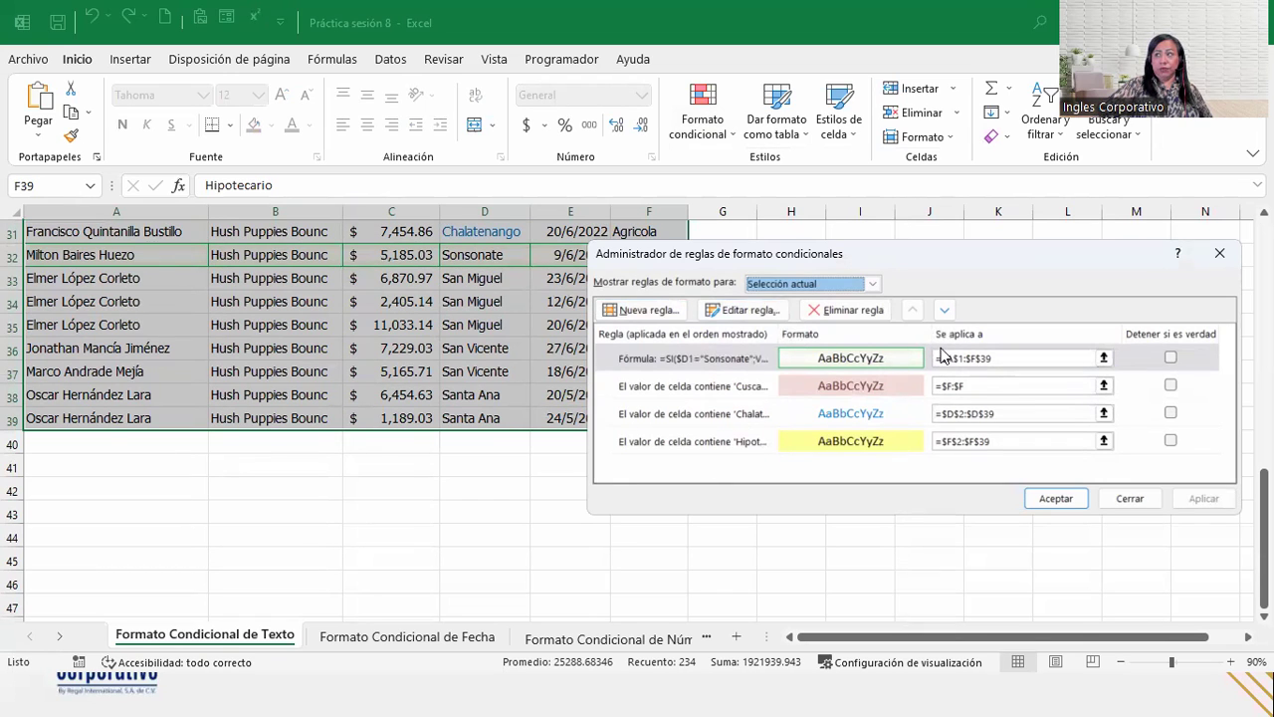
pyautogui.click(761, 360)
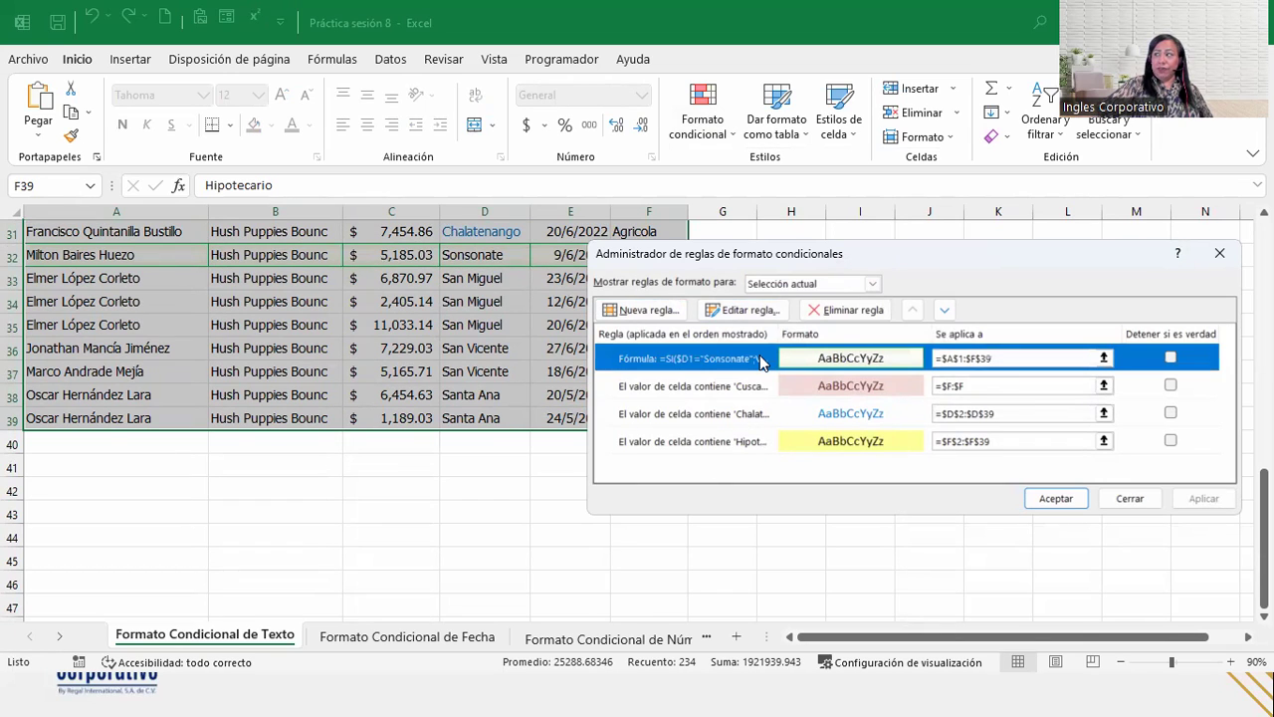
pyautogui.click(719, 311)
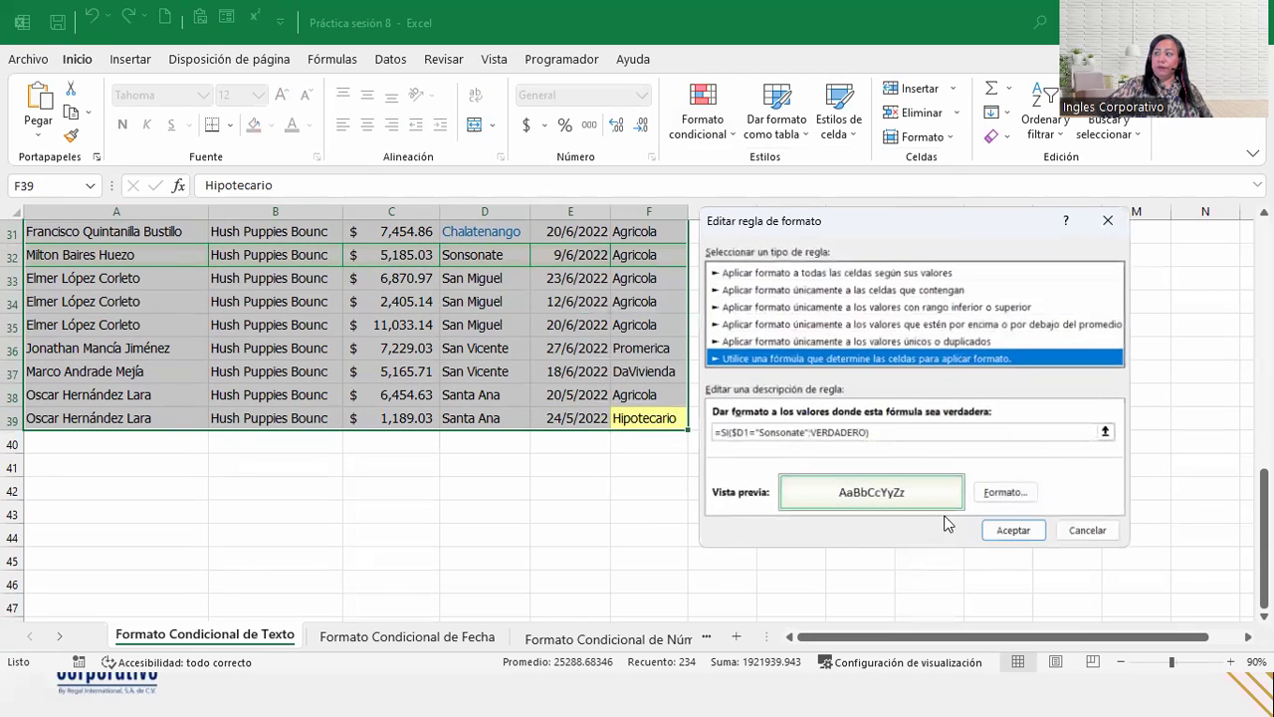
pyautogui.click(990, 501)
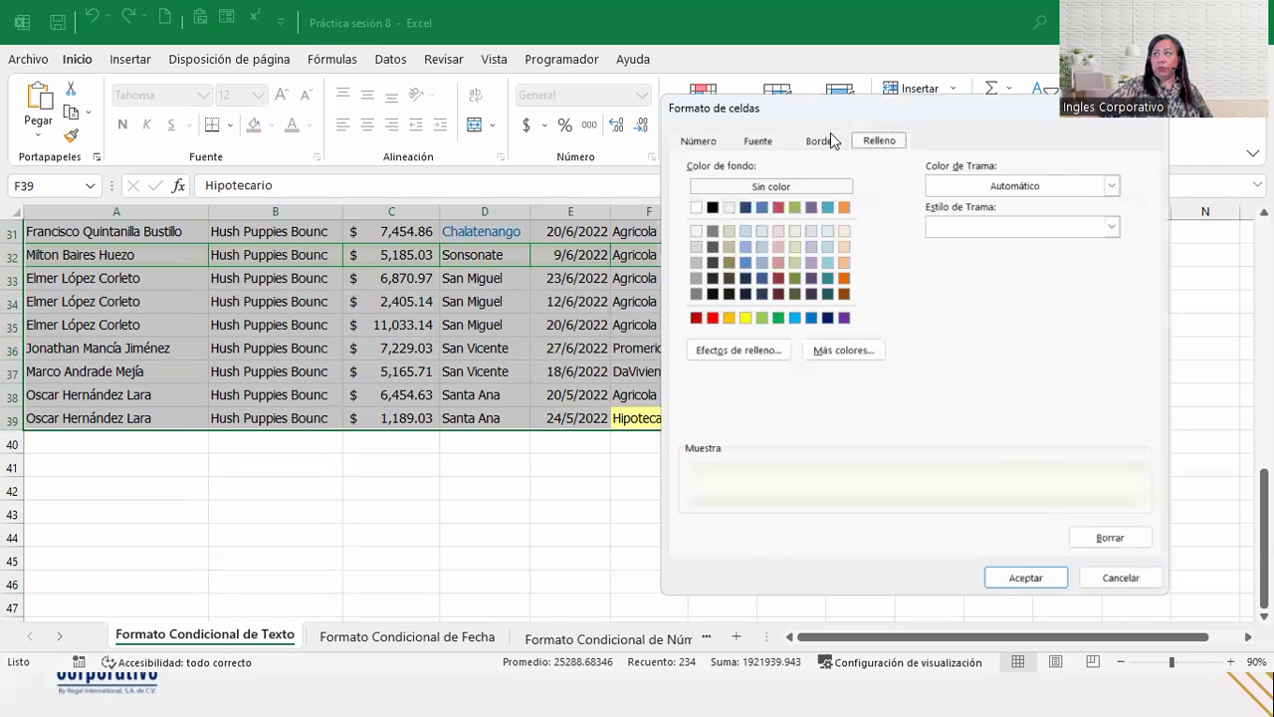
pyautogui.click(819, 141)
pyautogui.click(745, 203)
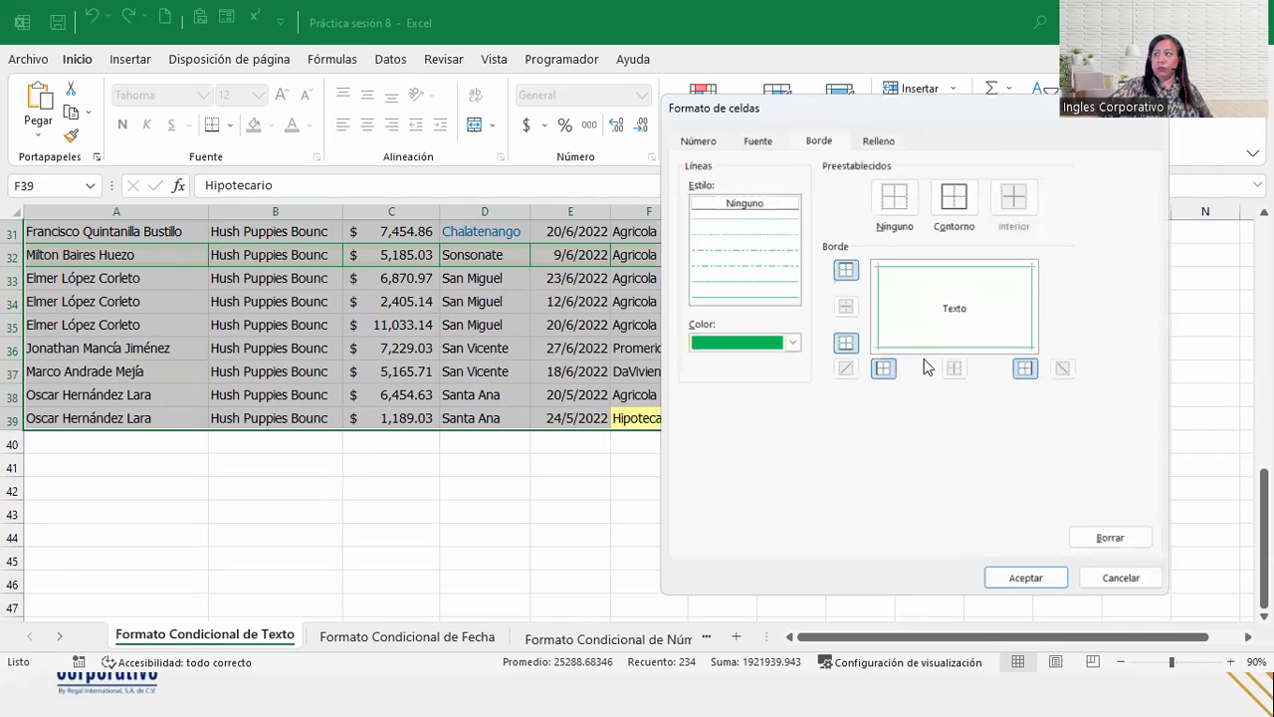
pyautogui.click(1045, 578)
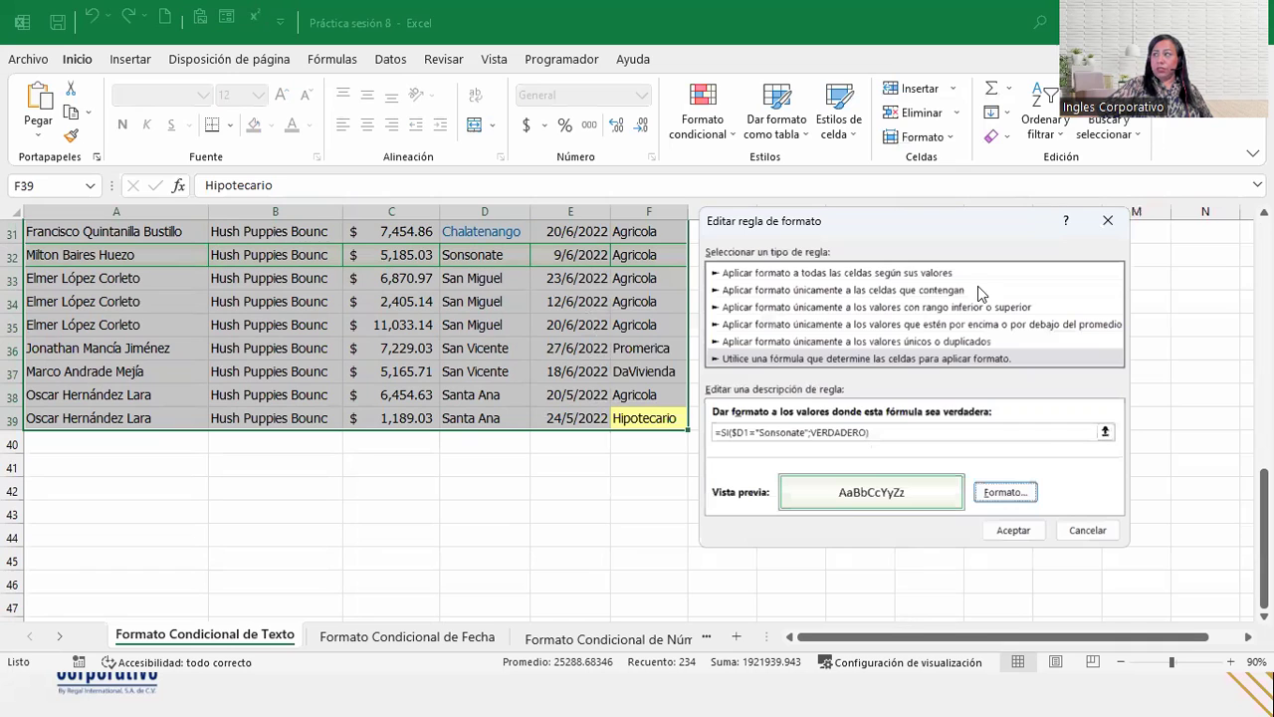
pyautogui.click(1018, 531)
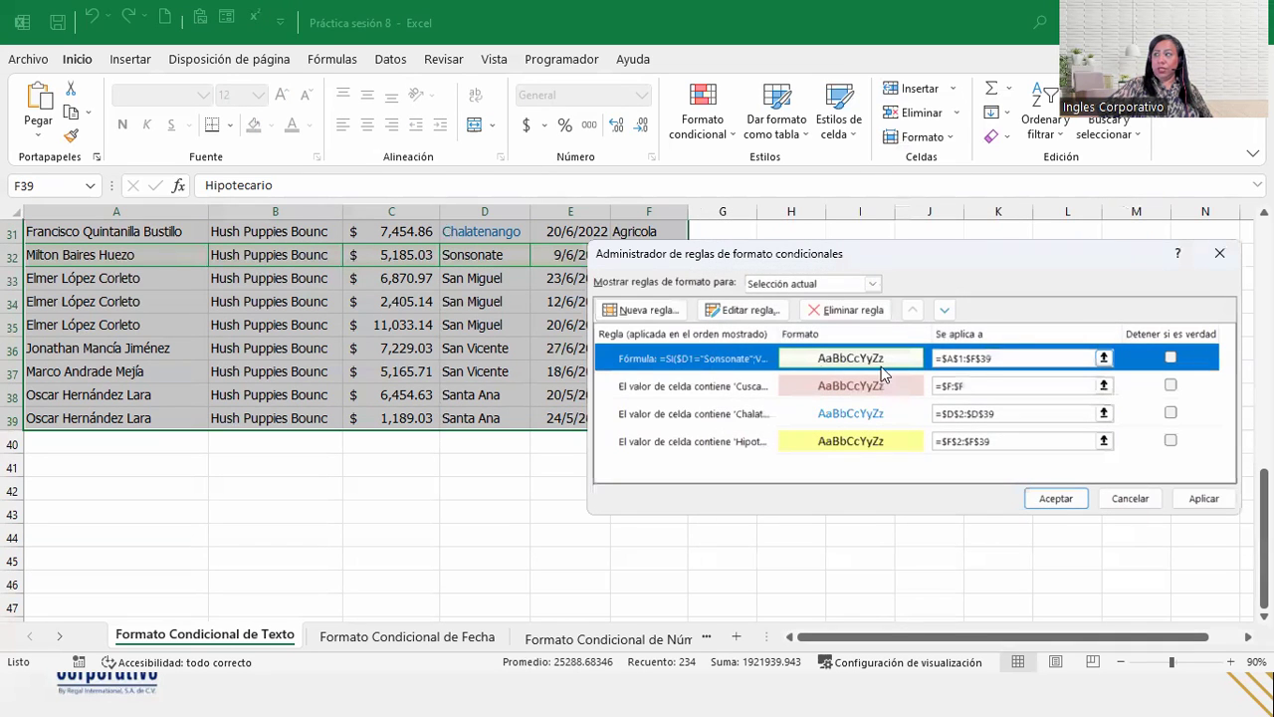
pyautogui.click(1042, 497)
pyautogui.scroll(1, 486, 336)
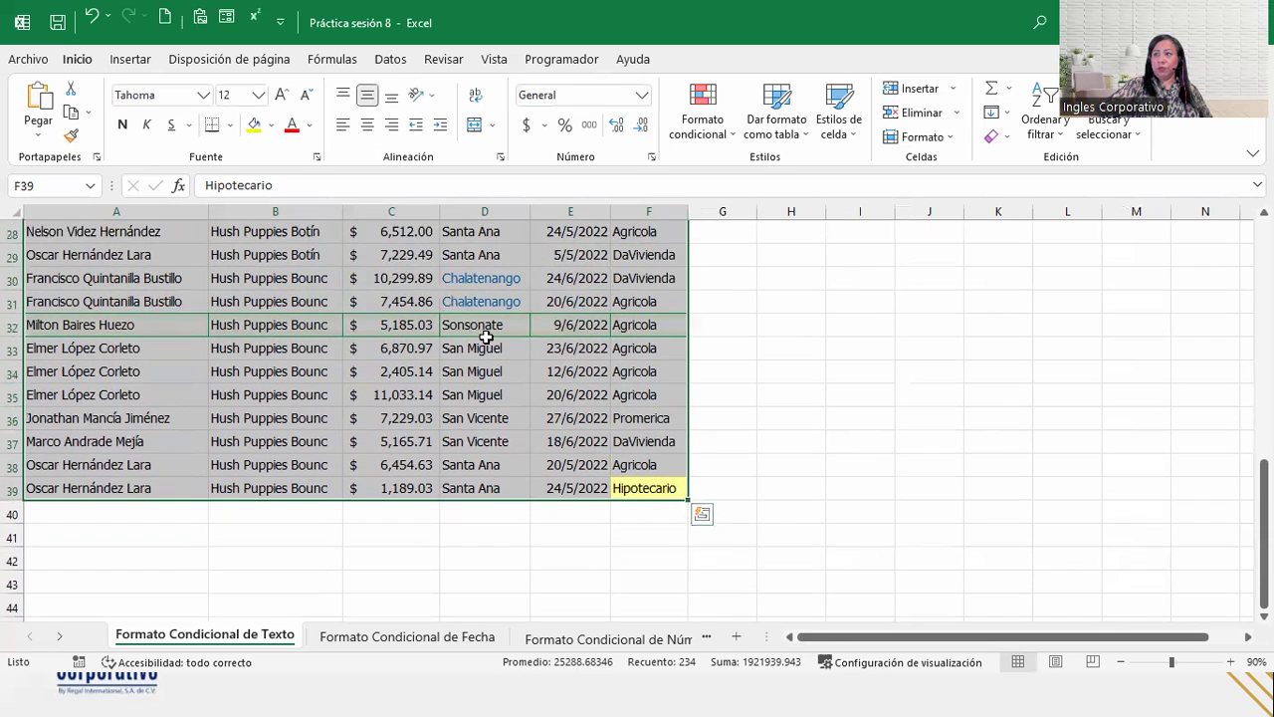
pyautogui.scroll(6, 412, 362)
pyautogui.scroll(3, 413, 363)
pyautogui.click(405, 363)
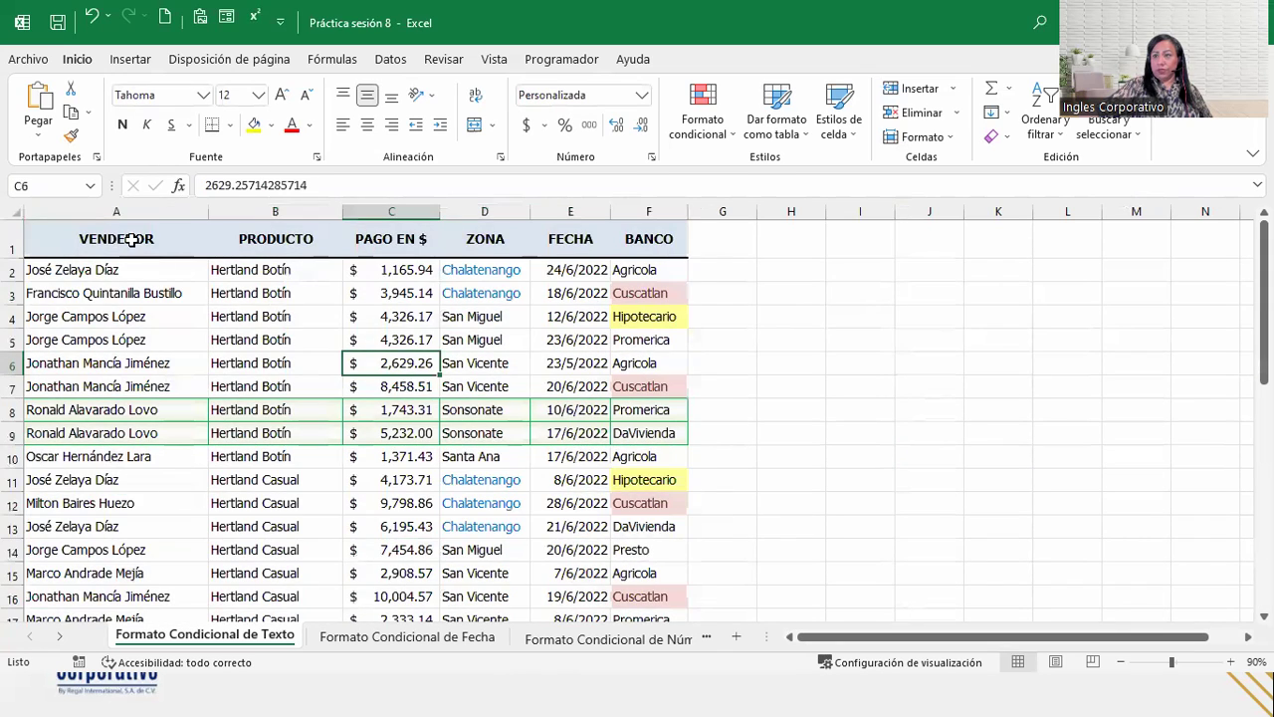
# Step: Select the table and open the Sonsonate formula rule from the rules manager
pyautogui.moveTo(58, 236); pyautogui.dragTo(645, 557)
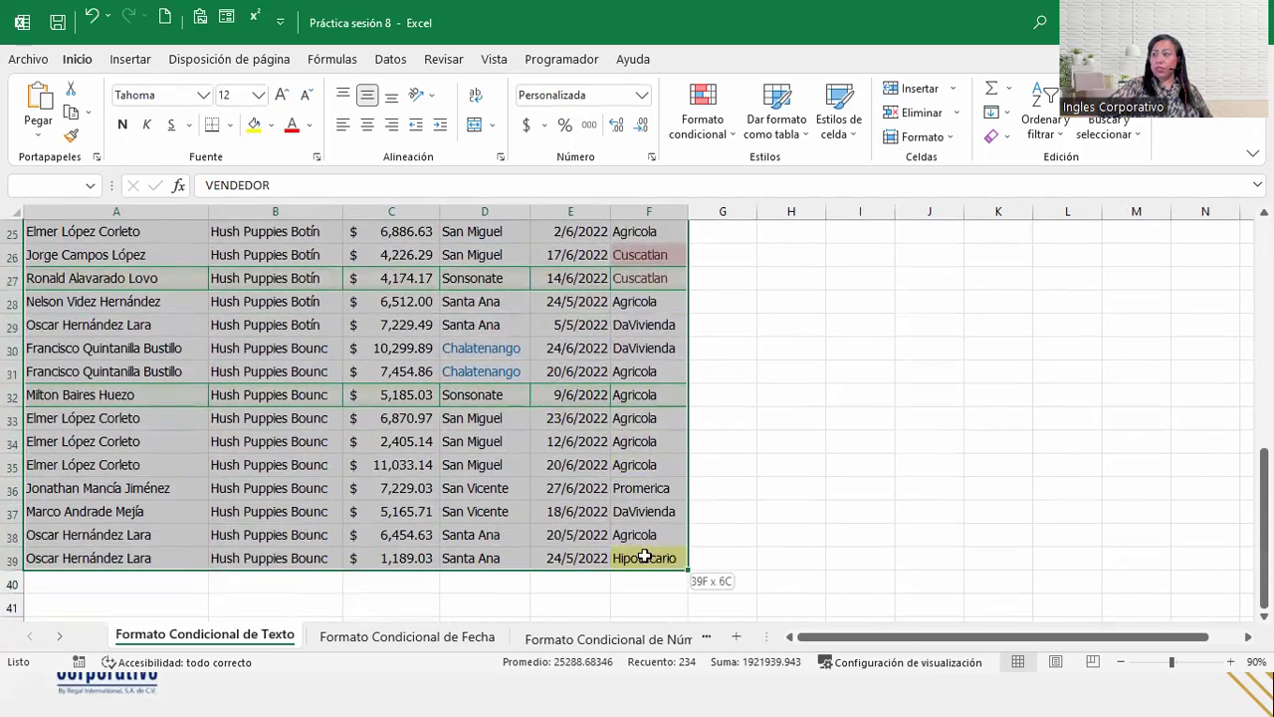
pyautogui.click(703, 109)
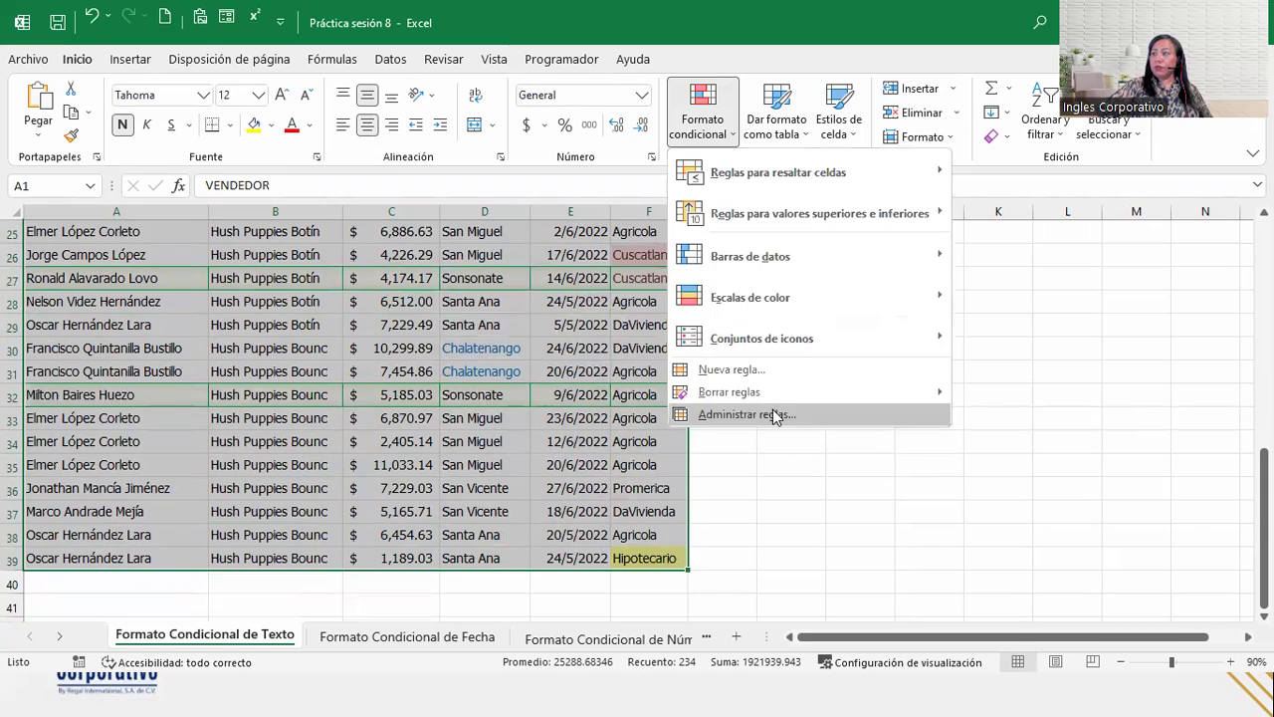
pyautogui.click(772, 413)
pyautogui.doubleClick(664, 358)
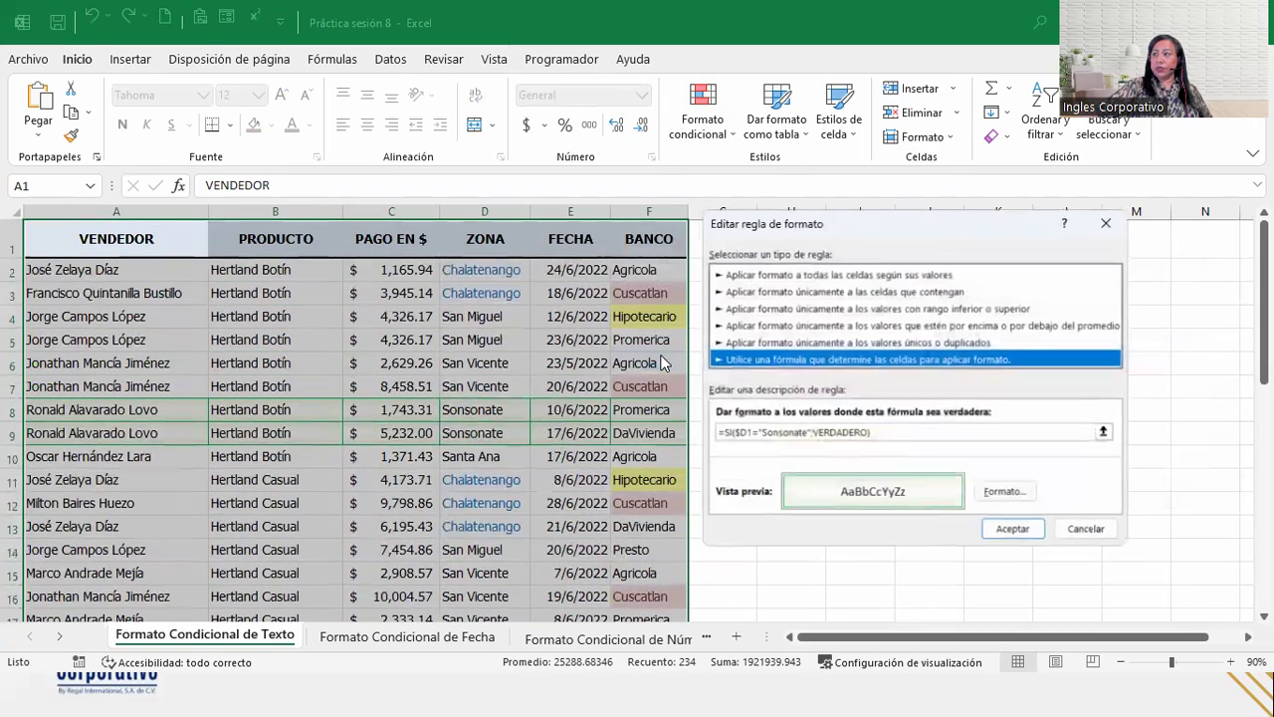
# Step: Remove the outline border from the Sonsonate rule's format
pyautogui.click(1000, 492)
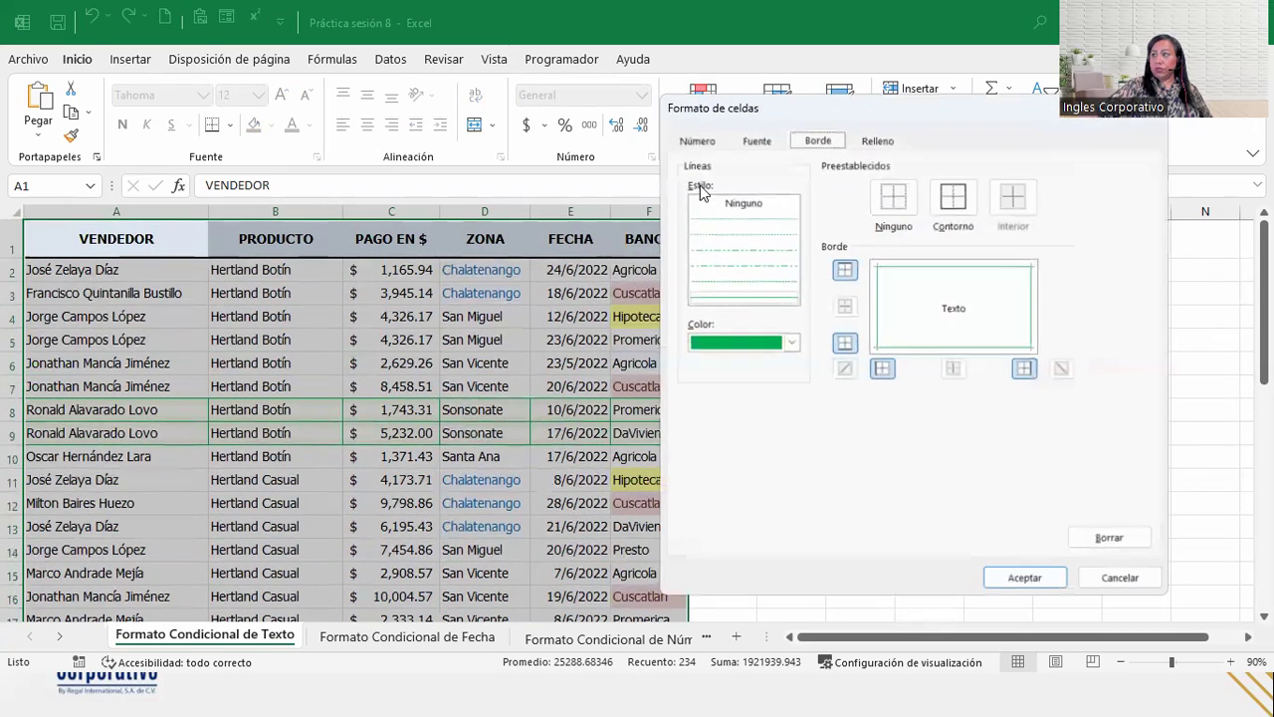
pyautogui.click(747, 204)
pyautogui.click(971, 192)
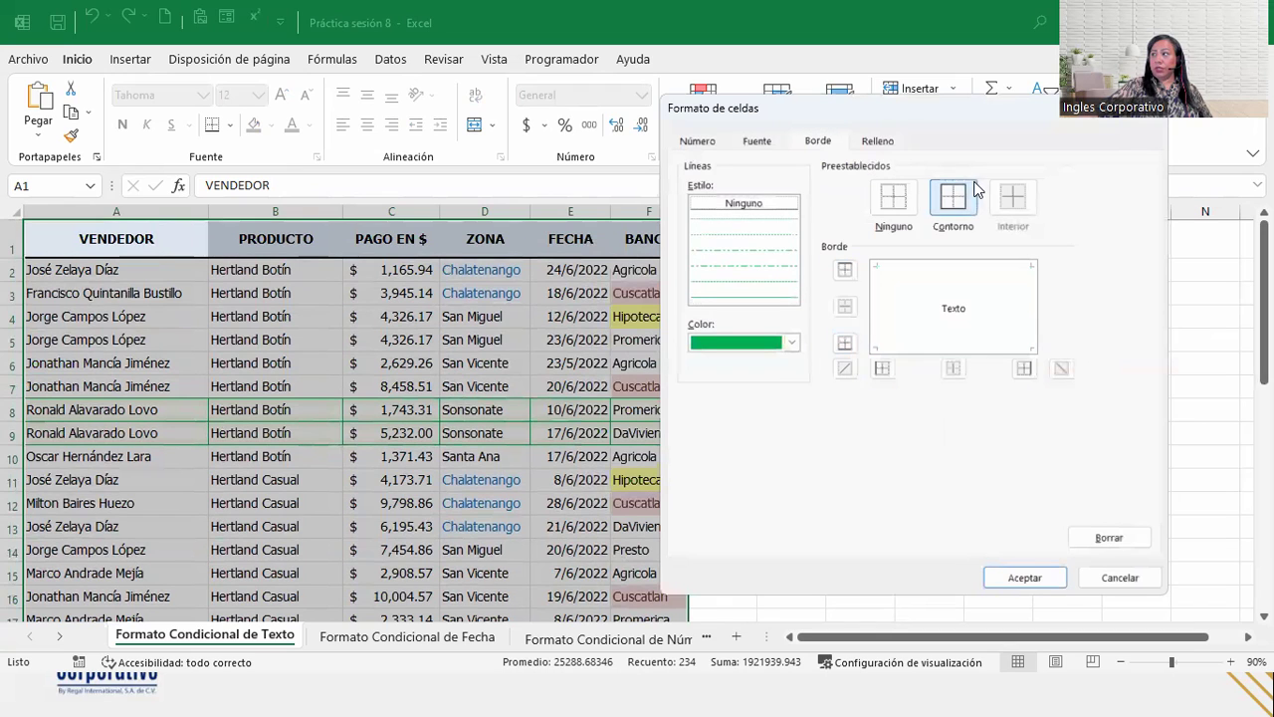
pyautogui.click(1026, 579)
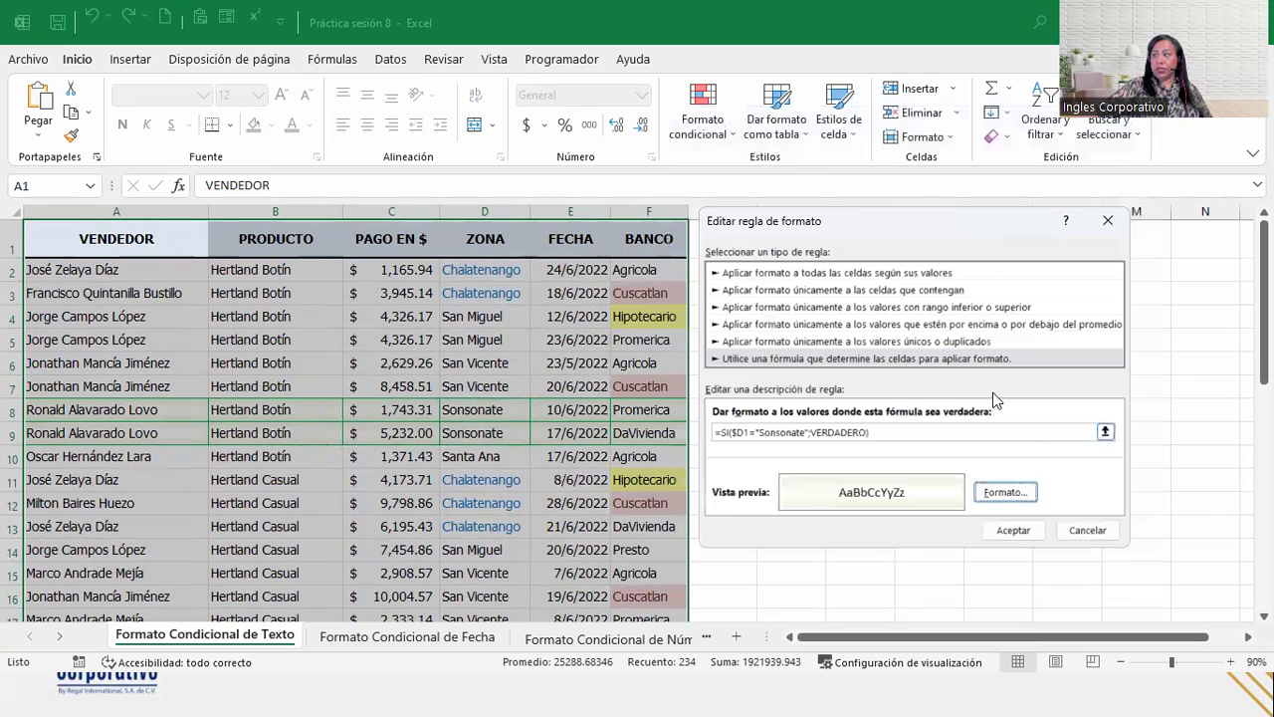
# Step: Give the rule a light-blue horizontal gradient fill, bottom-left variant
pyautogui.click(1020, 495)
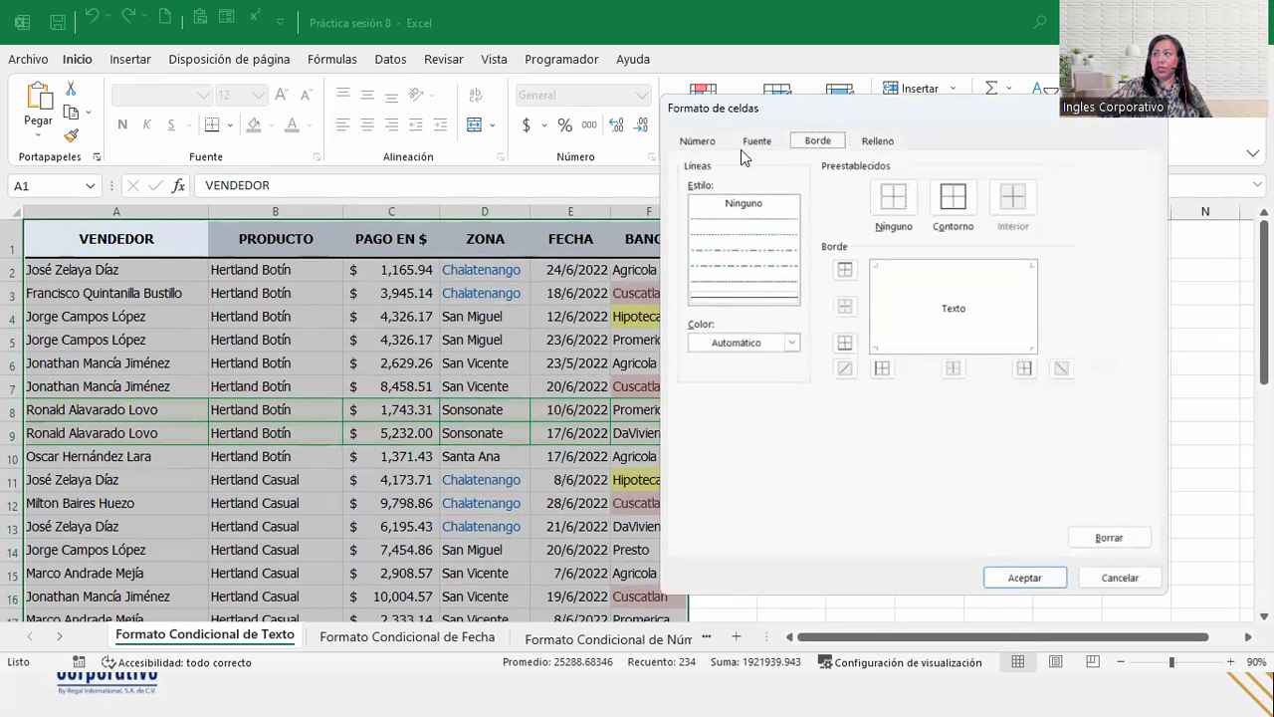
pyautogui.click(878, 139)
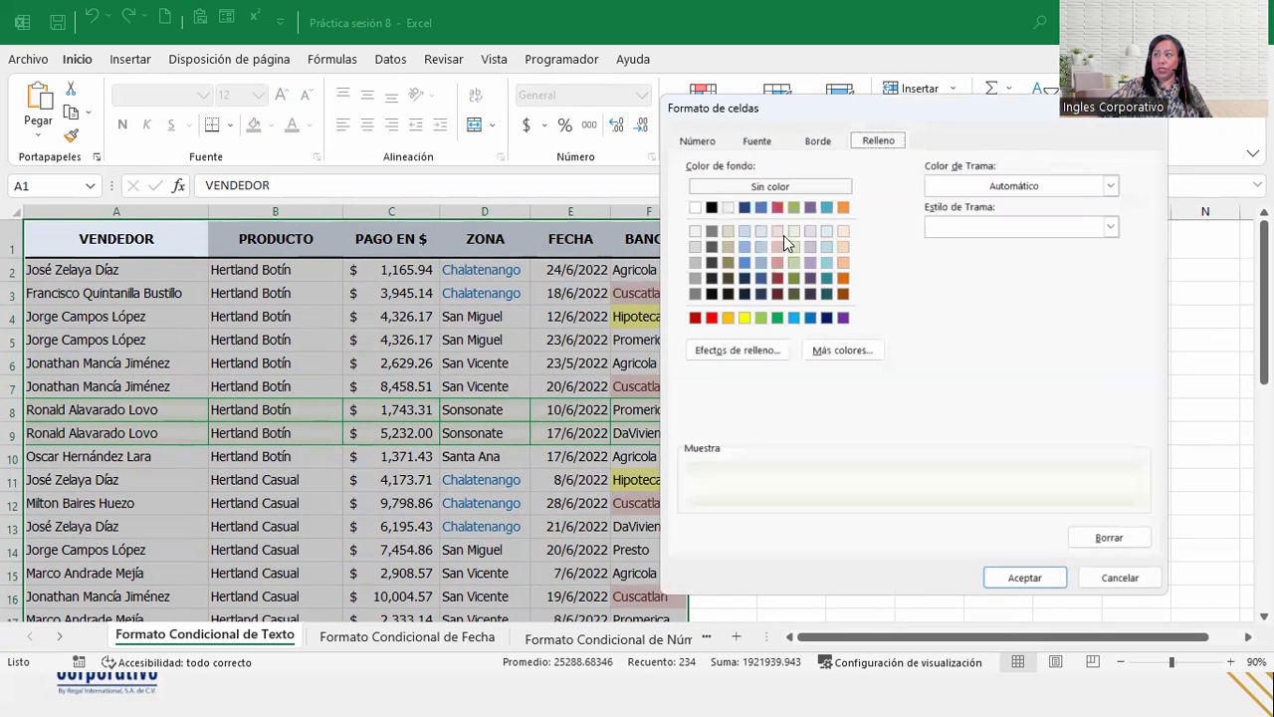
pyautogui.click(737, 349)
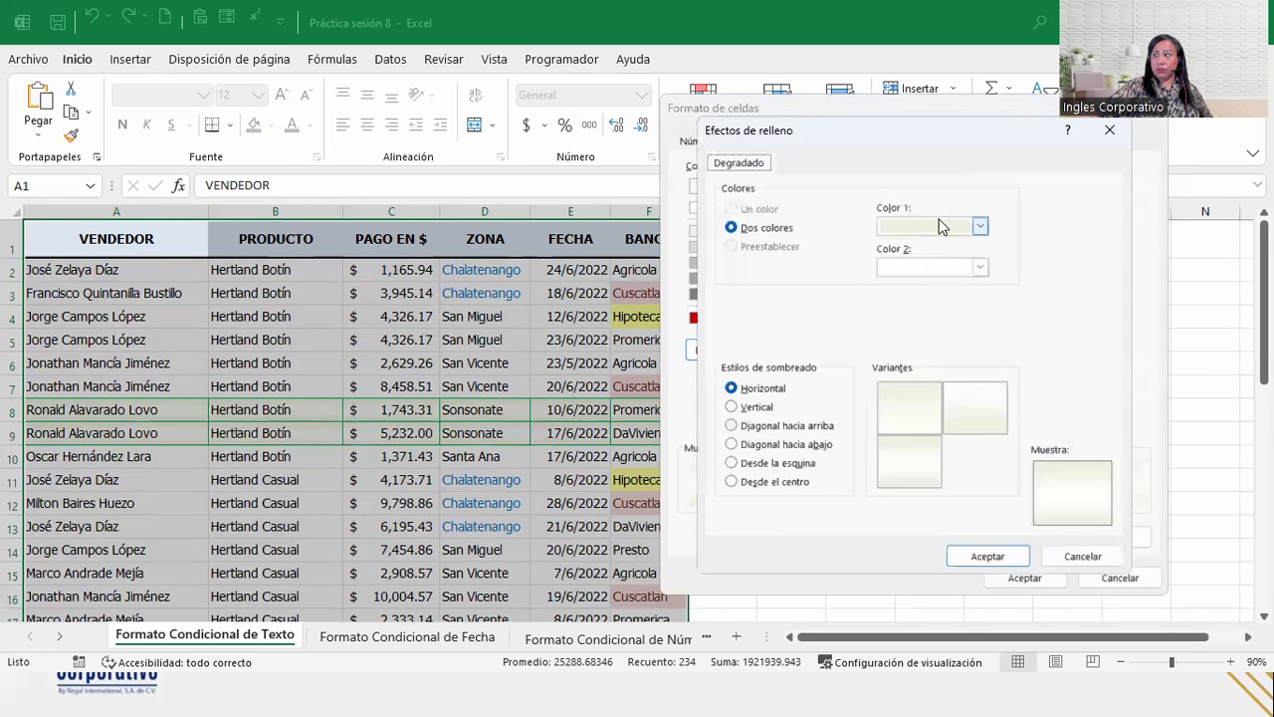
pyautogui.click(941, 227)
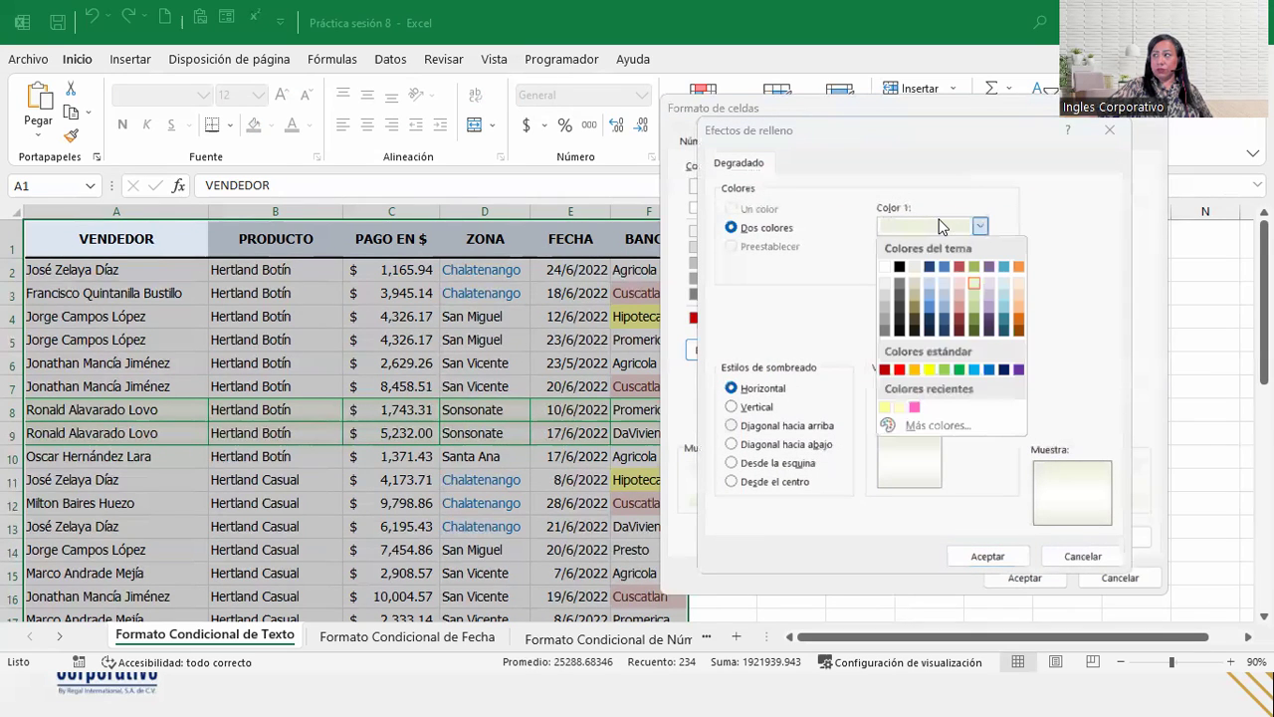
pyautogui.click(931, 282)
pyautogui.click(930, 456)
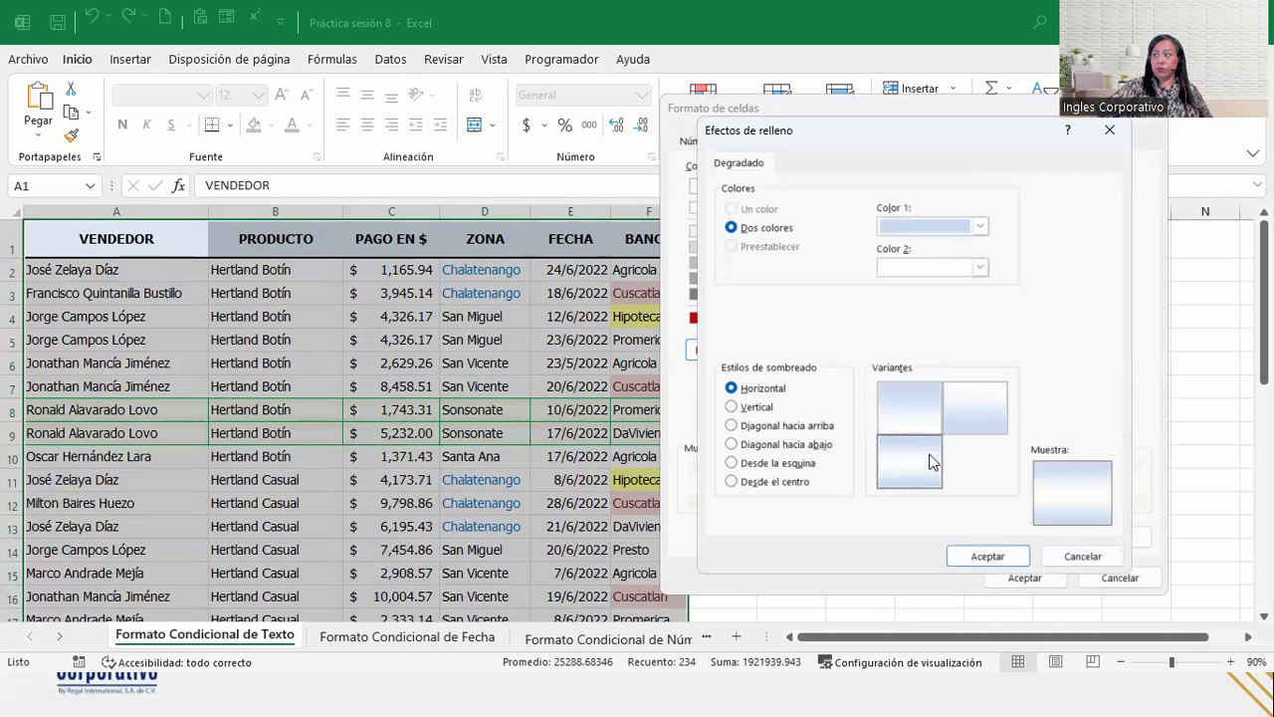
pyautogui.click(753, 406)
pyautogui.click(757, 387)
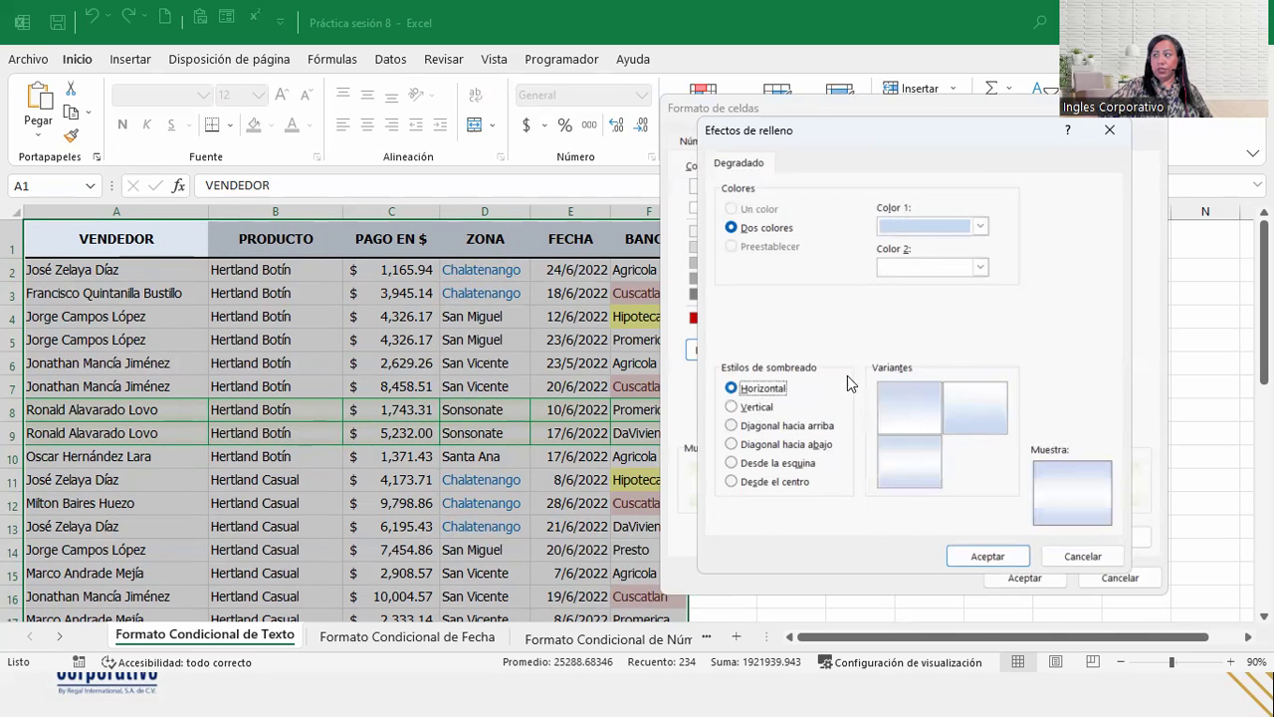
pyautogui.click(911, 470)
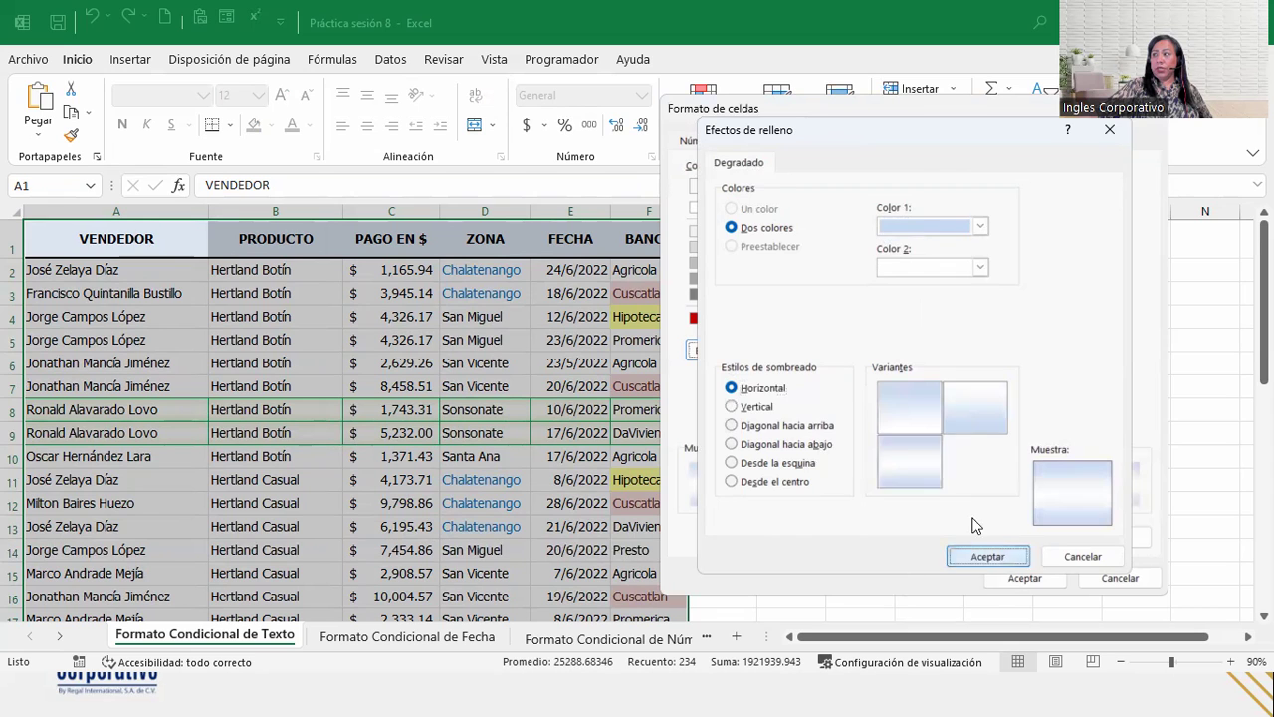
pyautogui.click(986, 556)
# Step: Confirm the format and rule, close the rules manager and deselect to view the result
pyautogui.click(755, 142)
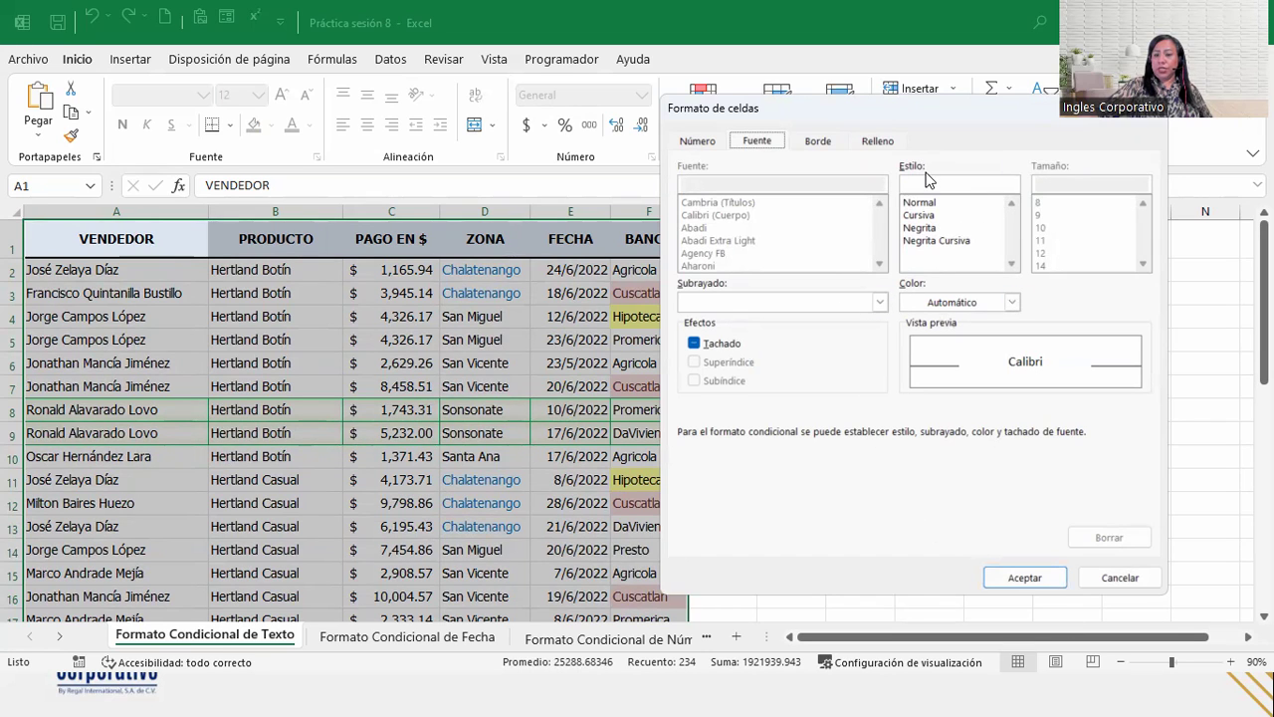
pyautogui.click(1026, 577)
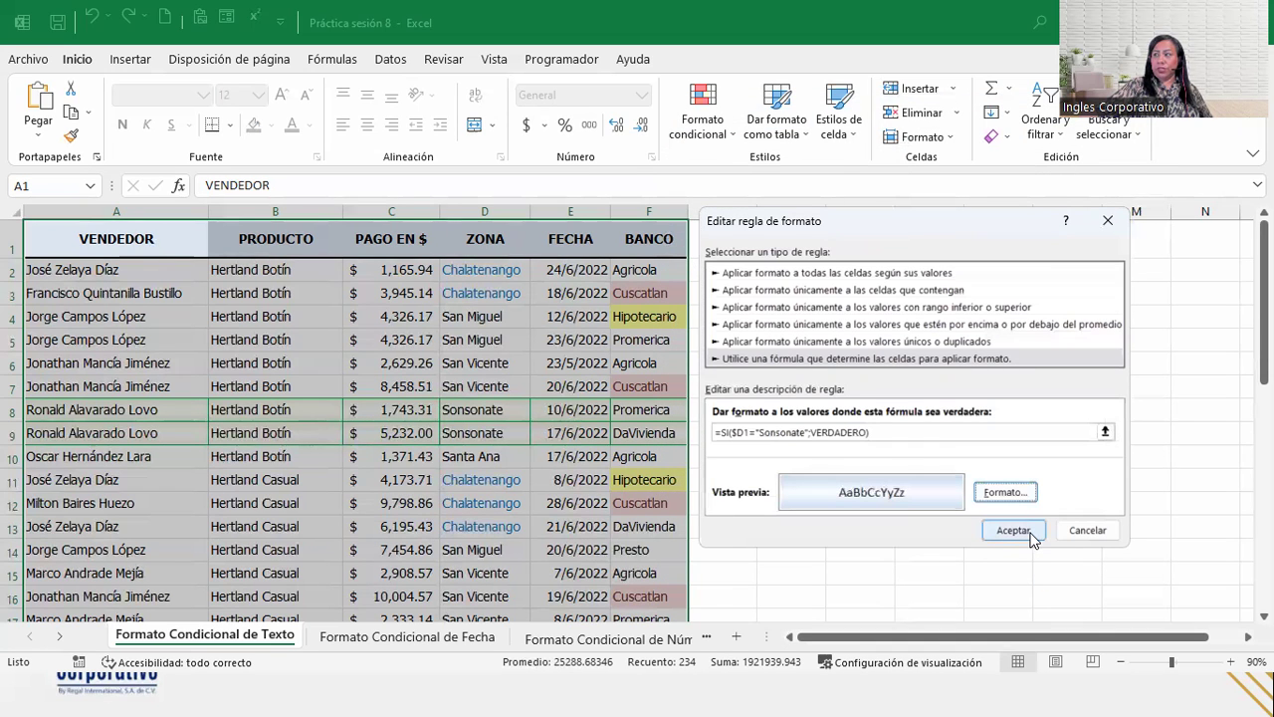
pyautogui.click(1034, 539)
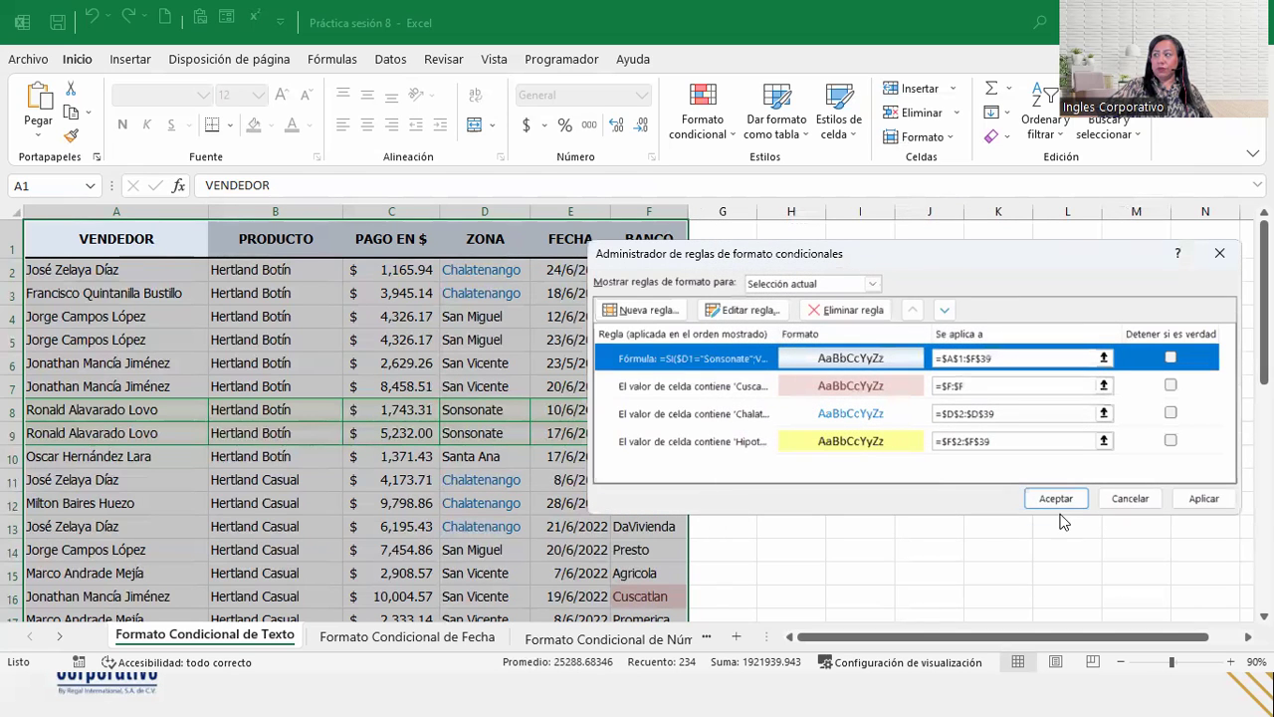
pyautogui.click(1056, 498)
pyautogui.click(447, 505)
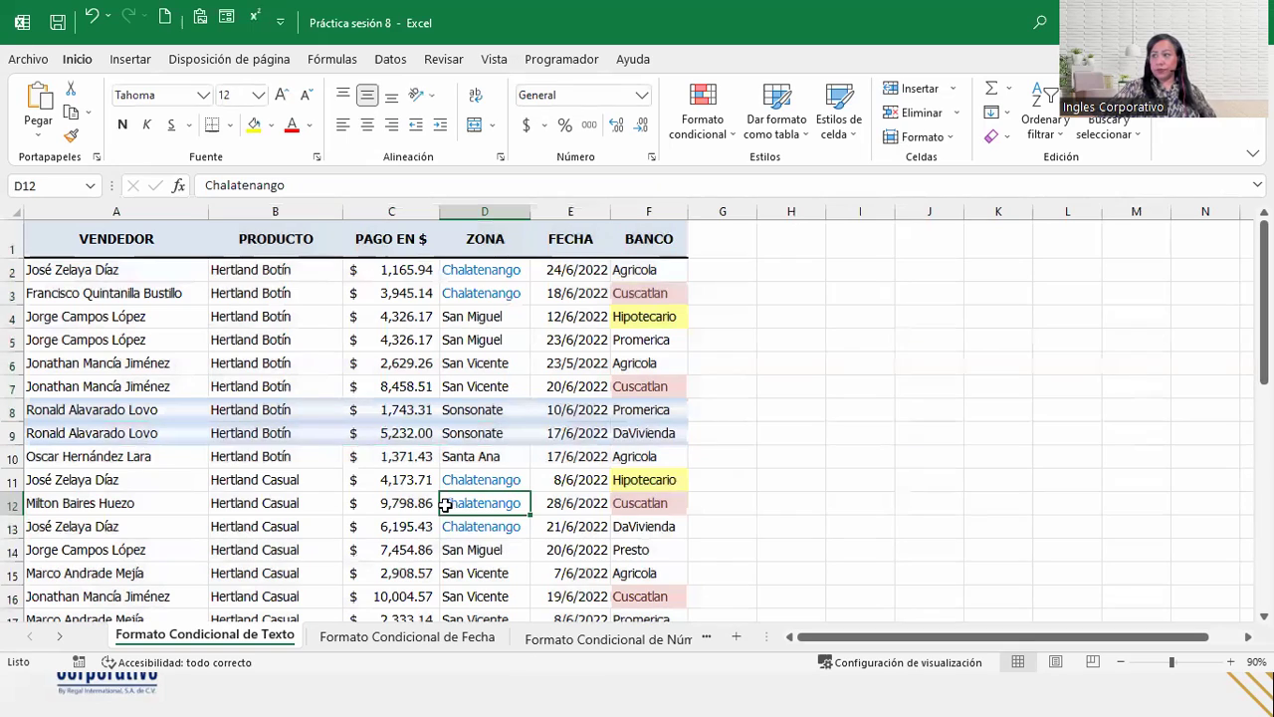
# Step: Check the pale blue Sonsonate rows, then drag-select the table starting from A1
pyautogui.scroll(-3, 398, 464)
pyautogui.scroll(-6, 393, 463)
pyautogui.scroll(6, 388, 462)
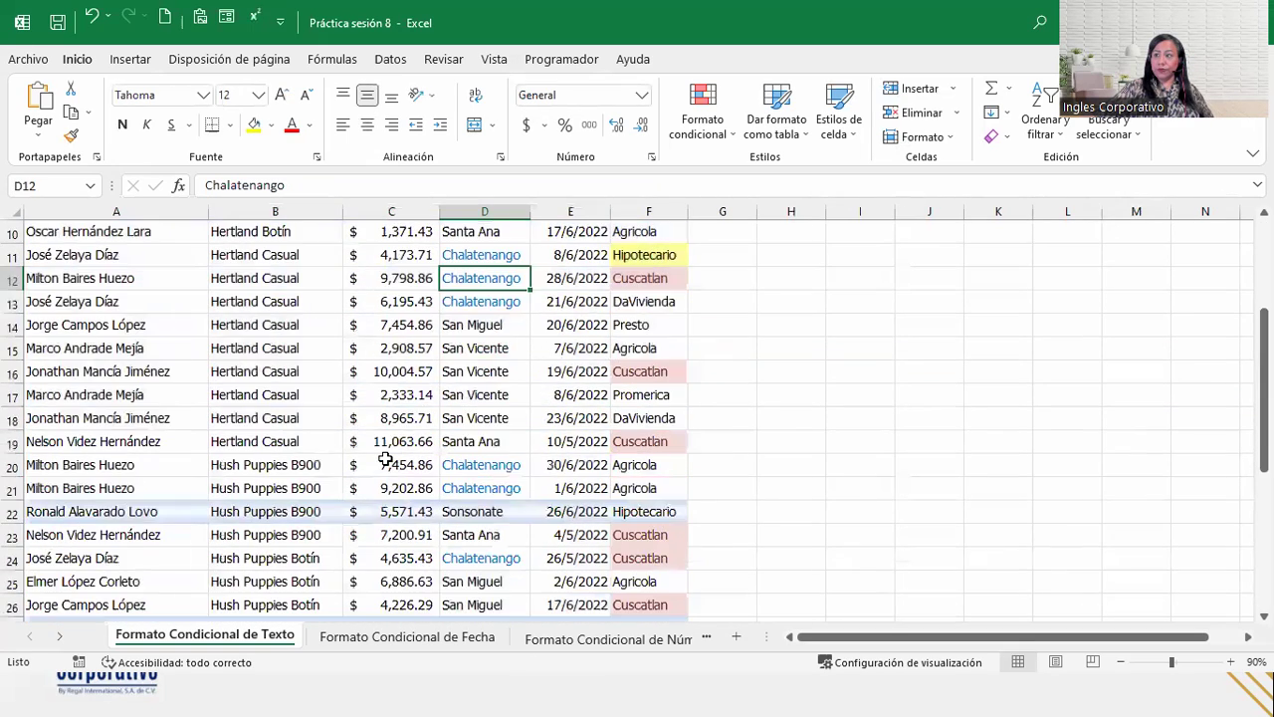
pyautogui.scroll(3, 383, 461)
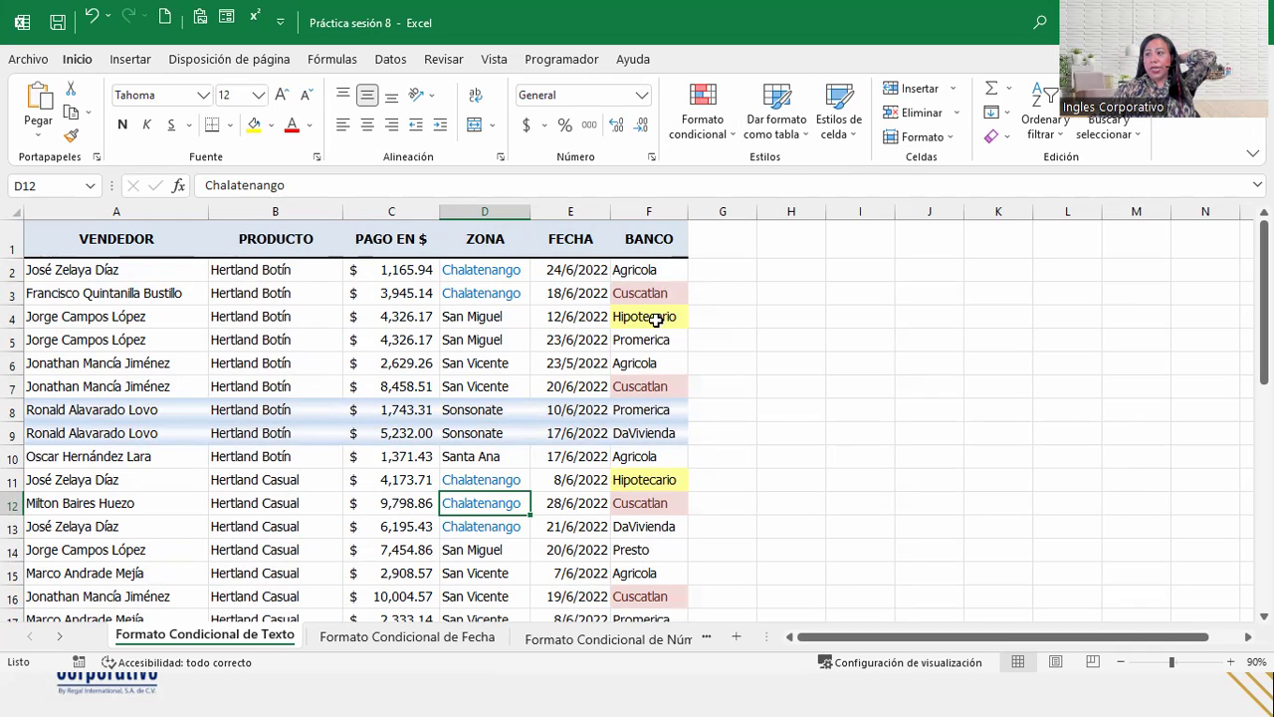
pyautogui.moveTo(51, 227); pyautogui.dragTo(661, 512)
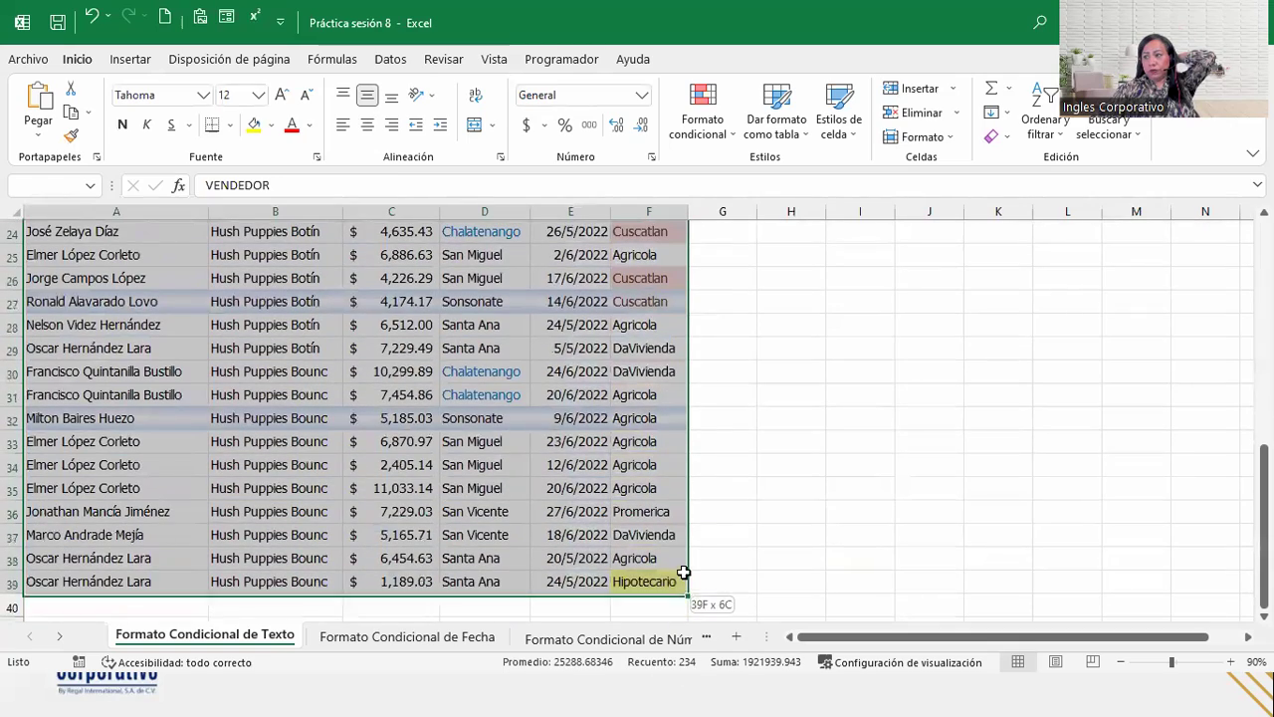
# Step: Extend the selection to row 39 and open the =SI($D1="Sonsonate";VERDADERO) rule from Manage Rules
pyautogui.moveTo(662, 511); pyautogui.dragTo(683, 572)
pyautogui.click(723, 92)
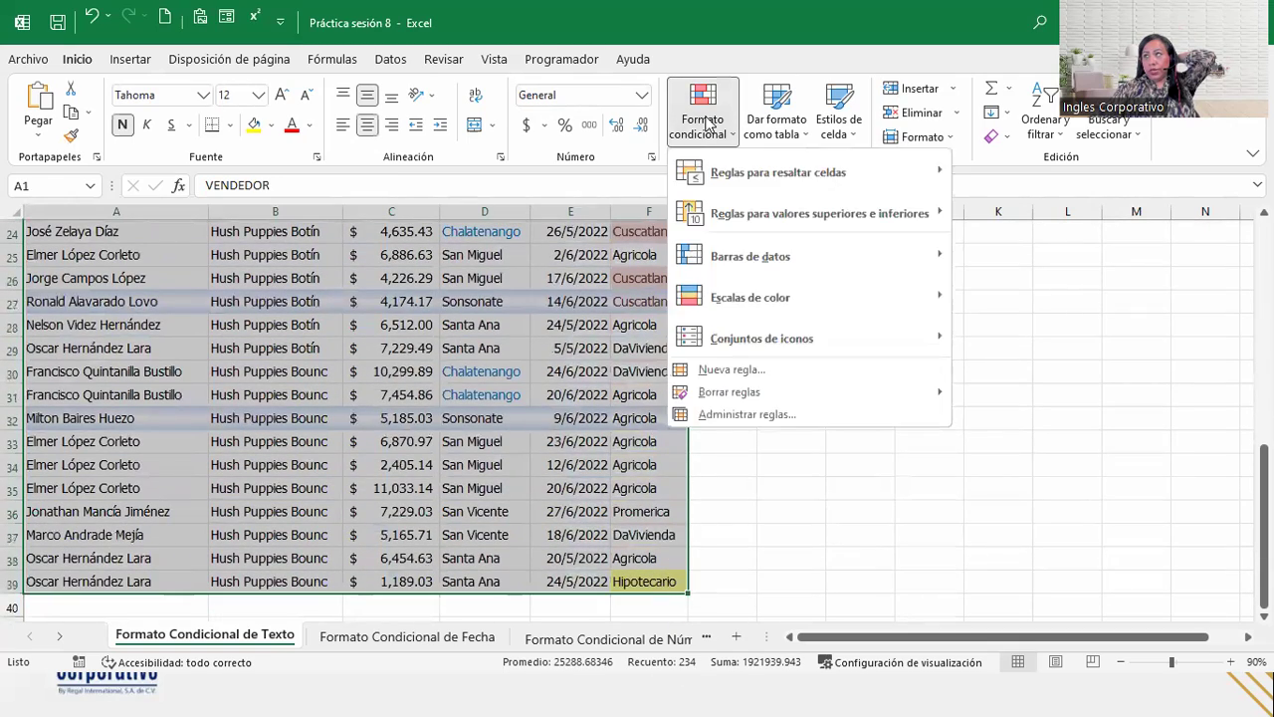
pyautogui.click(784, 422)
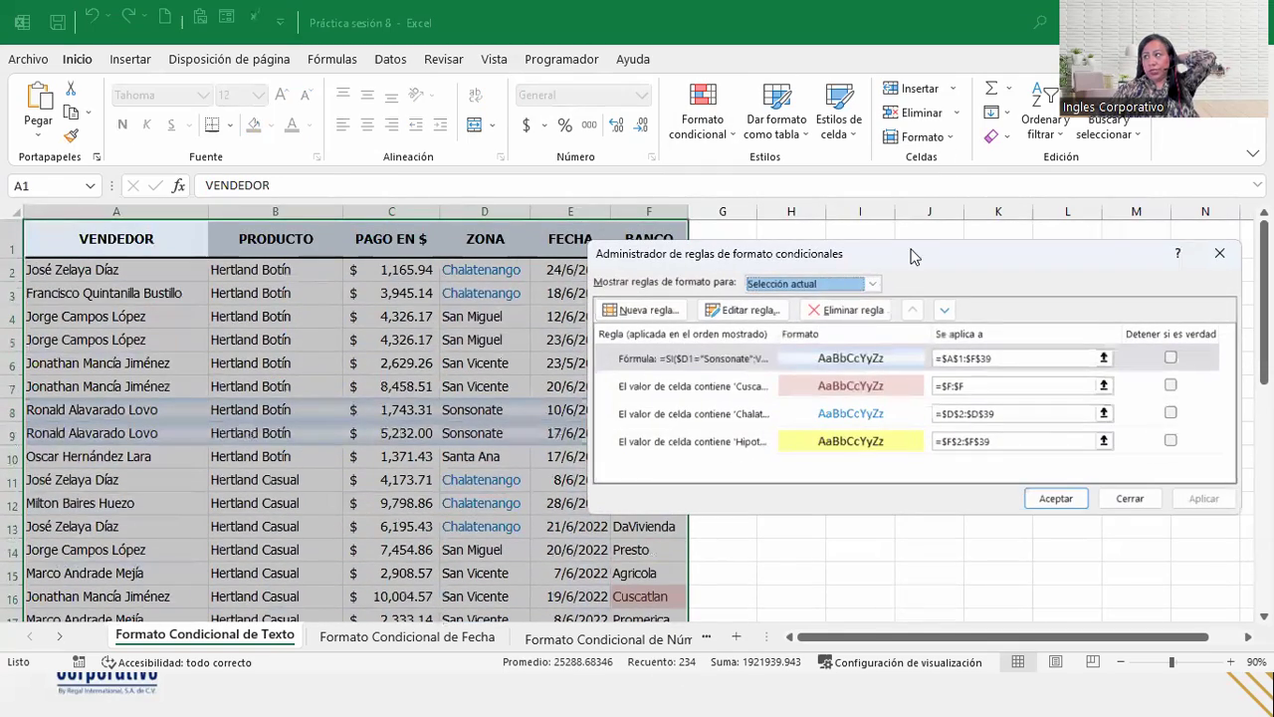
pyautogui.moveTo(903, 255); pyautogui.dragTo(669, 250)
pyautogui.click(487, 361)
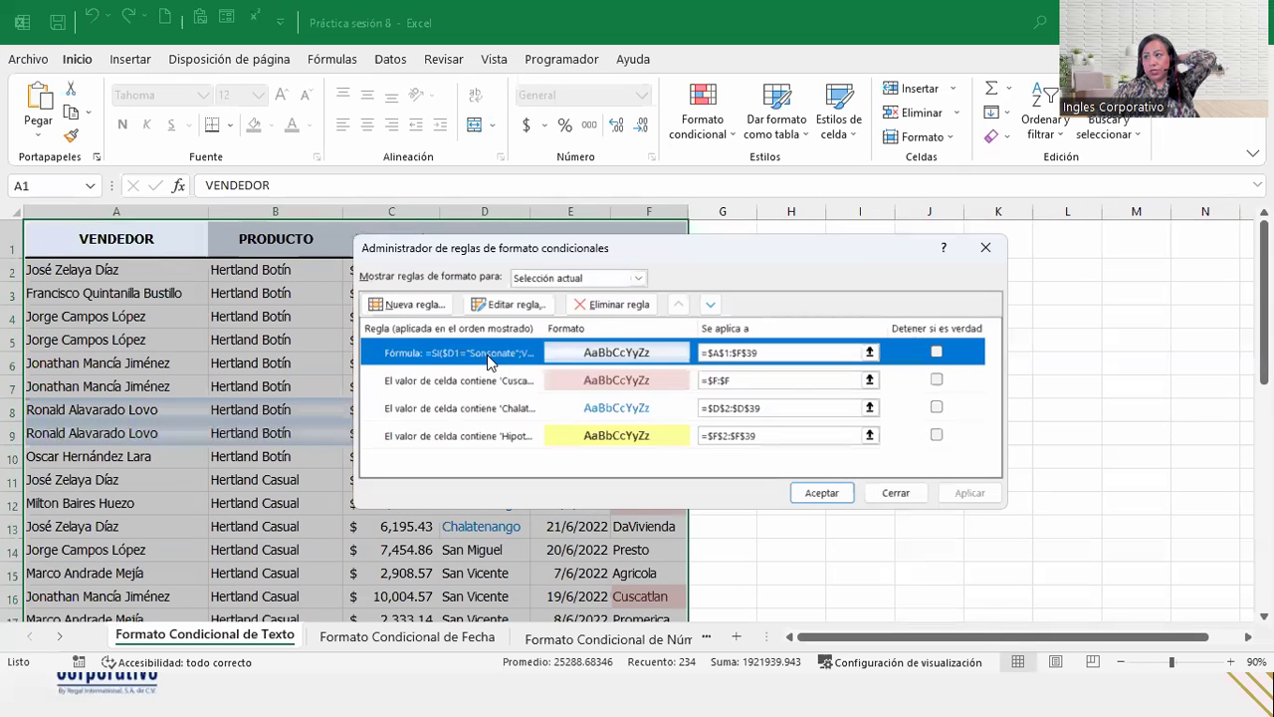
pyautogui.doubleClick(488, 360)
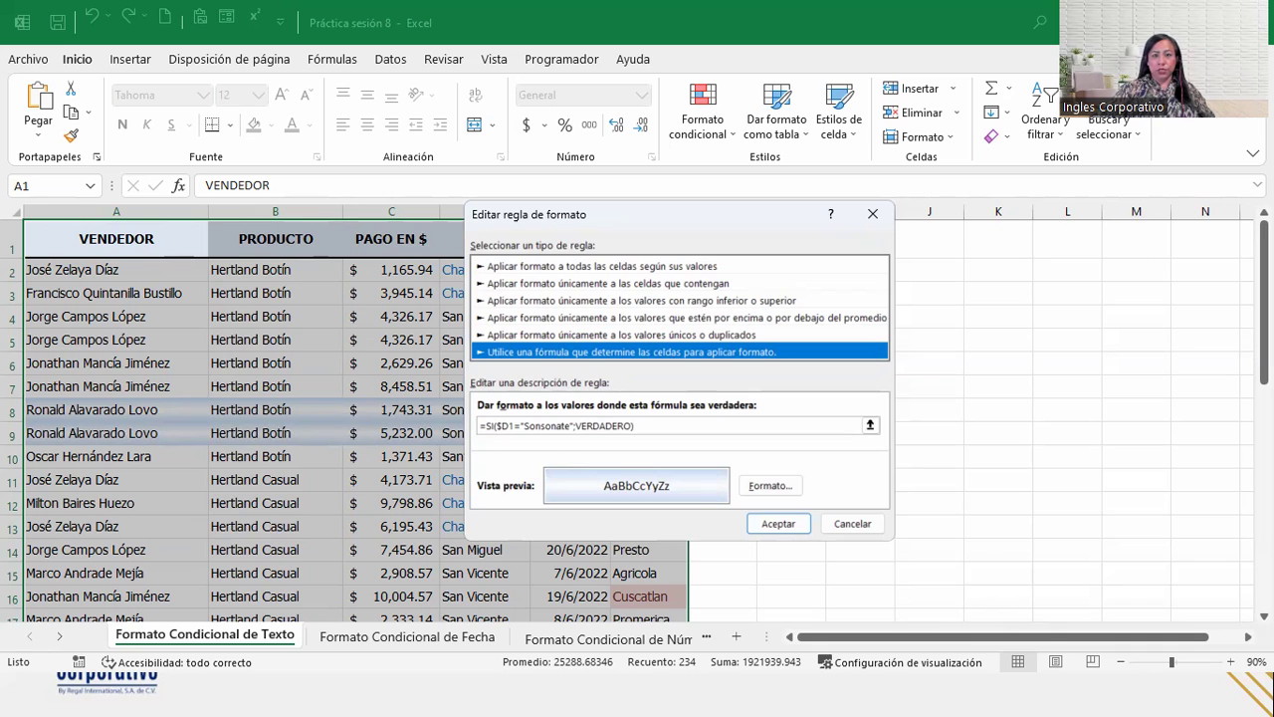
# Step: Switch to the Zoom meeting and back to the Práctica sesión 8 workbook's sheet top
pyautogui.hotkey('alt', 'Tab')
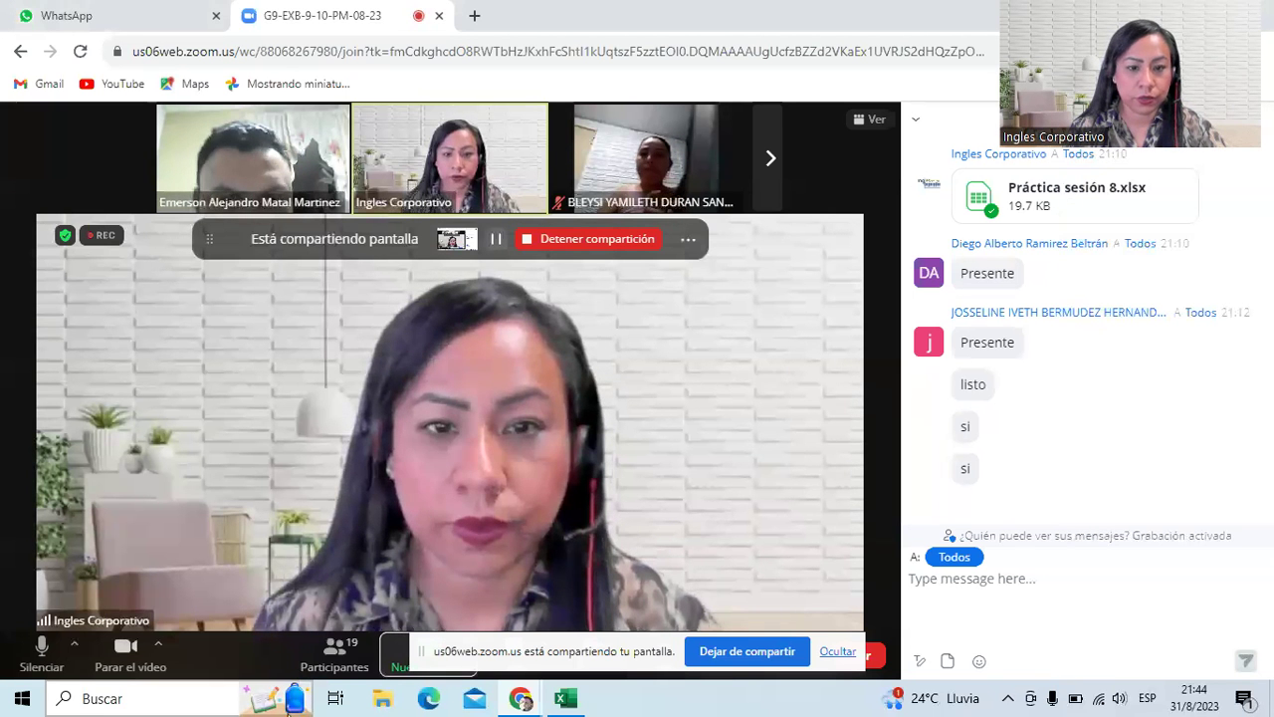
pyautogui.hotkey('alt', 'Tab')
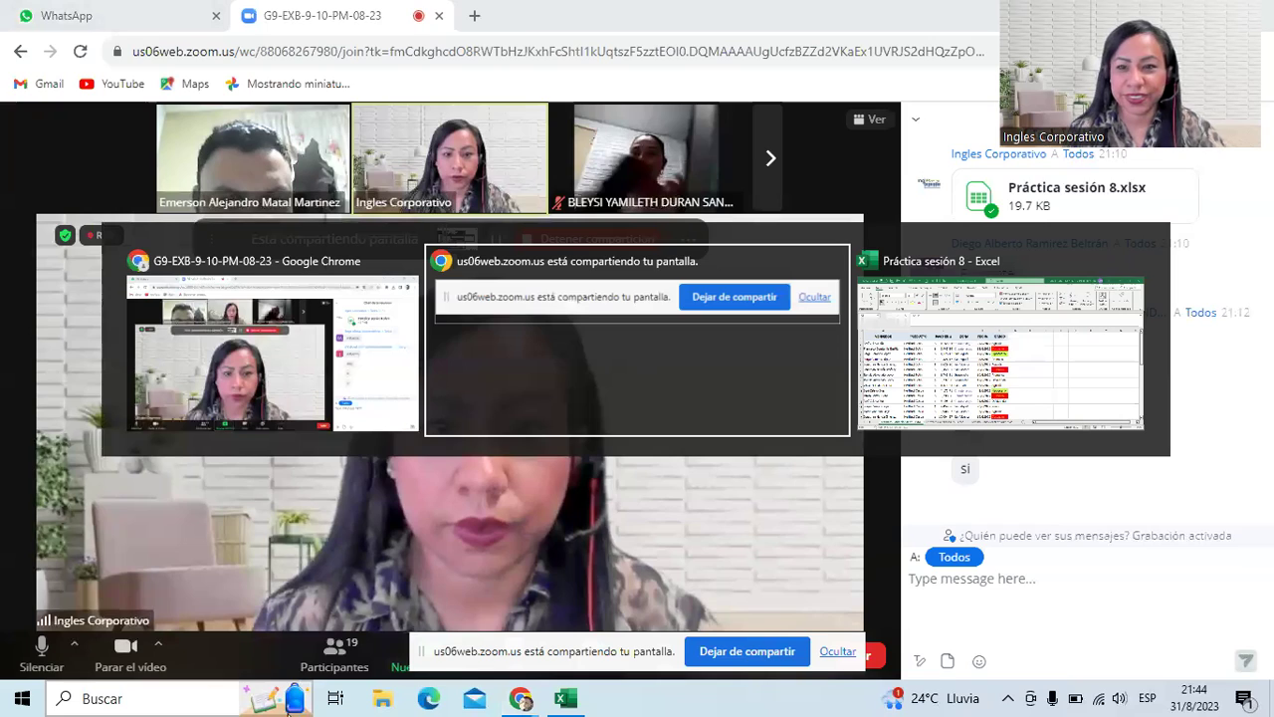
pyautogui.scroll(-2, 645, 387)
pyautogui.scroll(2, 646, 388)
pyautogui.click(797, 412)
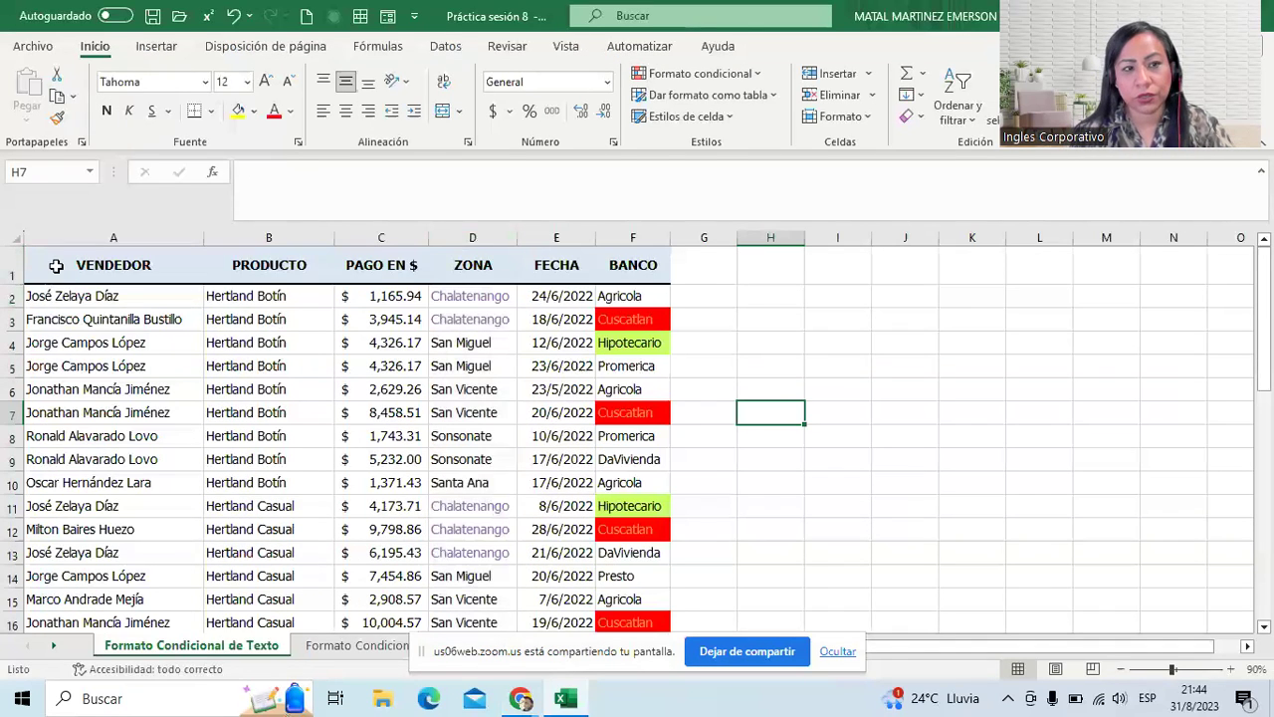
# Step: Jump to A1 and drag-select the sales table down to F39
pyautogui.hotkey('ctrl', 'Home')
pyautogui.moveTo(61, 269)
pyautogui.mouseDown()
pyautogui.moveTo(390, 576)
pyautogui.moveTo(625, 670)
pyautogui.moveTo(690, 587)
pyautogui.mouseUp()
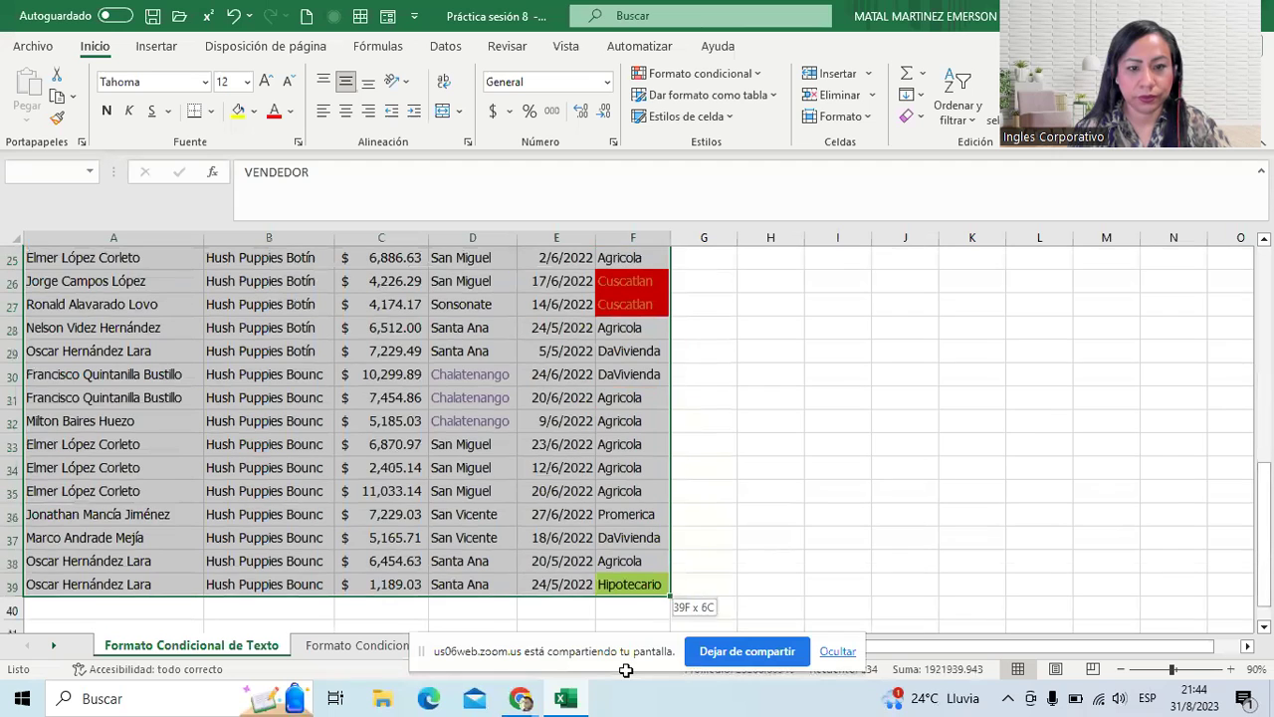
pyautogui.scroll(8, 690, 586)
pyautogui.moveTo(62, 265)
pyautogui.mouseDown()
pyautogui.moveTo(62, 287)
pyautogui.moveTo(637, 641)
pyautogui.moveTo(671, 588)
pyautogui.mouseUp()
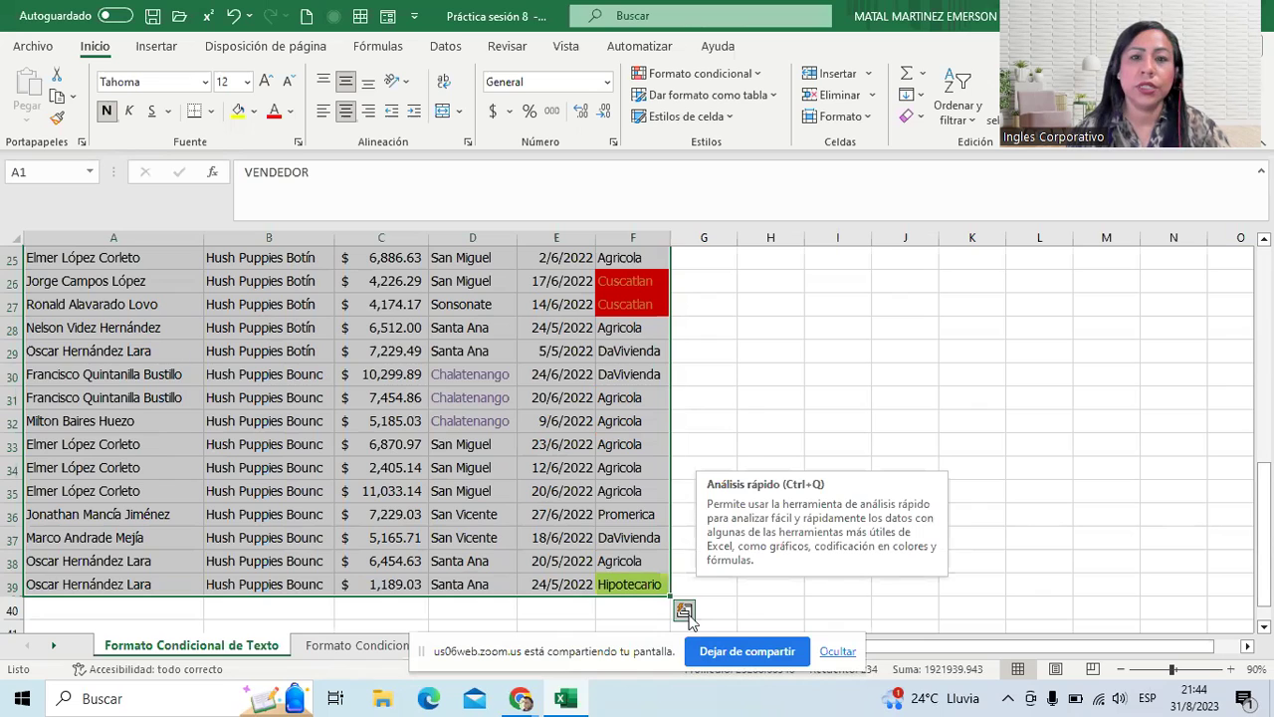
# Step: In Manage Rules, select the =SI($D1="Sonsonate";VERDADERO) rule and open it with Edit Rule
pyautogui.click(721, 78)
pyautogui.moveTo(751, 104)
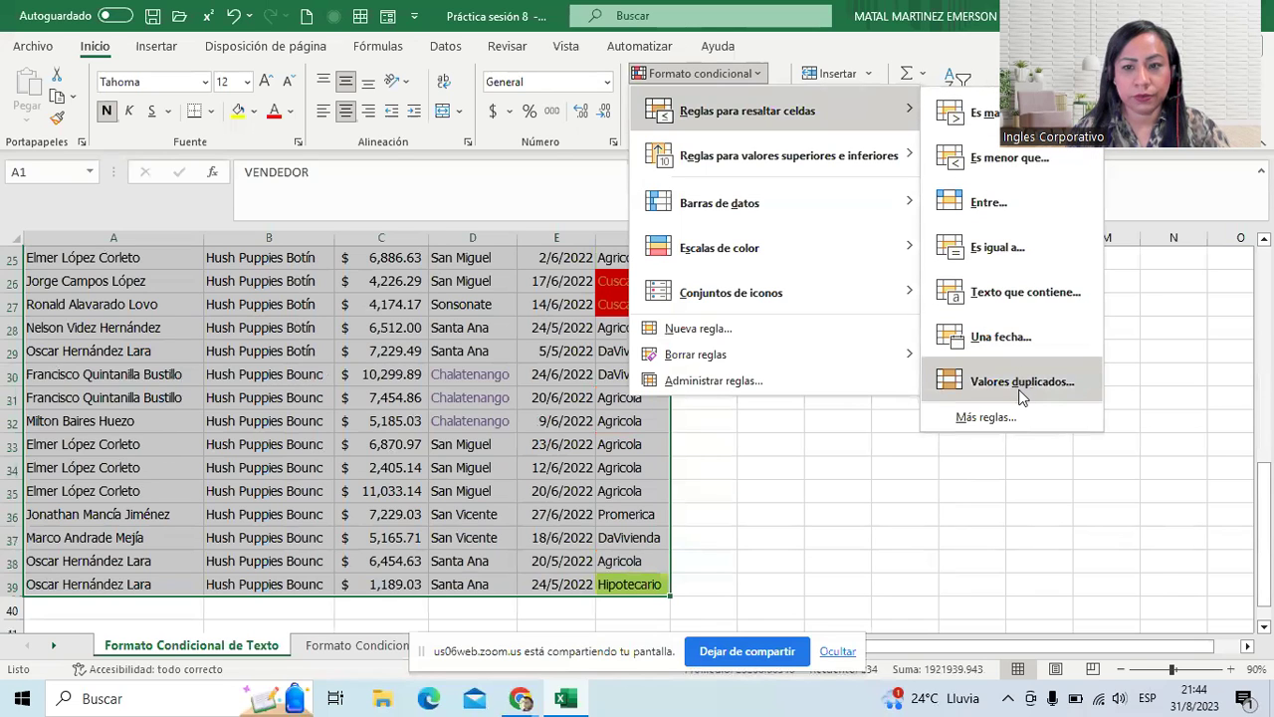
pyautogui.click(711, 374)
pyautogui.scroll(8, 711, 374)
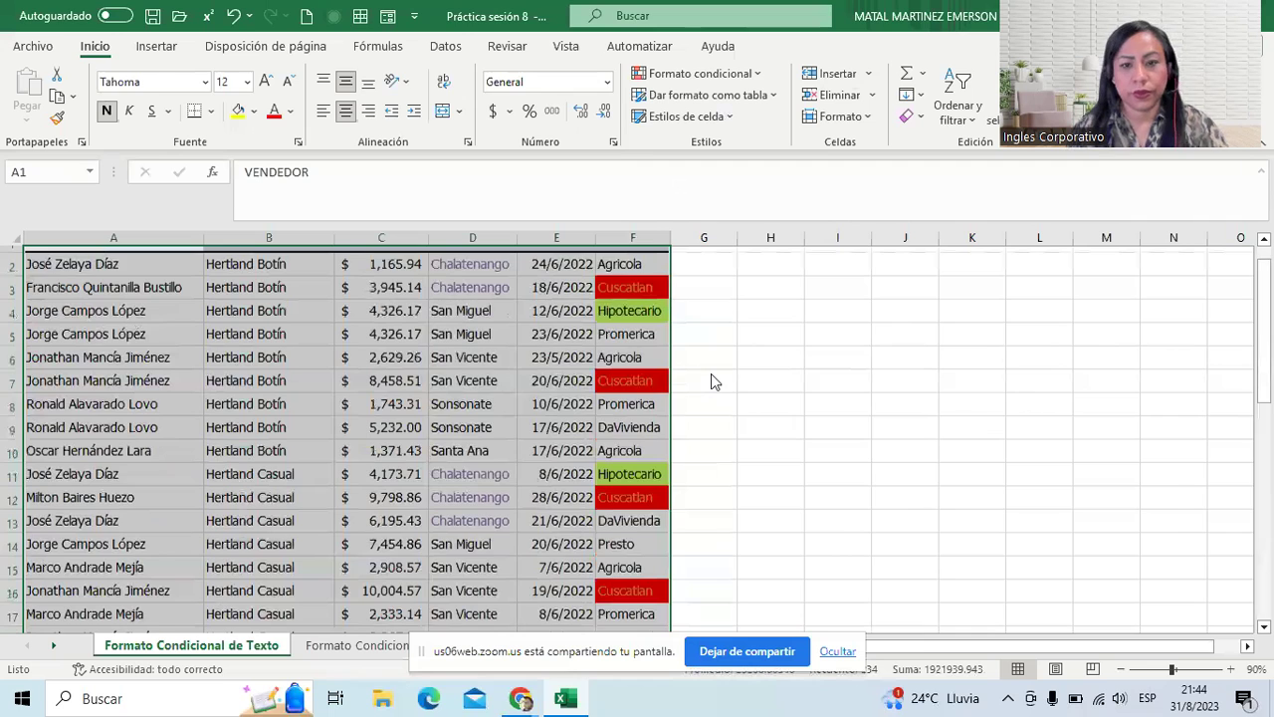
pyautogui.moveTo(901, 328); pyautogui.dragTo(826, 265)
pyautogui.scroll(-1, 841, 356)
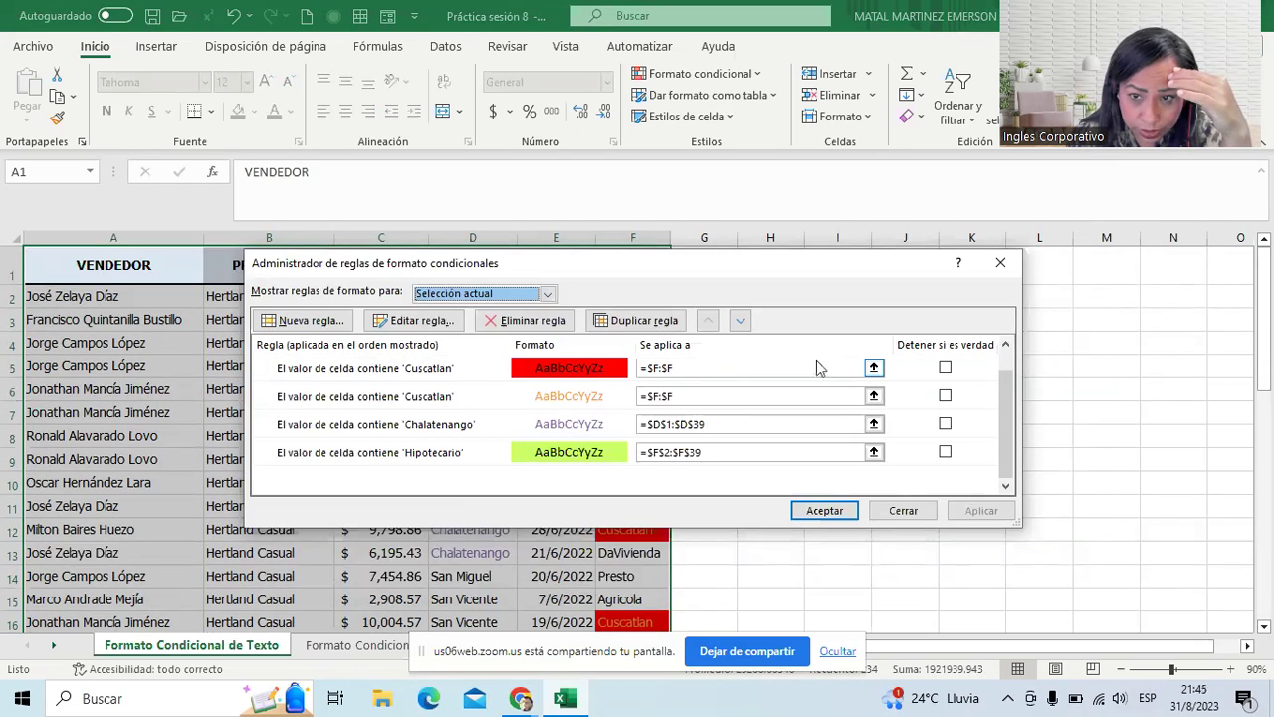
pyautogui.scroll(1, 752, 416)
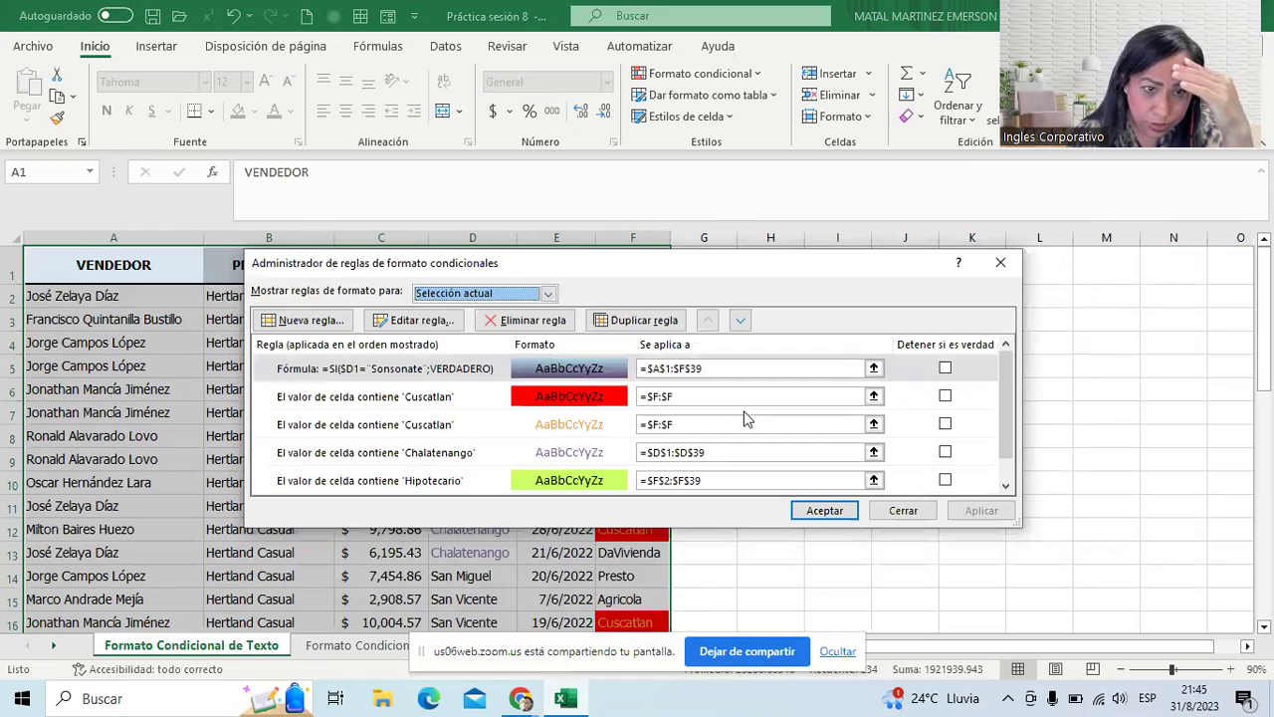
pyautogui.click(718, 367)
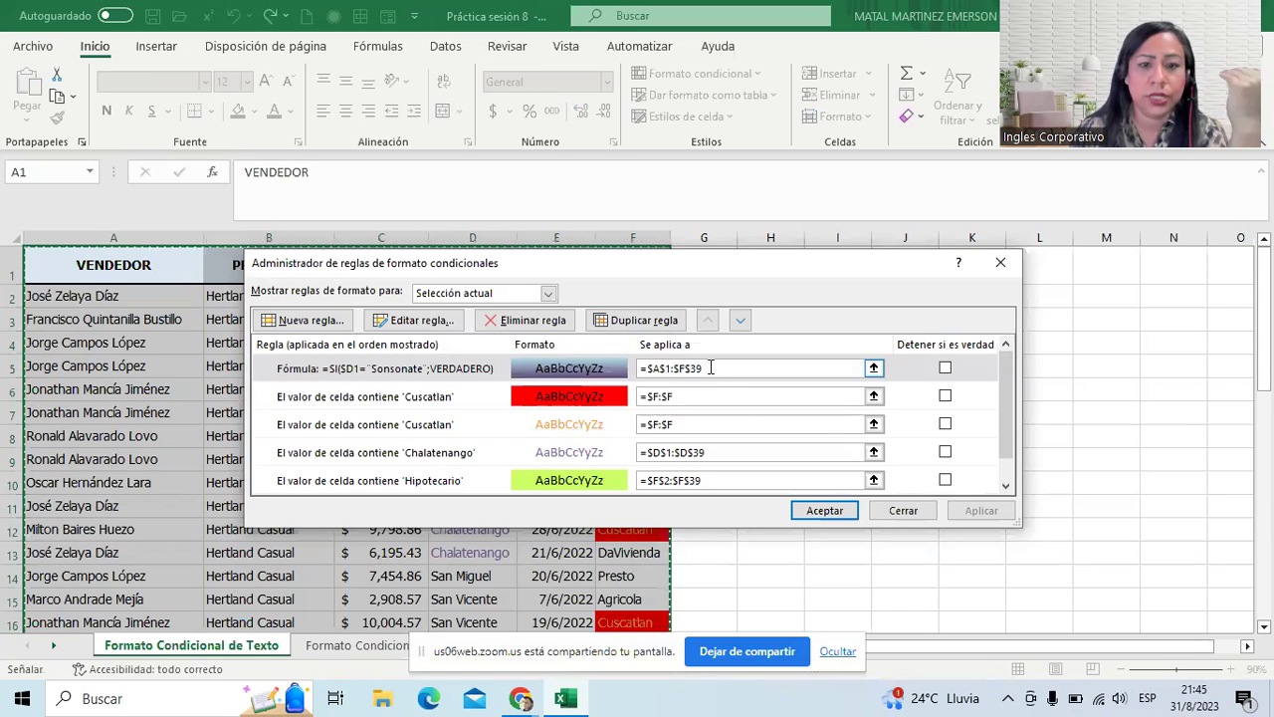
pyautogui.click(659, 371)
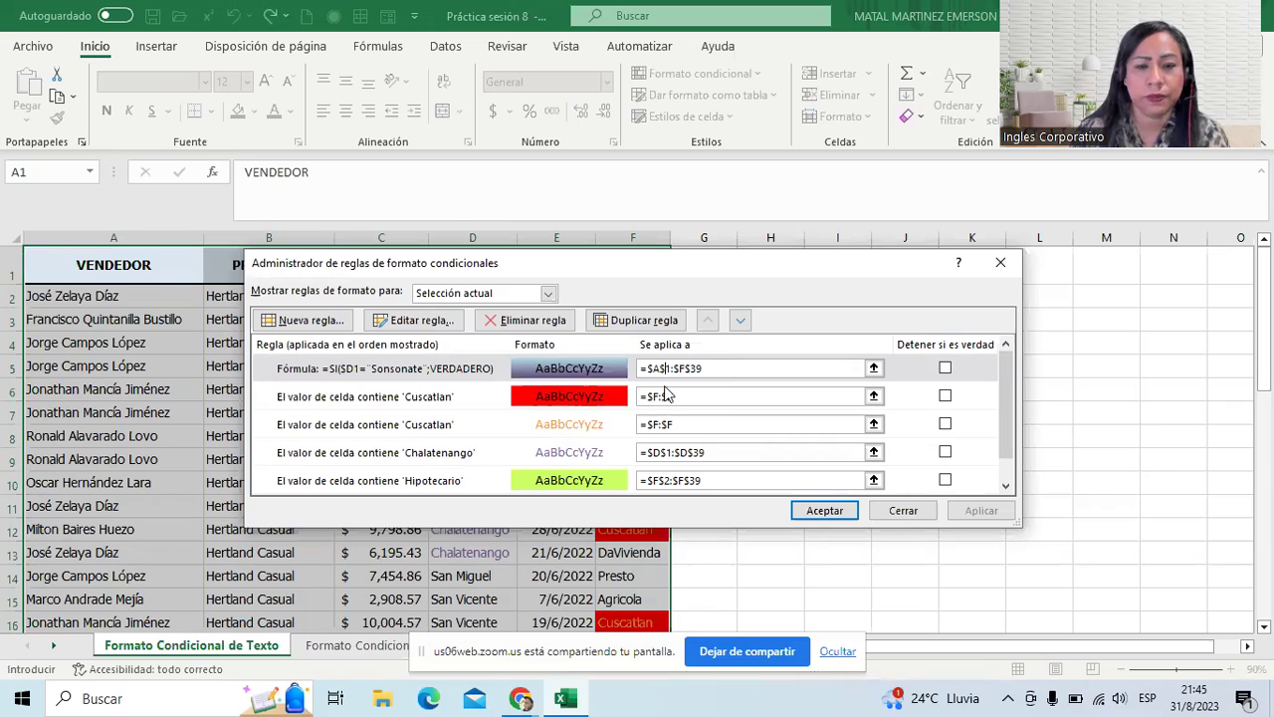
pyautogui.click(408, 372)
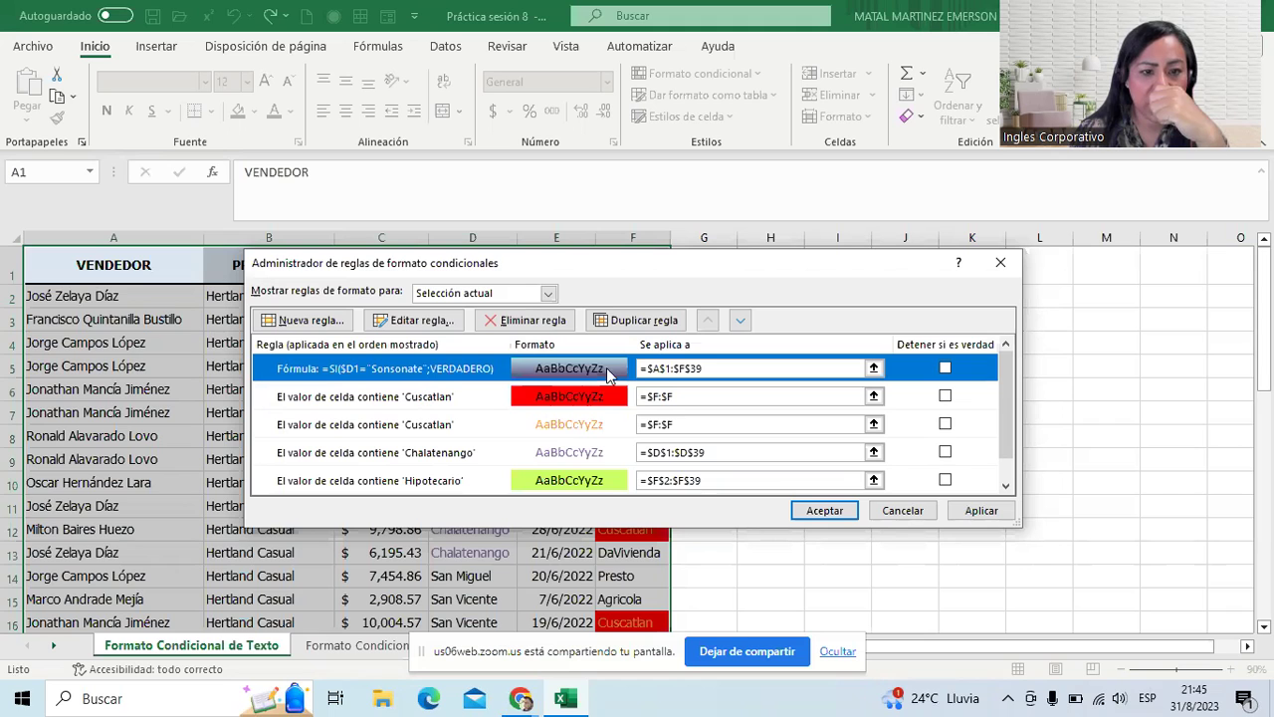
pyautogui.click(398, 320)
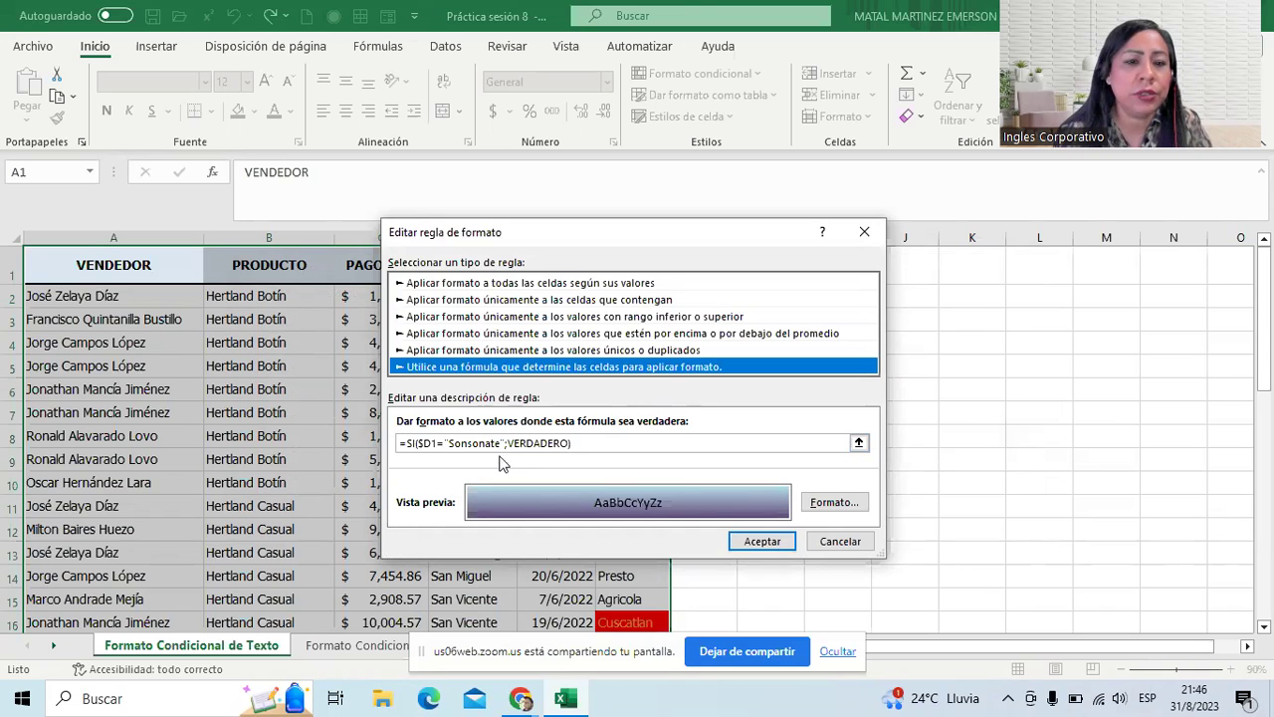
# Step: Rework the rule formula so it checks the absolute column reference $D1 against Sonsonate
pyautogui.click(450, 445)
pyautogui.press('Delete')
pyautogui.write('S')
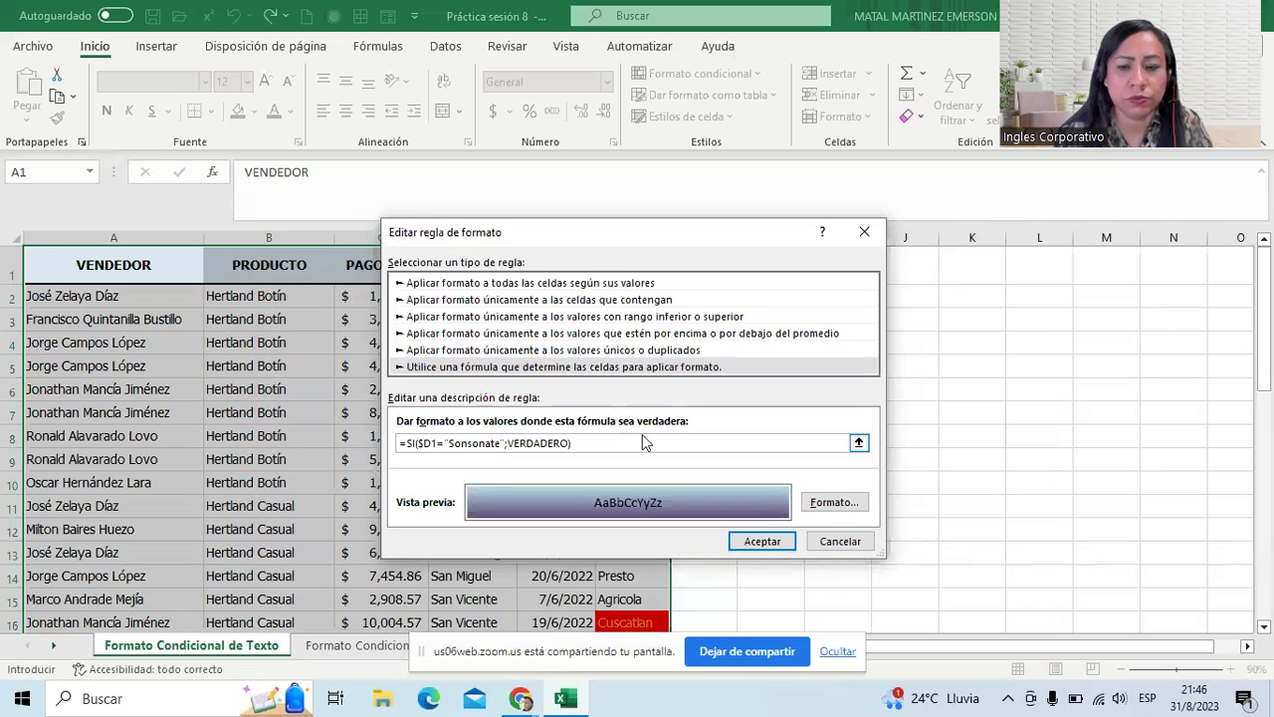
pyautogui.press('BackSpace')
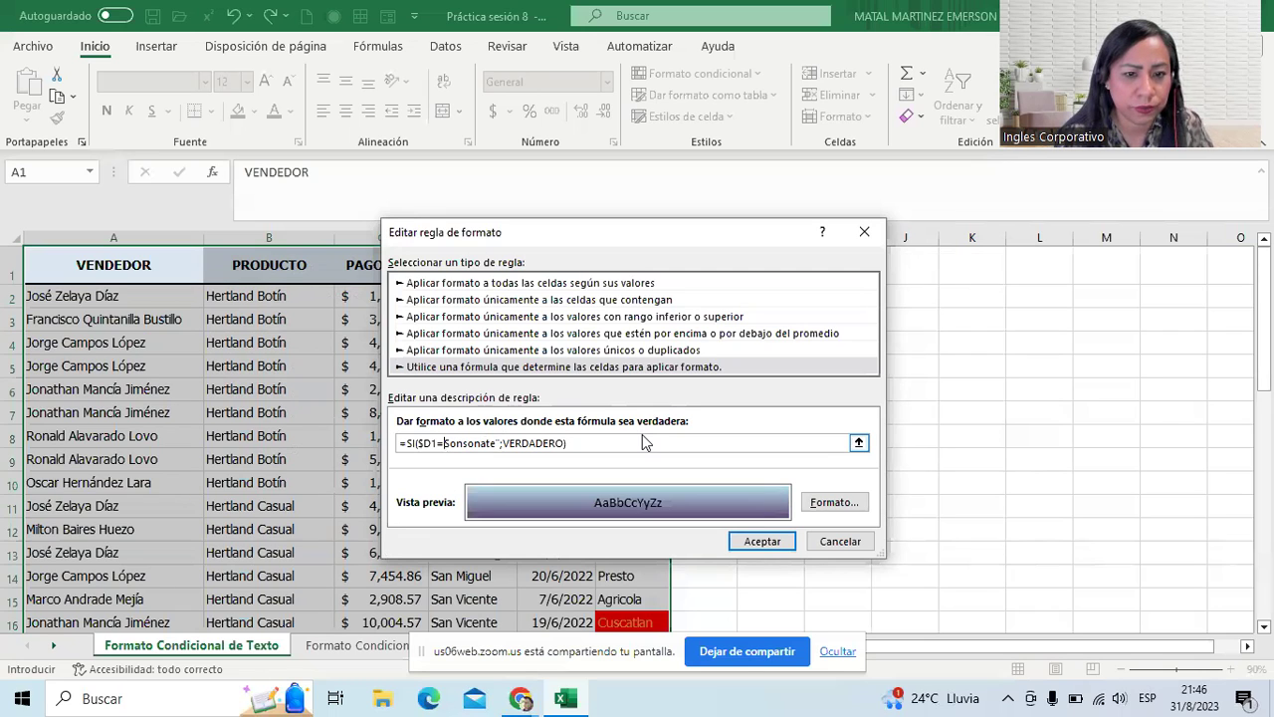
pyautogui.write('"+')
pyautogui.press('Right')
pyautogui.press('Right')
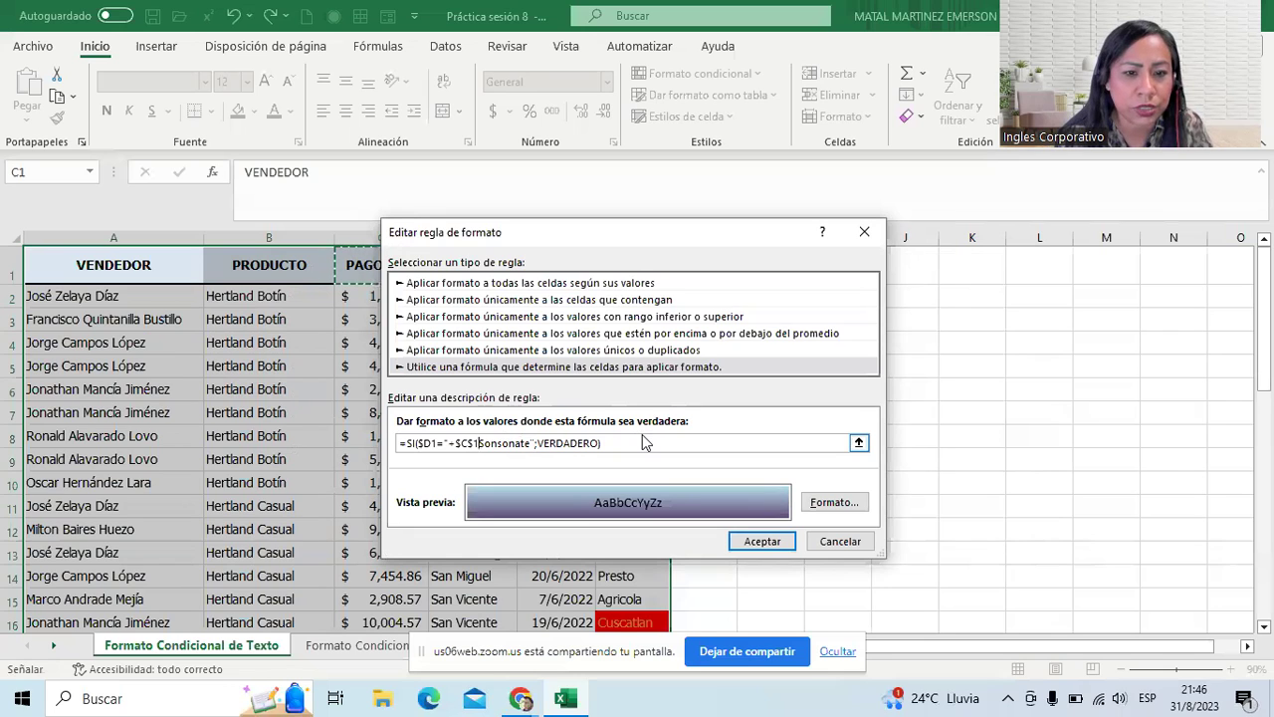
pyautogui.press('BackSpace')
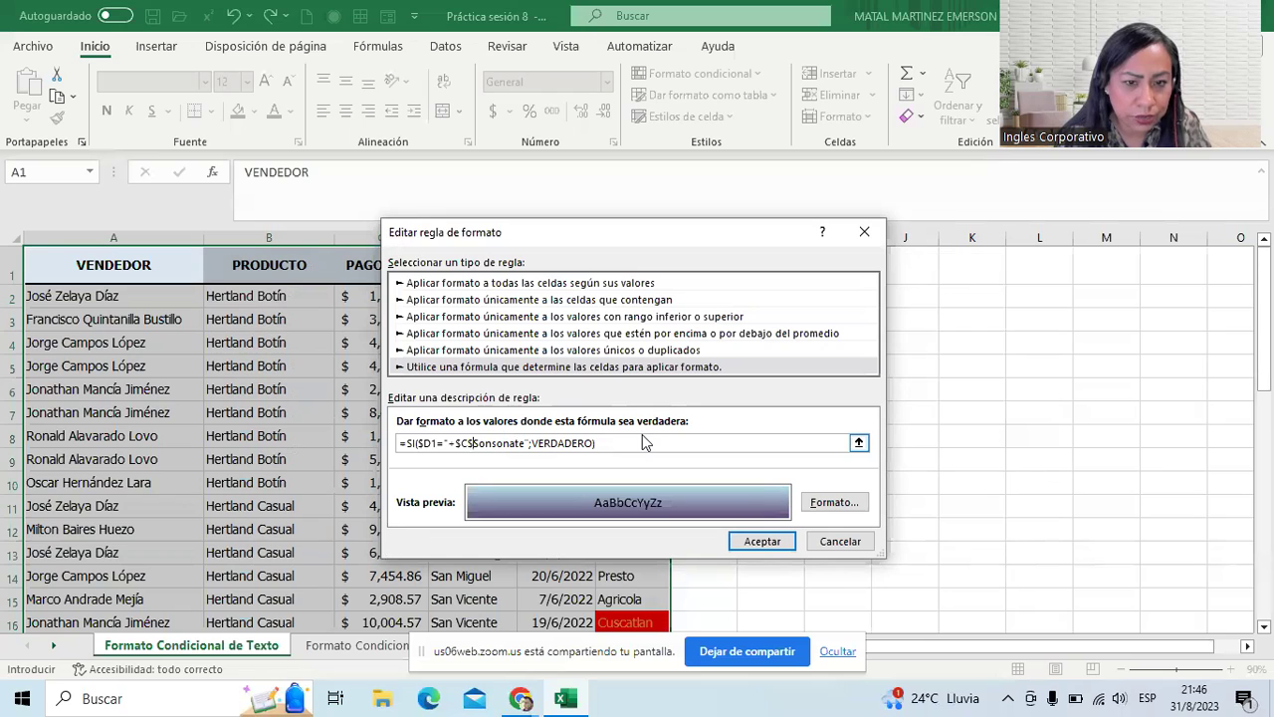
pyautogui.press('Delete')
pyautogui.press('BackSpace')
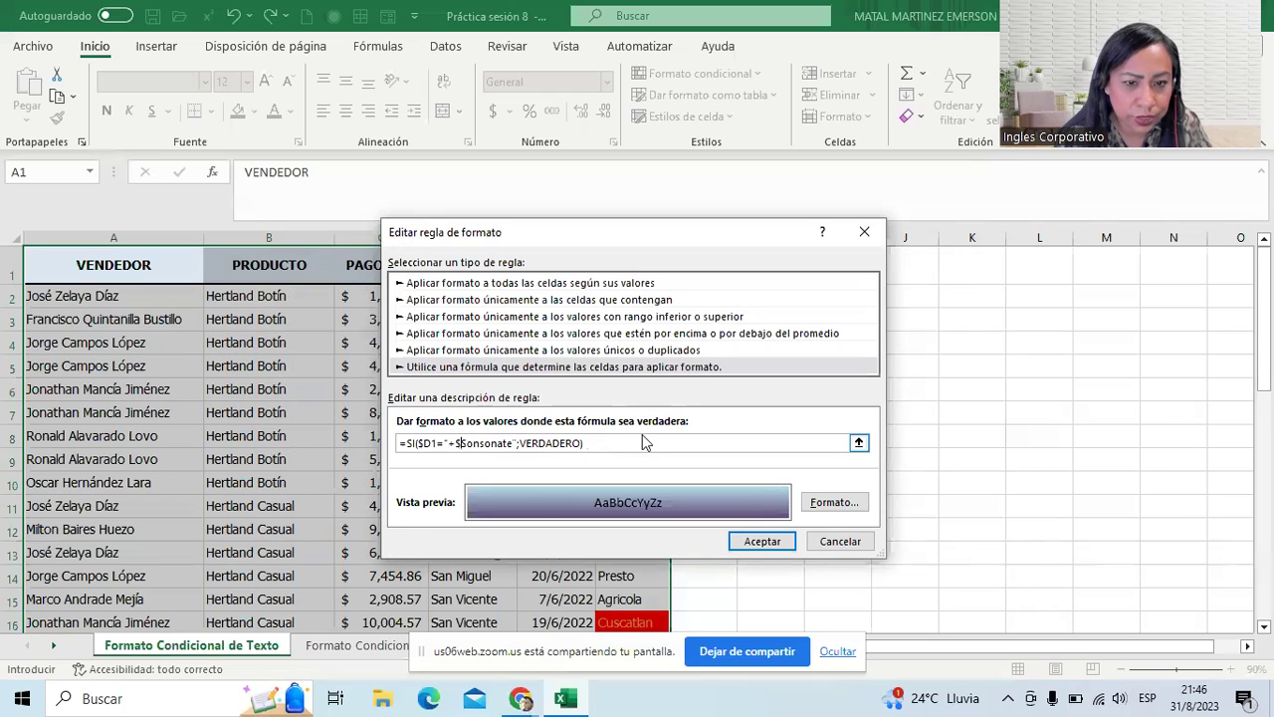
pyautogui.press('BackSpace')
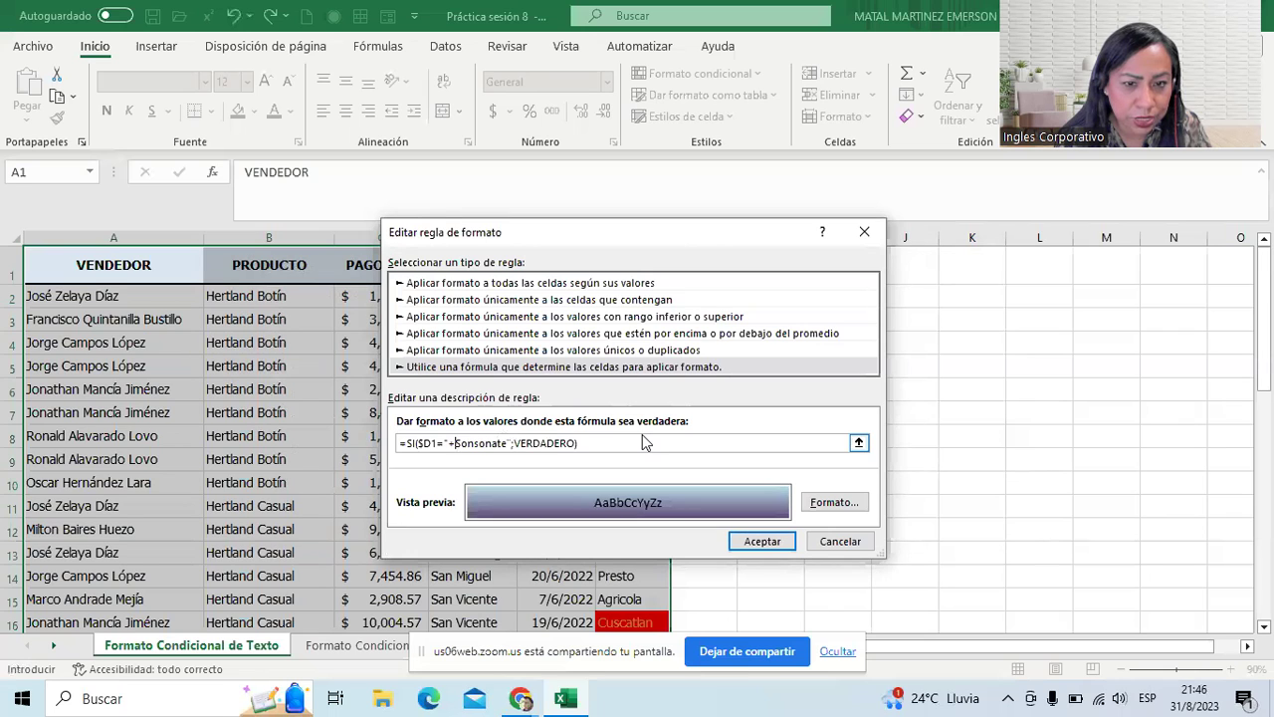
pyautogui.press('BackSpace')
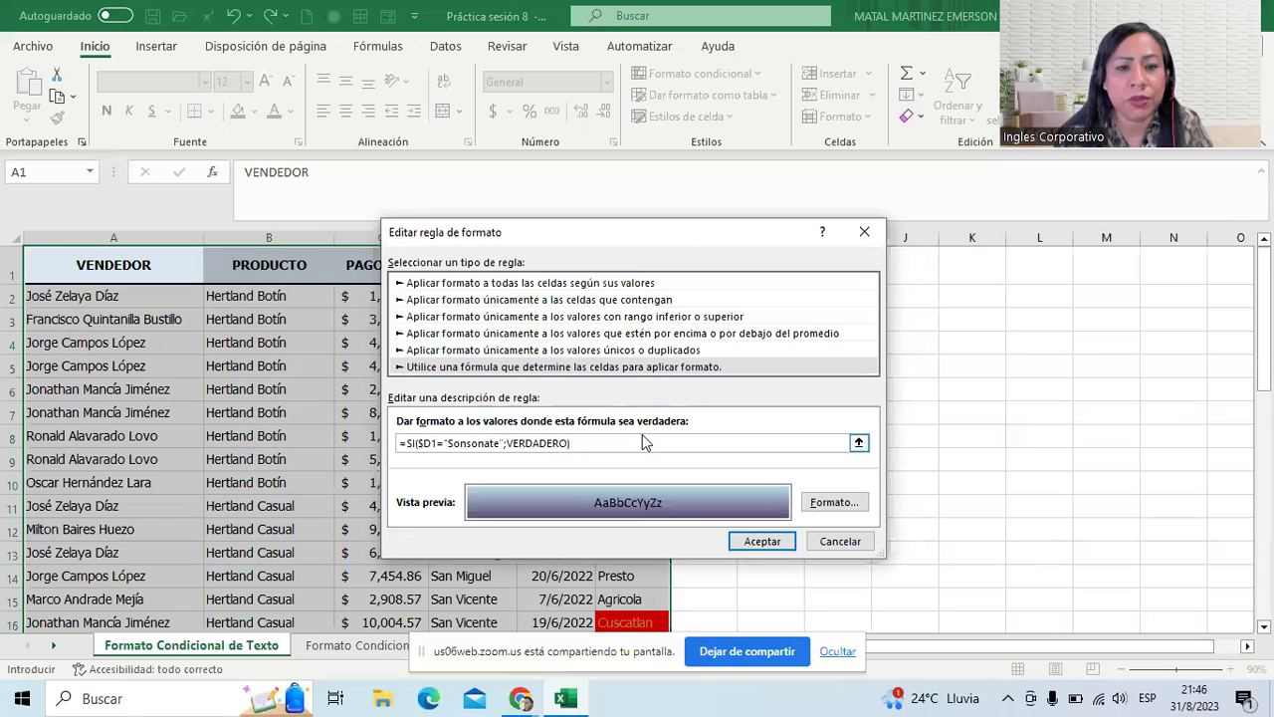
# Step: Finish the formula as =SI($D1="Sonsonate";VERDADERO) and accept both rule dialogs
pyautogui.click(501, 443)
pyautogui.press('BackSpace')
pyautogui.write('"')
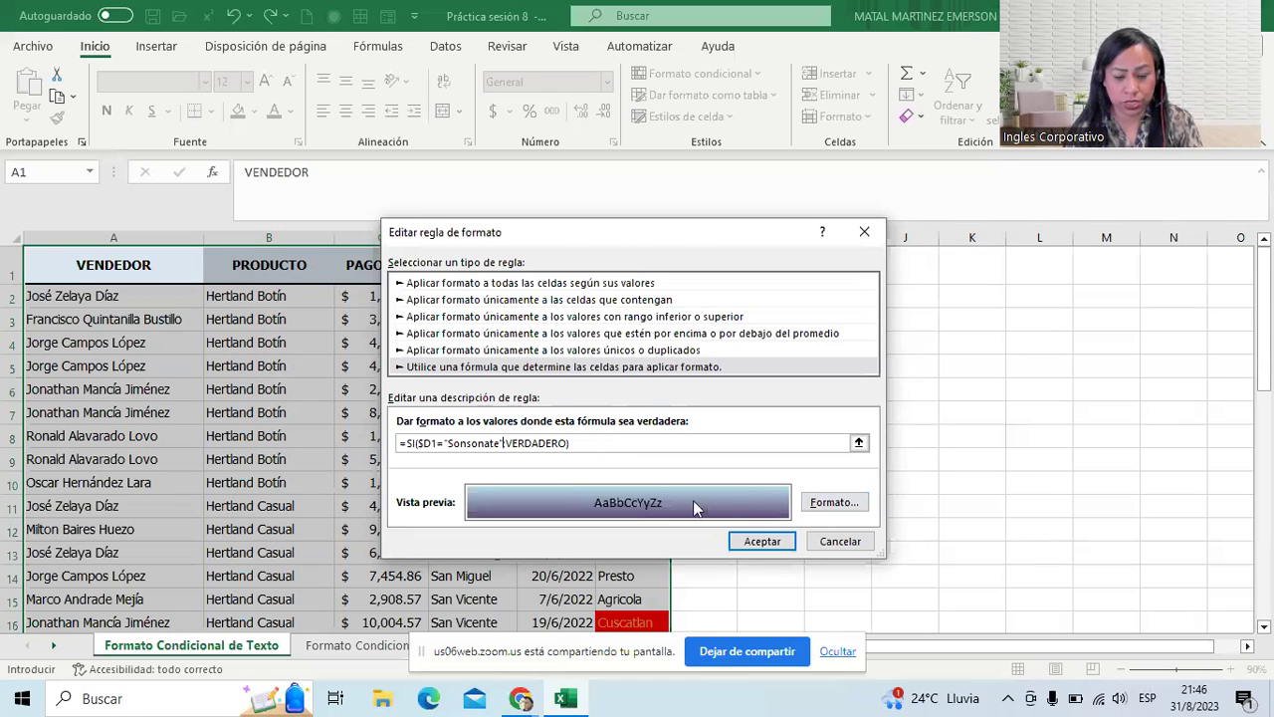
pyautogui.click(762, 544)
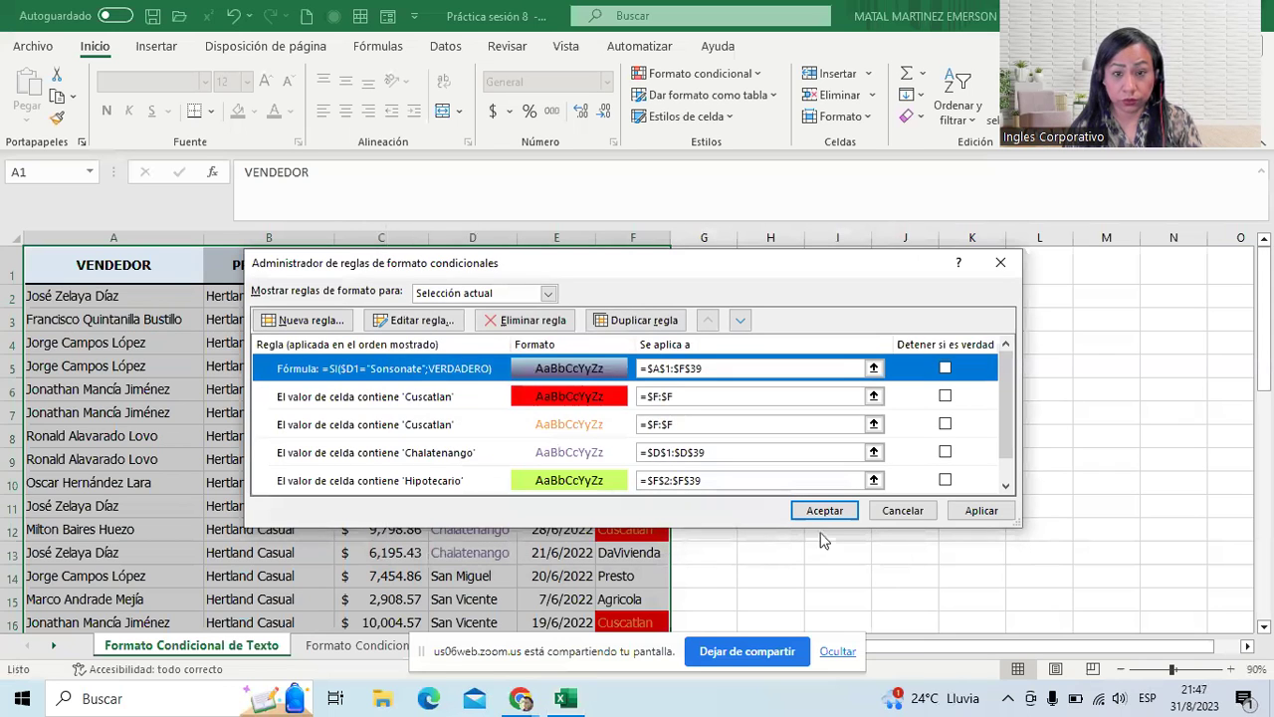
pyautogui.click(826, 517)
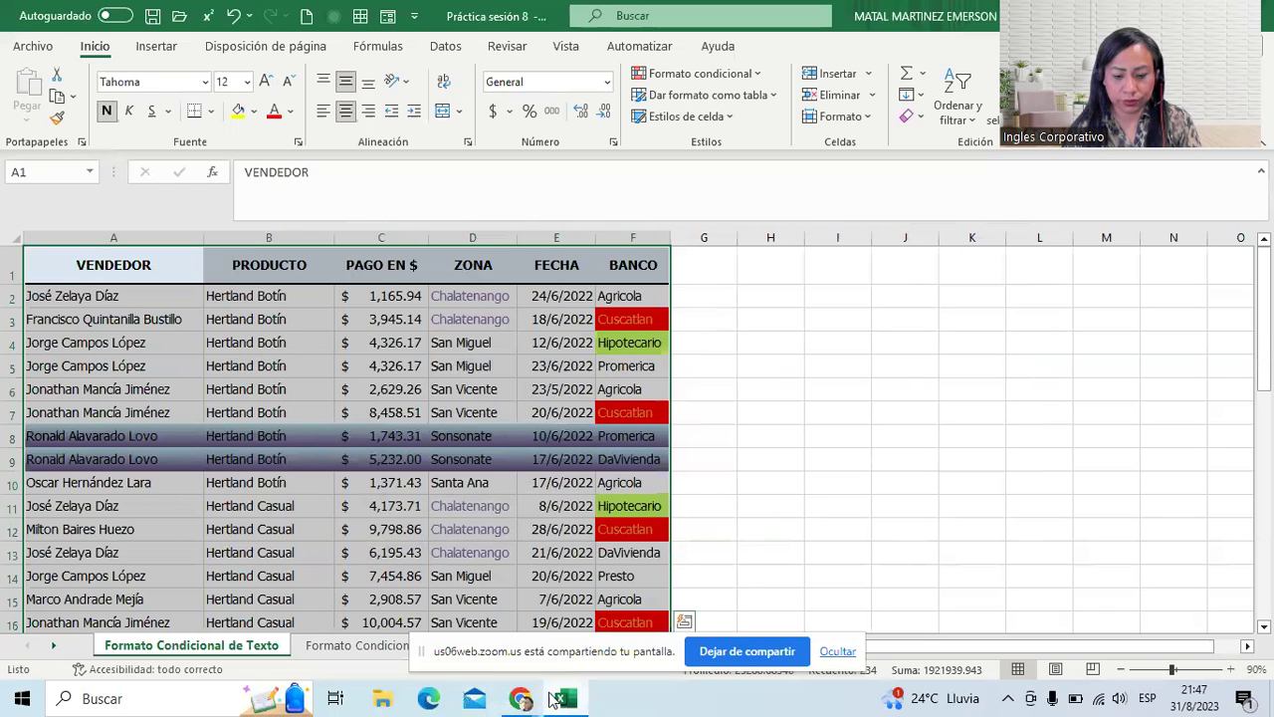
pyautogui.click(533, 700)
# Step: Go to the Zoom meeting, click Silenciar, then Dejar de compartir
pyautogui.click(418, 622)
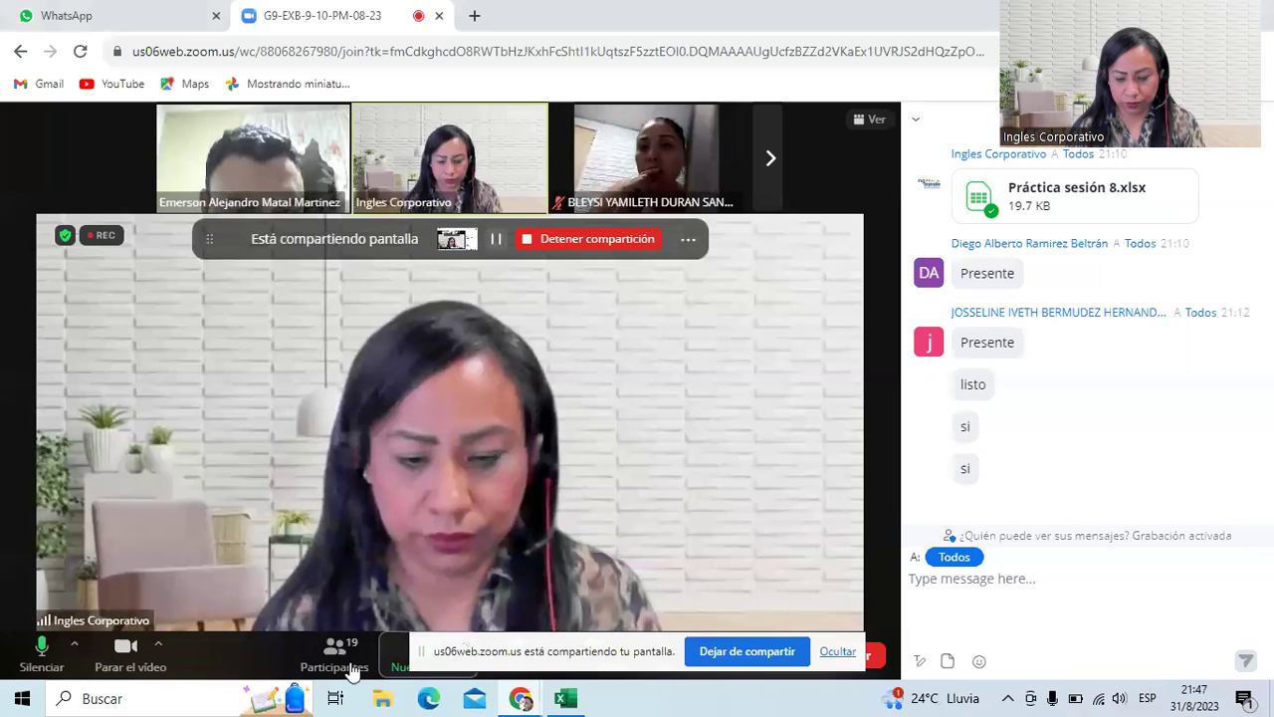
pyautogui.click(42, 652)
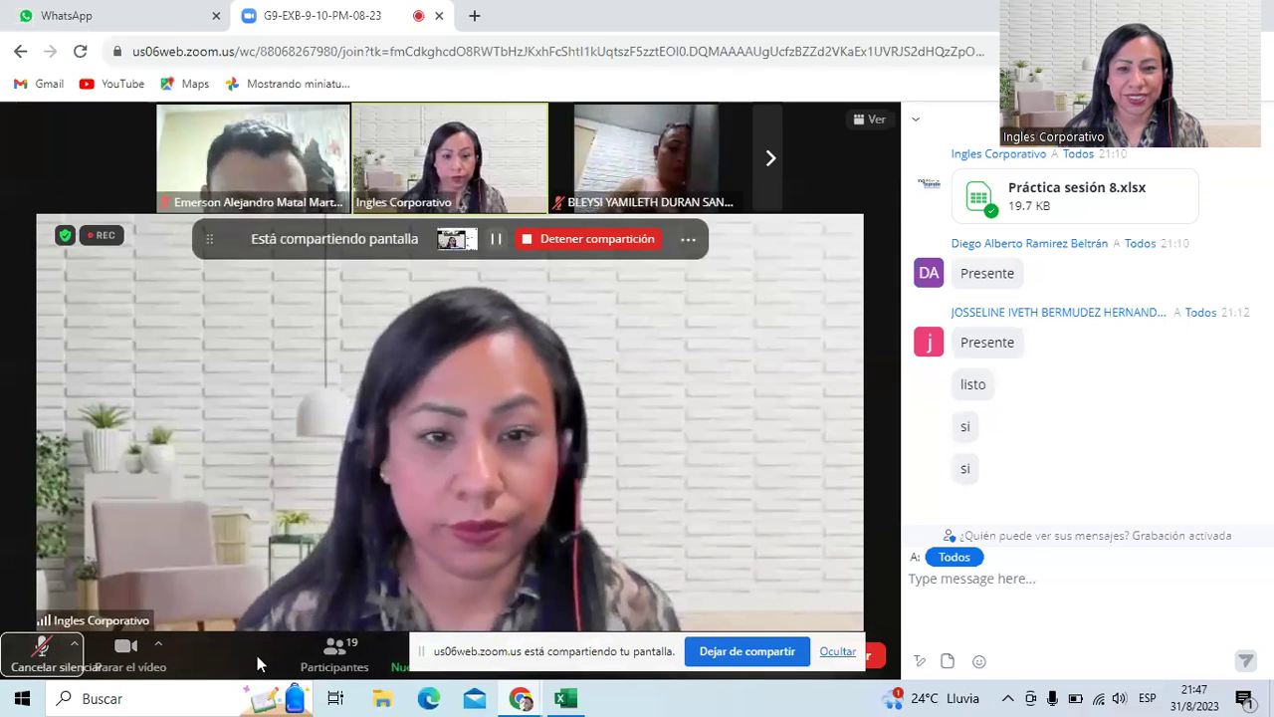
pyautogui.click(726, 652)
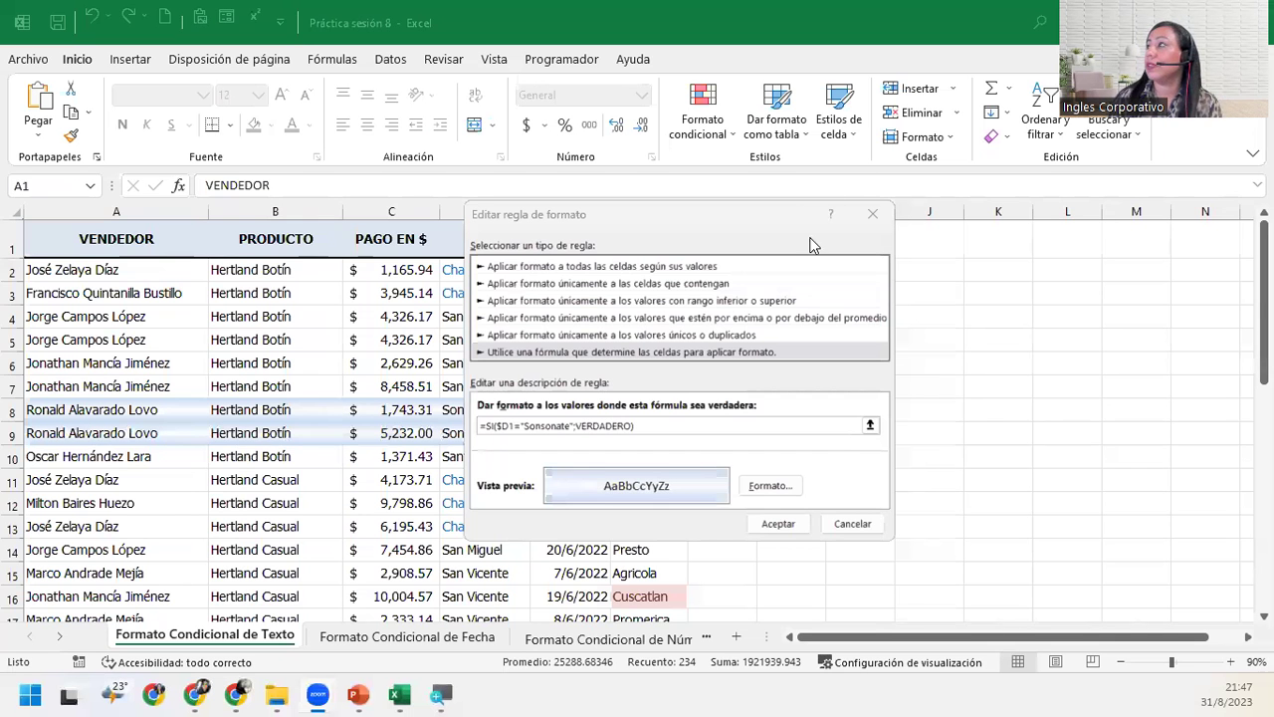
# Step: Cancel Editar regla, close the rules manager, and go to the Formato Condicional de Fecha sheet
pyautogui.click(873, 214)
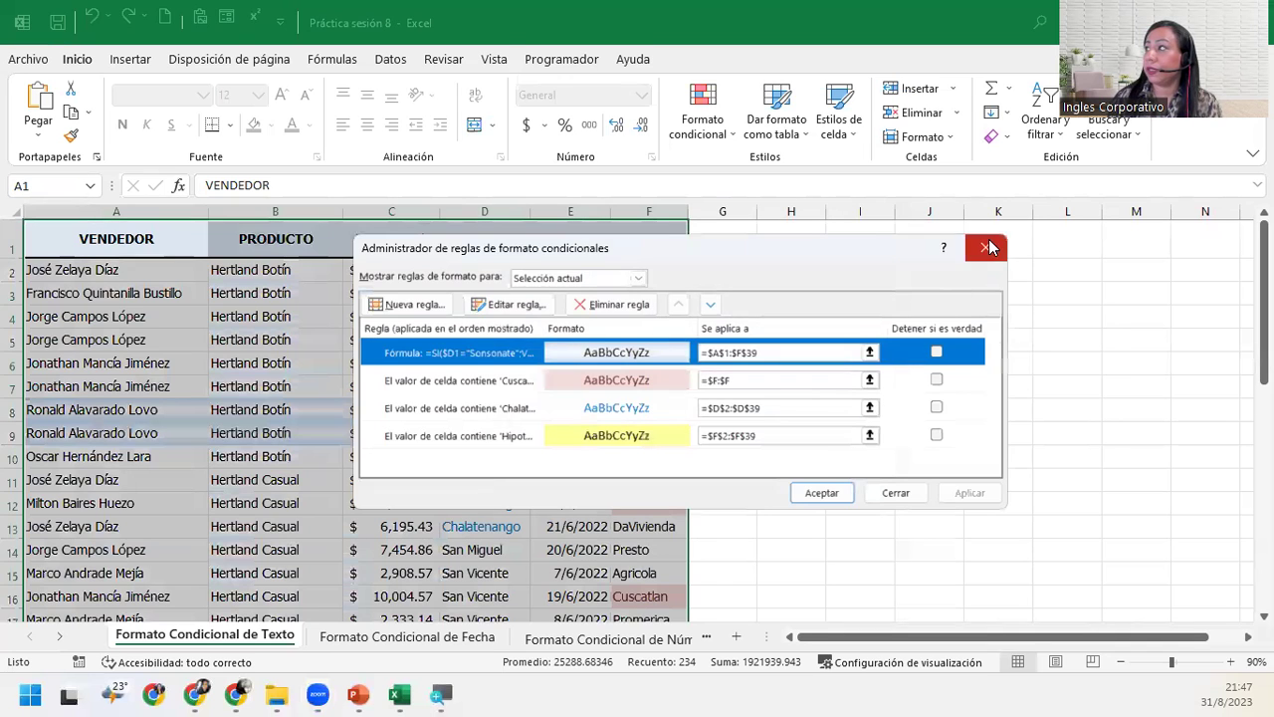
pyautogui.click(985, 246)
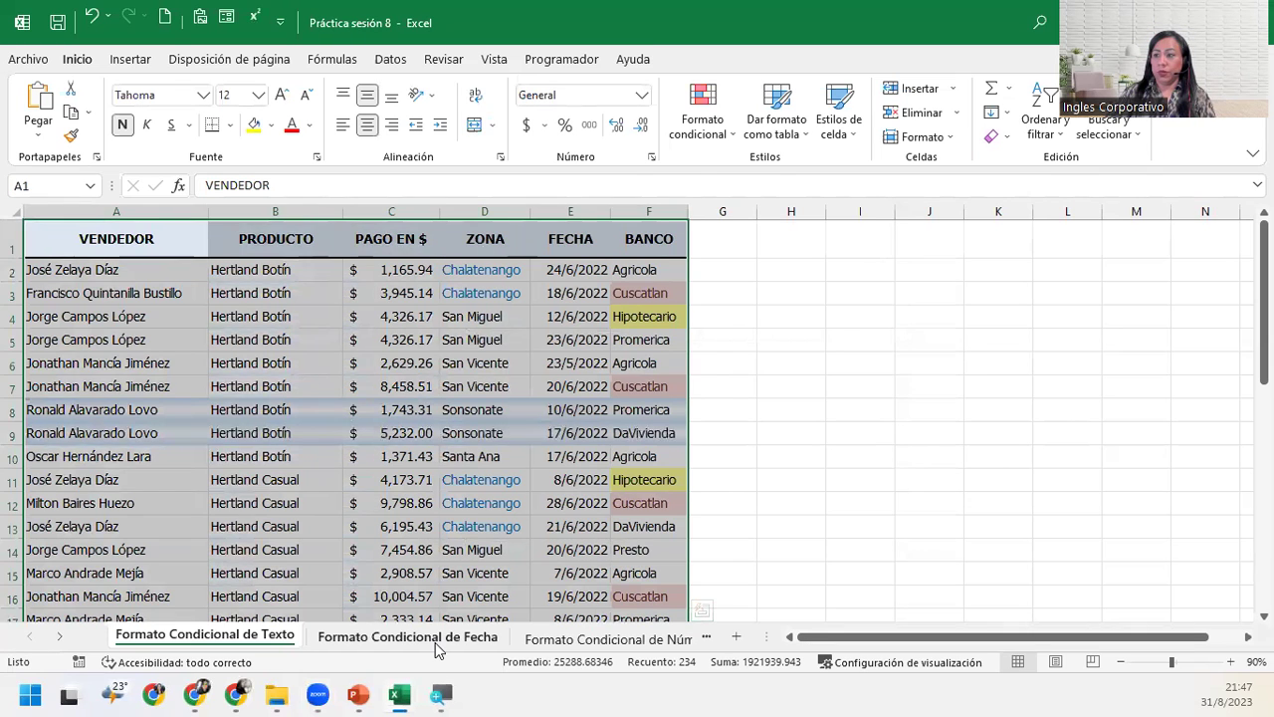
pyautogui.click(434, 642)
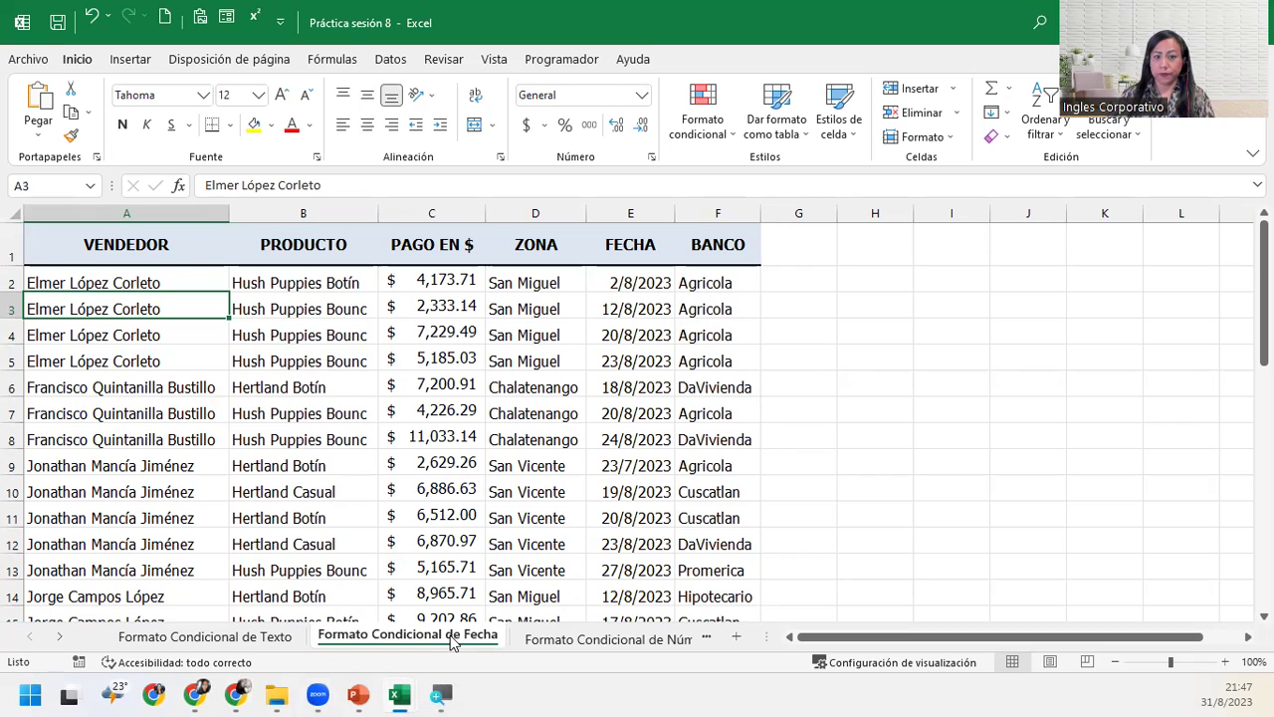
# Step: Drag-select the FECHA dates in column E down to row 39
pyautogui.click(627, 279)
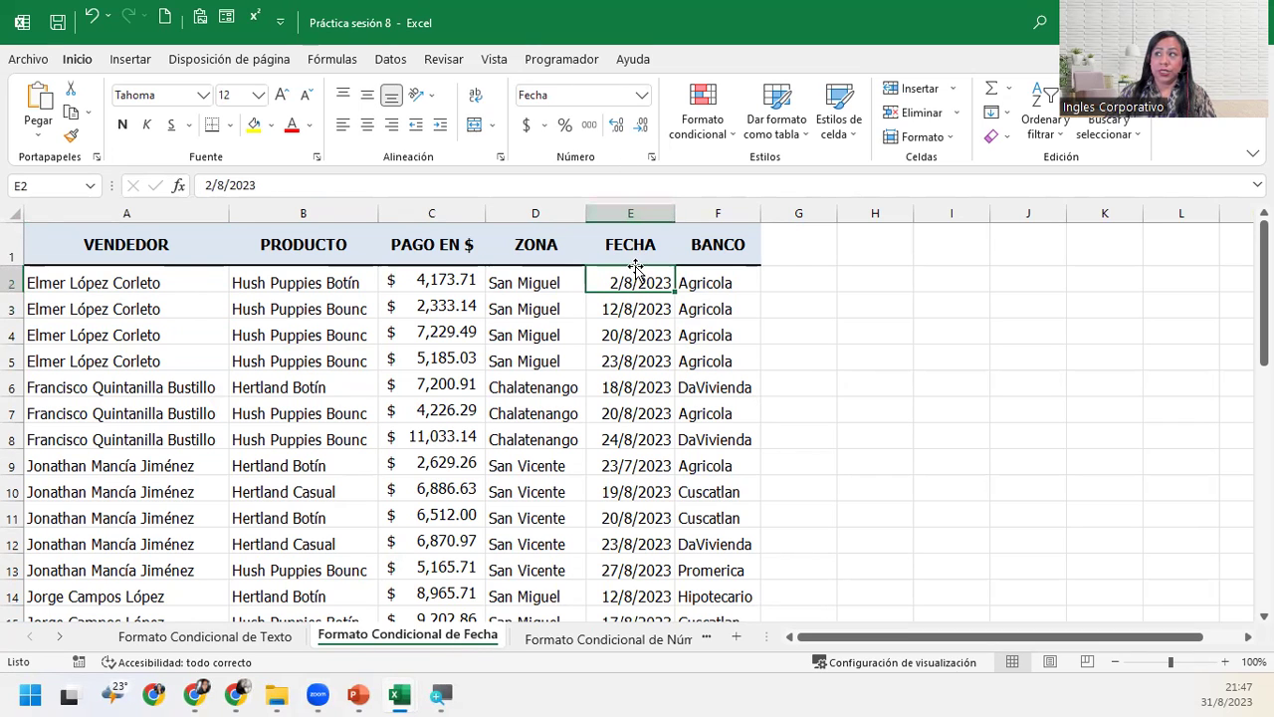
pyautogui.moveTo(643, 248); pyautogui.dragTo(638, 582)
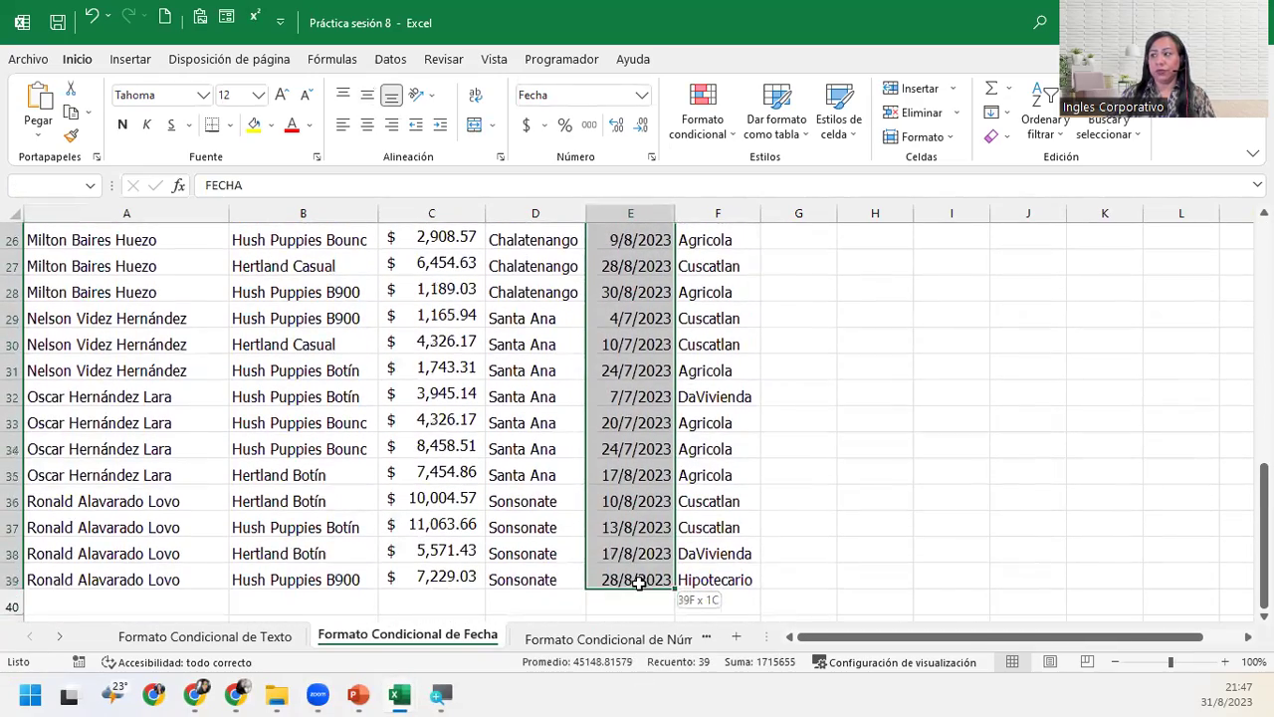
pyautogui.scroll(8, 647, 517)
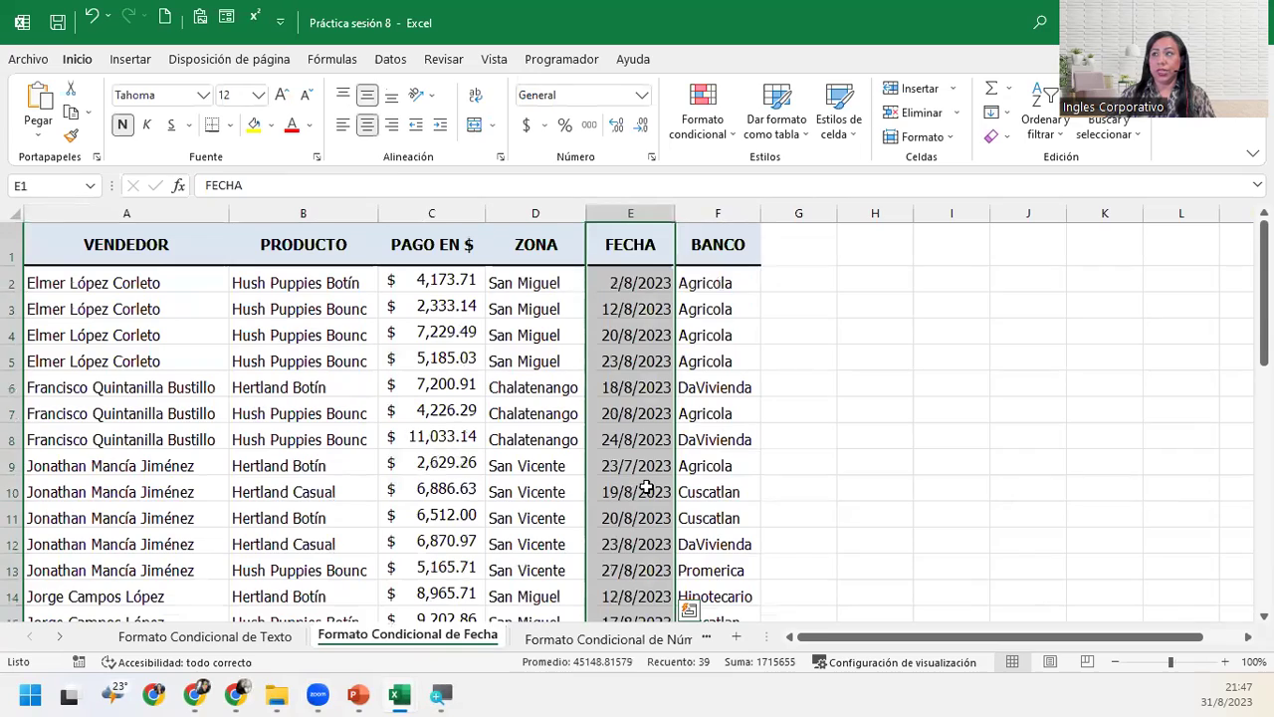
pyautogui.scroll(-4, 647, 488)
pyautogui.scroll(-5, 647, 488)
pyautogui.scroll(-1, 647, 488)
pyautogui.scroll(6, 642, 493)
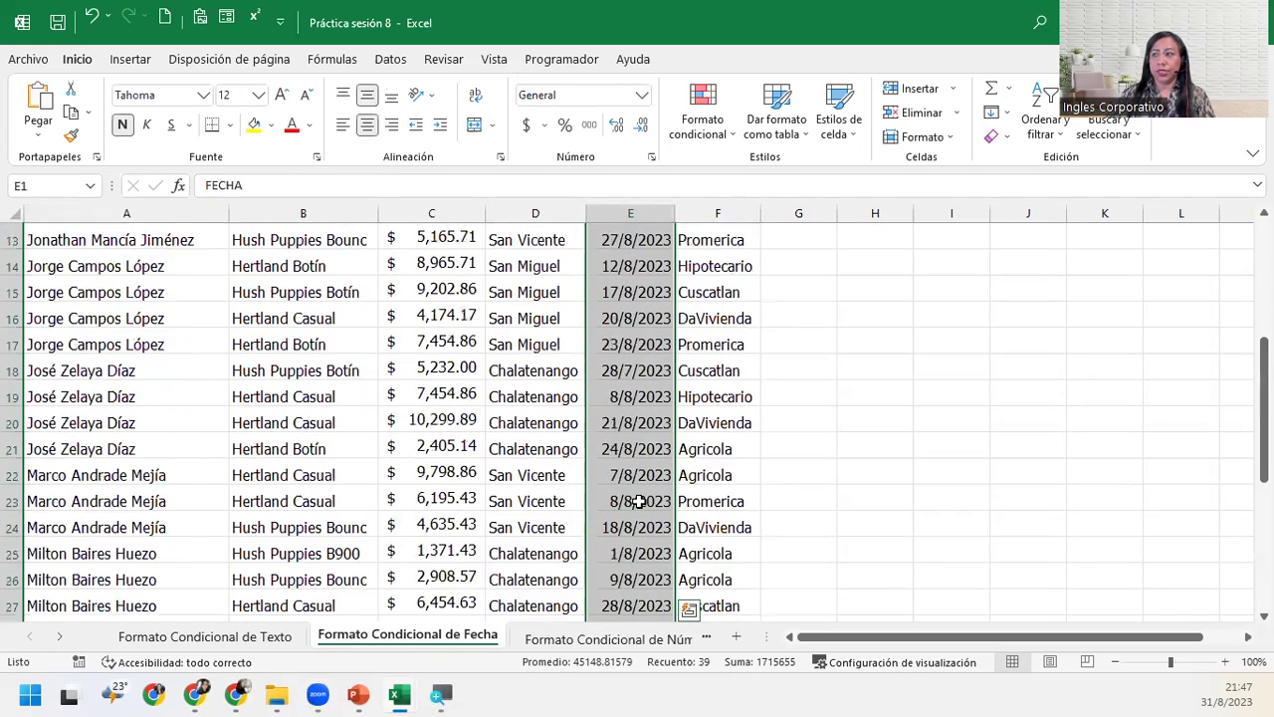
pyautogui.scroll(4, 638, 500)
# Step: Reselect E2:E39 with Ctrl+Shift+Down and open the Formato condicional menu
pyautogui.click(624, 271)
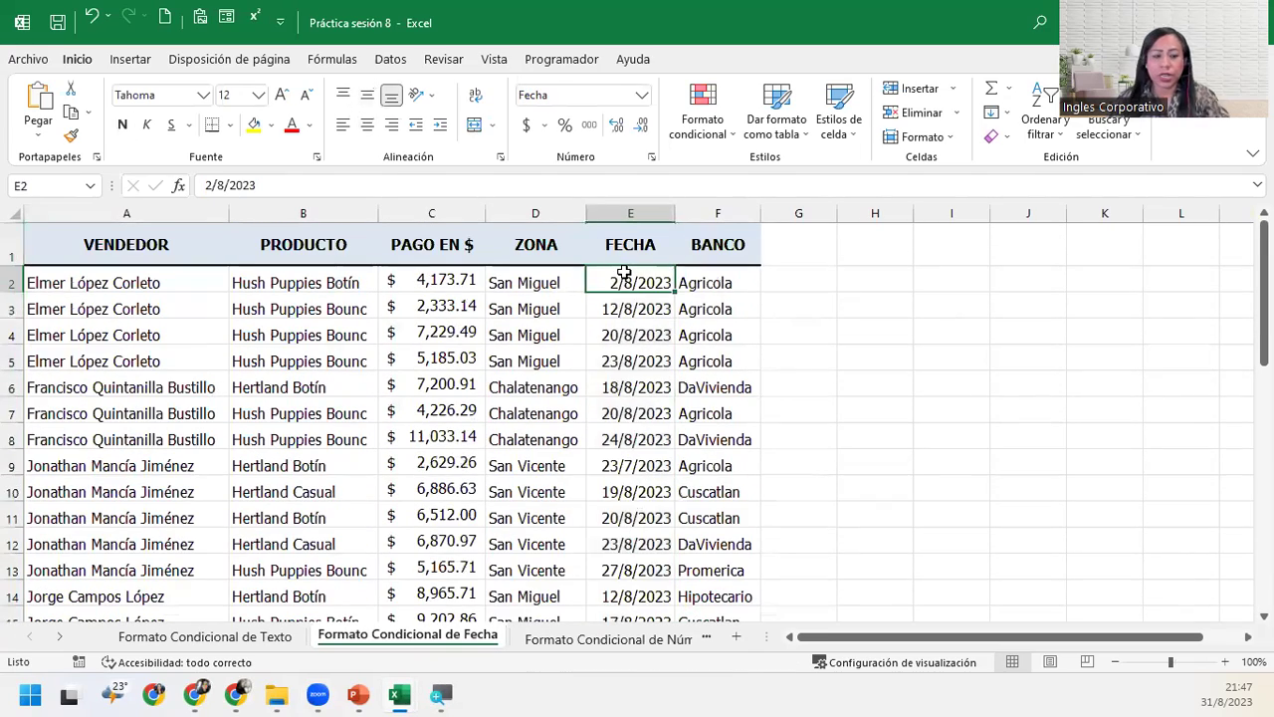
pyautogui.hotkey('ctrl', 'shift', 'Down')
pyautogui.scroll(2, 624, 272)
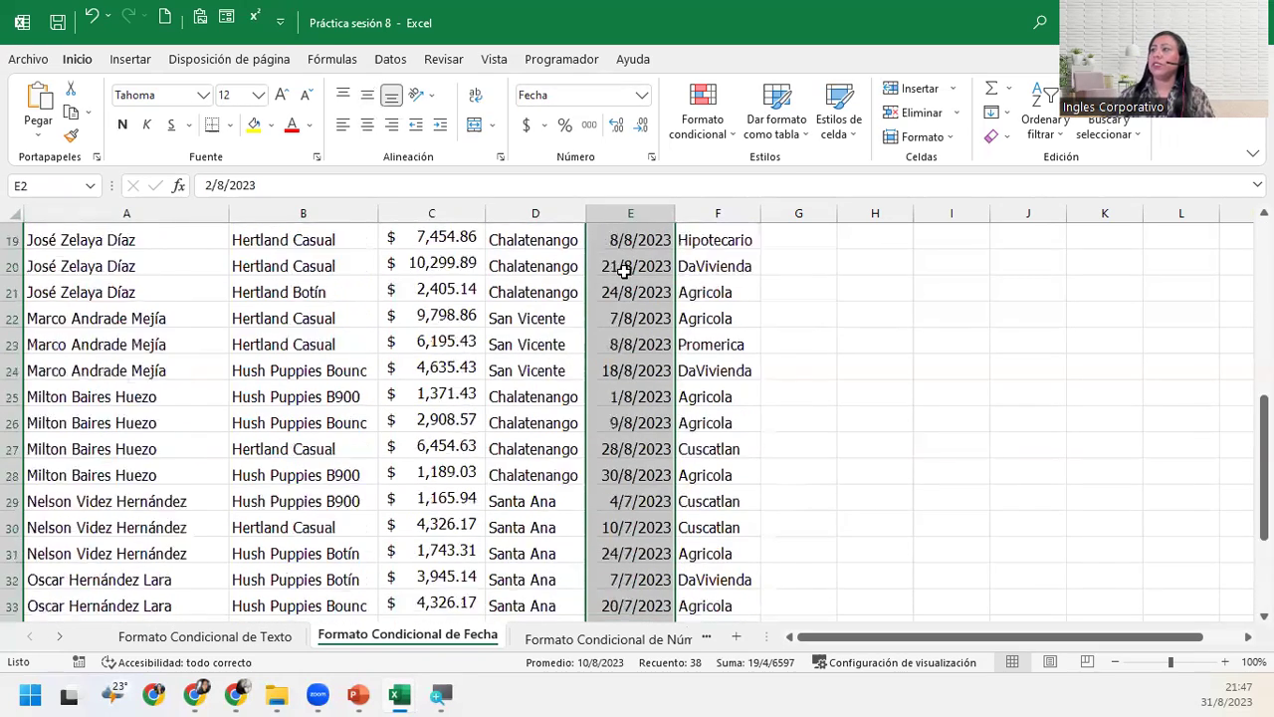
pyautogui.scroll(6, 625, 268)
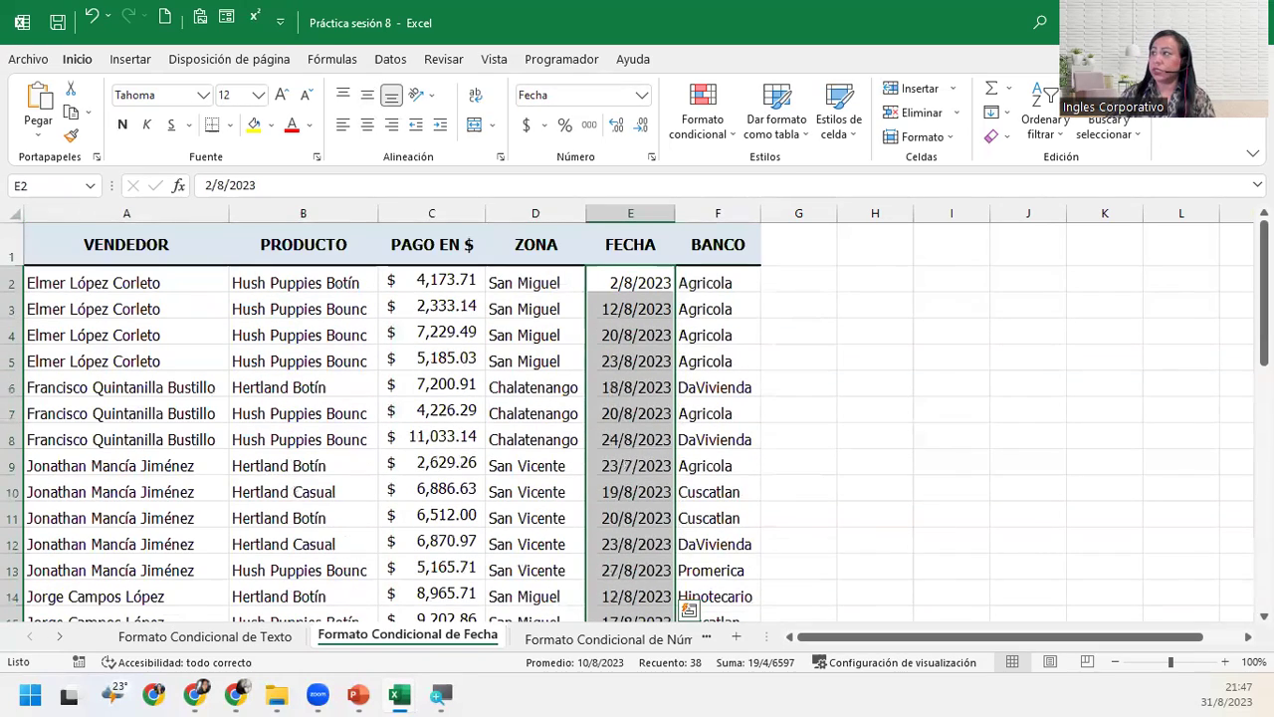
pyautogui.click(689, 121)
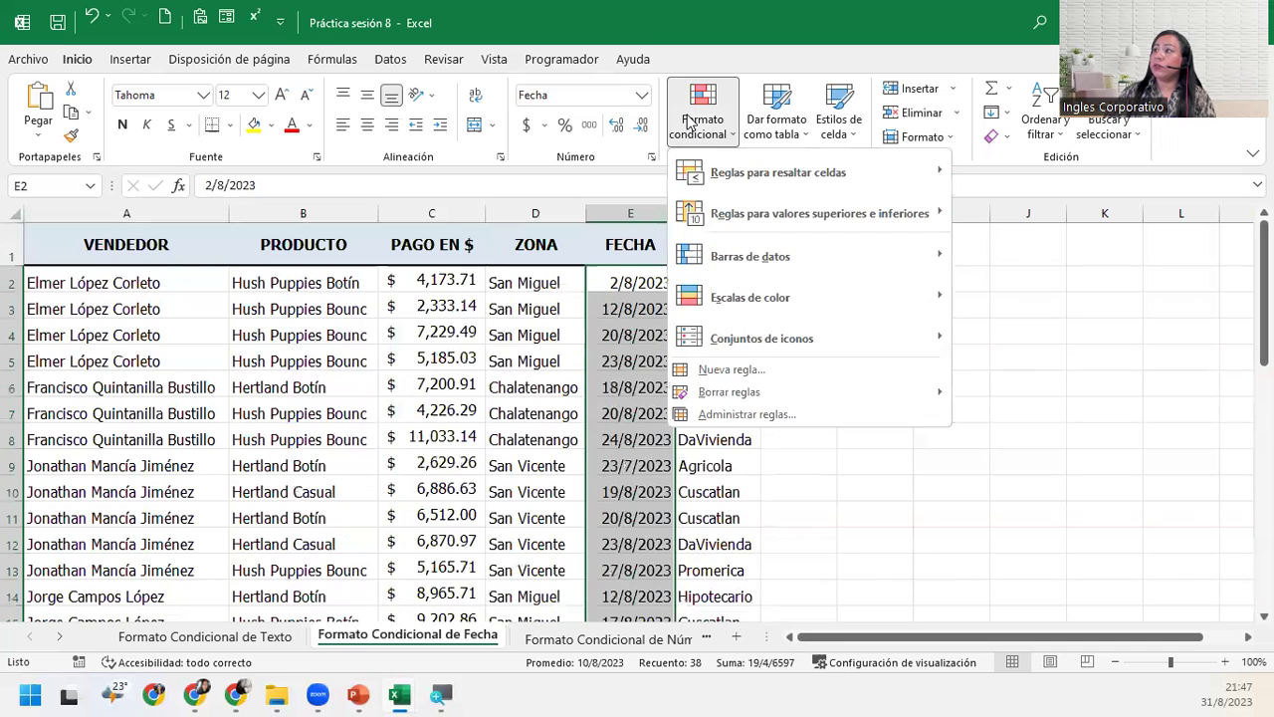
# Step: Choose Reglas para resaltar celdas > Una fecha for the selected dates
pyautogui.moveTo(847, 181)
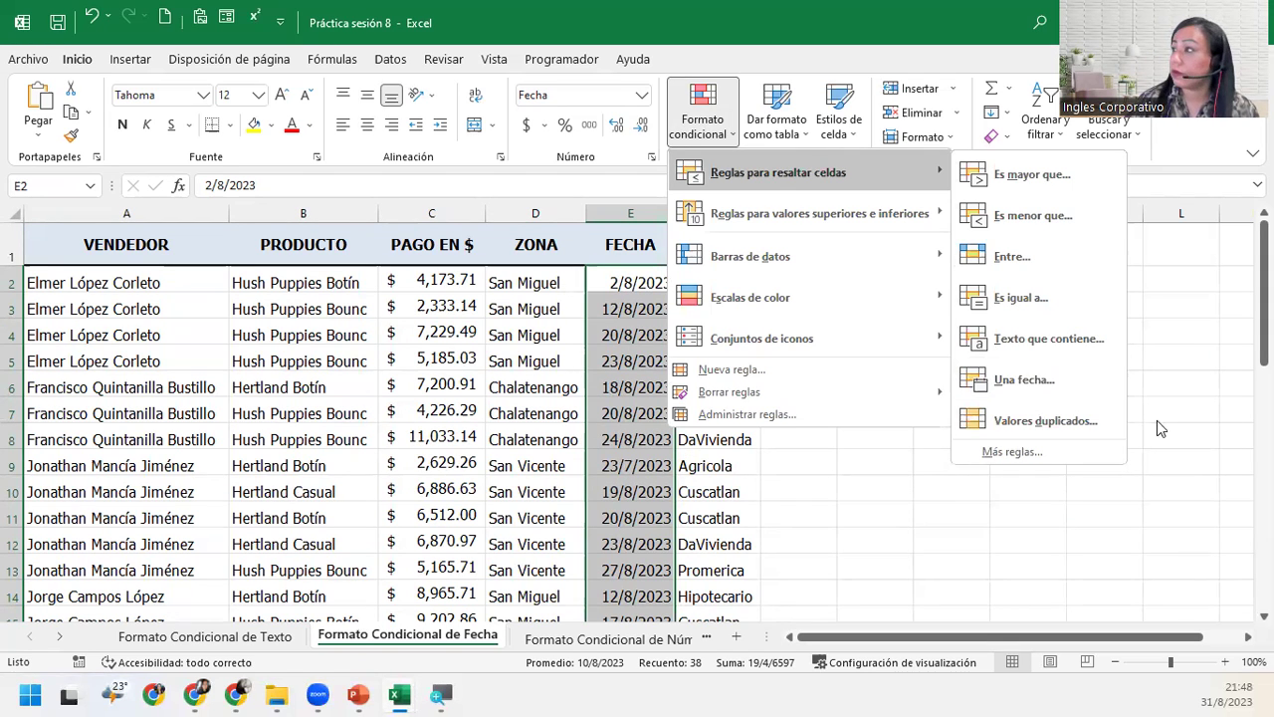
pyautogui.click(1035, 380)
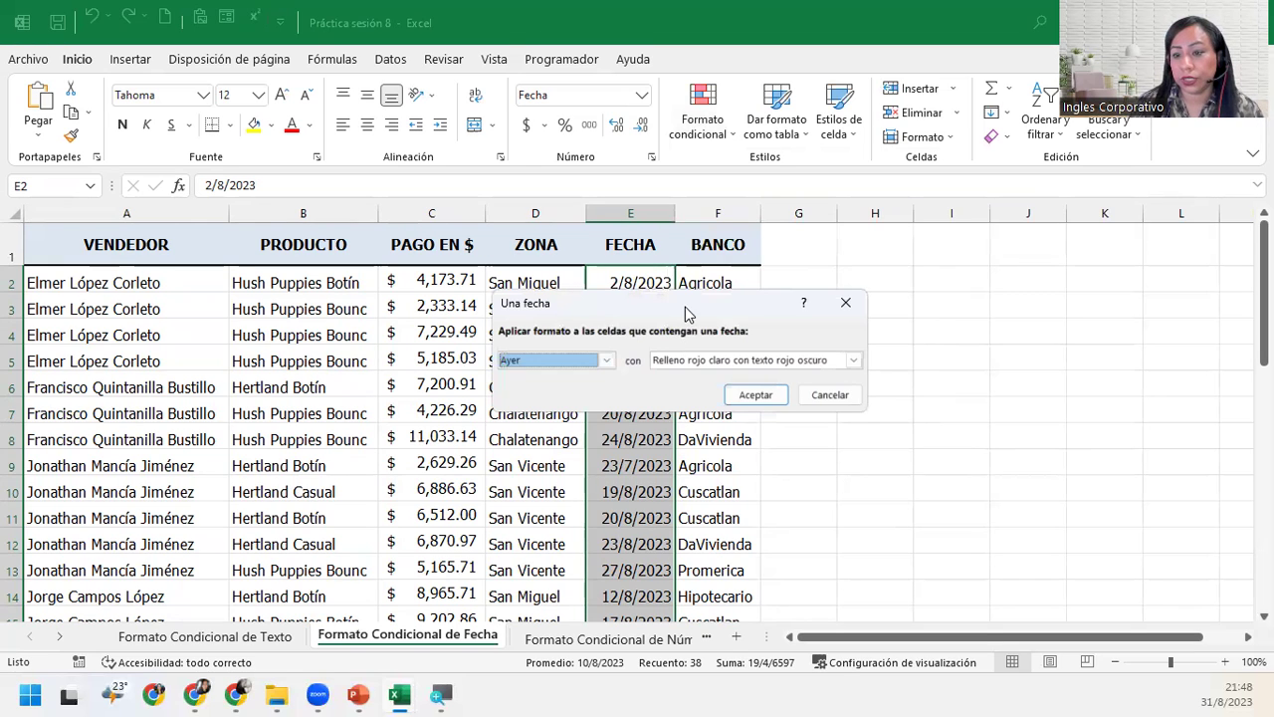
# Step: Set the rule to En los últimos 7 días with Relleno amarillo con texto amarillo oscuro
pyautogui.click(606, 361)
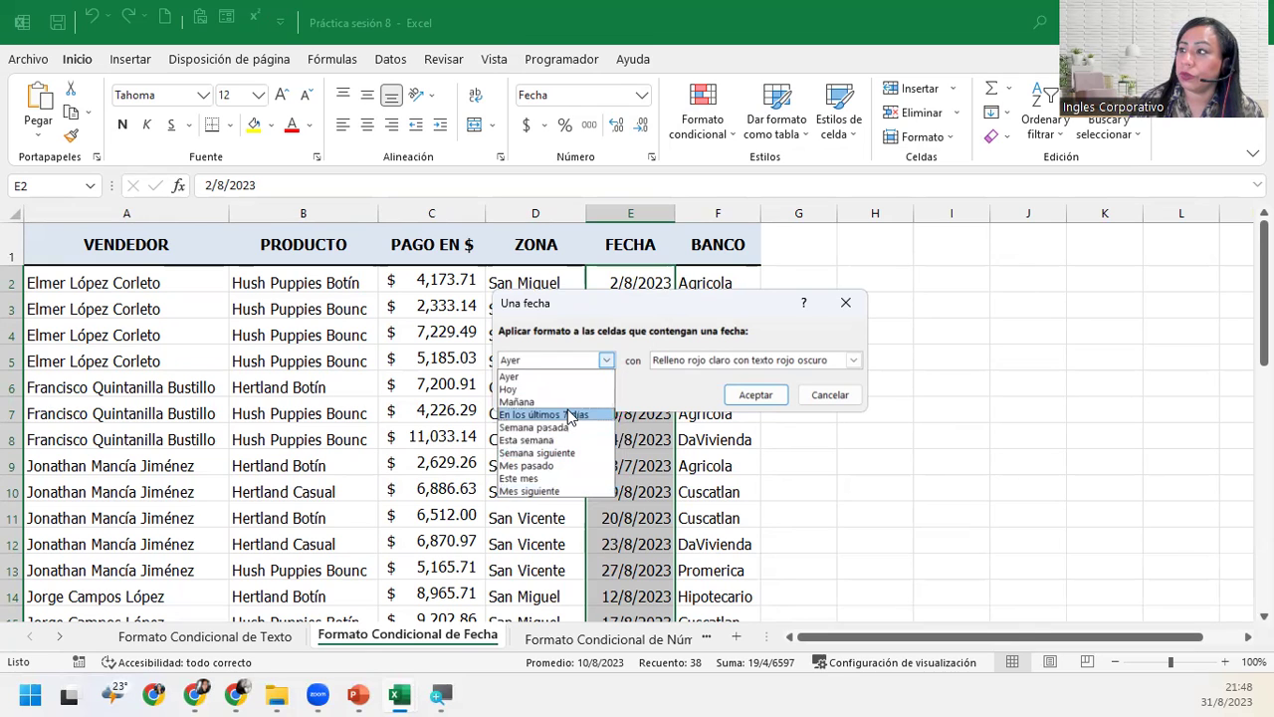
pyautogui.click(571, 416)
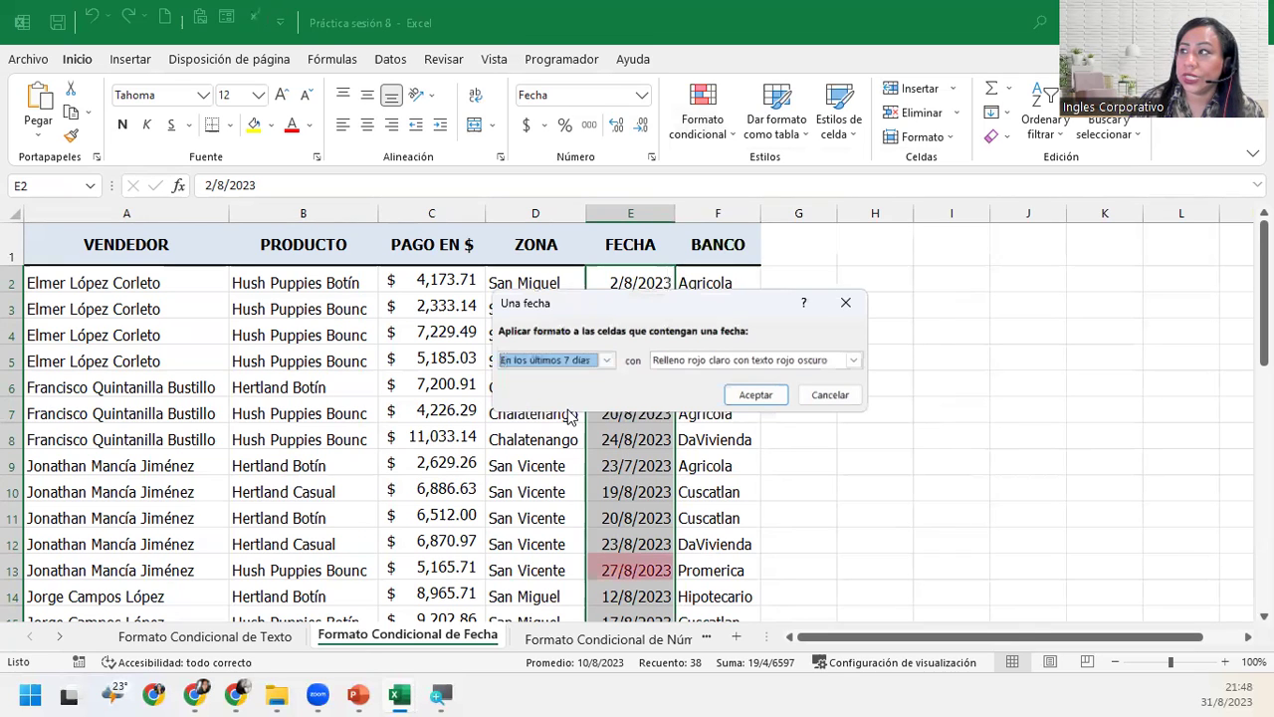
pyautogui.click(853, 360)
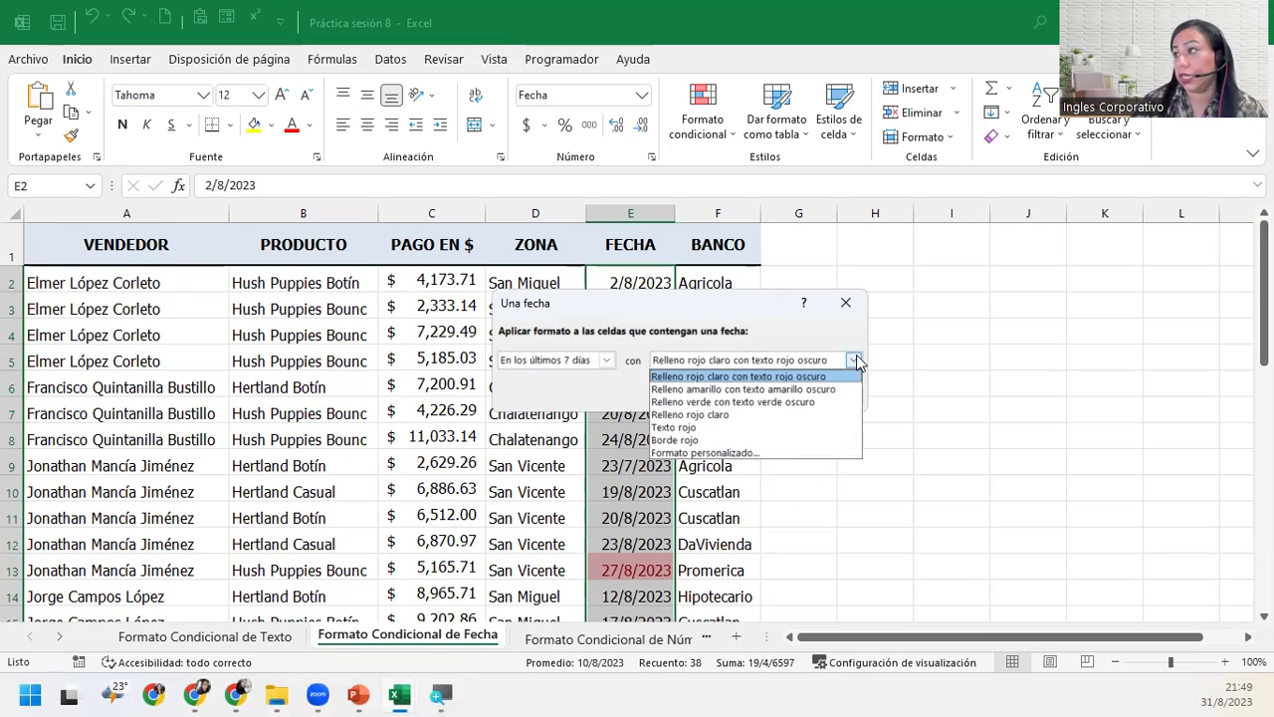
pyautogui.click(775, 390)
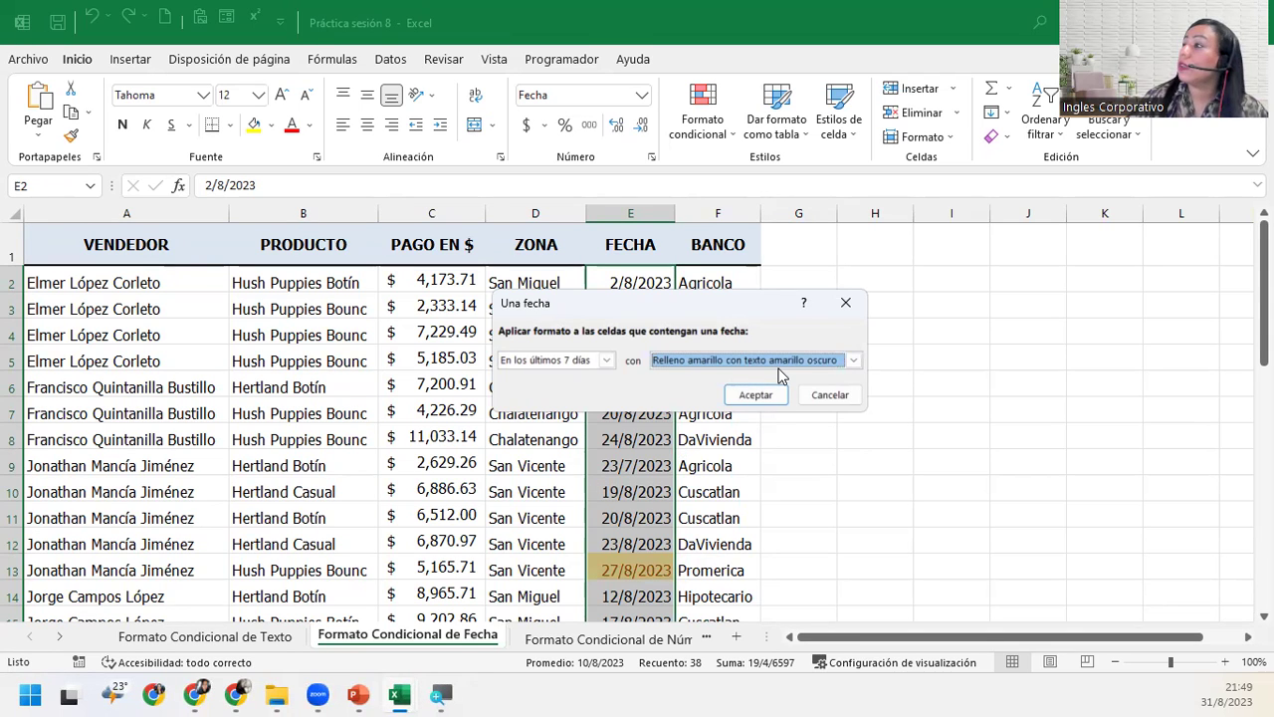
pyautogui.click(756, 394)
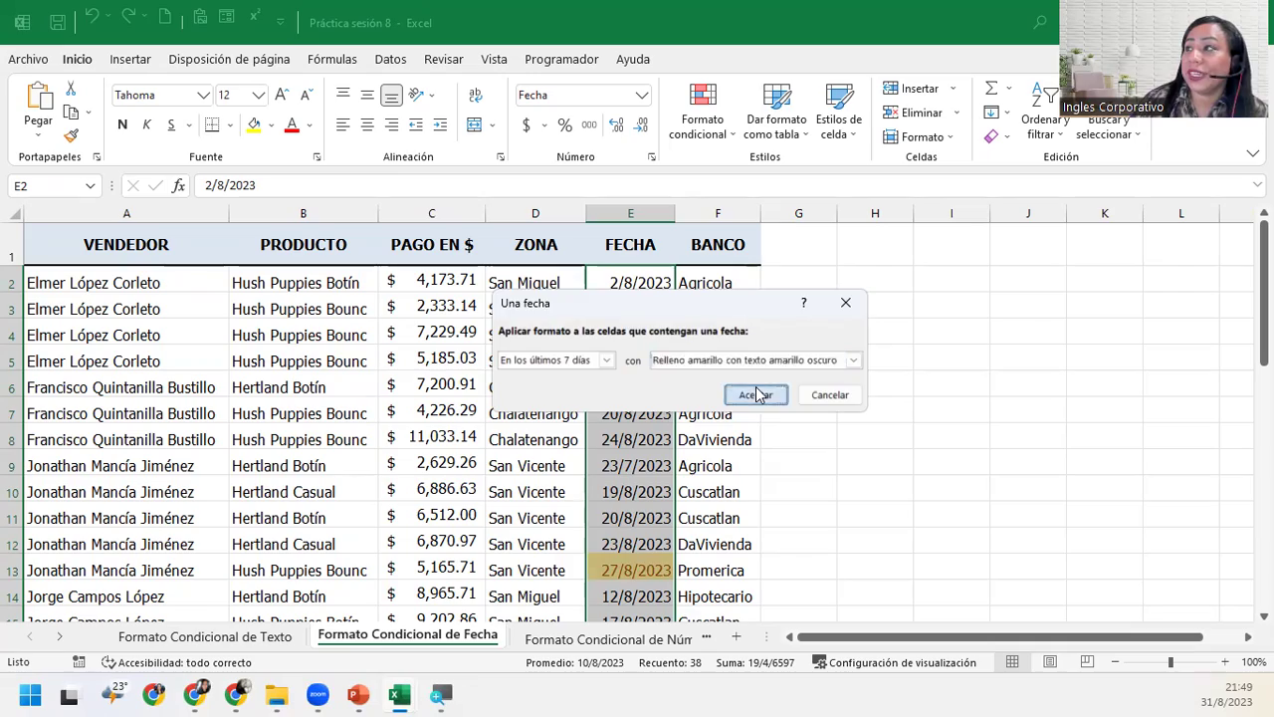
pyautogui.click(607, 519)
# Step: Scroll through the FECHA column to check the yellow highlights against today's date
pyautogui.scroll(-1, 612, 523)
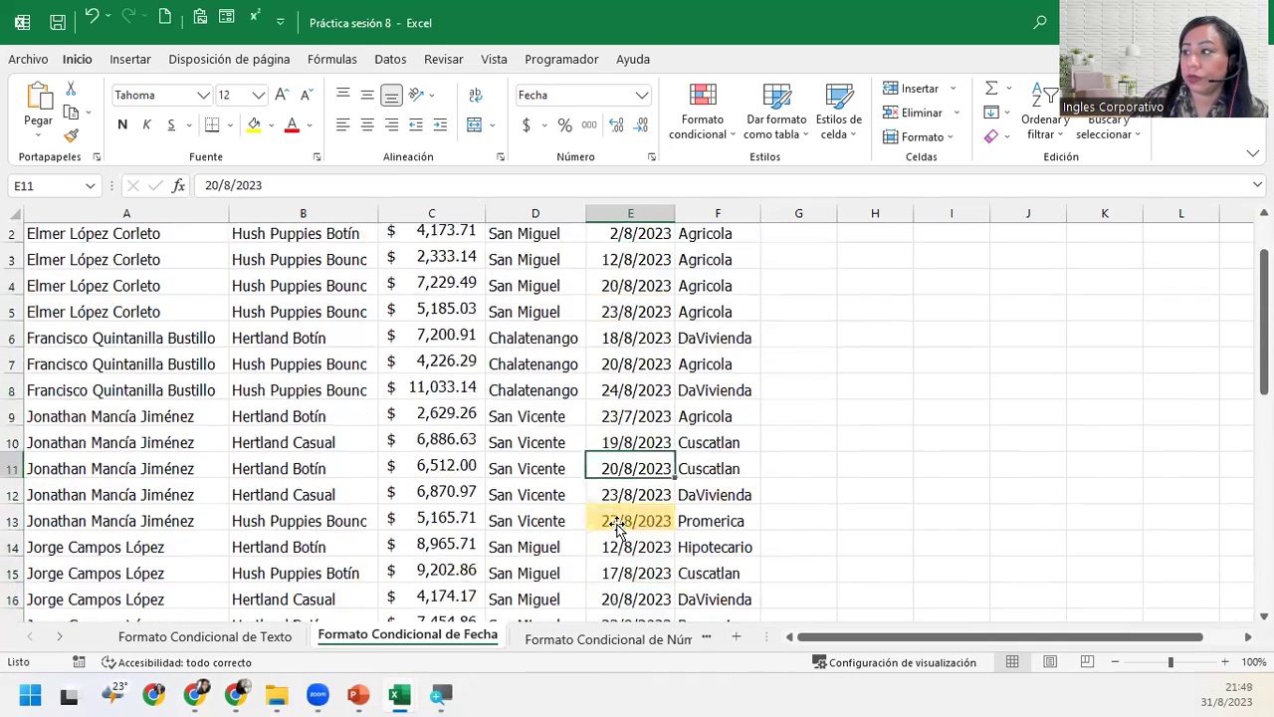
pyautogui.scroll(-4, 618, 525)
pyautogui.scroll(-4, 619, 524)
pyautogui.scroll(2, 618, 522)
pyautogui.scroll(1, 618, 522)
pyautogui.scroll(2, 618, 523)
pyautogui.scroll(5, 618, 523)
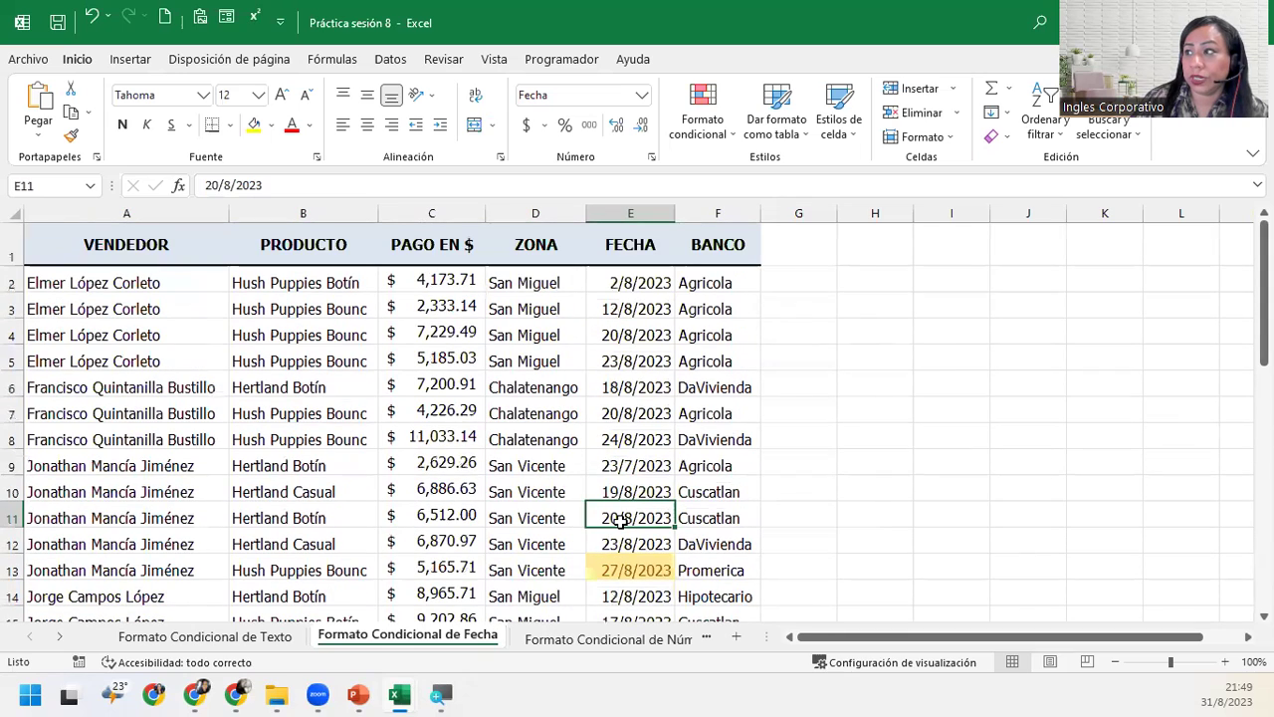
pyautogui.scroll(-3, 662, 519)
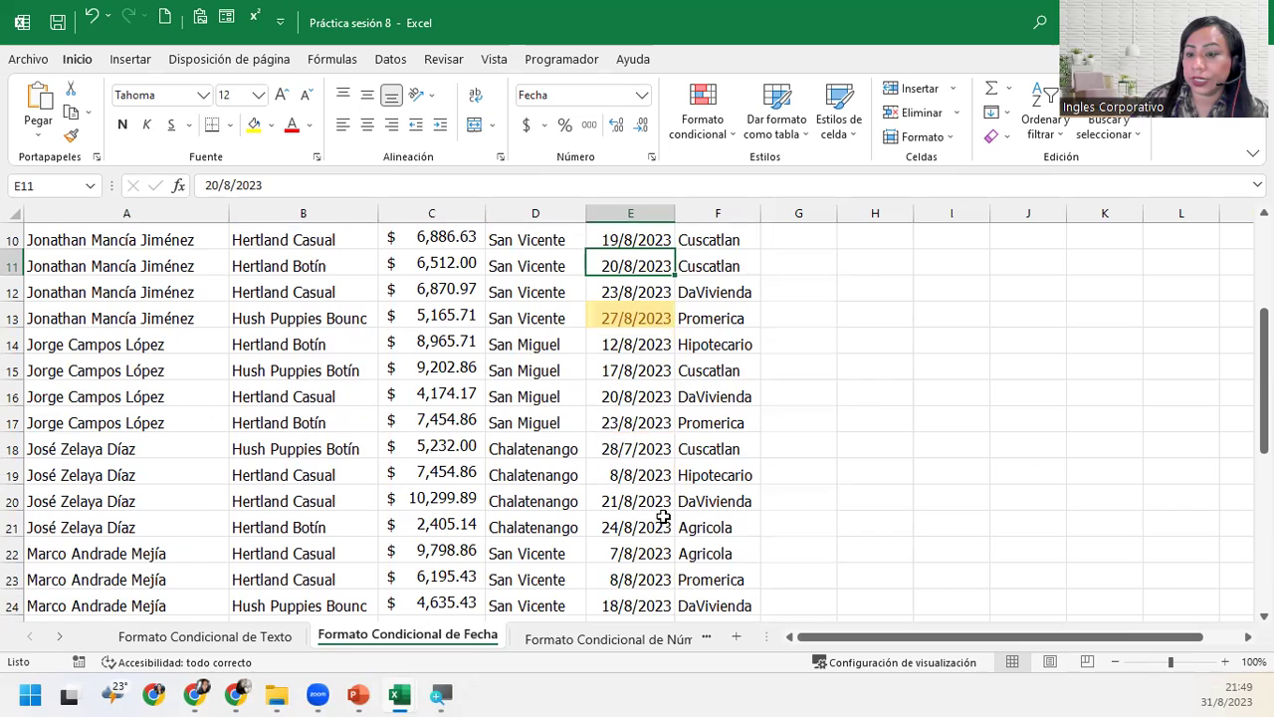
pyautogui.click(1235, 694)
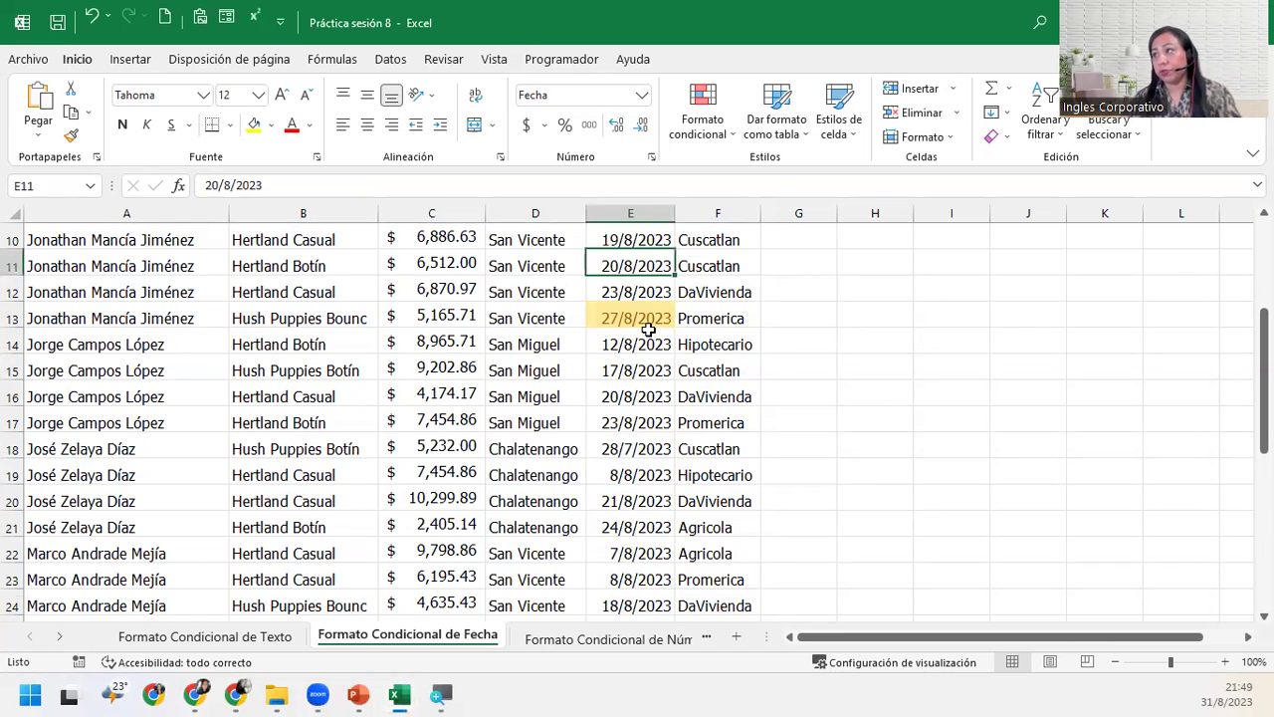
pyautogui.scroll(3, 643, 328)
pyautogui.scroll(-2, 643, 336)
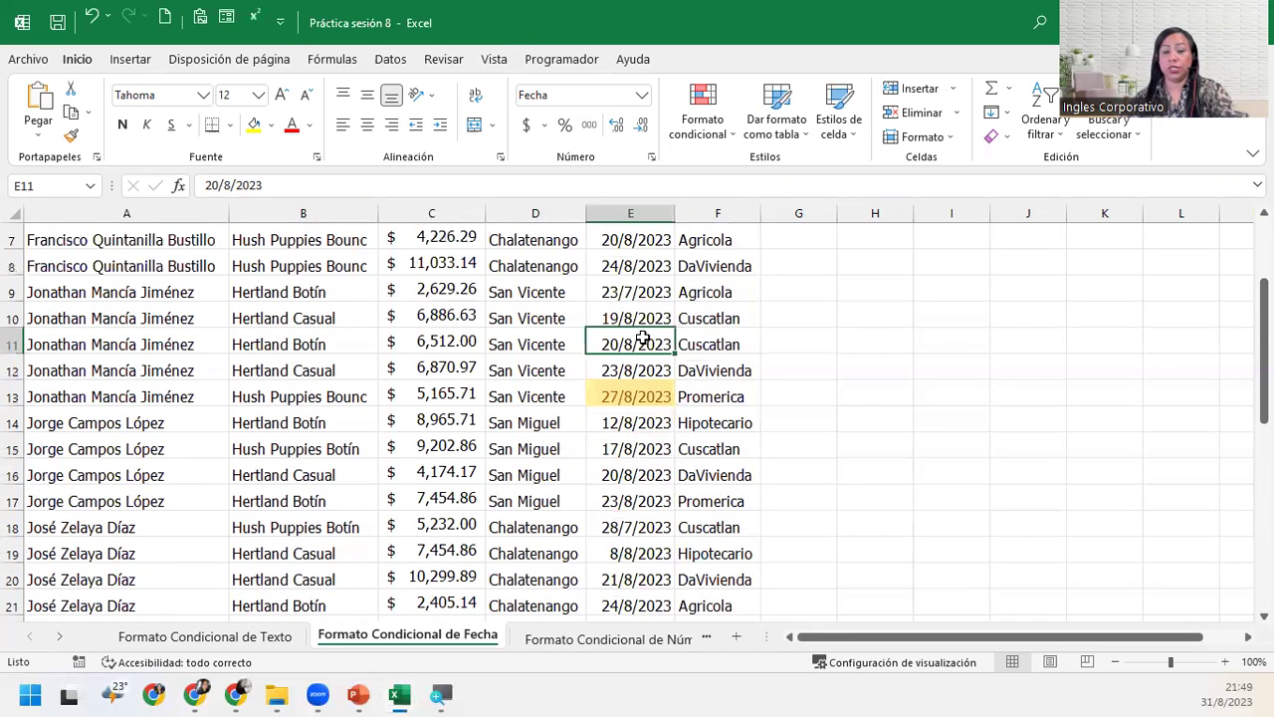
# Step: Select the FECHA dates E2 through E39 with Ctrl+Shift+Down
pyautogui.press('Up')
pyautogui.press('Up')
pyautogui.press('Up')
pyautogui.press('Up')
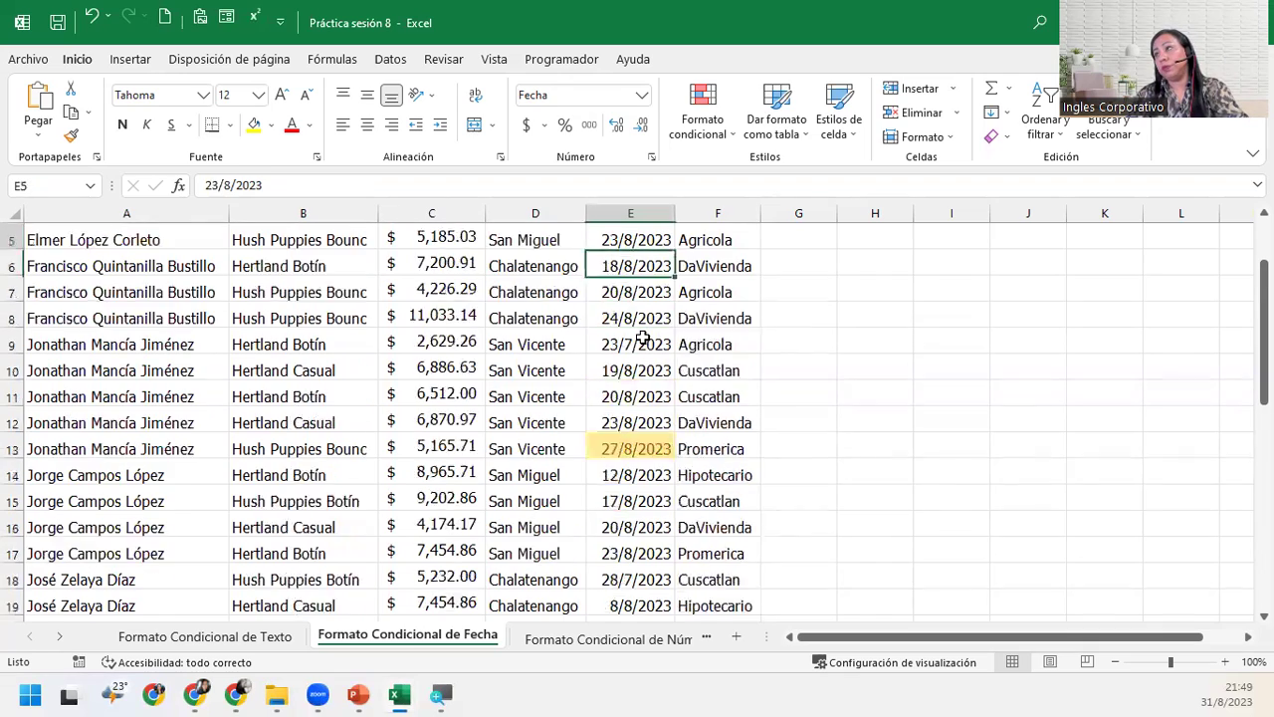
pyautogui.press('Up')
pyautogui.press('Up')
pyautogui.press('Up')
pyautogui.press('Down')
pyautogui.hotkey('ctrl', 'shift', 'Down')
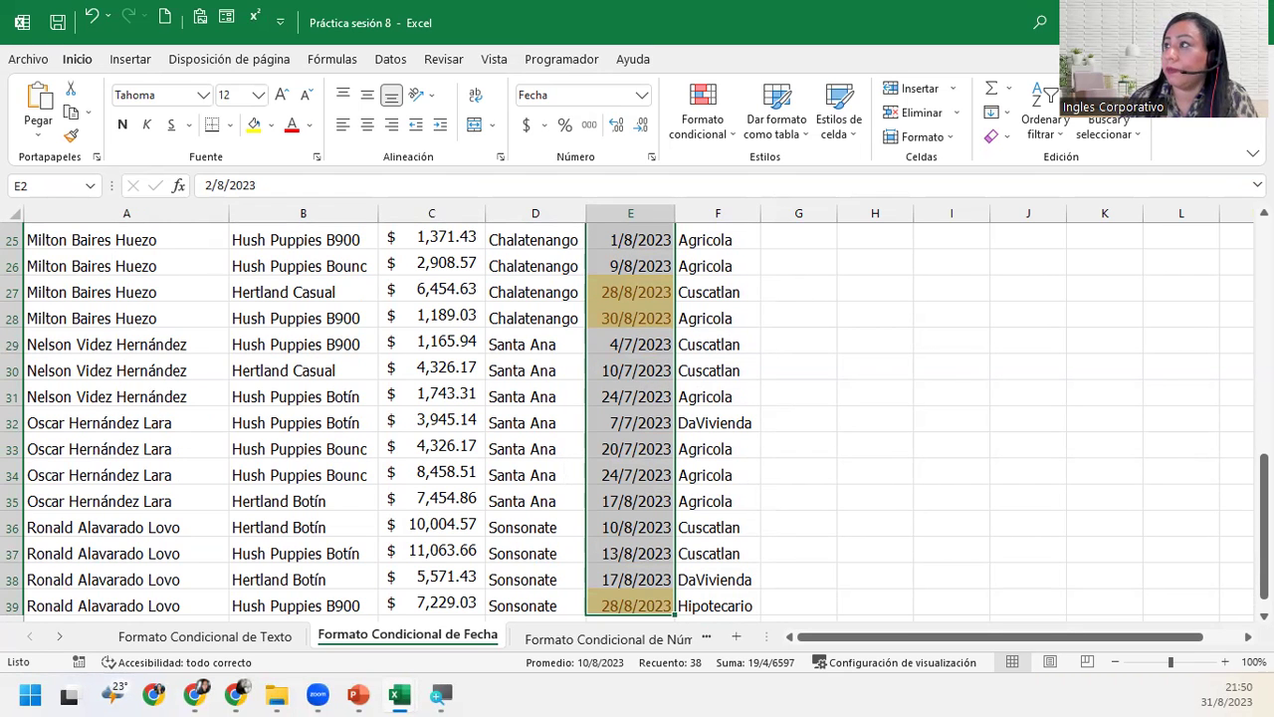
pyautogui.scroll(1, 683, 603)
pyautogui.scroll(5, 683, 604)
pyautogui.scroll(3, 685, 575)
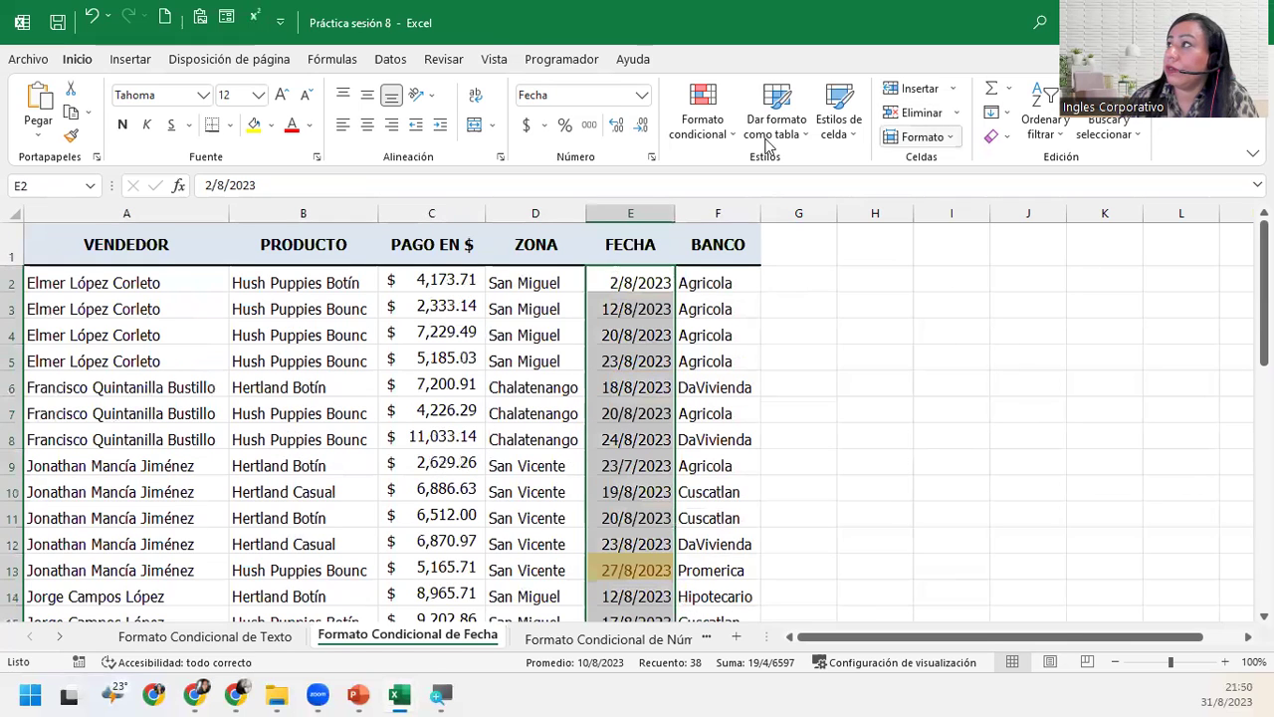
# Step: Add a Una fecha rule filling Mes pasado dates with Relleno rojo claro
pyautogui.click(703, 112)
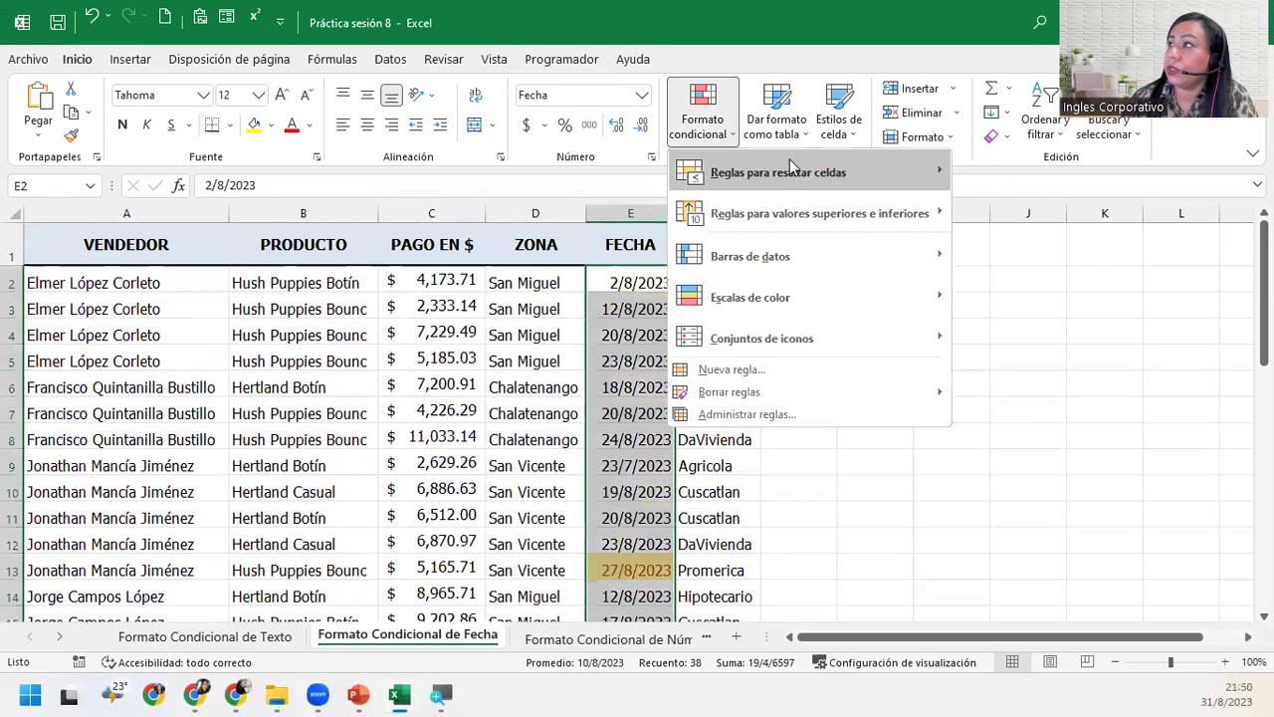
pyautogui.moveTo(801, 171)
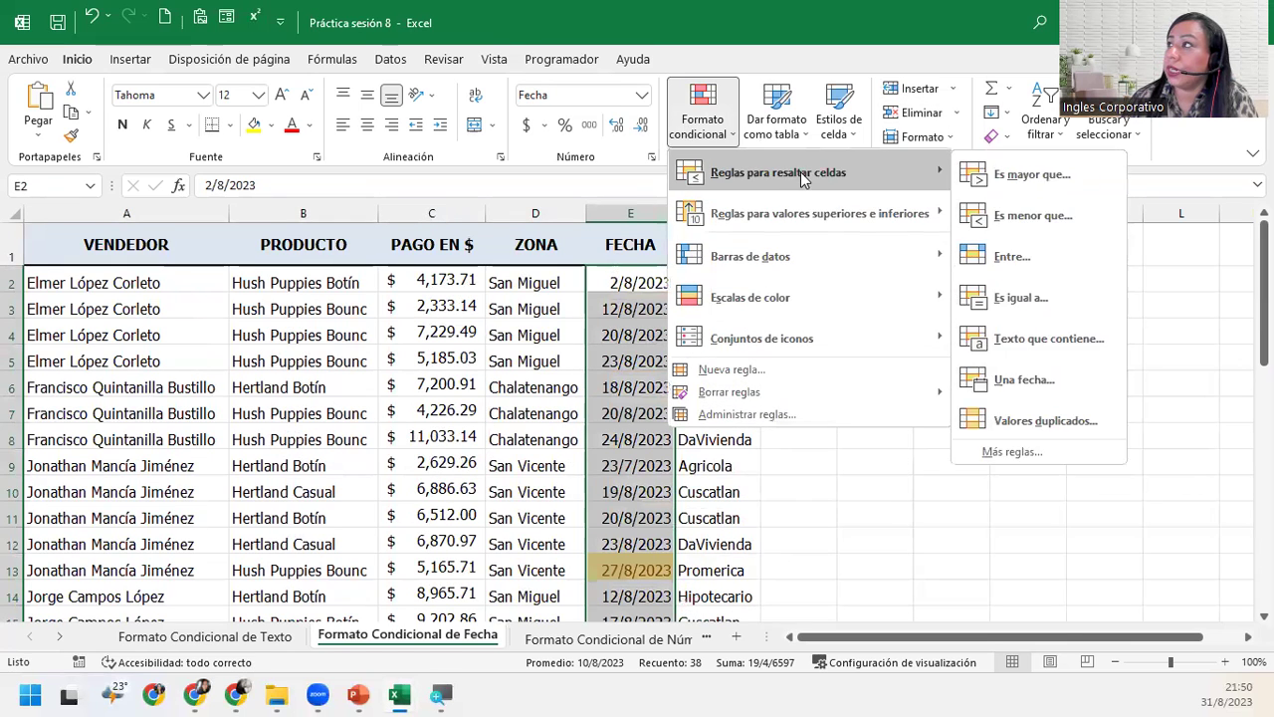
pyautogui.click(1051, 381)
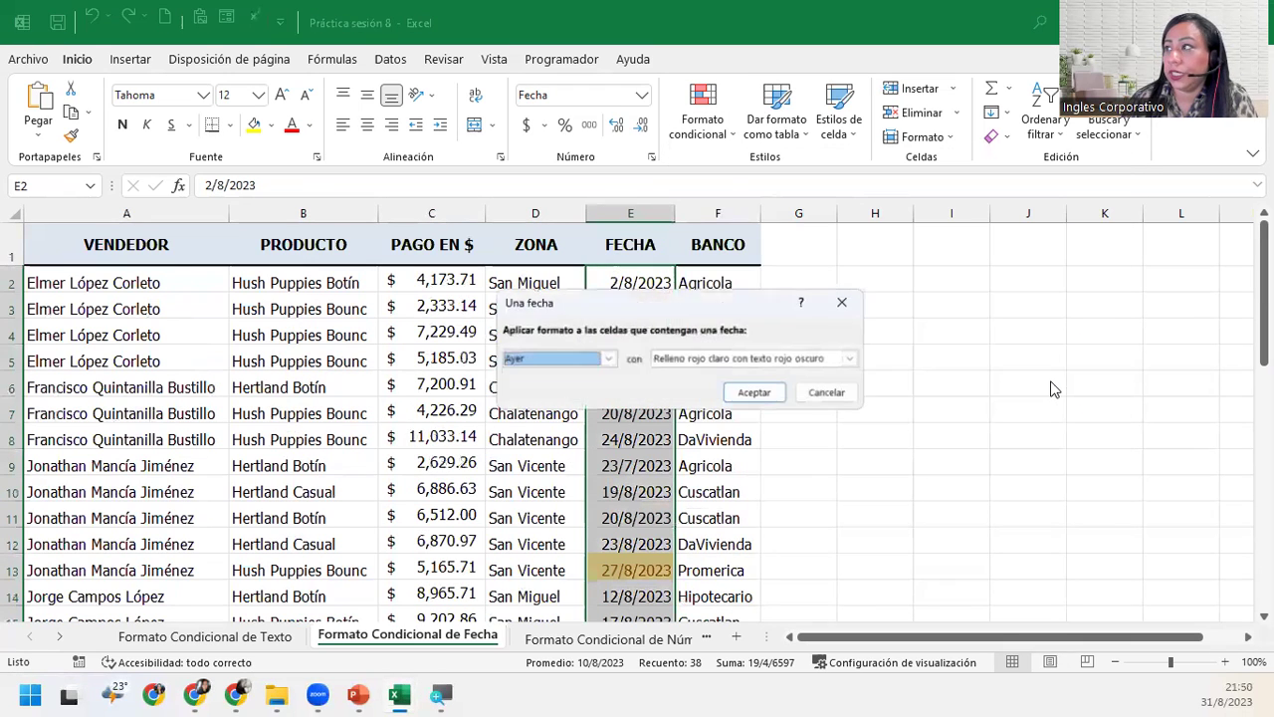
pyautogui.click(565, 360)
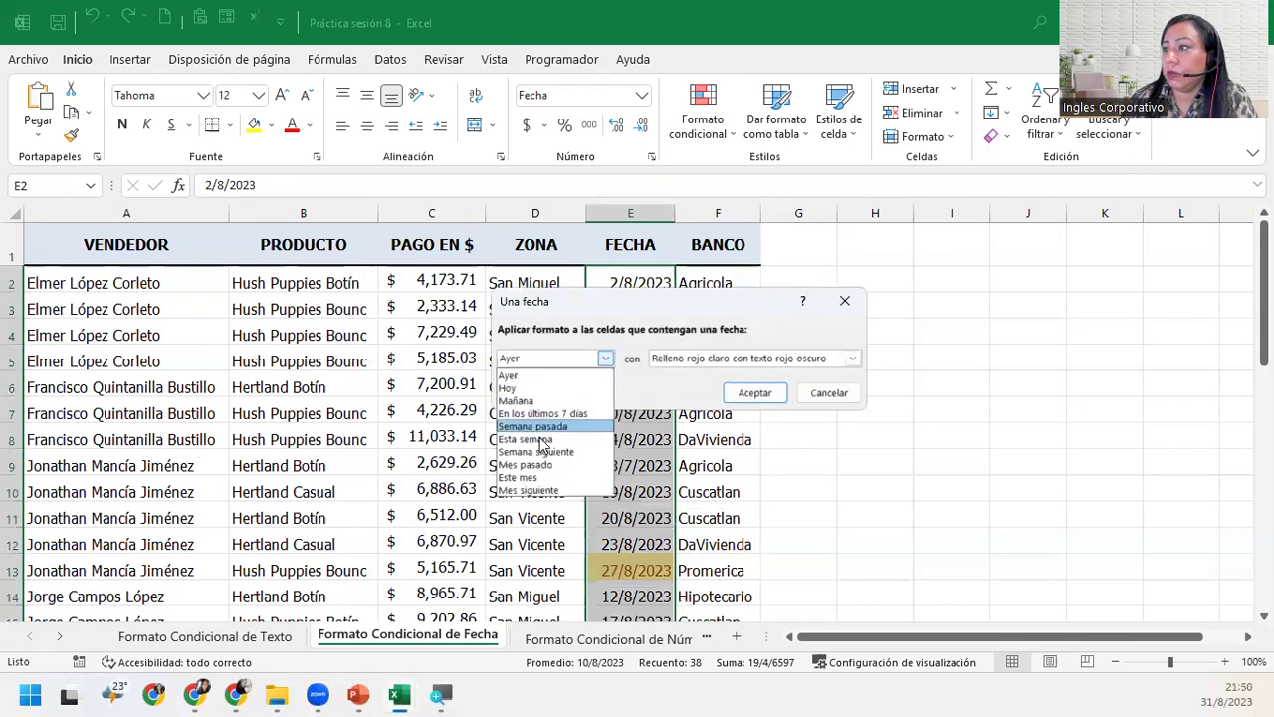
pyautogui.click(539, 470)
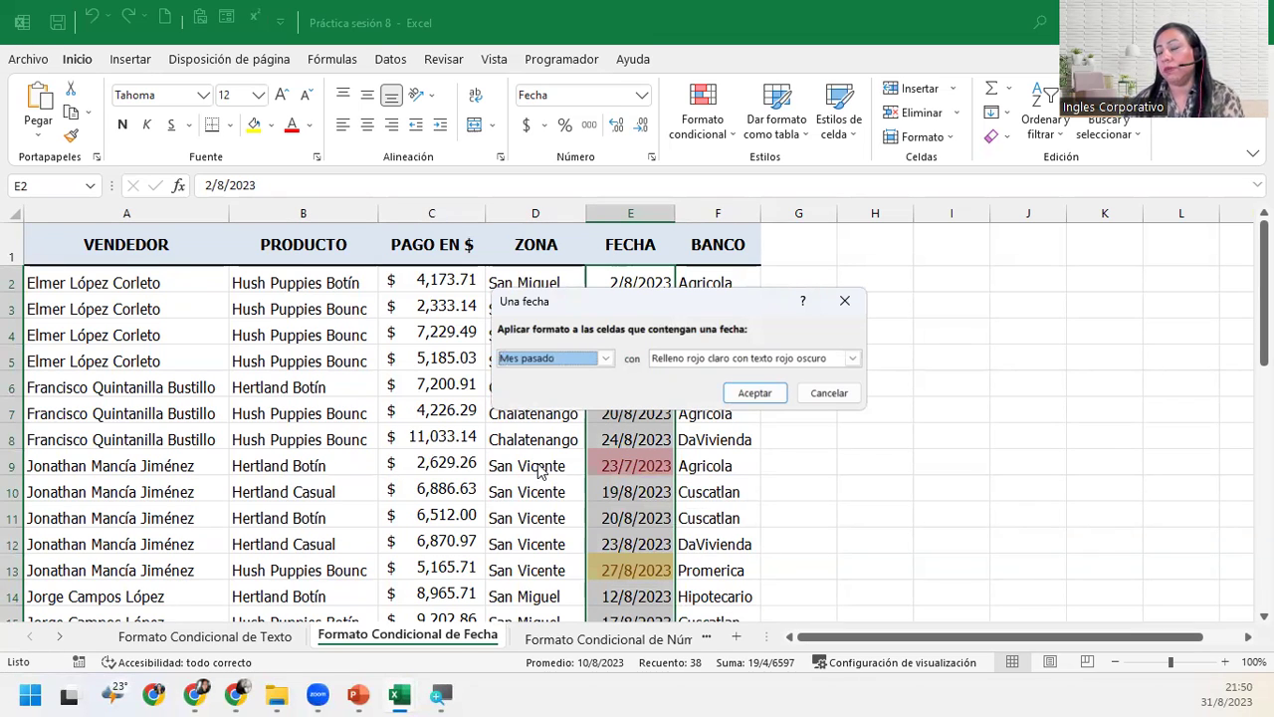
pyautogui.click(793, 360)
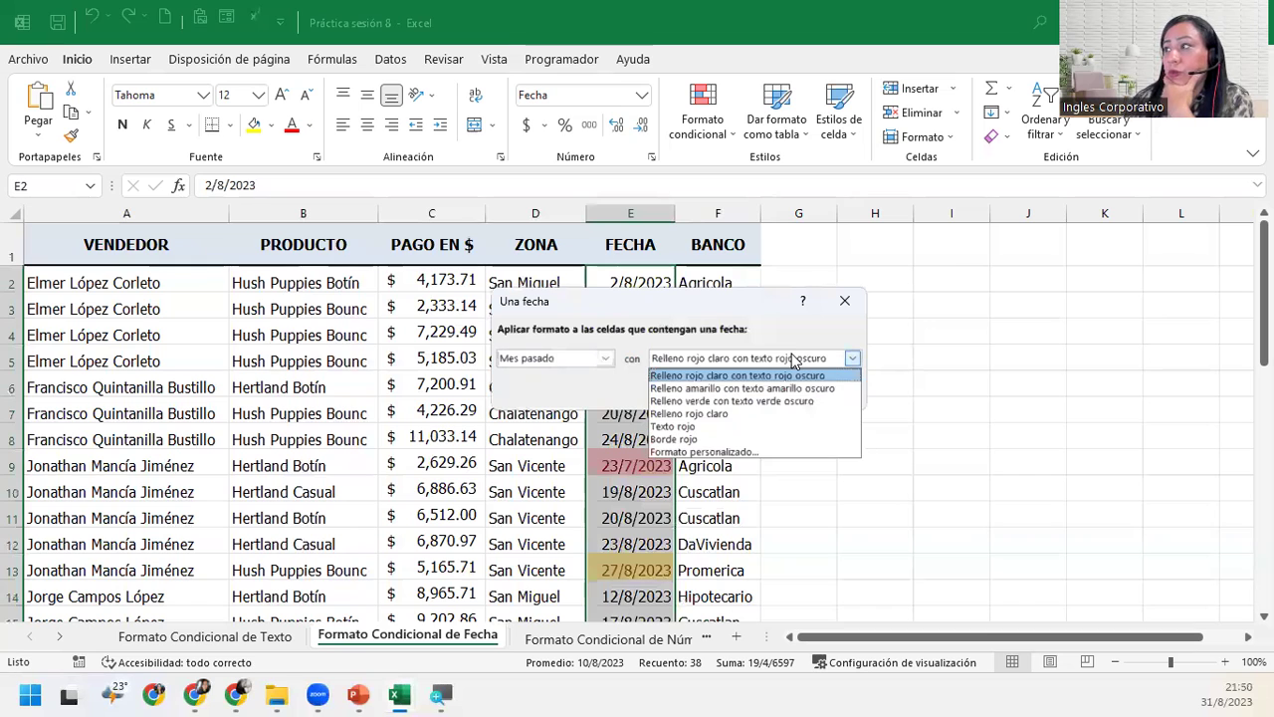
pyautogui.click(689, 413)
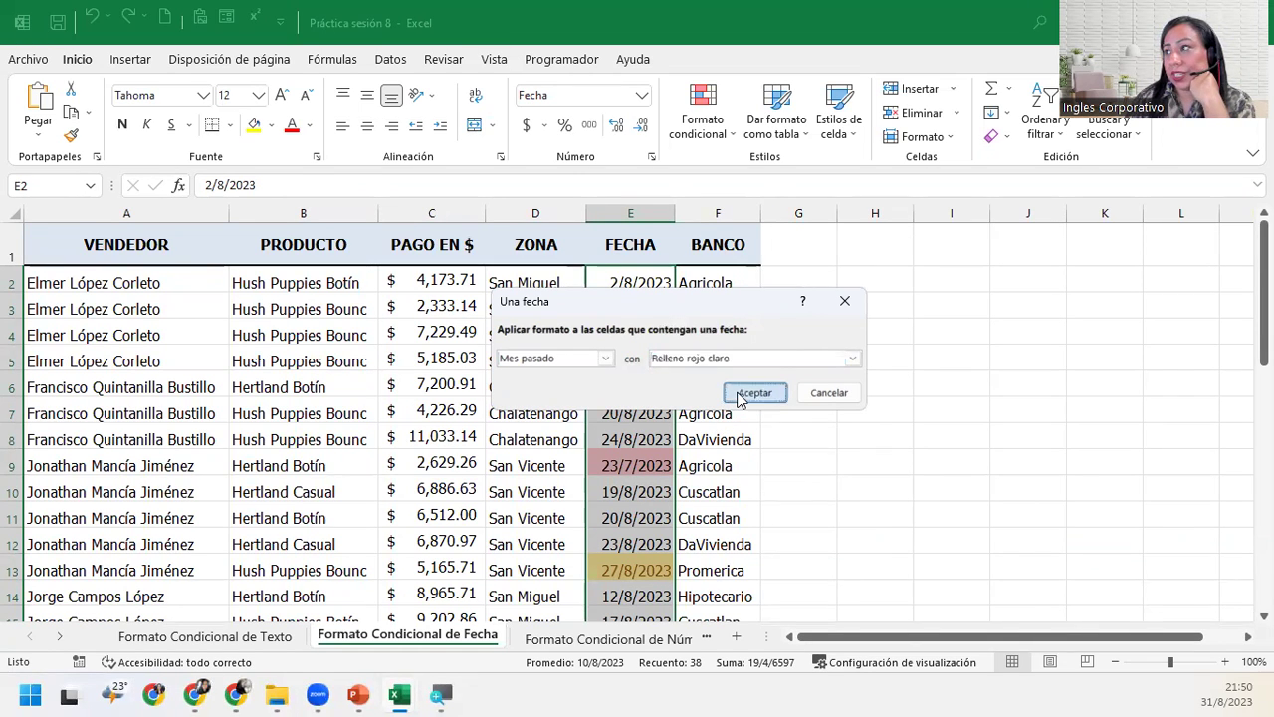
pyautogui.click(755, 394)
# Step: Review the FECHA column, checking the light-red 23/7/2023 date
pyautogui.click(631, 439)
pyautogui.scroll(-4, 613, 450)
pyautogui.scroll(-4, 612, 450)
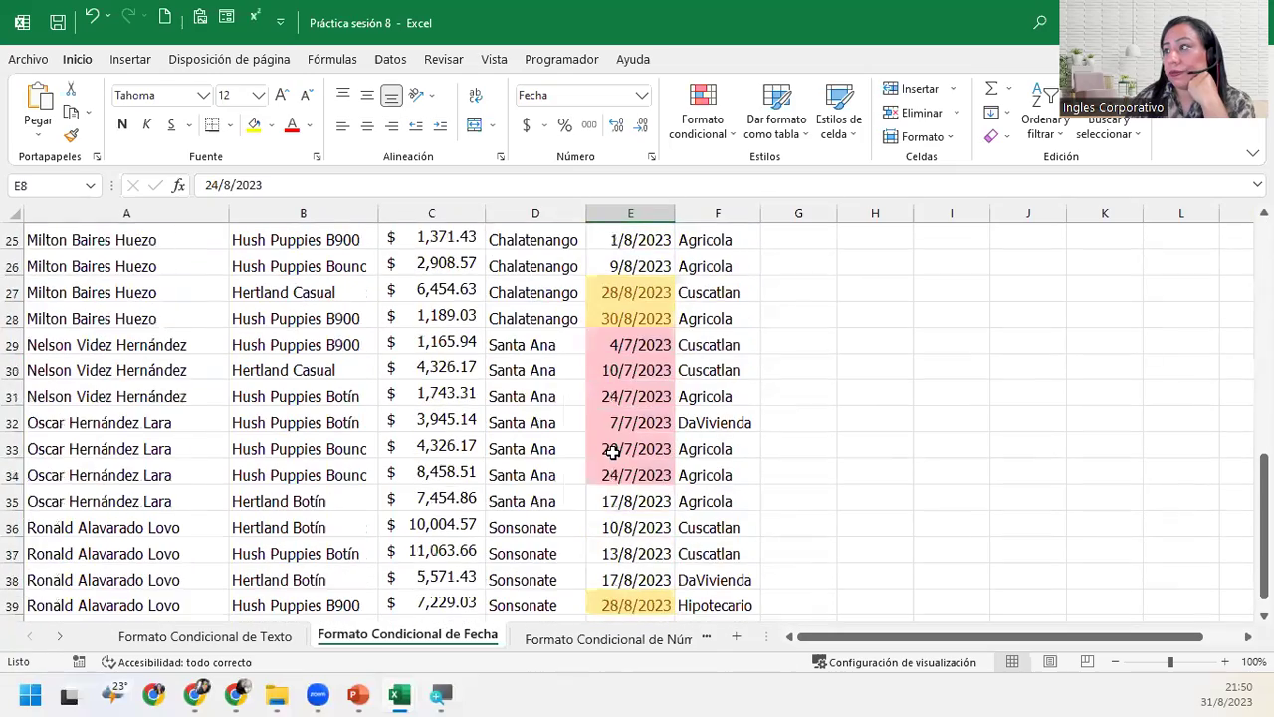
pyautogui.scroll(-3, 612, 450)
pyautogui.scroll(5, 615, 452)
pyautogui.scroll(3, 614, 452)
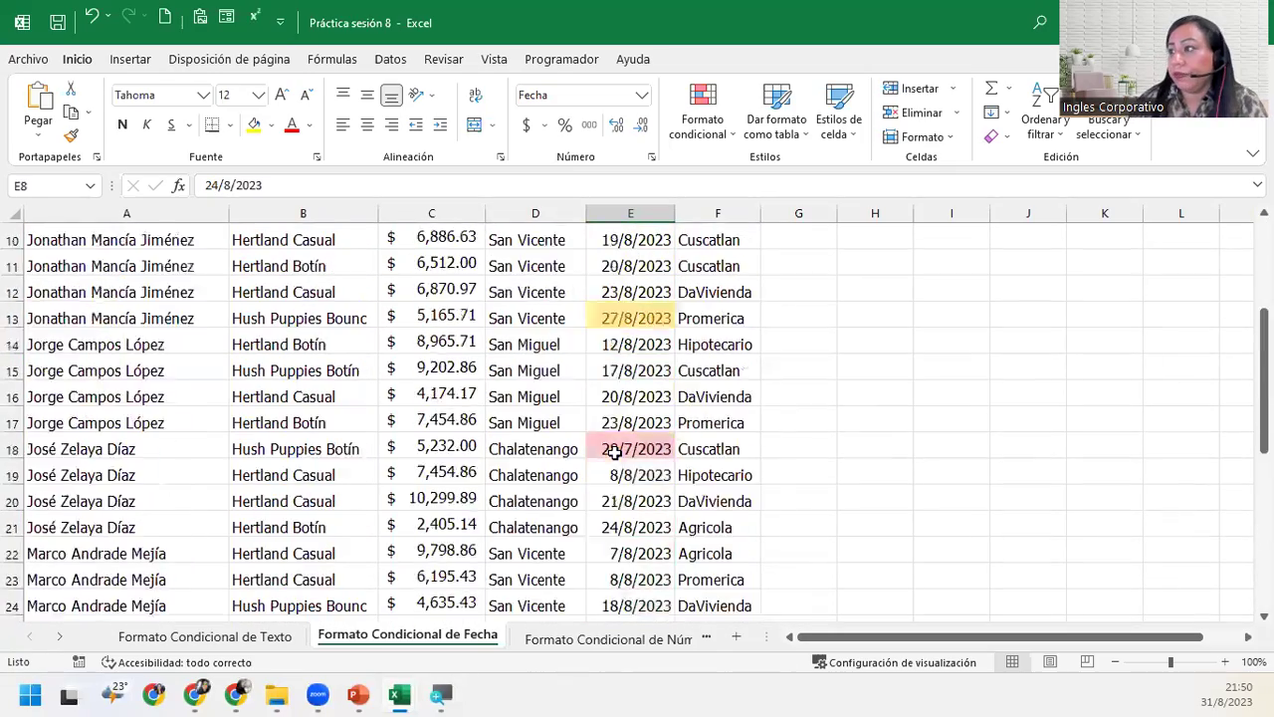
pyautogui.scroll(3, 615, 452)
pyautogui.click(658, 469)
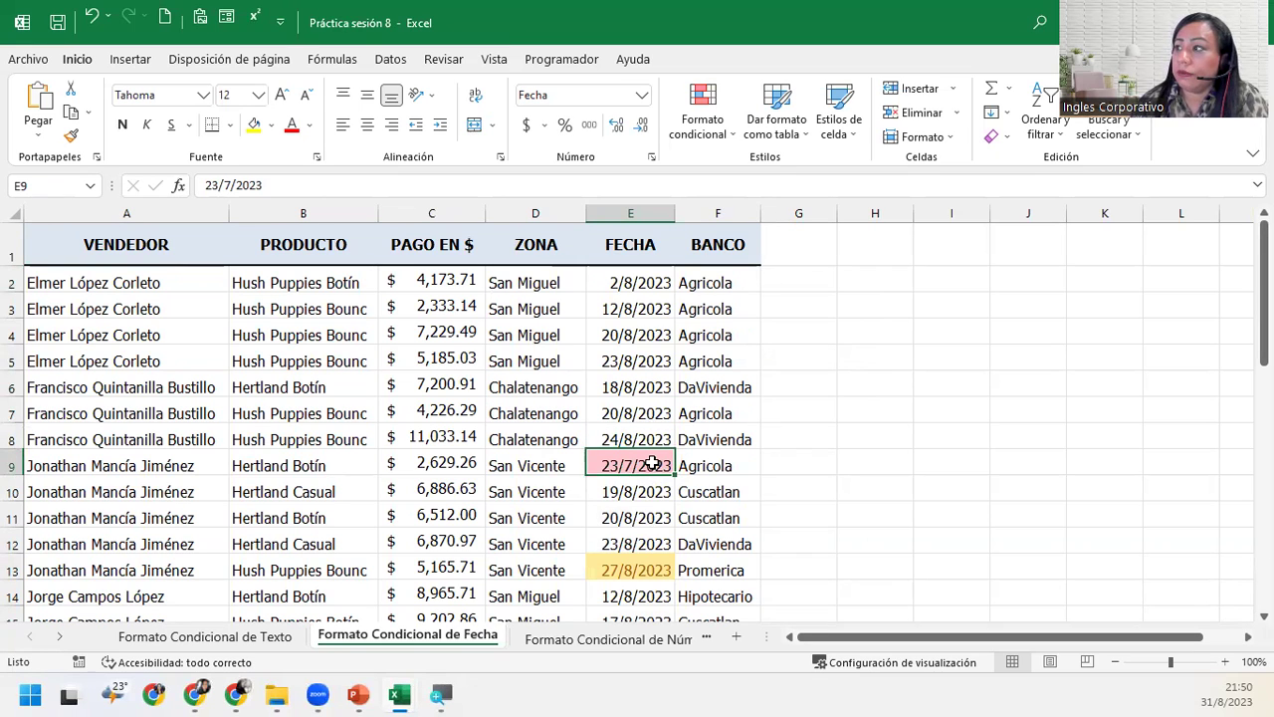
pyautogui.scroll(-4, 648, 557)
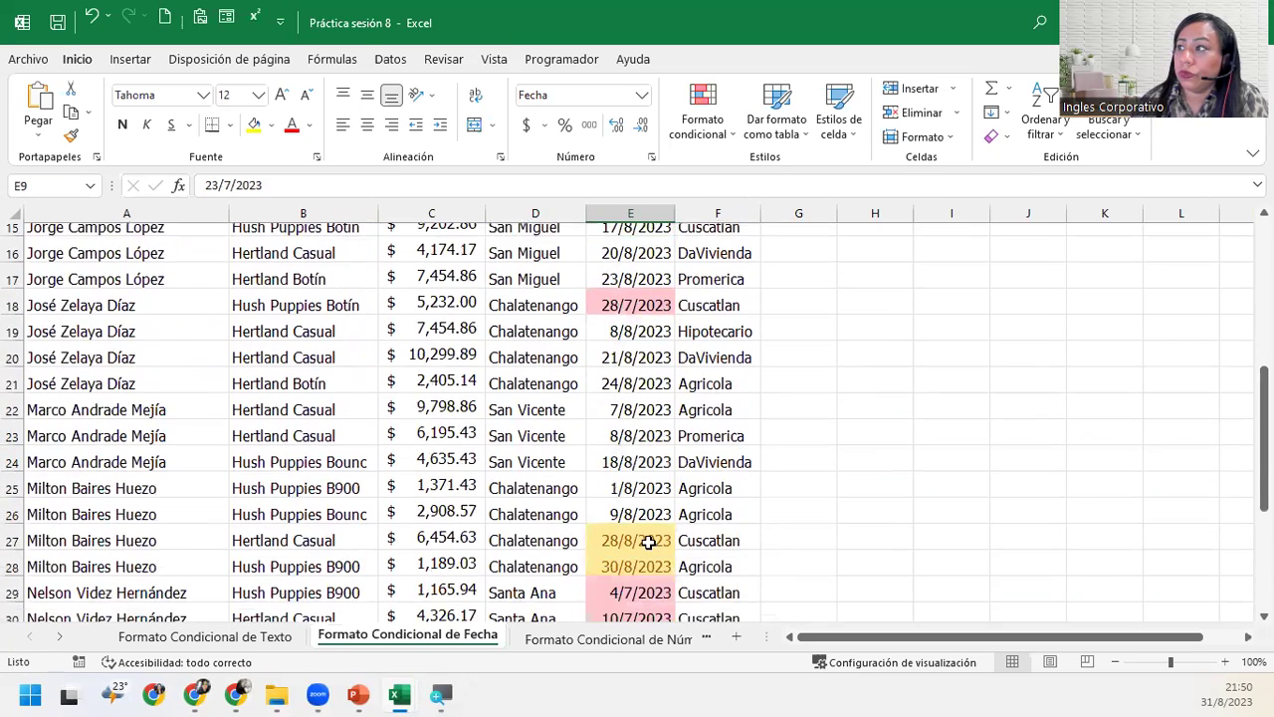
pyautogui.scroll(-5, 648, 542)
pyautogui.scroll(5, 648, 543)
pyautogui.scroll(5, 648, 543)
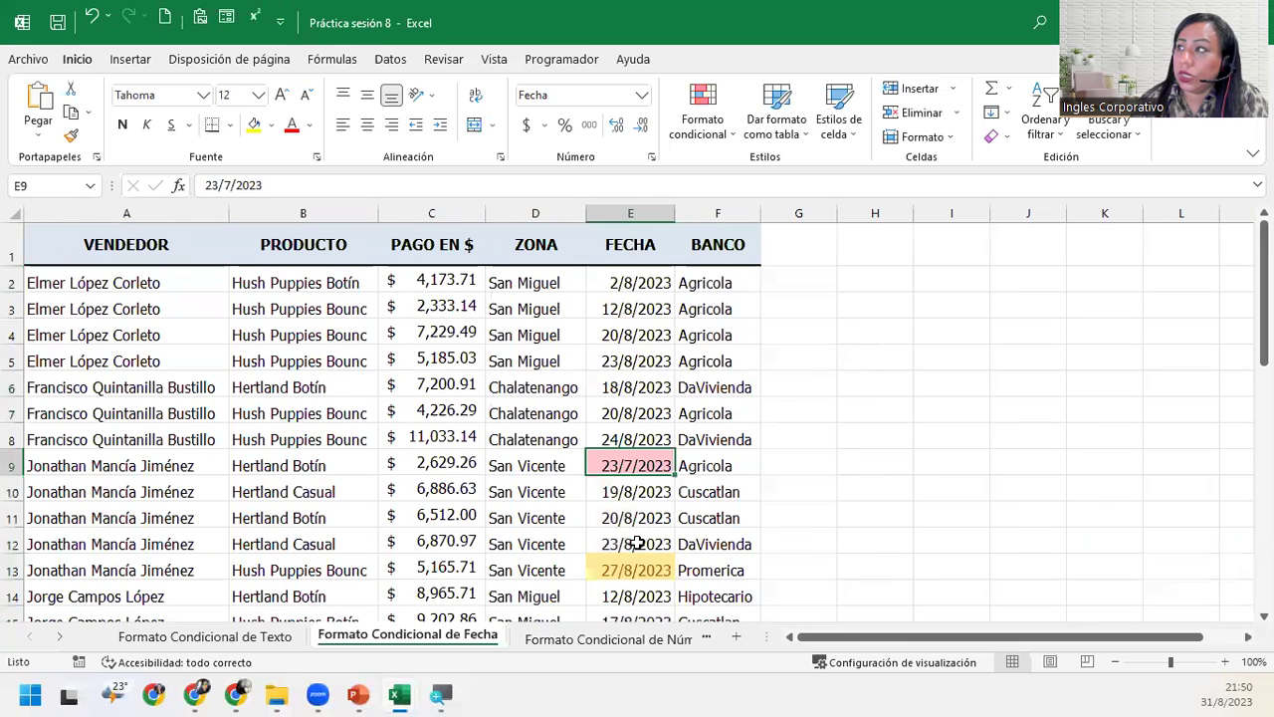
# Step: Reselect the dates E2:E39 with Ctrl+Shift+Down
pyautogui.click(642, 283)
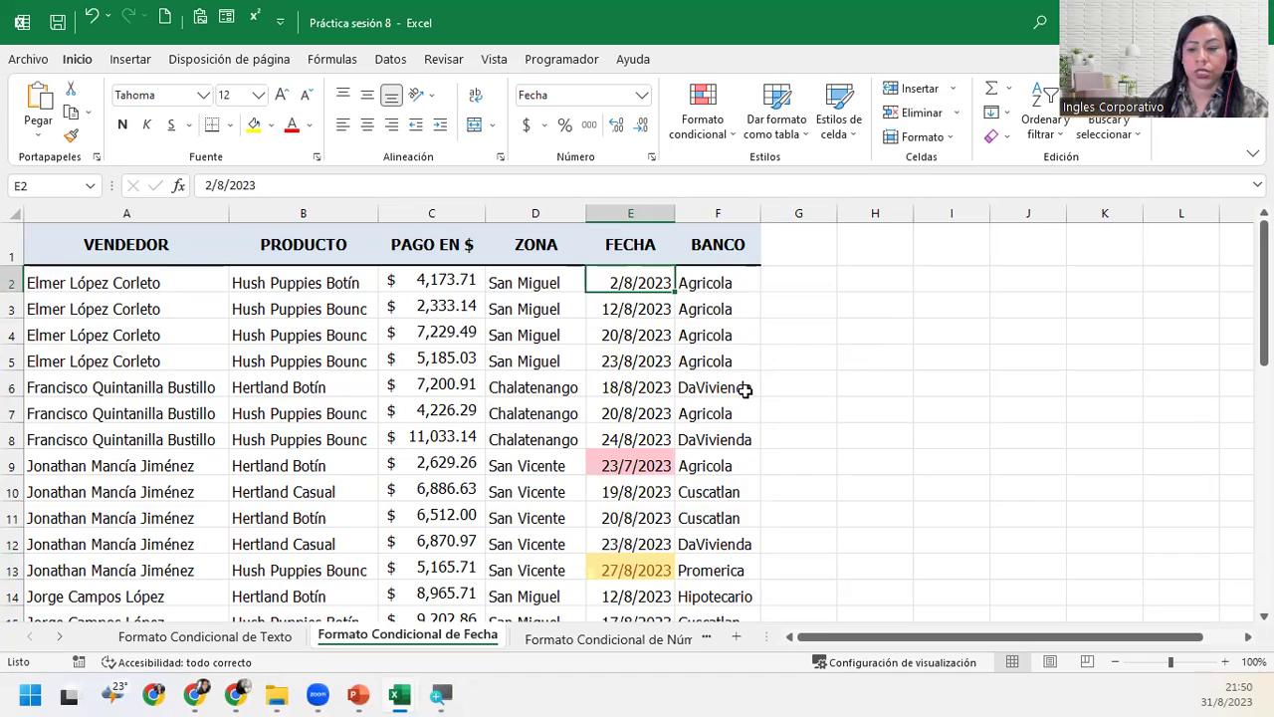
pyautogui.hotkey('ctrl', 'shift', 'Down')
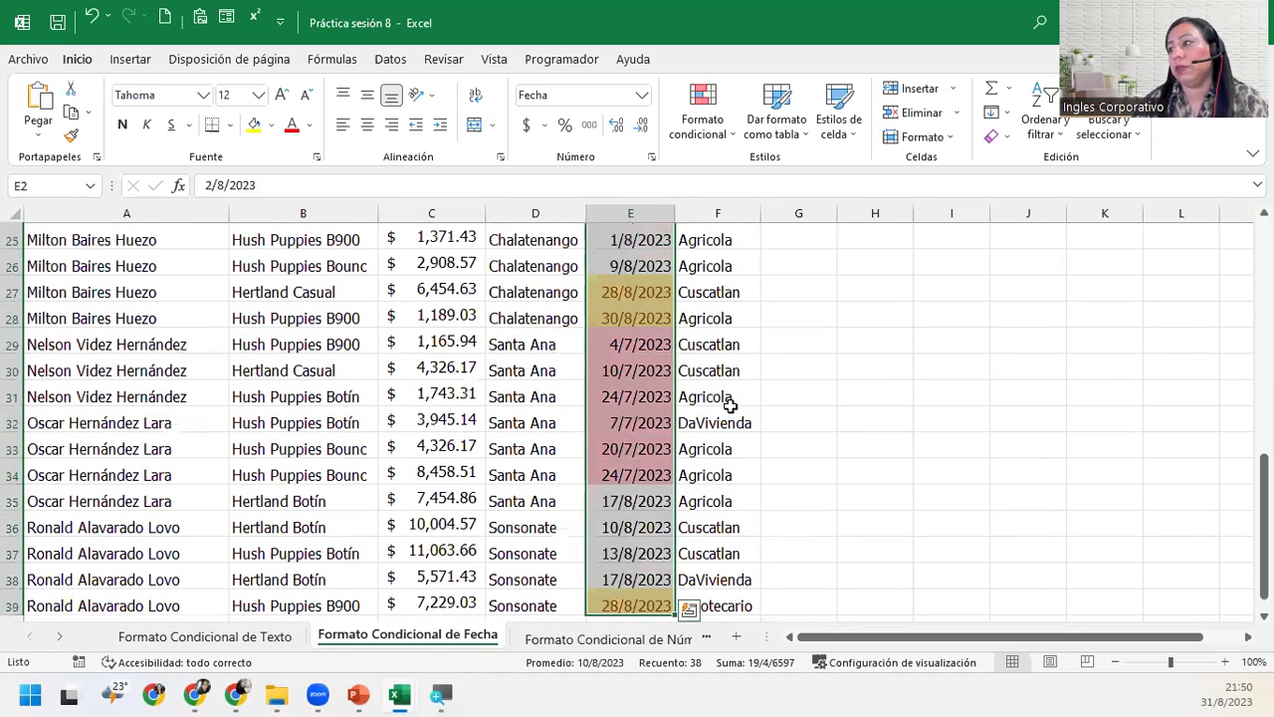
pyautogui.scroll(5, 632, 525)
pyautogui.scroll(3, 633, 528)
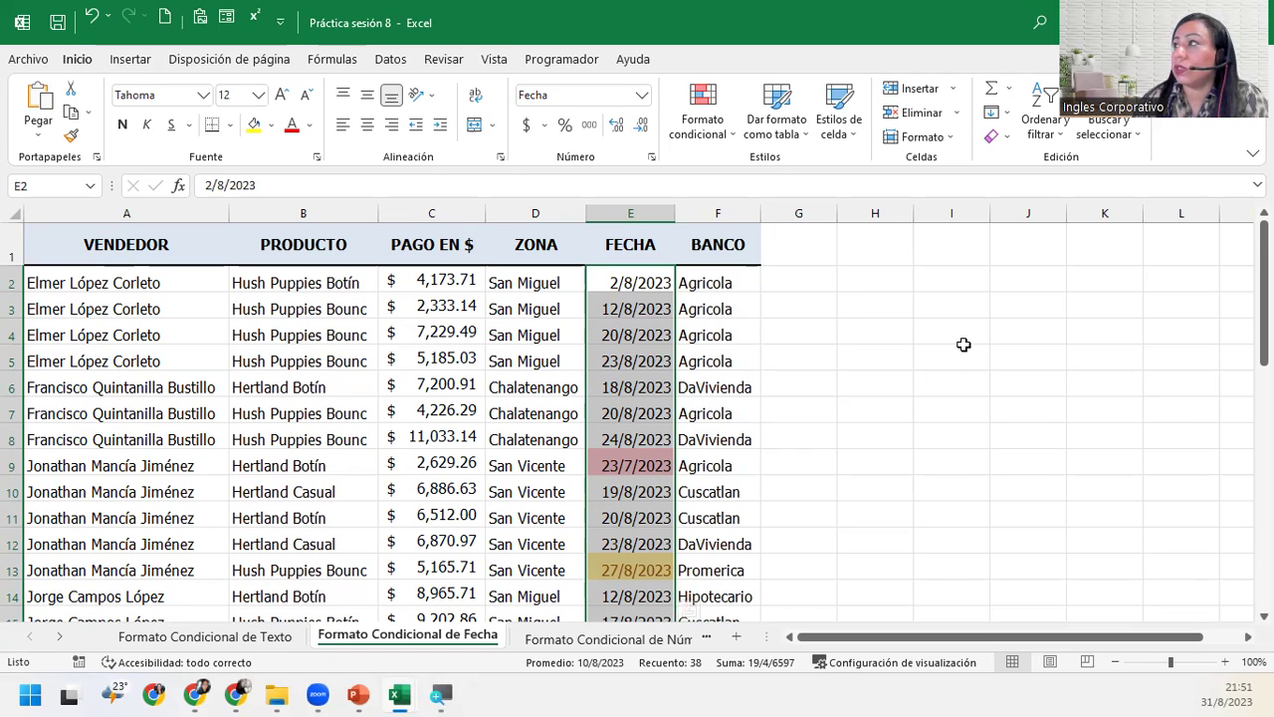
# Step: Create an Entre rule for 20/08/2023 to 25/08/2023 with green fill and dark green text
pyautogui.click(700, 110)
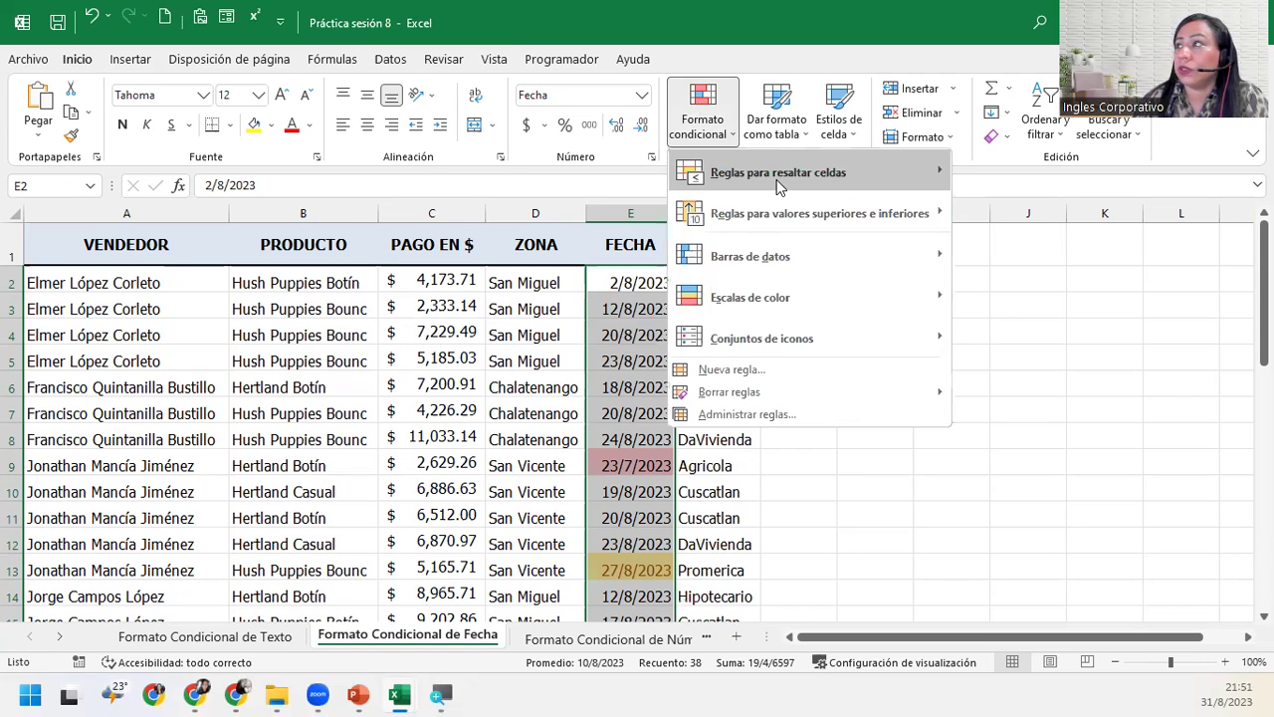
pyautogui.moveTo(826, 179)
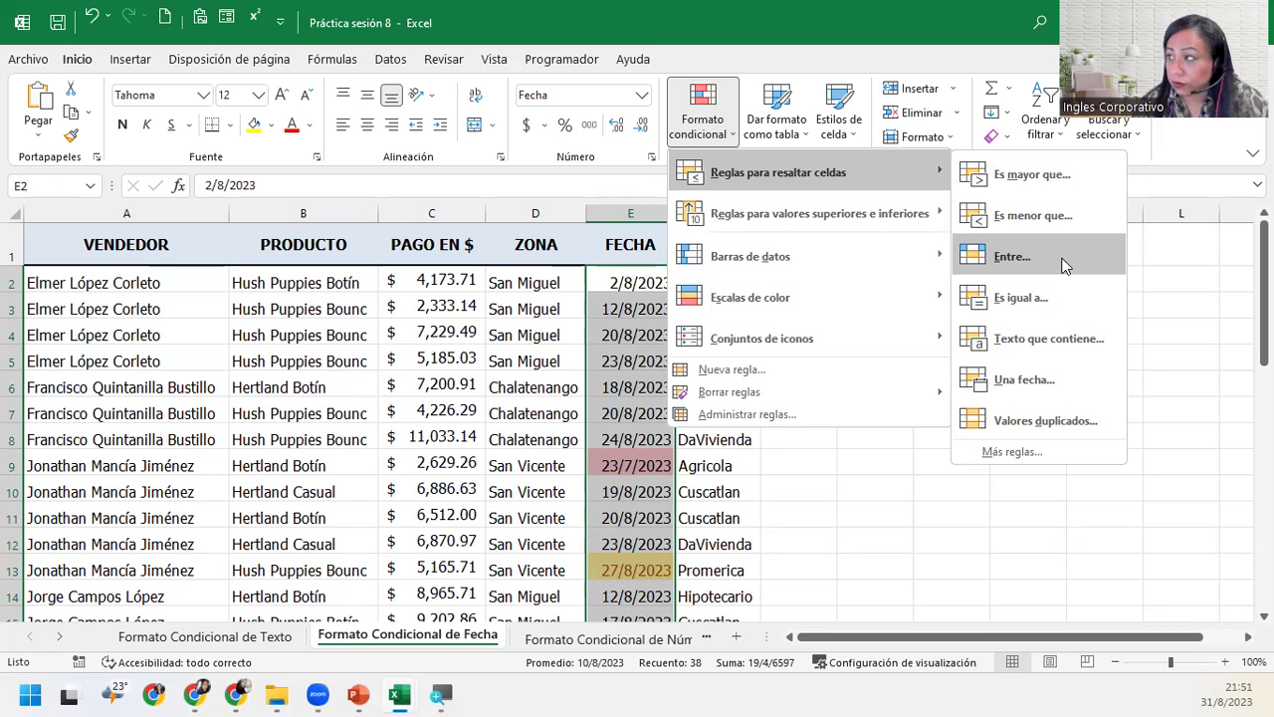
pyautogui.click(1061, 261)
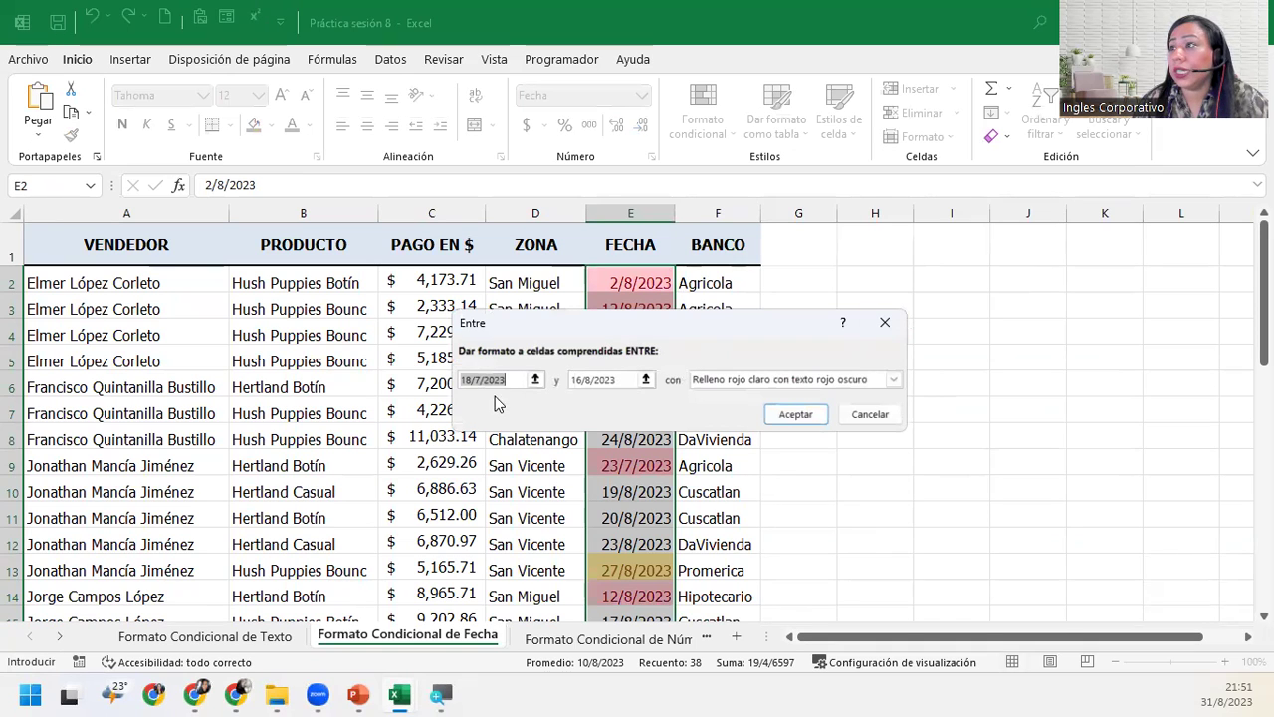
pyautogui.write('20/08')
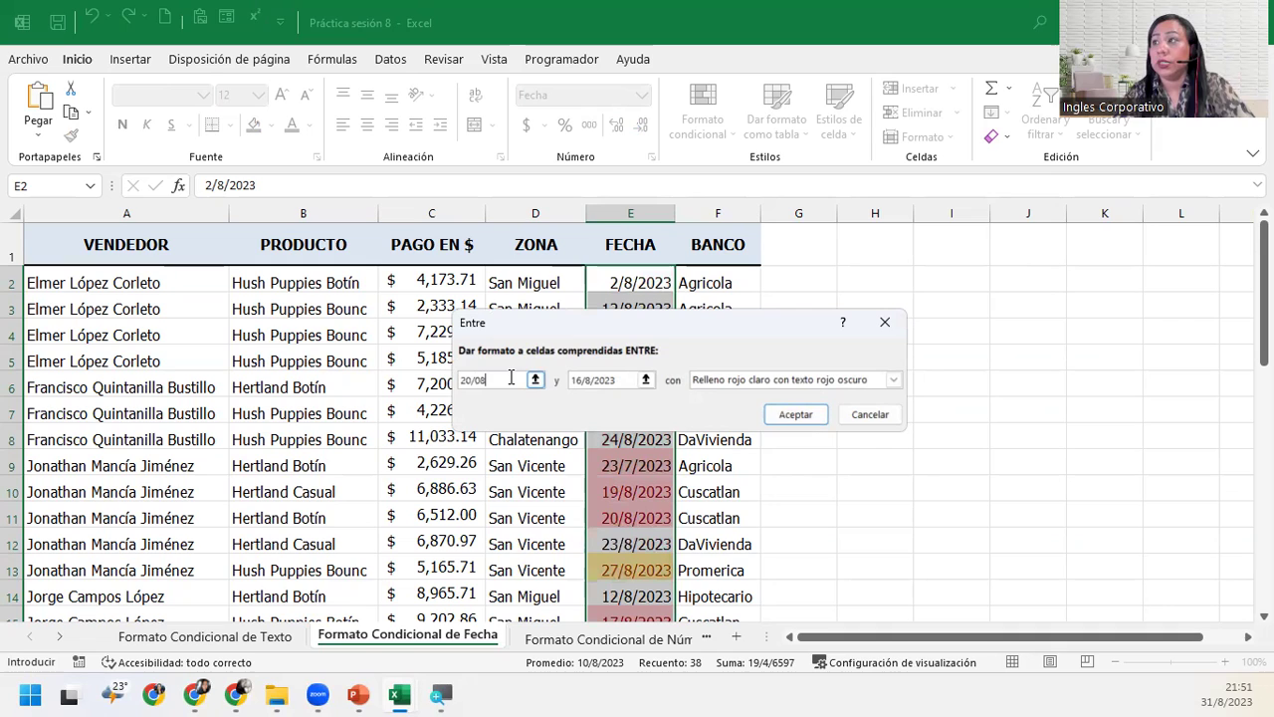
pyautogui.write('/2023')
pyautogui.press('Tab')
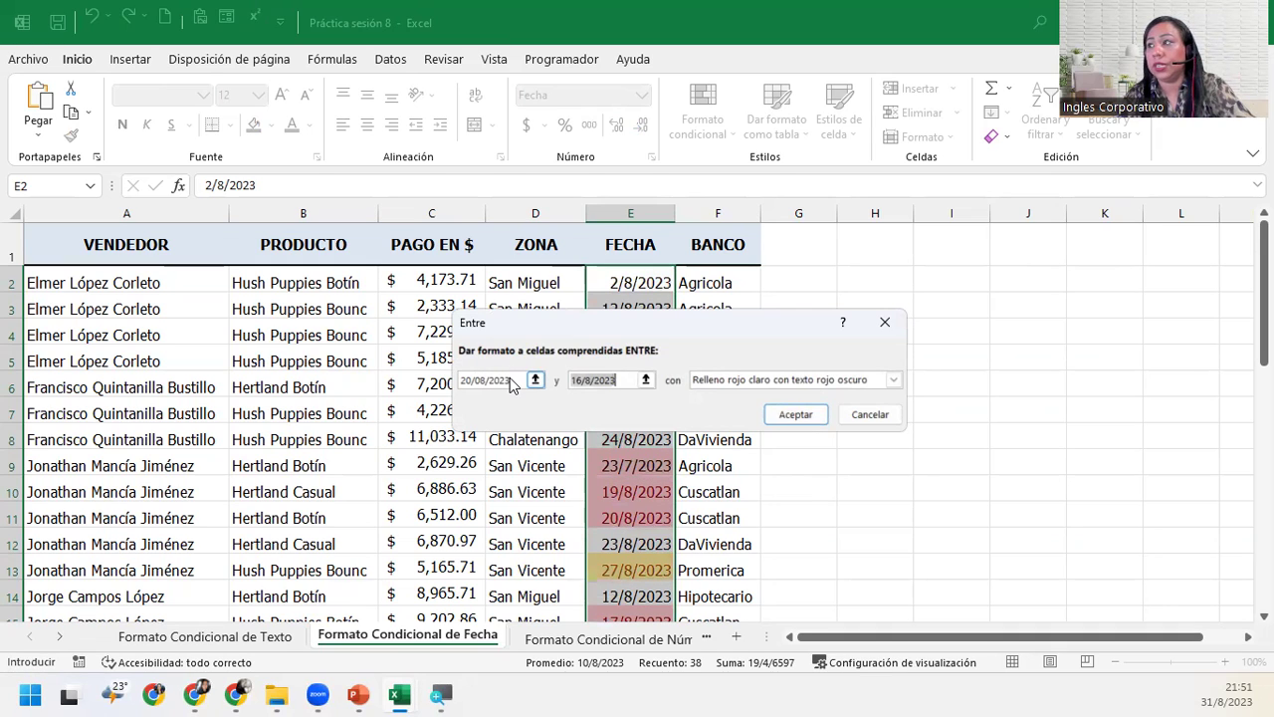
pyautogui.write('25')
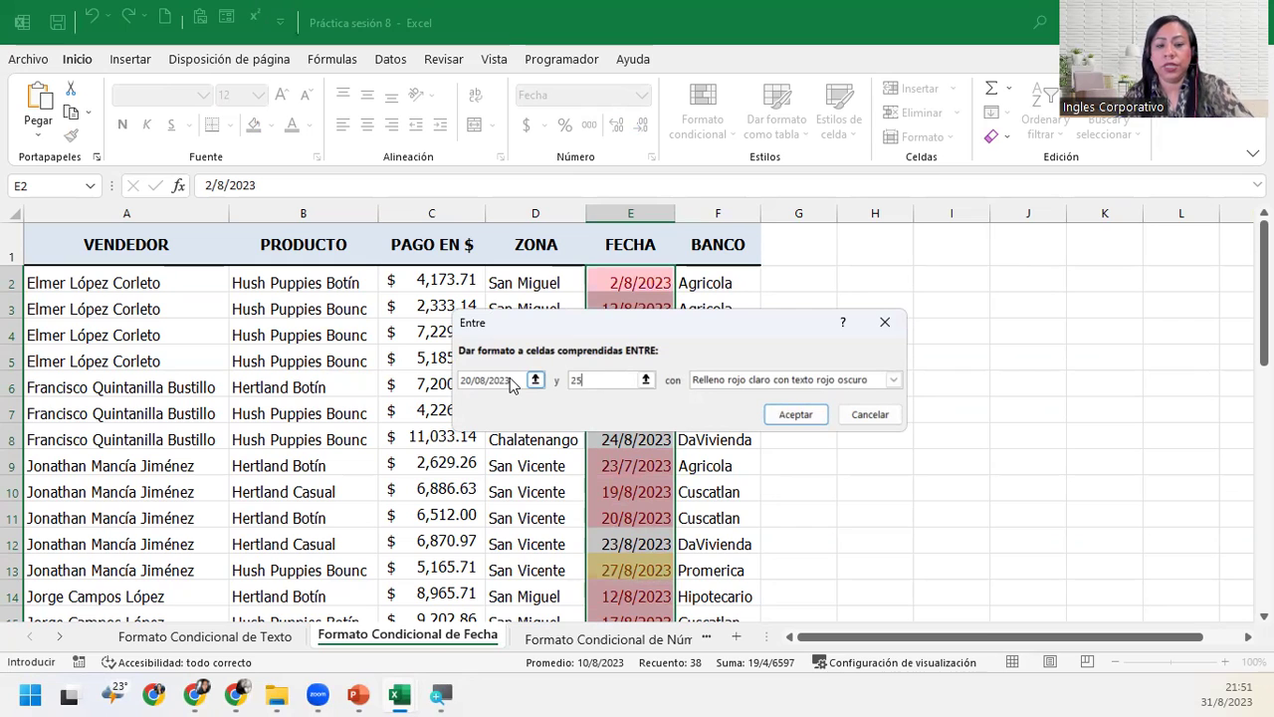
pyautogui.write('/08/2023')
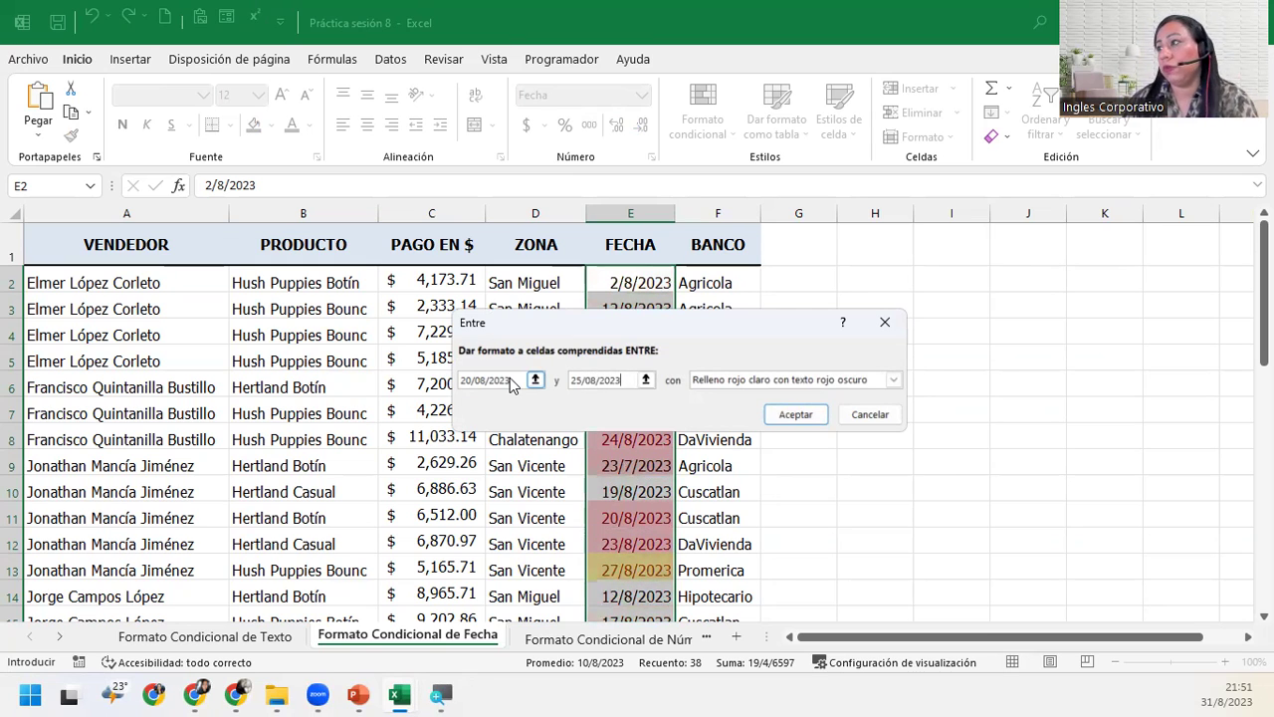
pyautogui.click(742, 381)
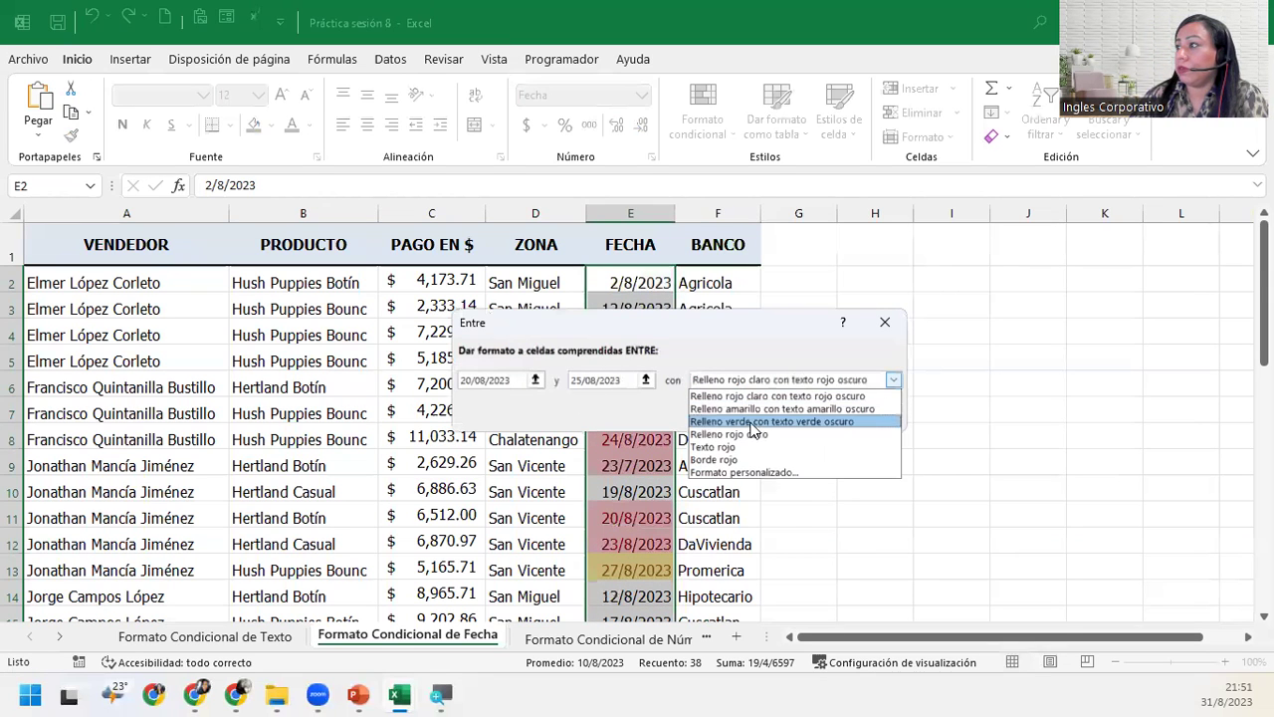
pyautogui.click(751, 422)
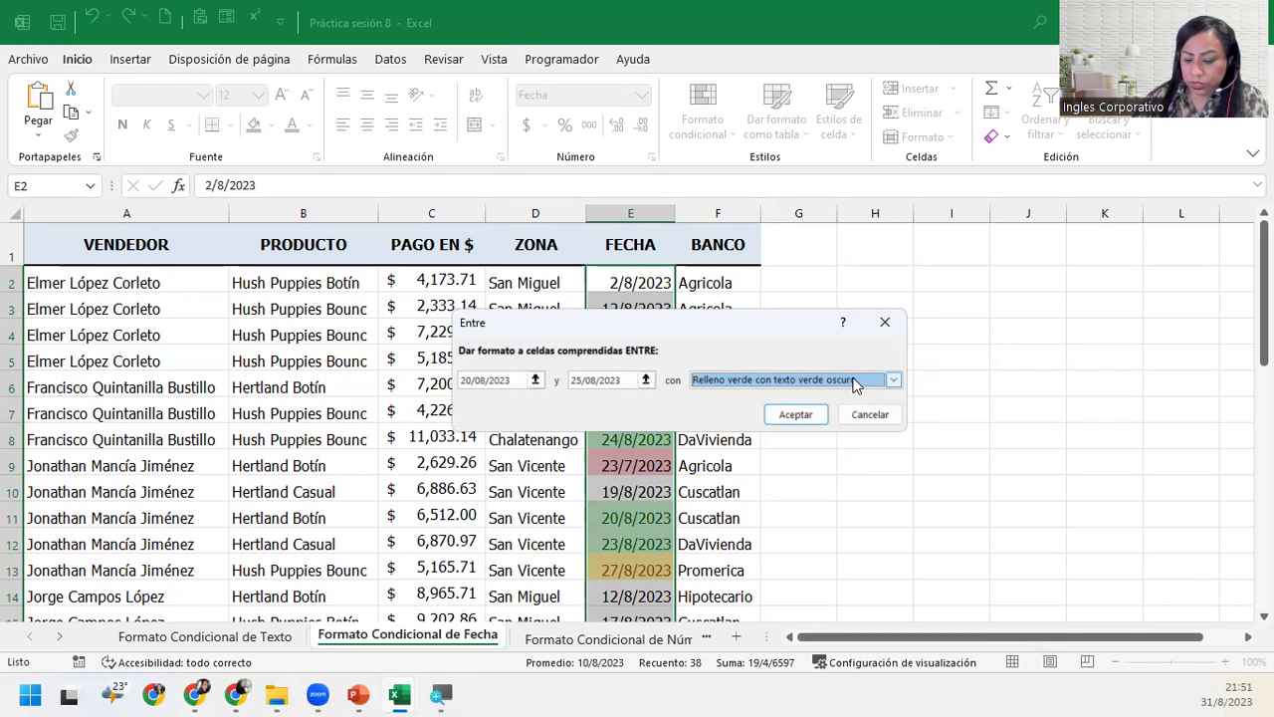
pyautogui.click(893, 379)
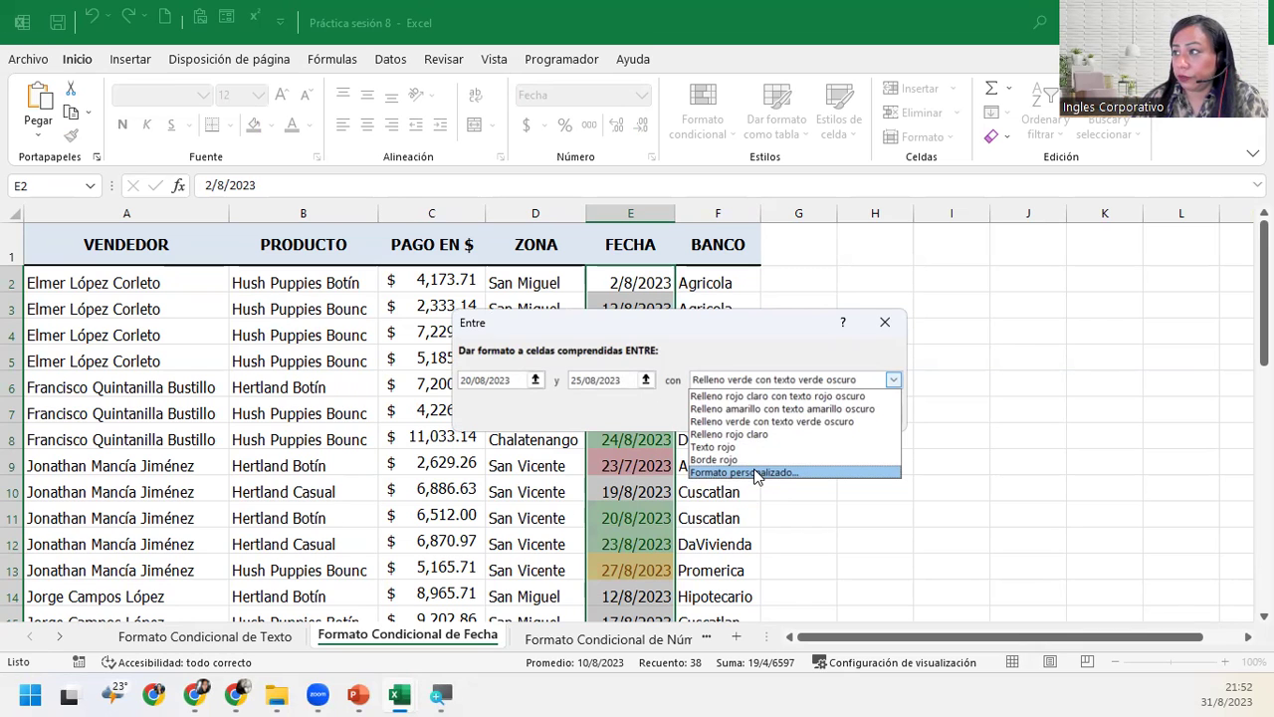
# Step: Start a custom format for the date-range rule with purple font colour
pyautogui.click(757, 473)
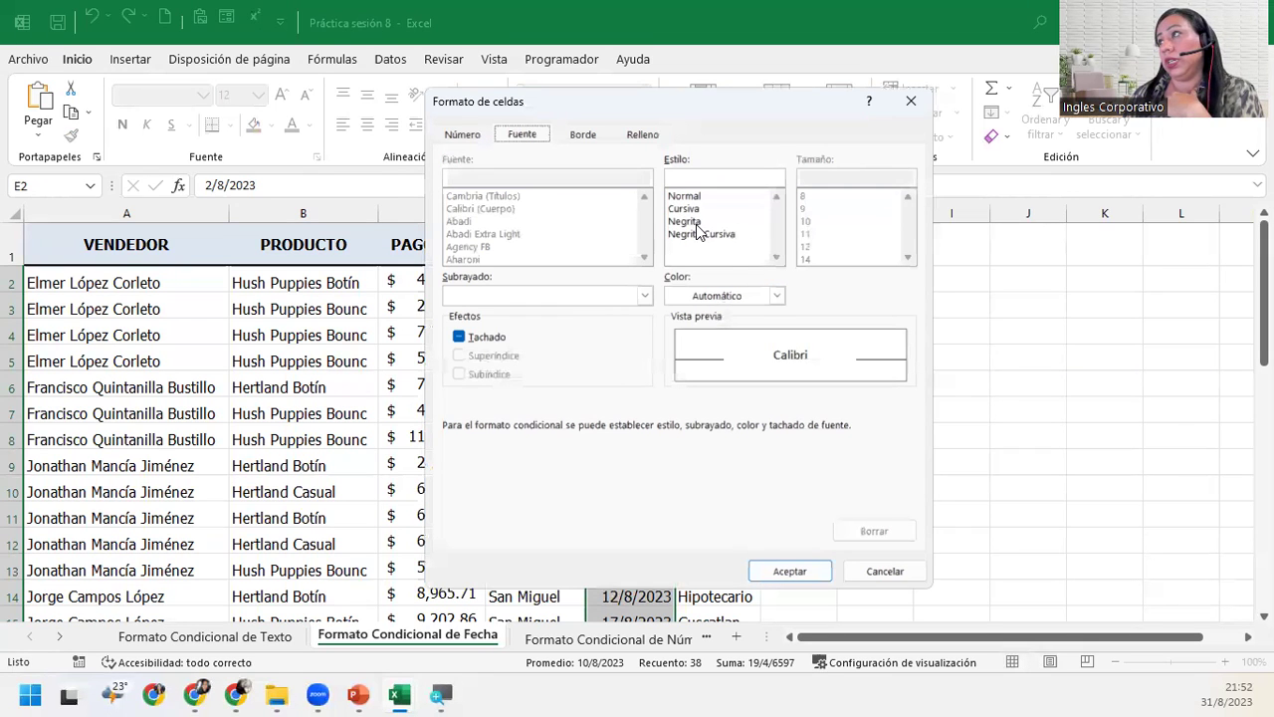
pyautogui.click(745, 289)
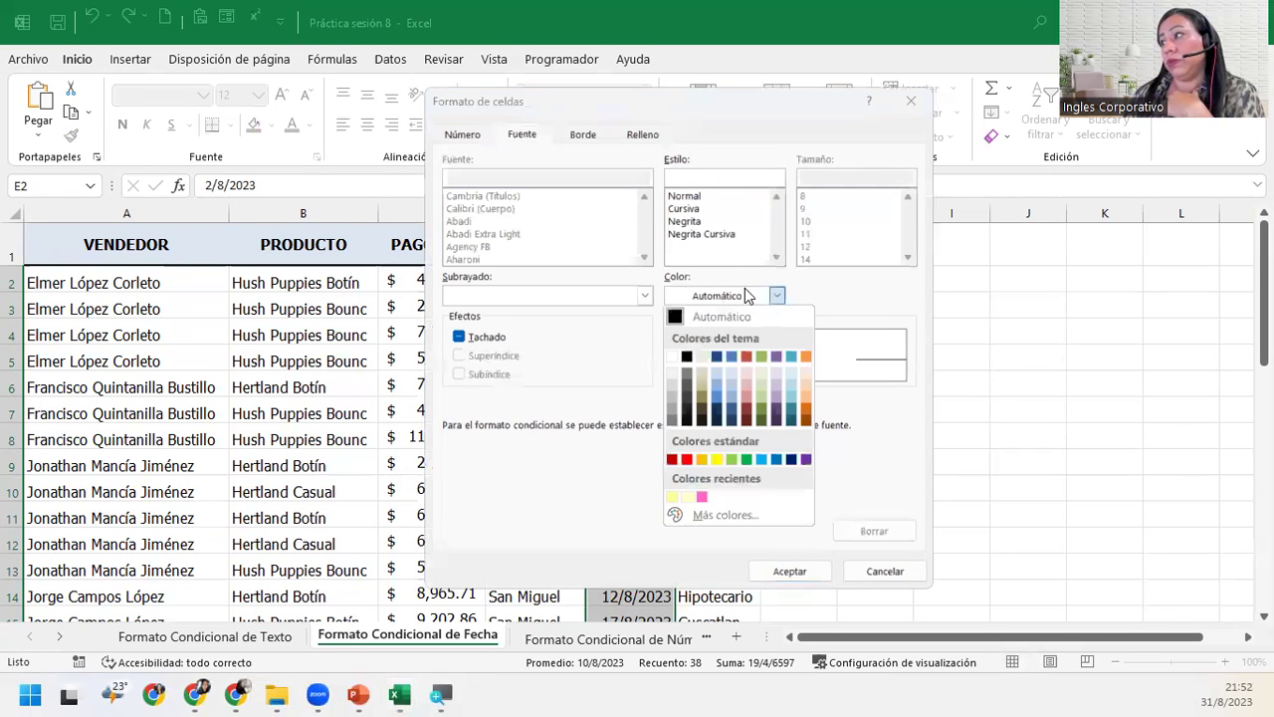
pyautogui.click(808, 460)
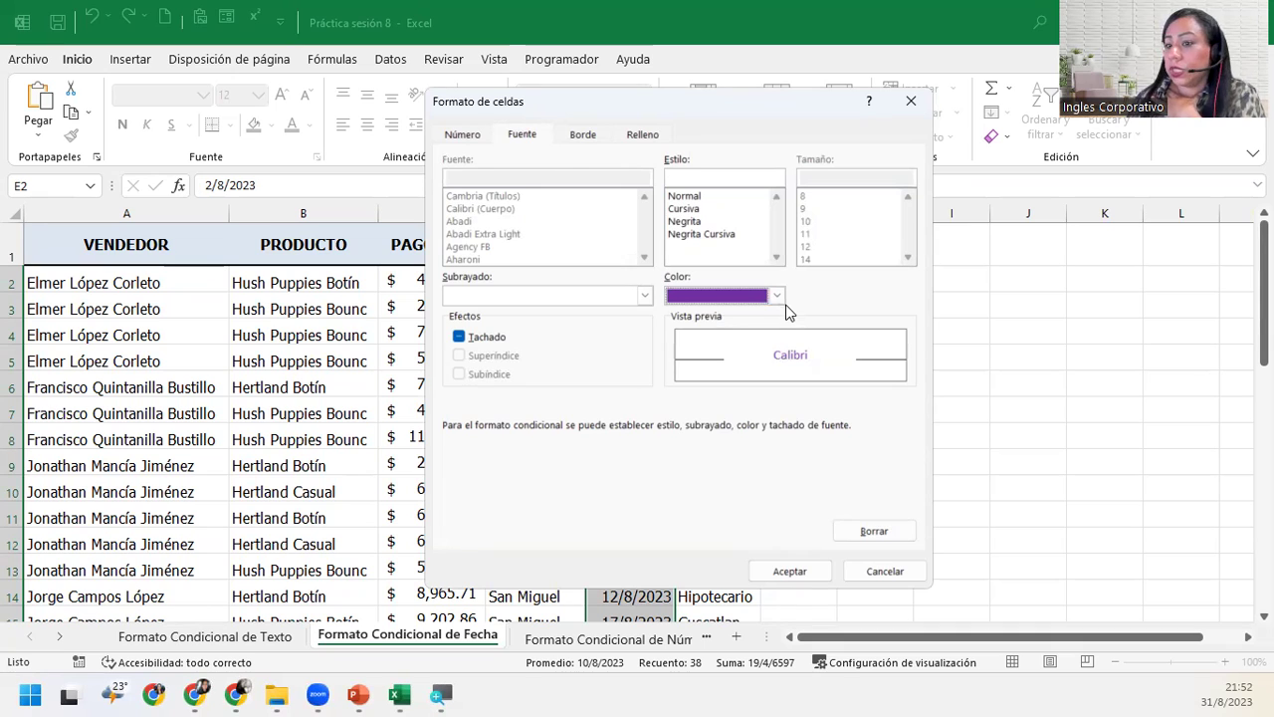
# Step: Give it a light lavender fill with a fine dotted white pattern, and confirm the format
pyautogui.click(623, 140)
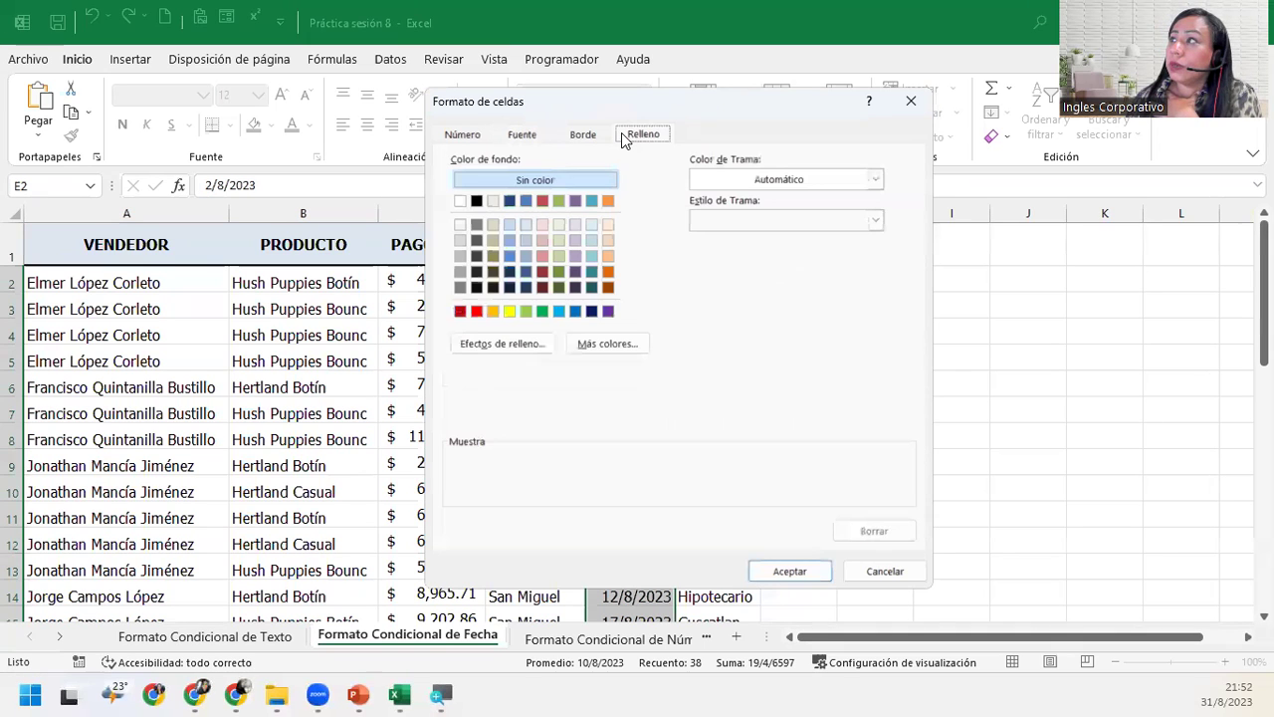
pyautogui.click(575, 227)
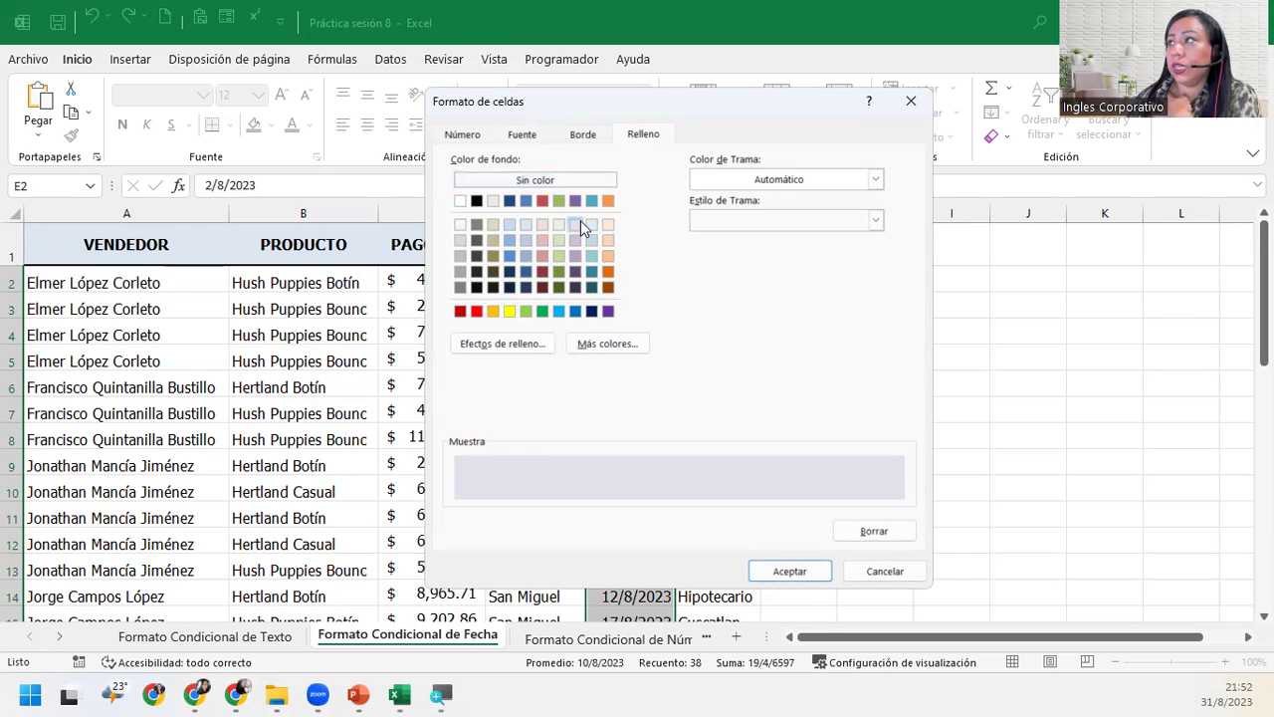
pyautogui.click(771, 181)
pyautogui.click(783, 202)
pyautogui.click(787, 220)
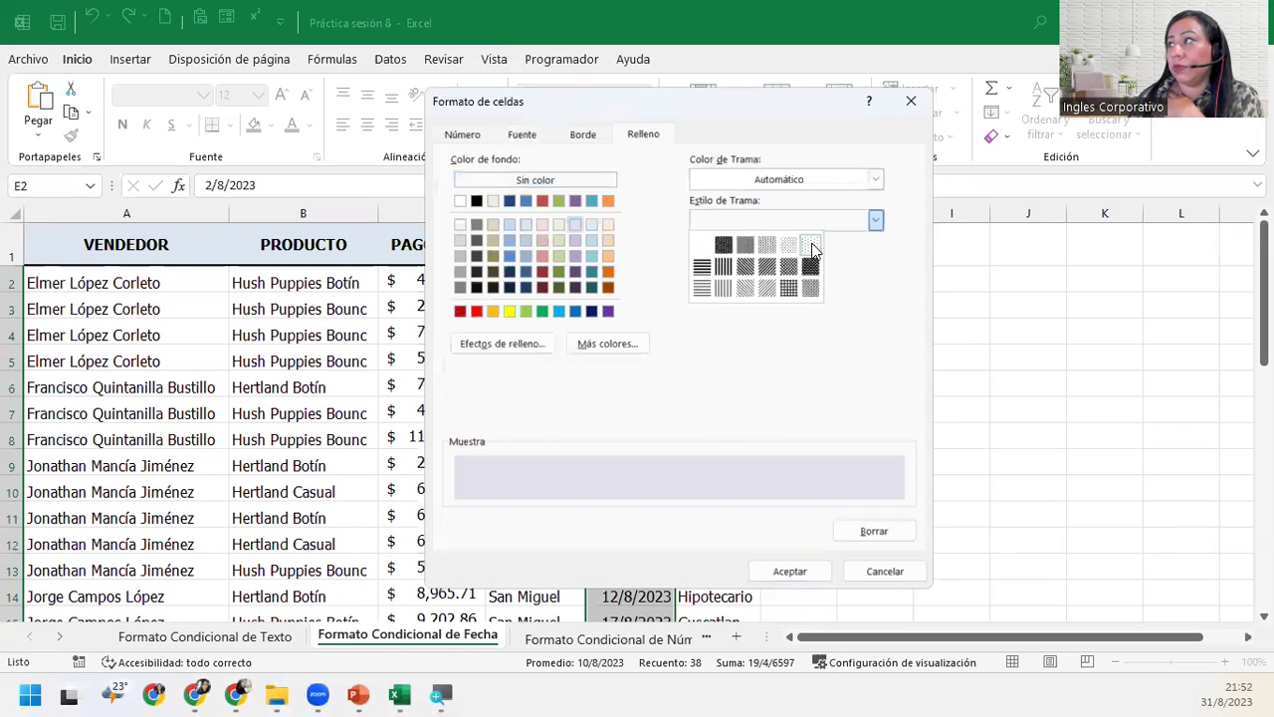
pyautogui.click(810, 245)
pyautogui.click(876, 179)
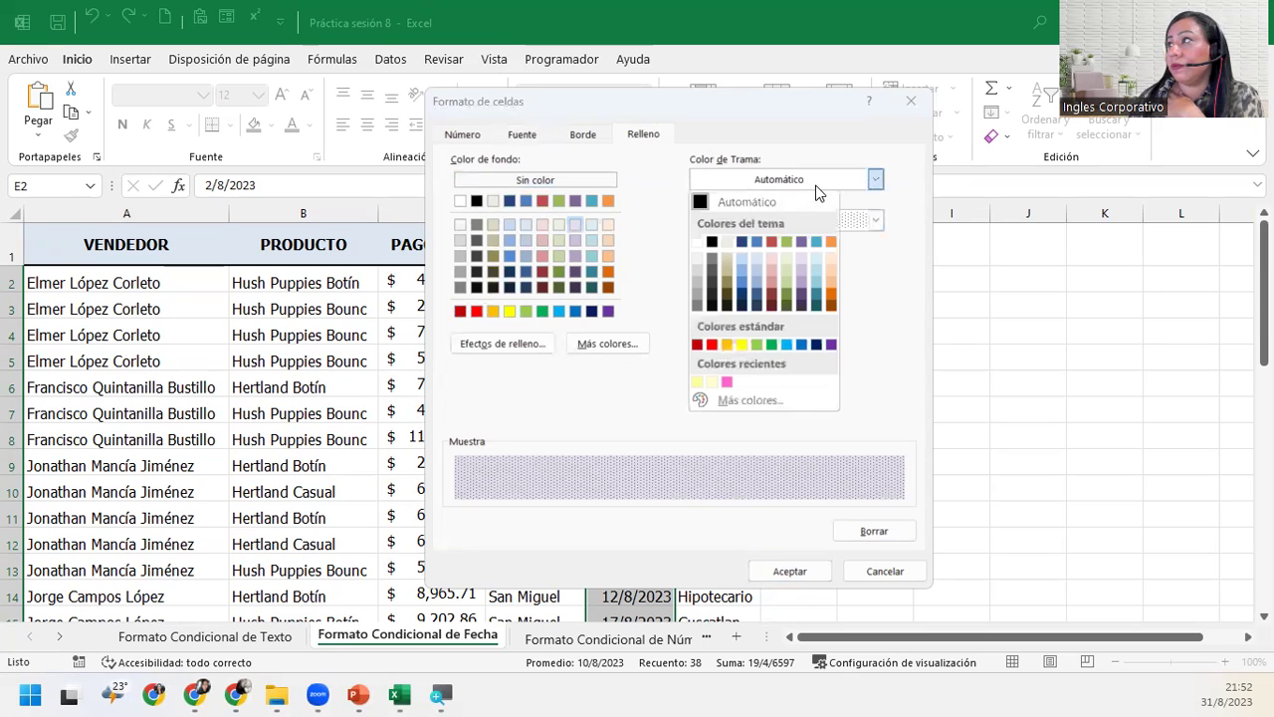
pyautogui.click(700, 244)
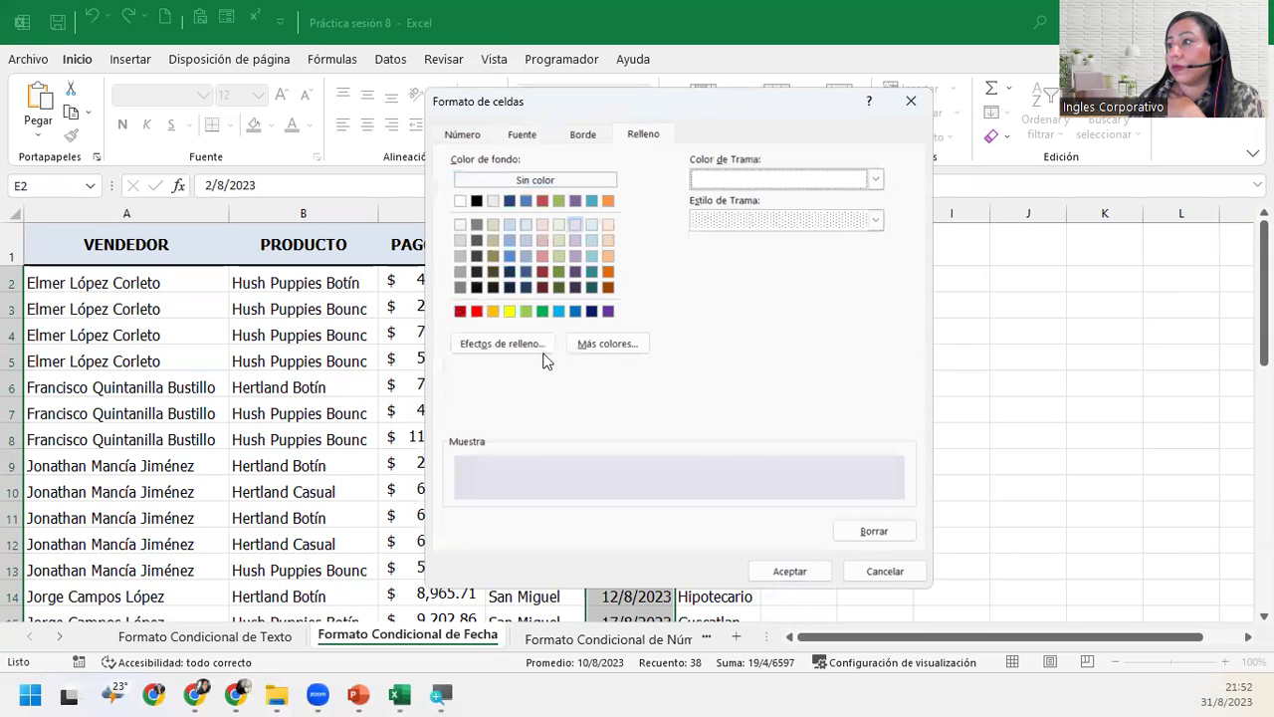
pyautogui.click(797, 571)
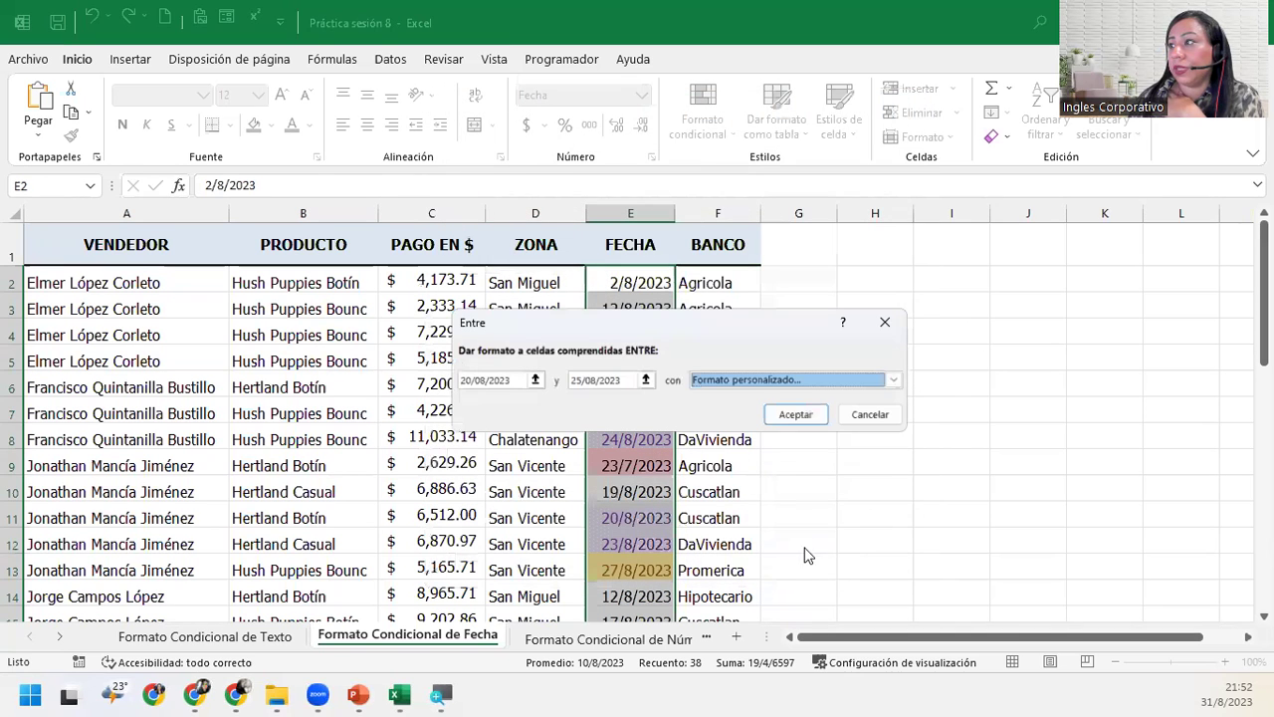
pyautogui.click(773, 415)
# Step: Apply the date-range rule to FECHA and sort the dates from oldest to newest
pyautogui.click(615, 363)
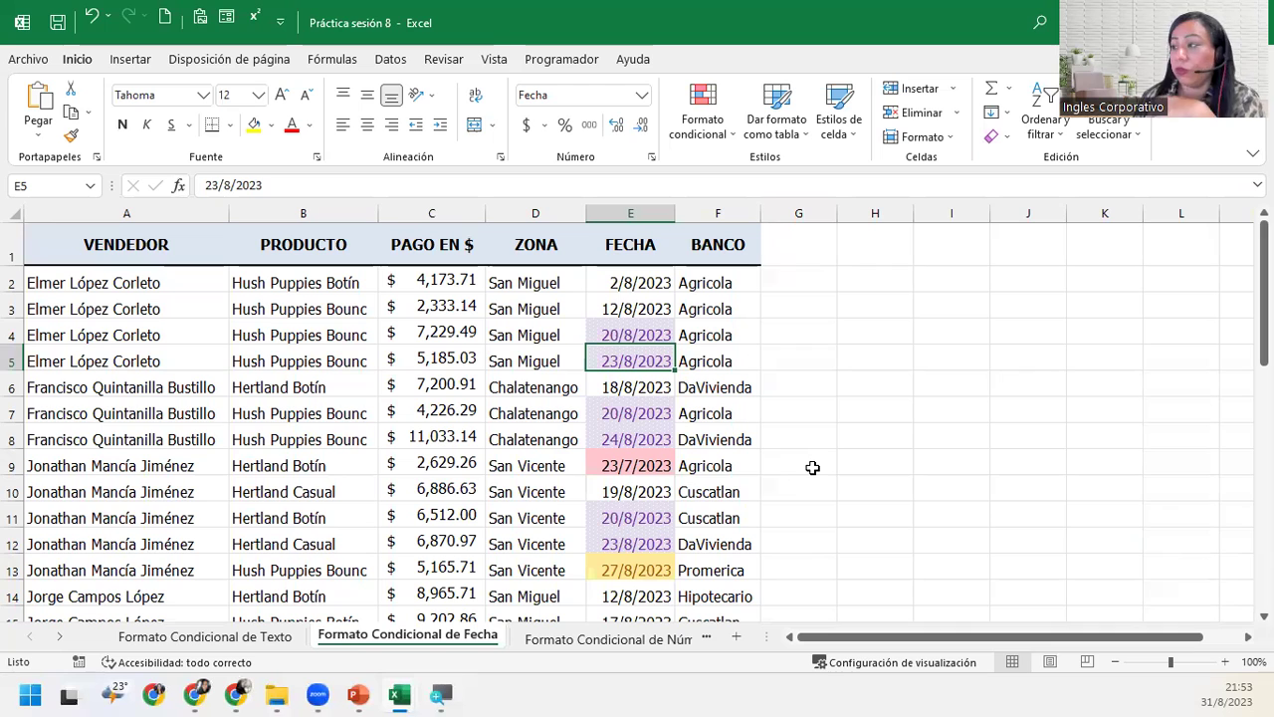
pyautogui.click(1045, 122)
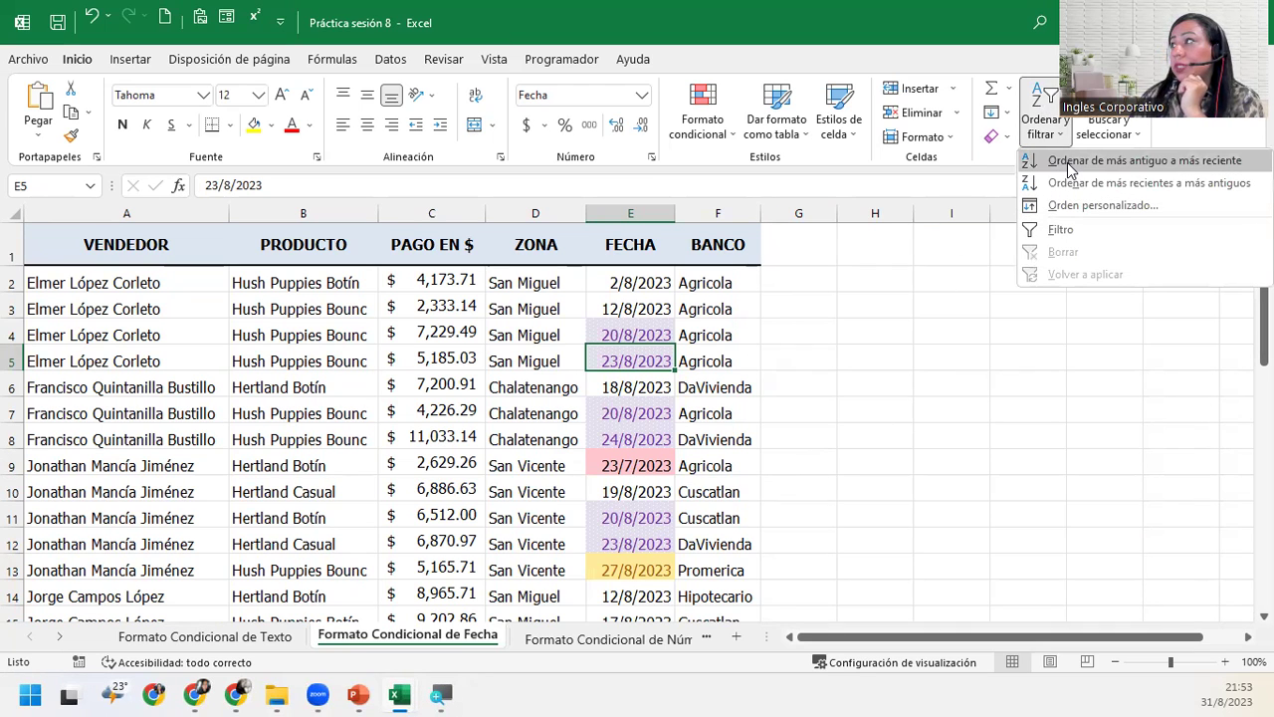
pyautogui.click(1068, 164)
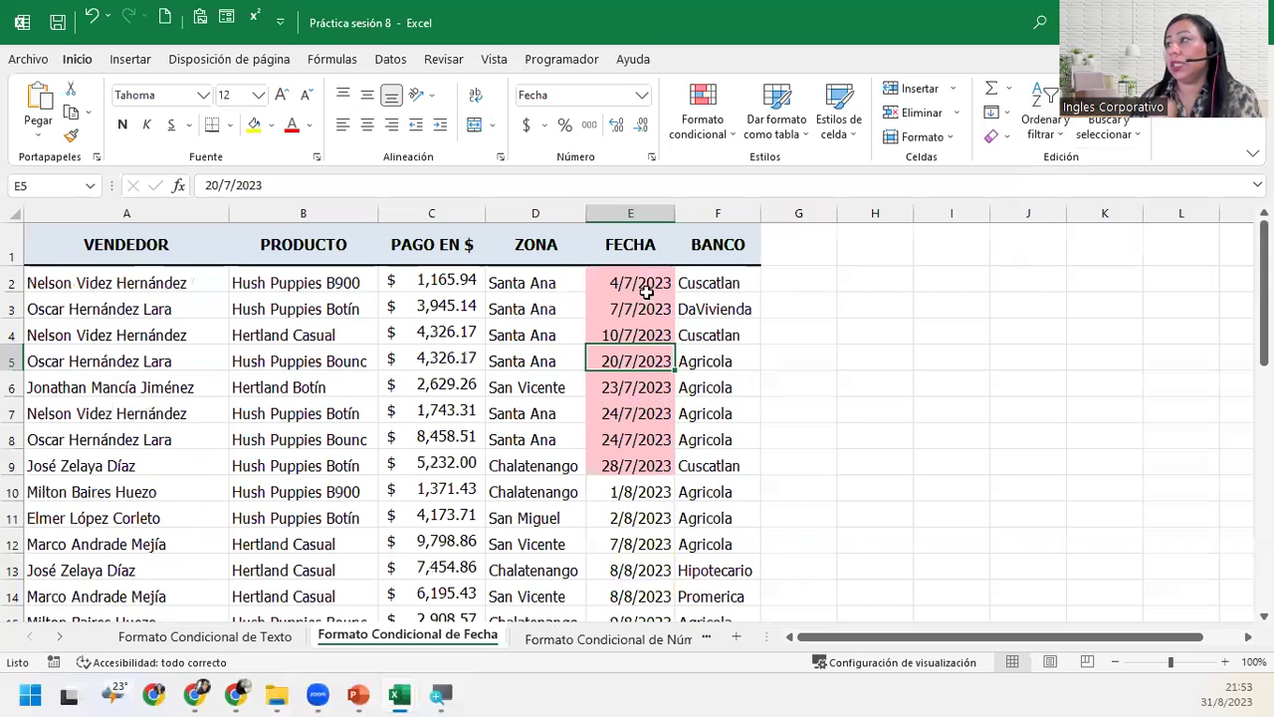
# Step: Review the highlighted FECHA dates by selecting date ranges and scrolling through the column
pyautogui.moveTo(630, 269); pyautogui.dragTo(639, 466)
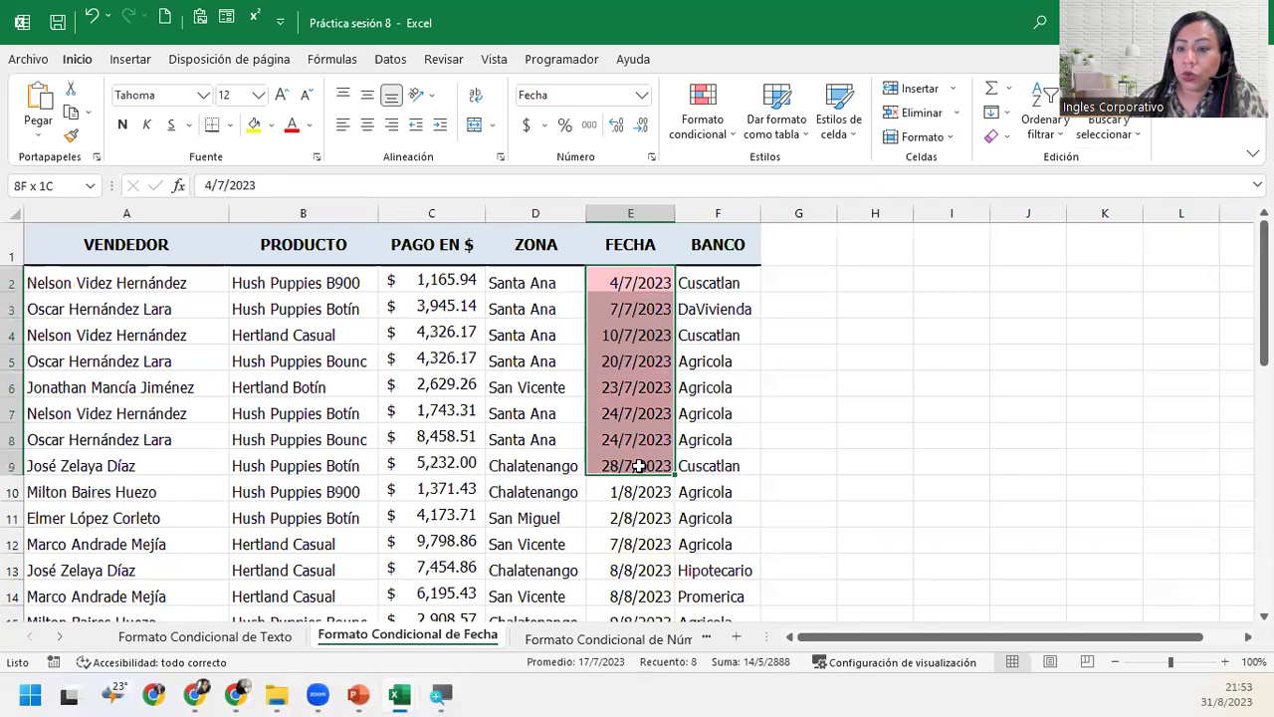
pyautogui.scroll(-4, 642, 463)
pyautogui.scroll(-2, 645, 458)
pyautogui.scroll(-3, 648, 452)
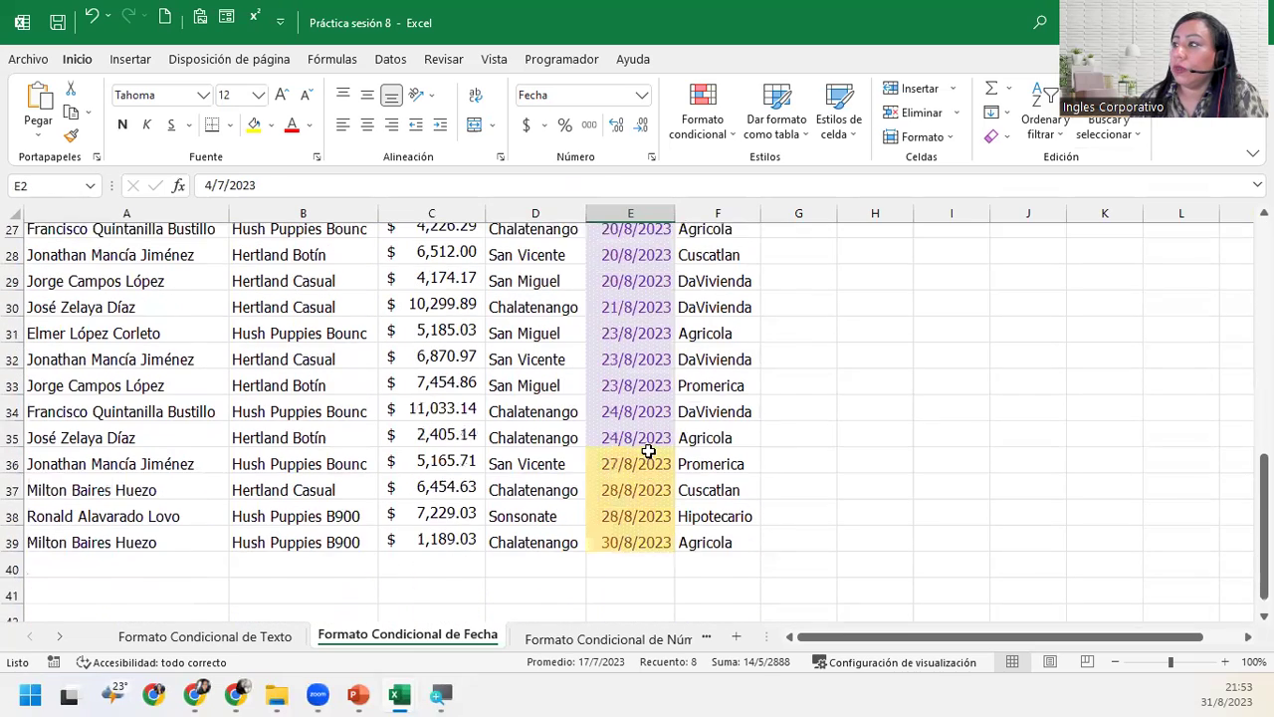
pyautogui.scroll(2, 648, 452)
pyautogui.moveTo(637, 344); pyautogui.dragTo(648, 583)
pyautogui.scroll(-1, 642, 533)
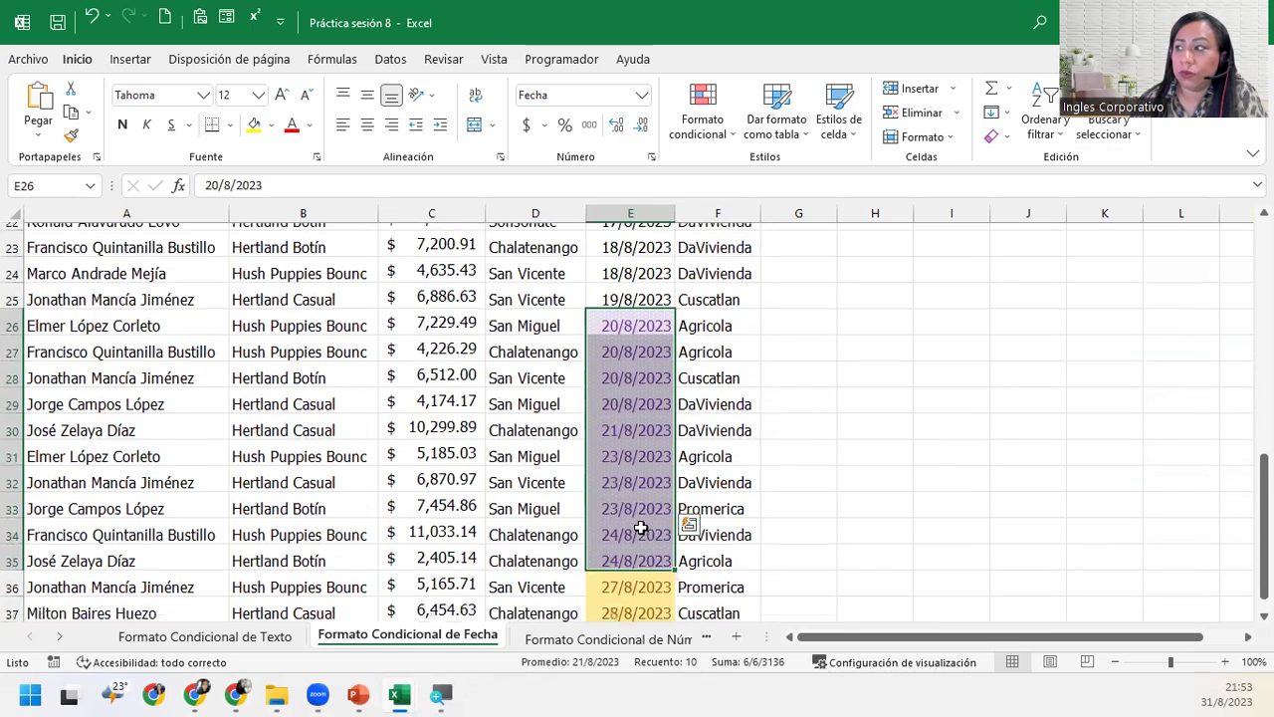
pyautogui.scroll(-3, 641, 527)
pyautogui.moveTo(645, 370); pyautogui.dragTo(646, 443)
pyautogui.click(747, 528)
pyautogui.scroll(4, 741, 513)
pyautogui.scroll(-5, 734, 498)
pyautogui.scroll(5, 732, 499)
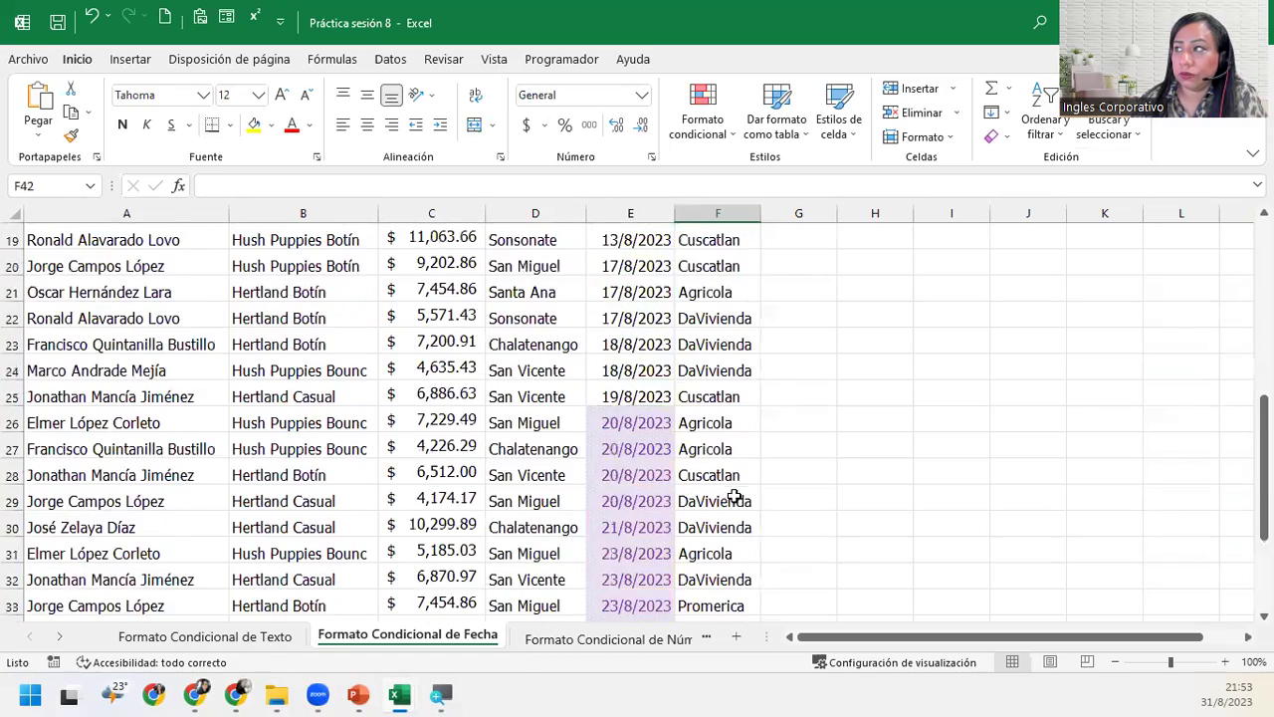
pyautogui.scroll(6, 731, 492)
pyautogui.scroll(-3, 726, 488)
pyautogui.scroll(-2, 719, 482)
pyautogui.scroll(-2, 719, 481)
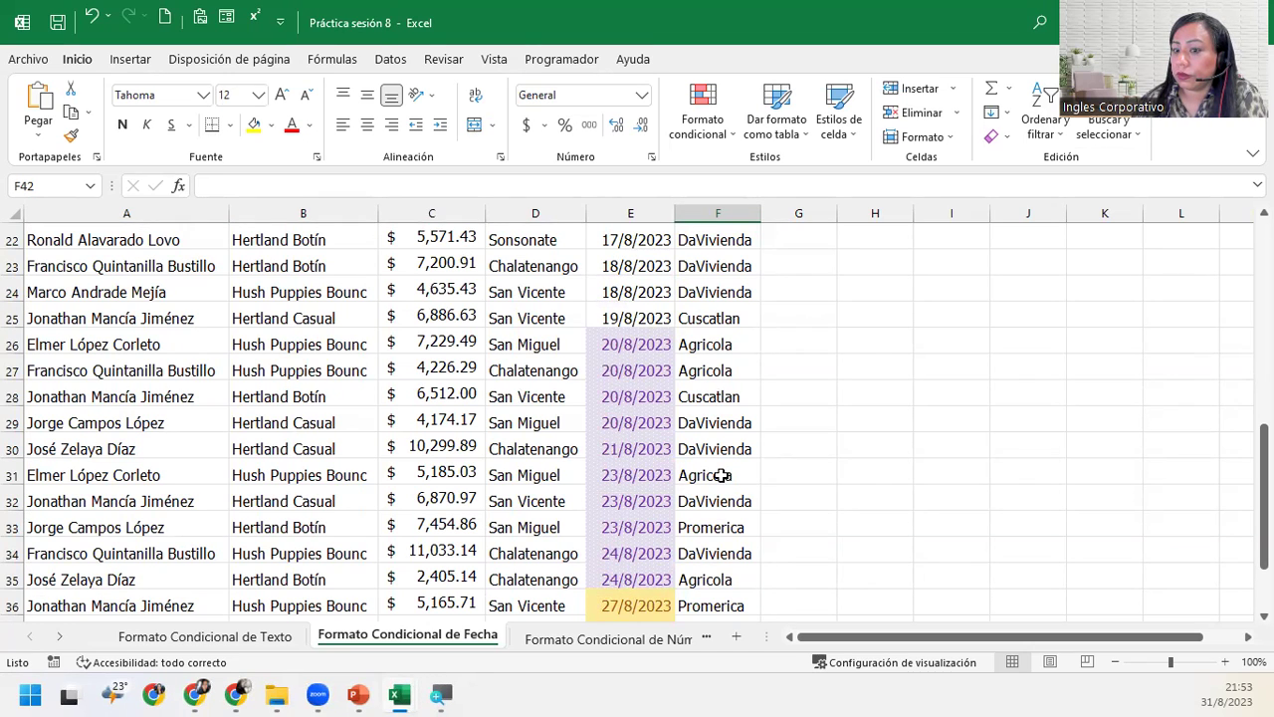
pyautogui.scroll(6, 657, 373)
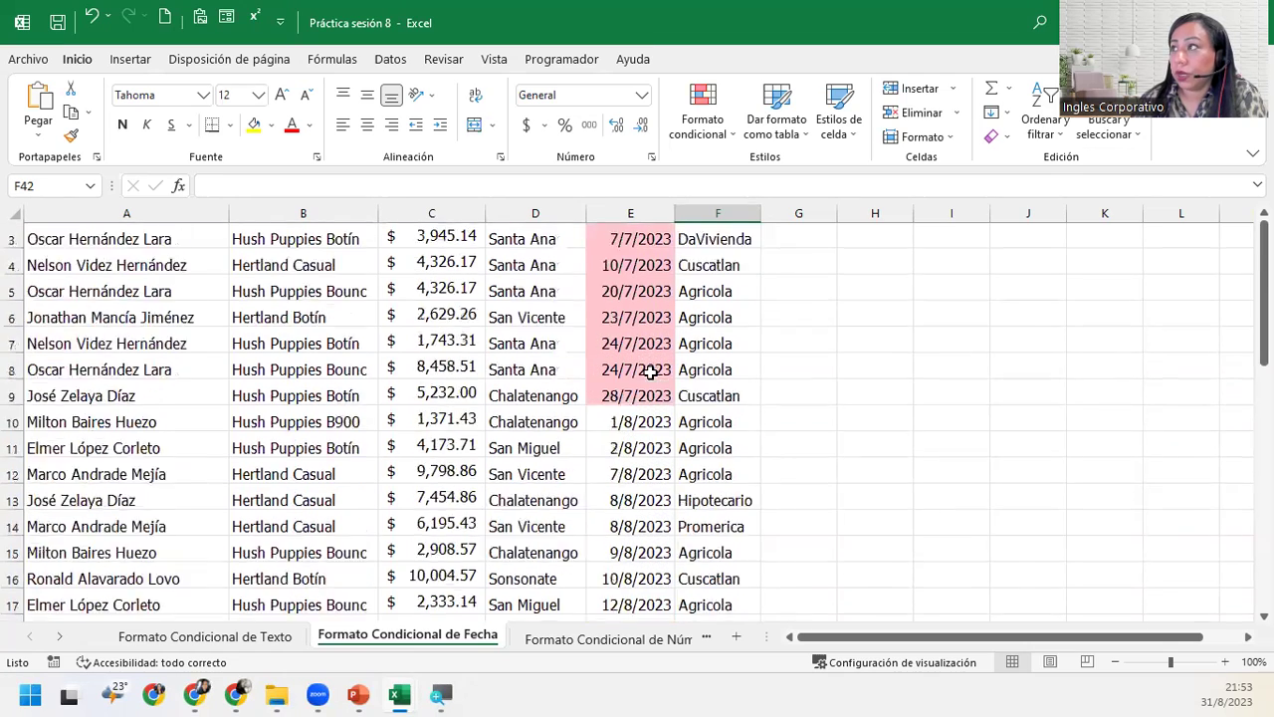
pyautogui.scroll(1, 651, 369)
pyautogui.click(661, 275)
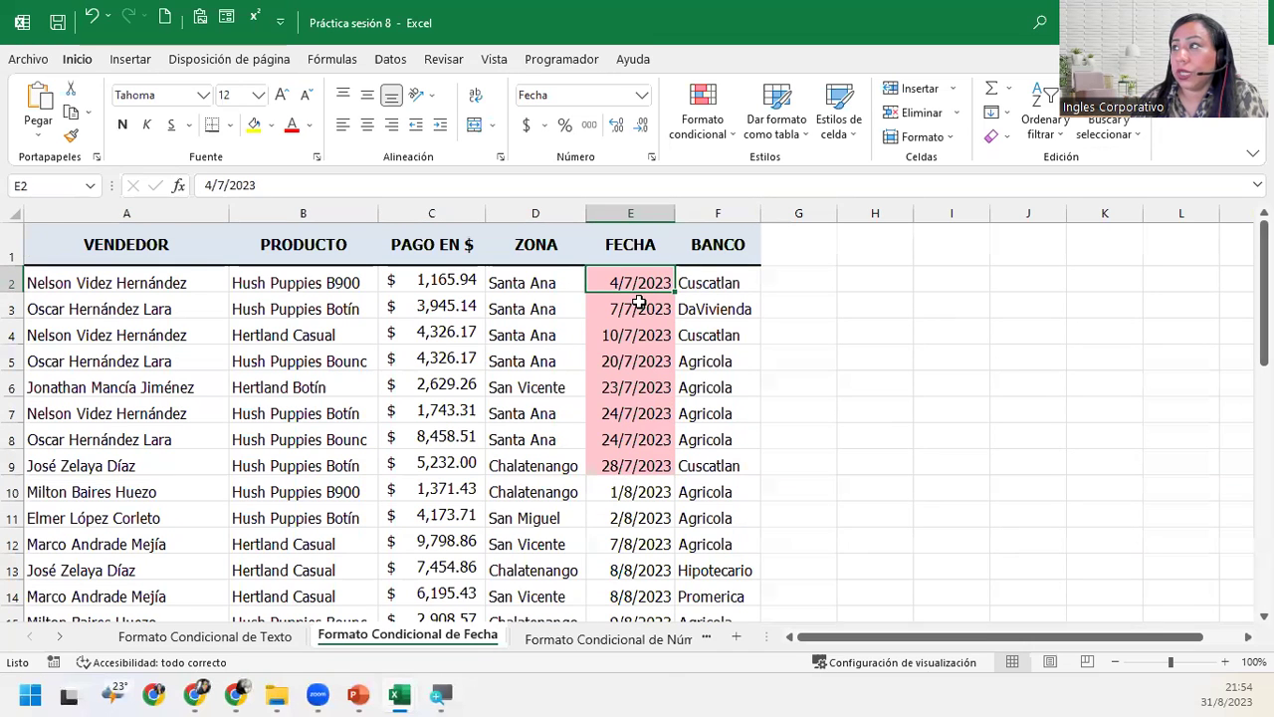
pyautogui.click(638, 303)
pyautogui.click(644, 209)
pyautogui.click(621, 308)
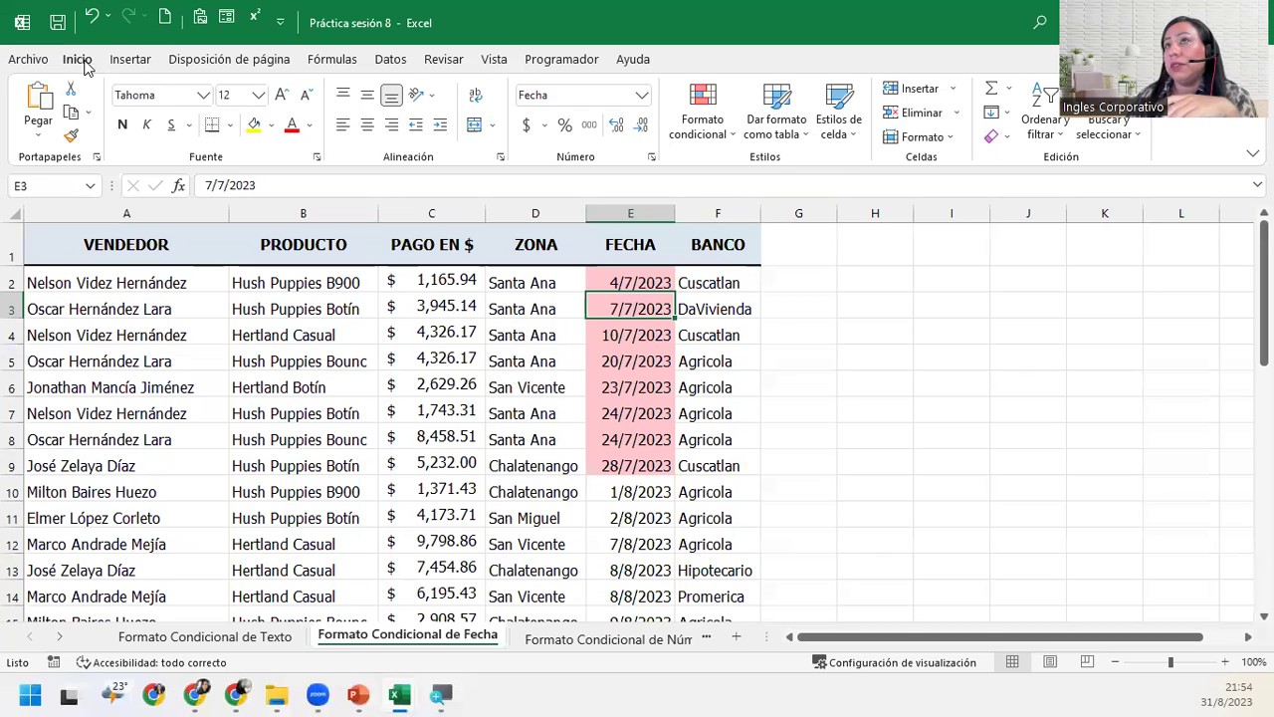
pyautogui.click(1040, 137)
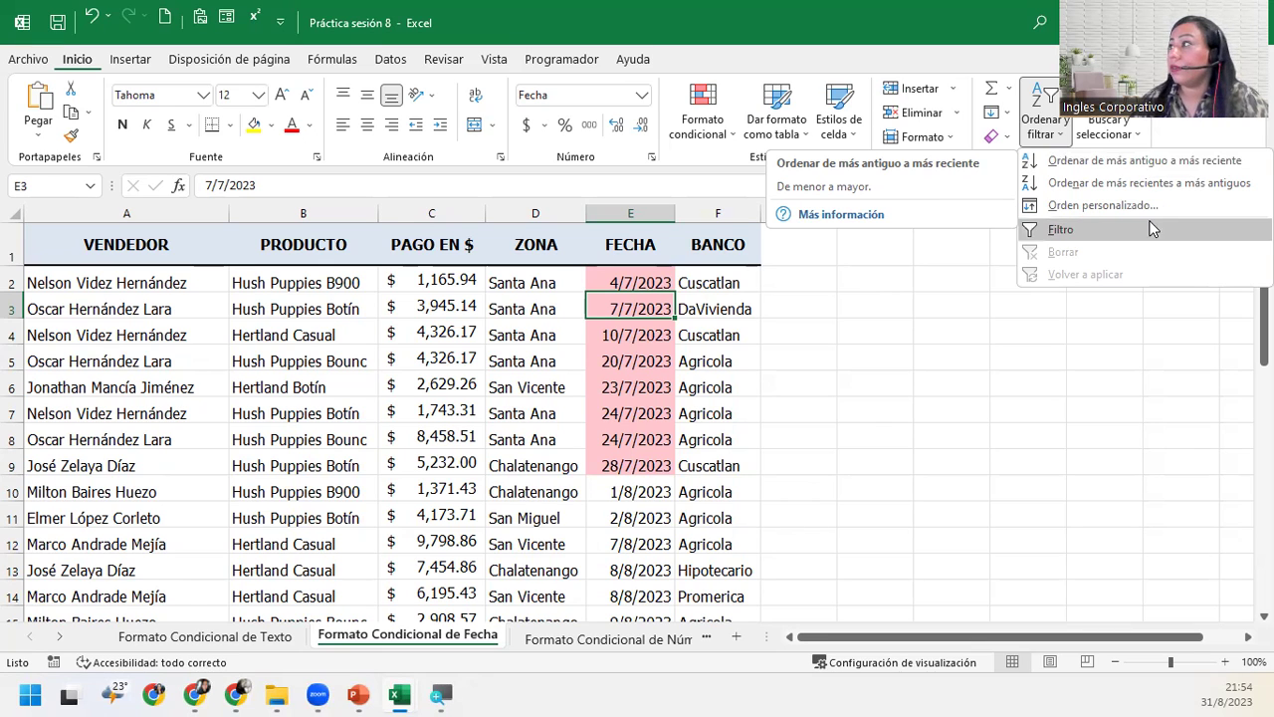
pyautogui.click(554, 288)
pyautogui.click(554, 288)
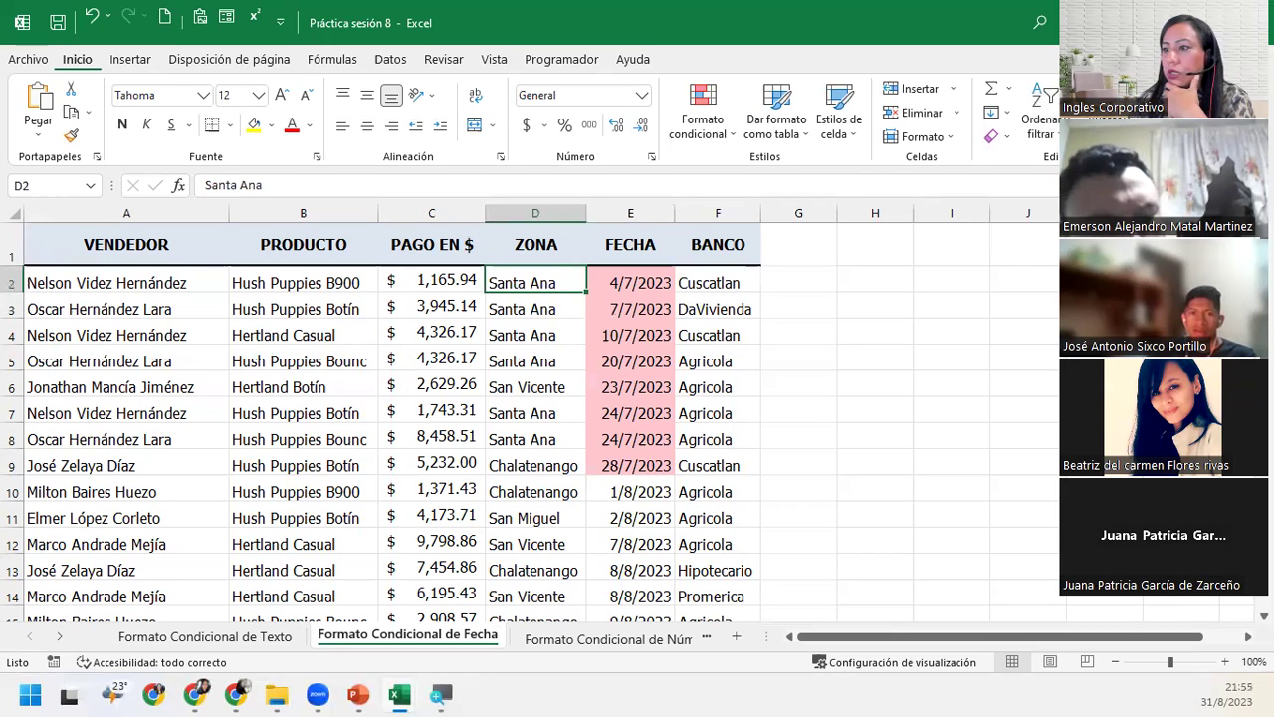
pyautogui.click(686, 361)
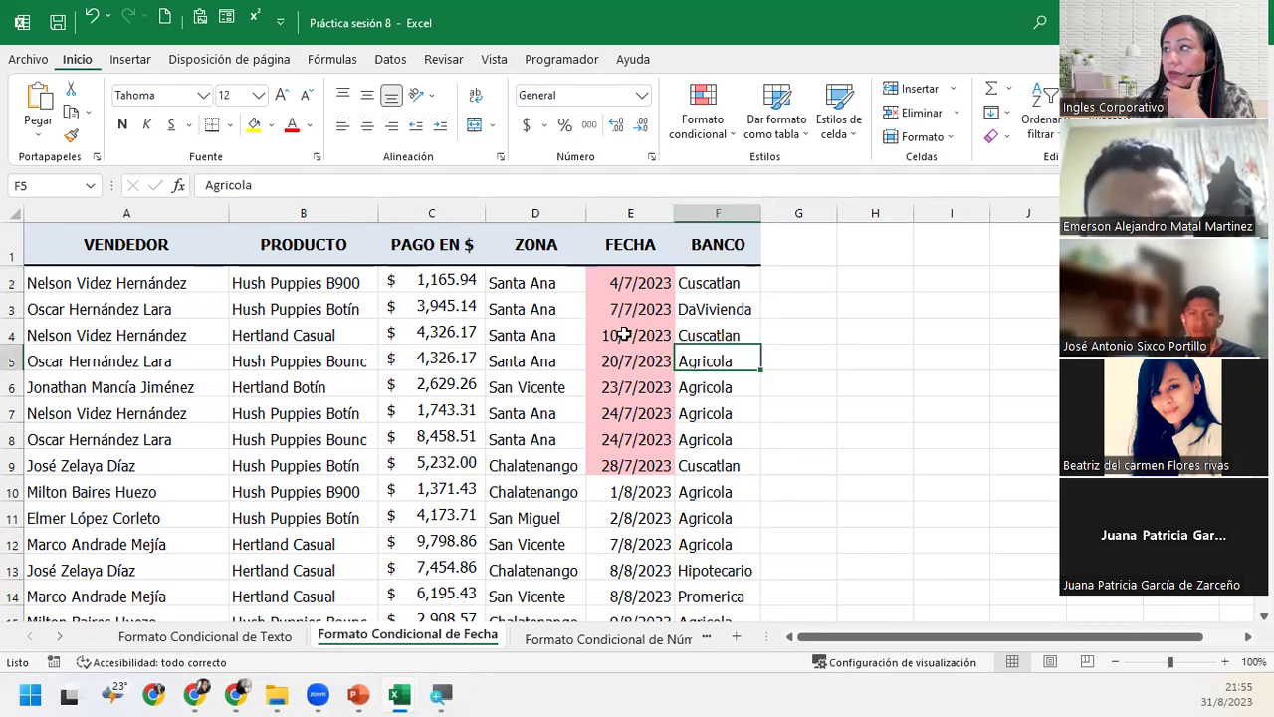
pyautogui.click(612, 307)
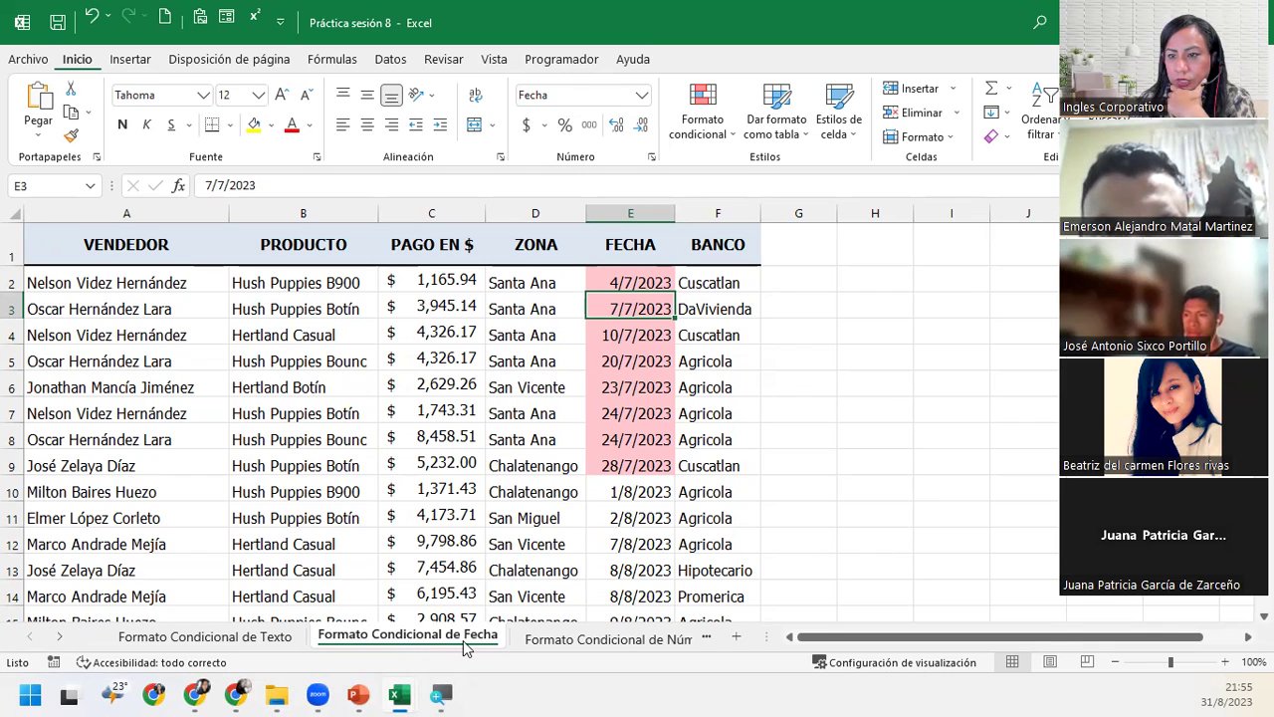
pyautogui.click(254, 636)
pyautogui.click(576, 340)
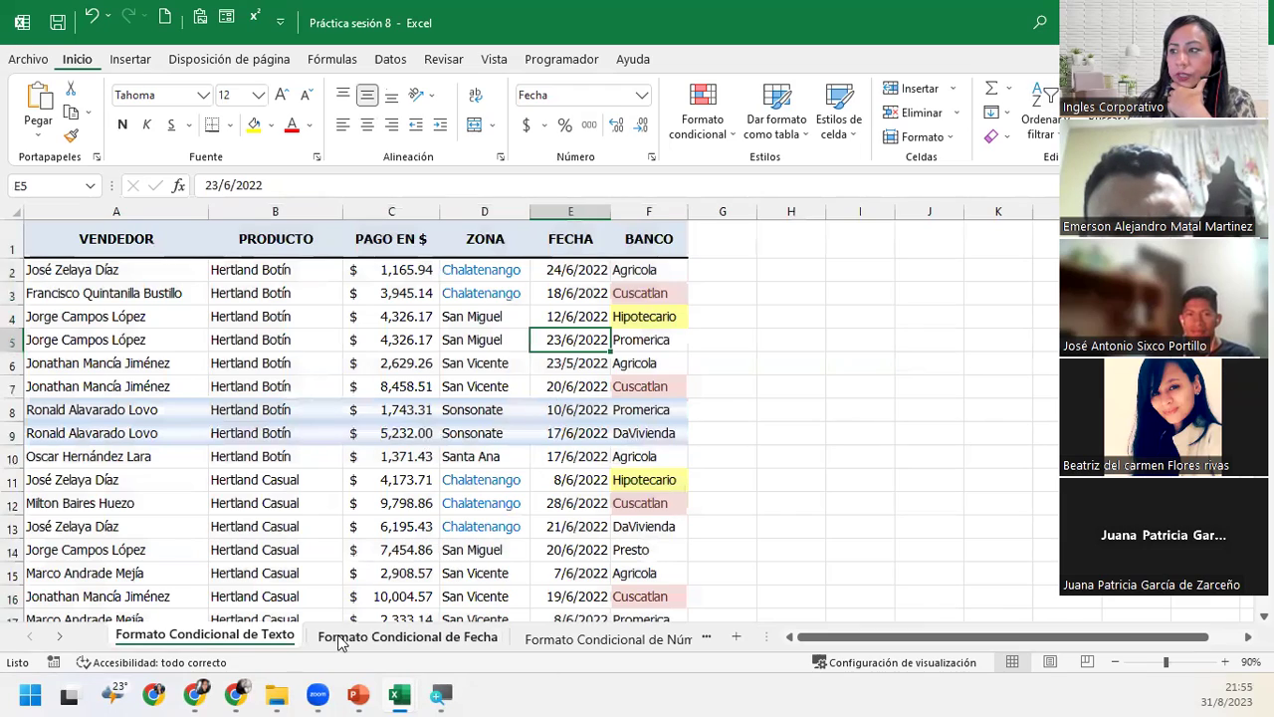
pyautogui.click(396, 639)
pyautogui.scroll(-4, 589, 384)
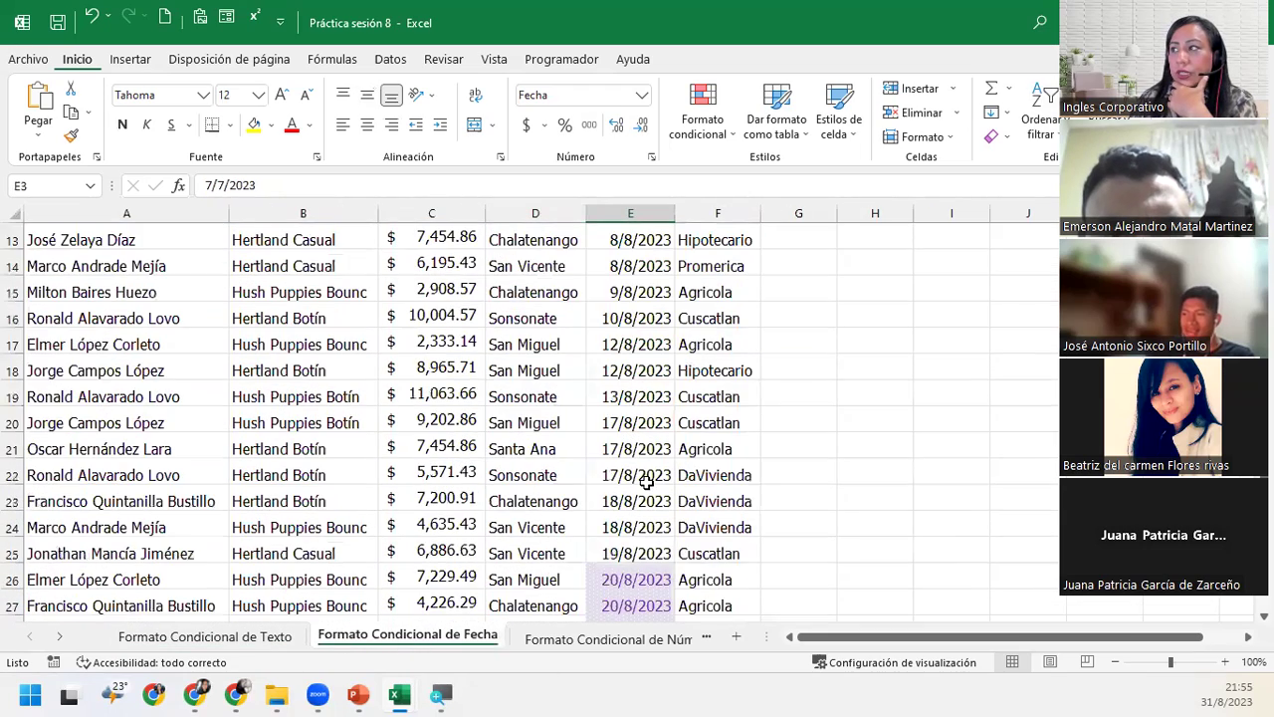
pyautogui.scroll(-3, 617, 468)
pyautogui.scroll(-1, 643, 546)
pyautogui.scroll(-3, 643, 547)
pyautogui.scroll(4, 640, 547)
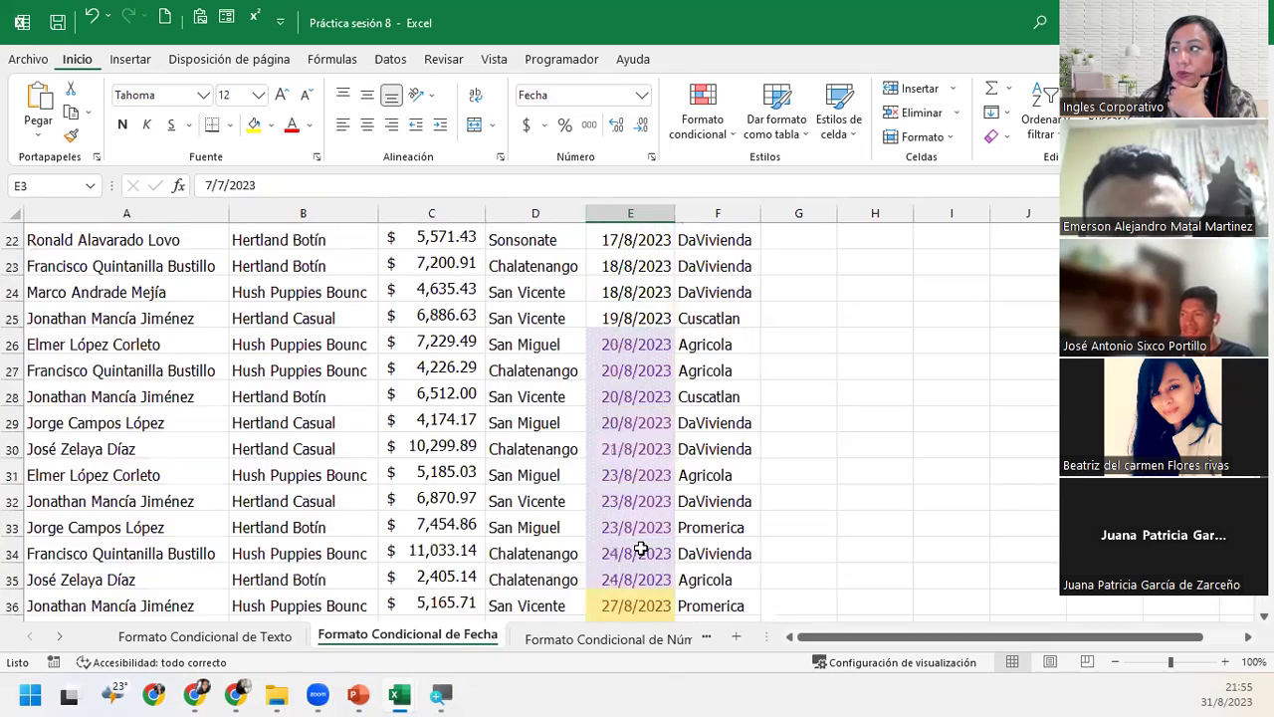
pyautogui.scroll(7, 640, 546)
pyautogui.scroll(1, 637, 533)
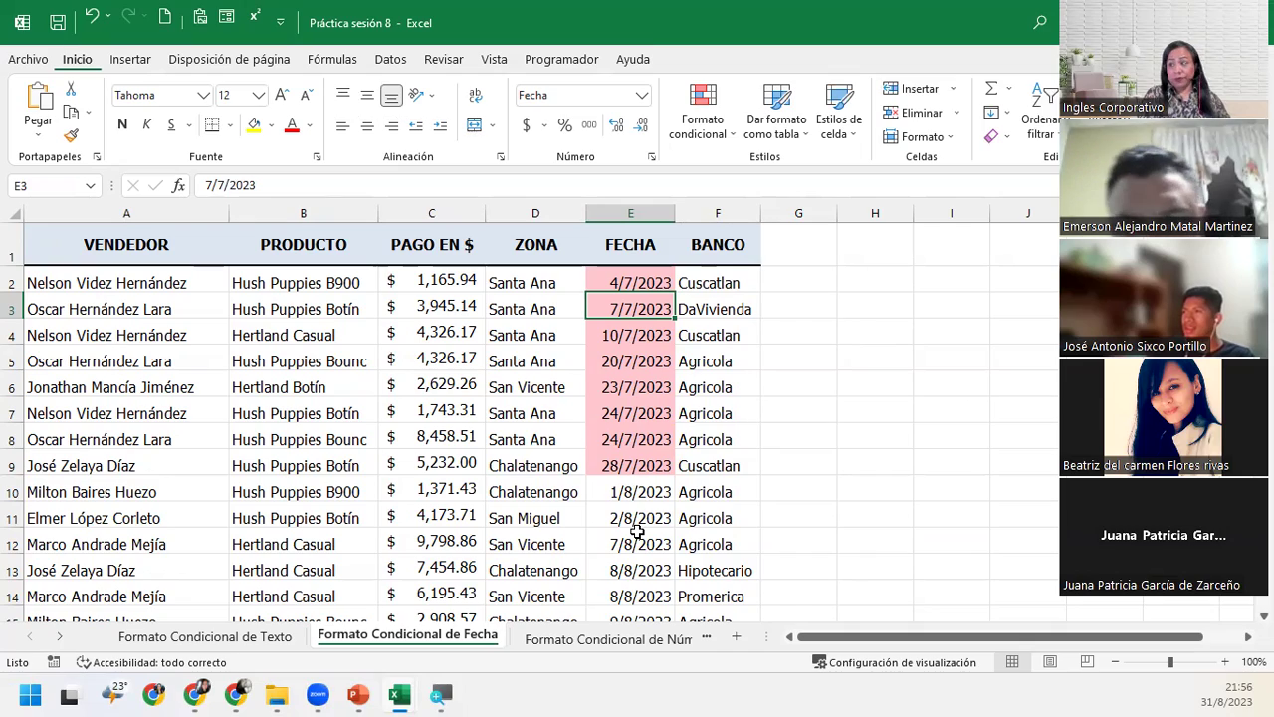
pyautogui.scroll(-3, 637, 532)
pyautogui.scroll(-4, 637, 532)
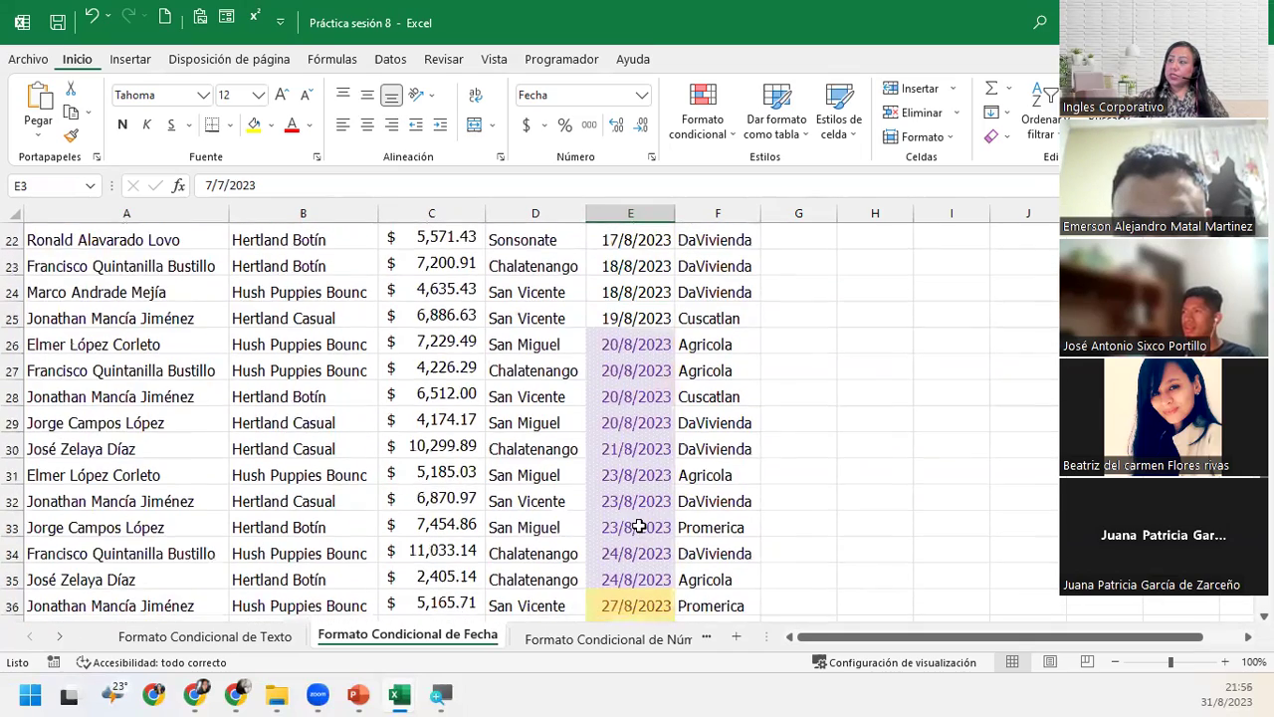
pyautogui.scroll(-1, 638, 524)
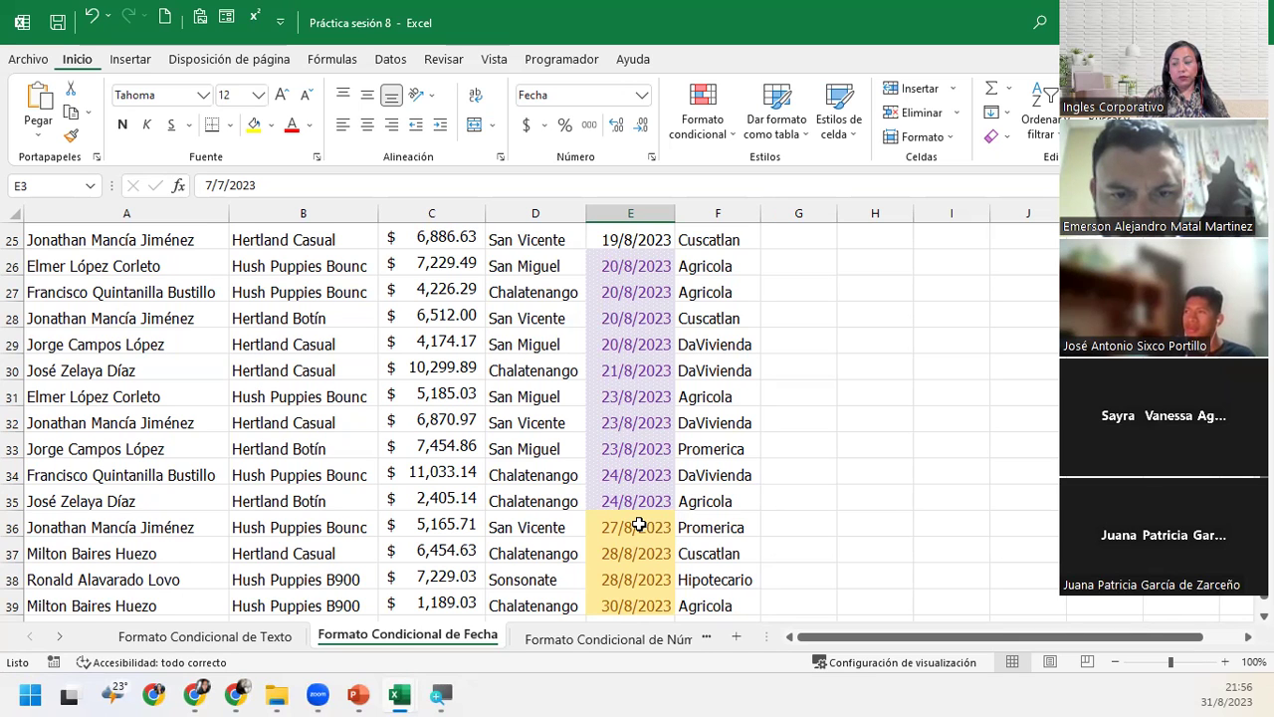
pyautogui.scroll(2, 639, 525)
pyautogui.scroll(6, 638, 524)
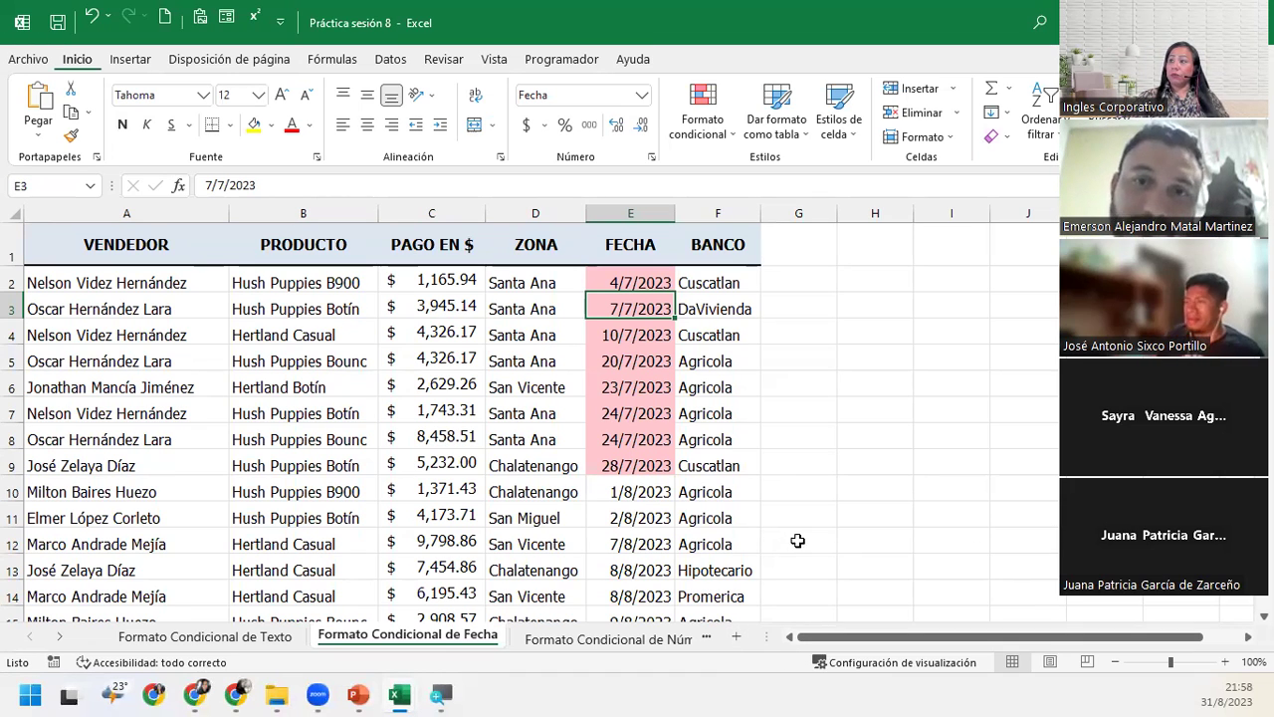
pyautogui.click(592, 518)
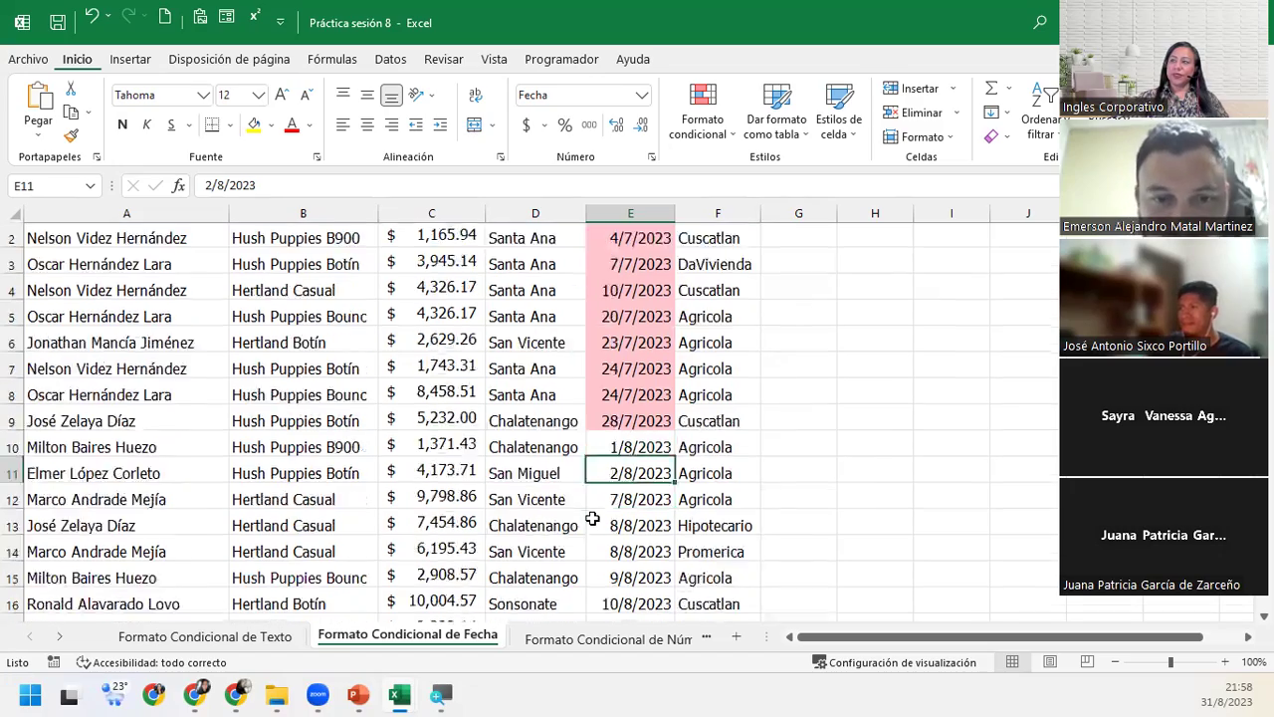
pyautogui.scroll(-4, 592, 517)
pyautogui.scroll(-4, 592, 518)
pyautogui.scroll(5, 593, 517)
pyautogui.scroll(3, 593, 517)
pyautogui.scroll(-6, 592, 517)
pyautogui.scroll(-4, 593, 517)
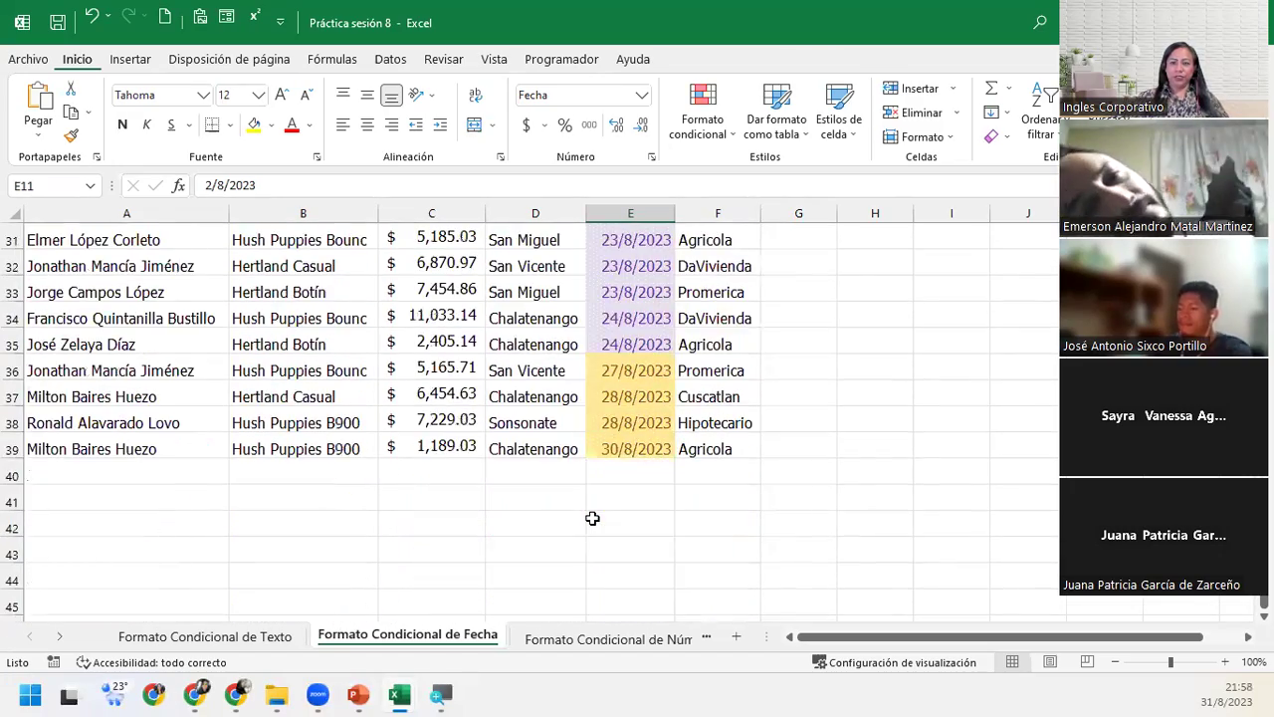
pyautogui.scroll(1, 592, 518)
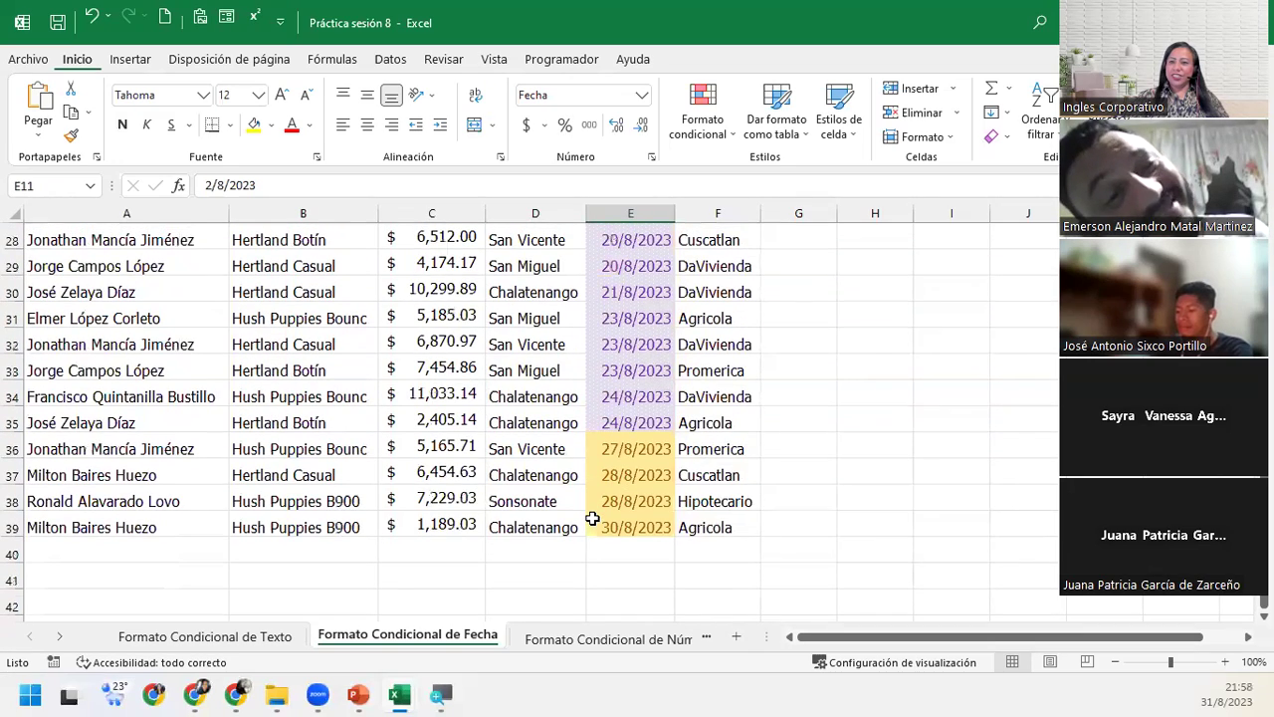
pyautogui.scroll(6, 593, 518)
pyautogui.scroll(3, 592, 518)
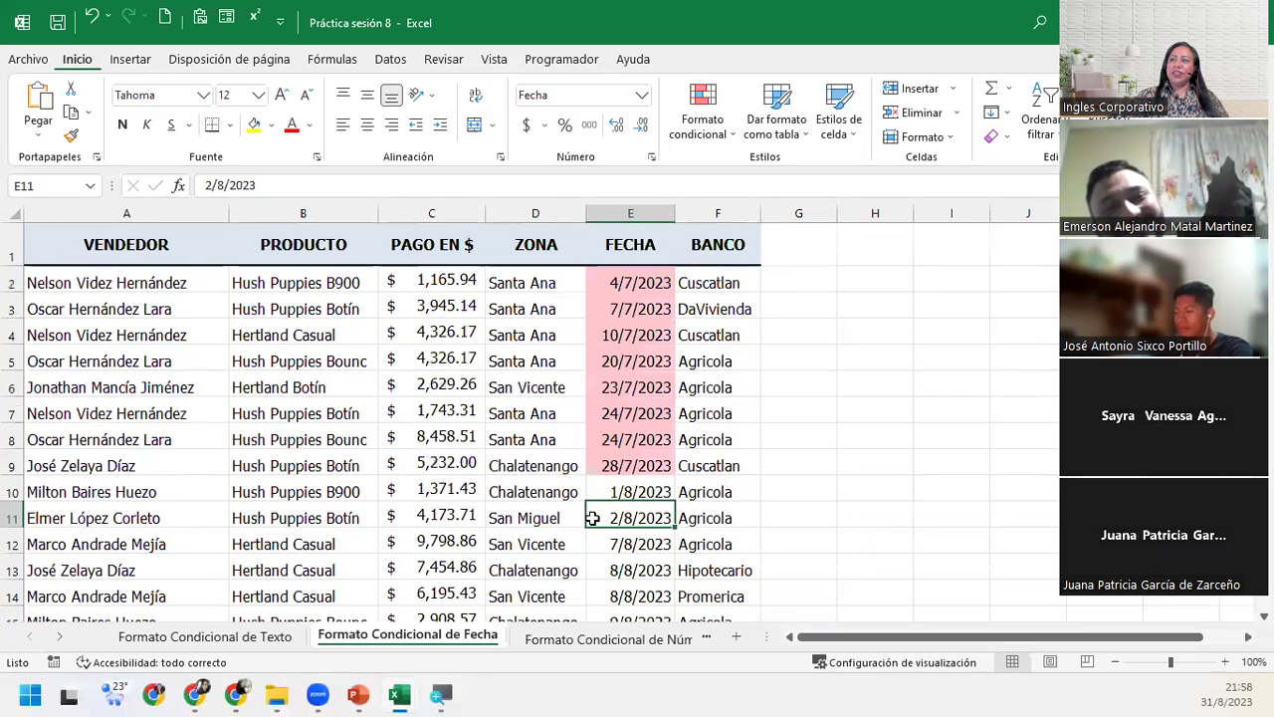
pyautogui.click(648, 282)
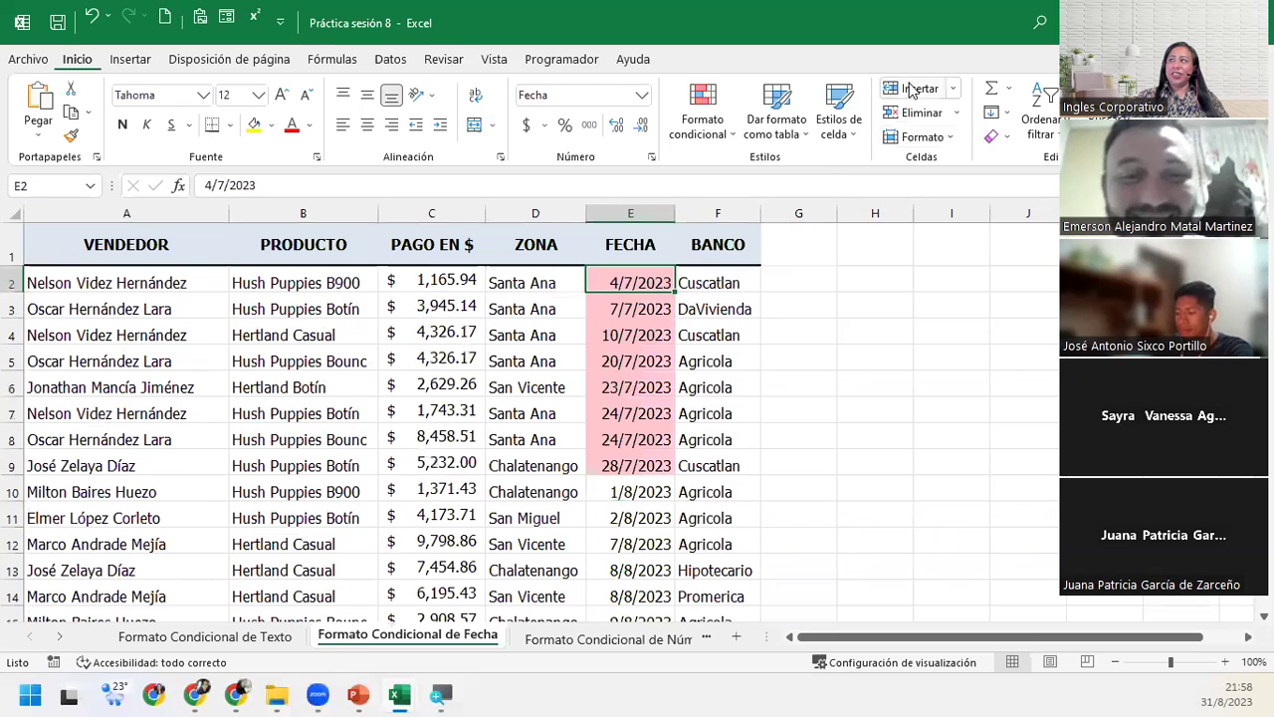
pyautogui.click(707, 129)
pyautogui.moveTo(911, 166)
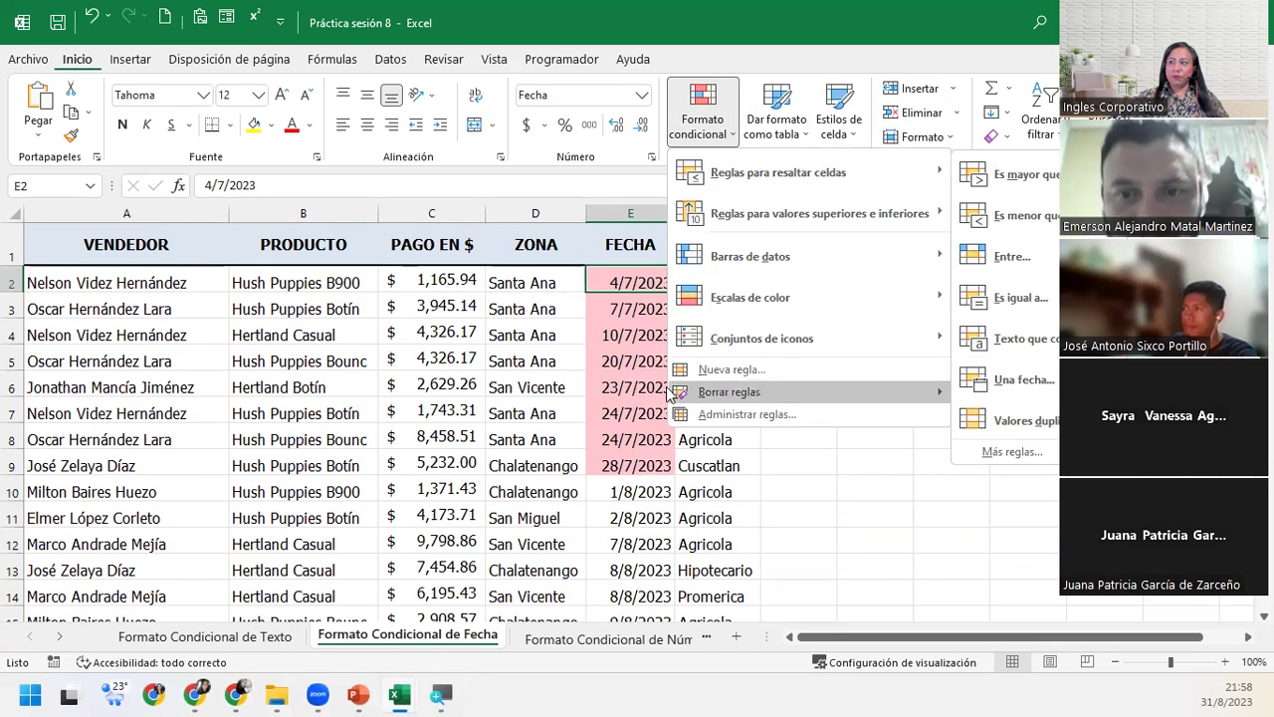
pyautogui.click(619, 407)
pyautogui.click(619, 408)
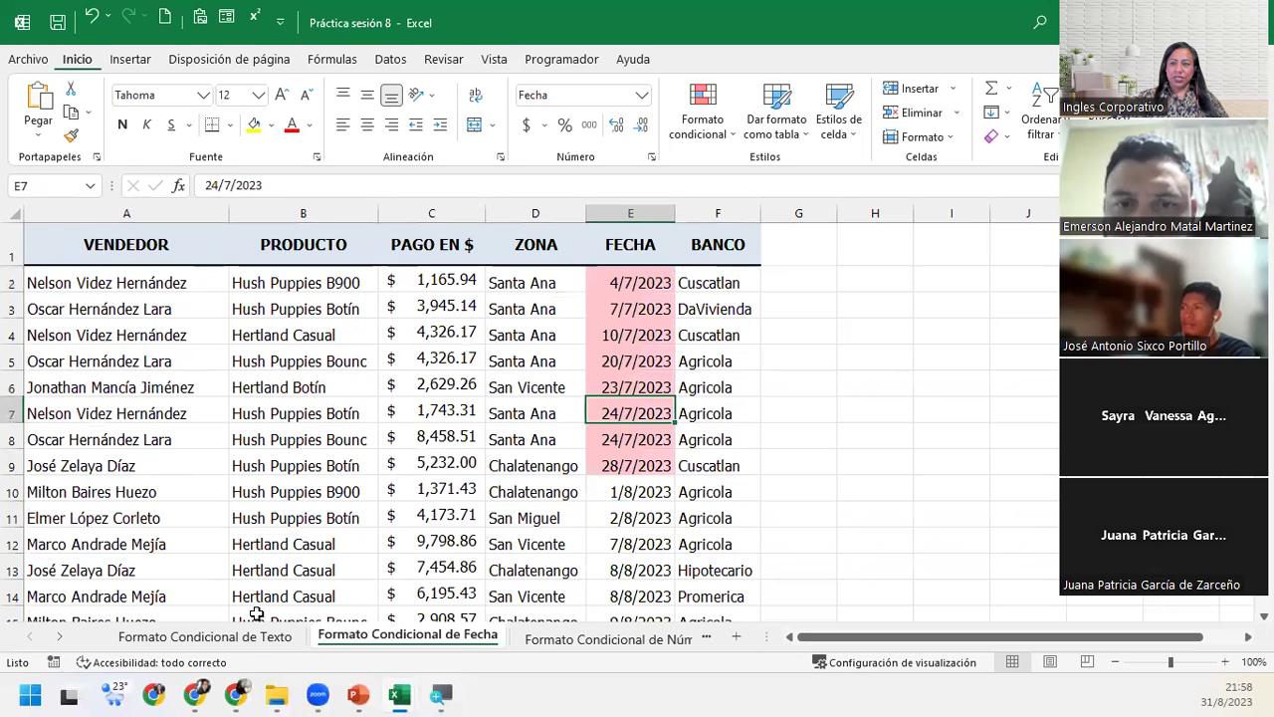
pyautogui.click(249, 642)
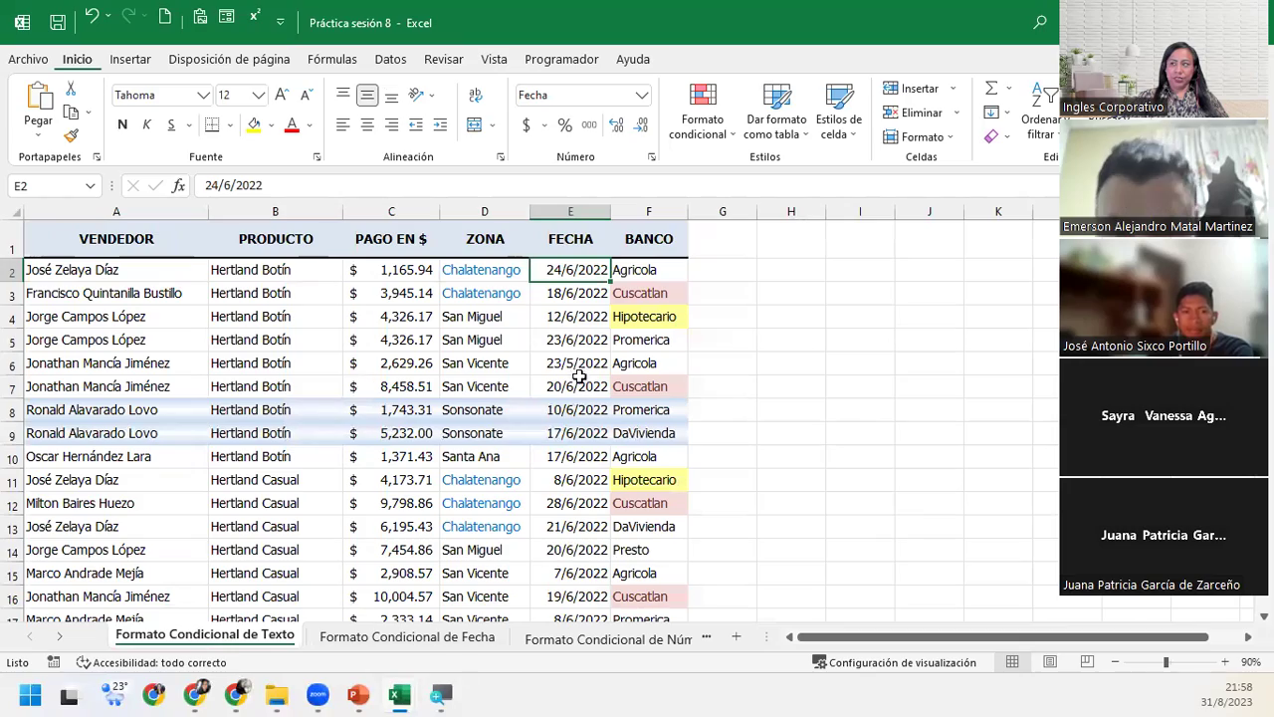
pyautogui.moveTo(562, 267); pyautogui.dragTo(587, 605)
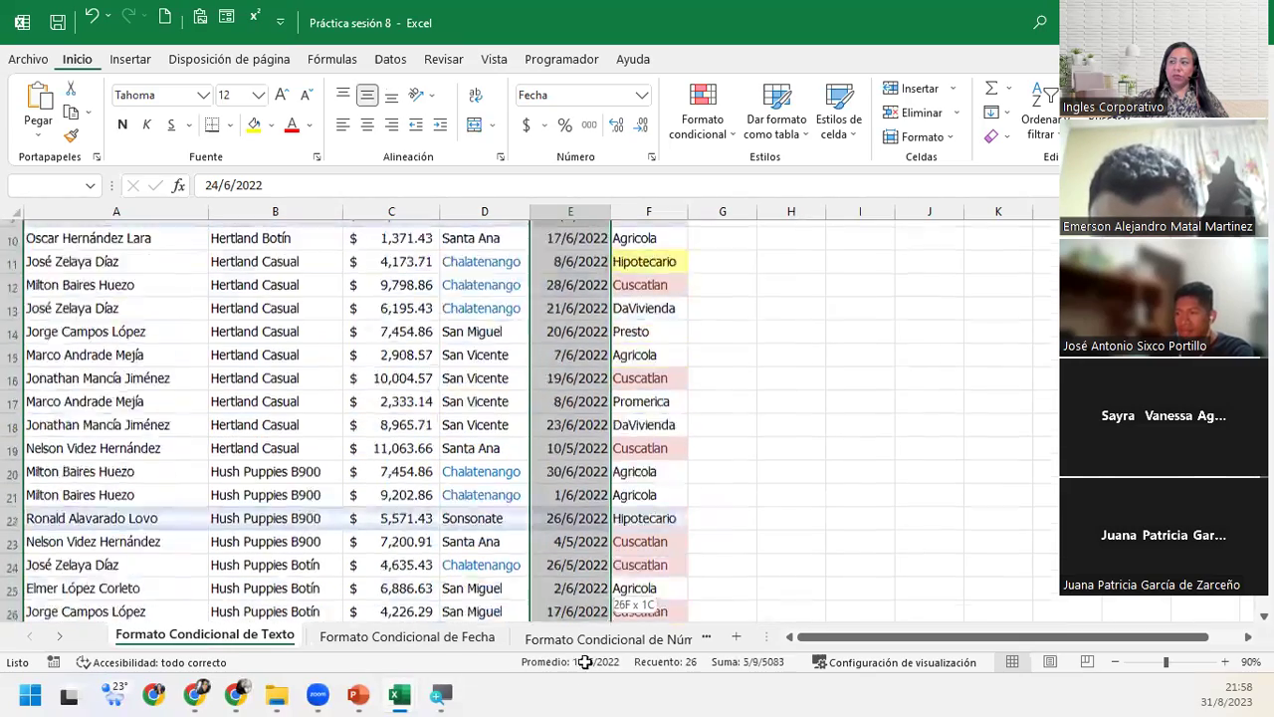
pyautogui.moveTo(588, 605); pyautogui.dragTo(583, 637)
pyautogui.scroll(8, 660, 488)
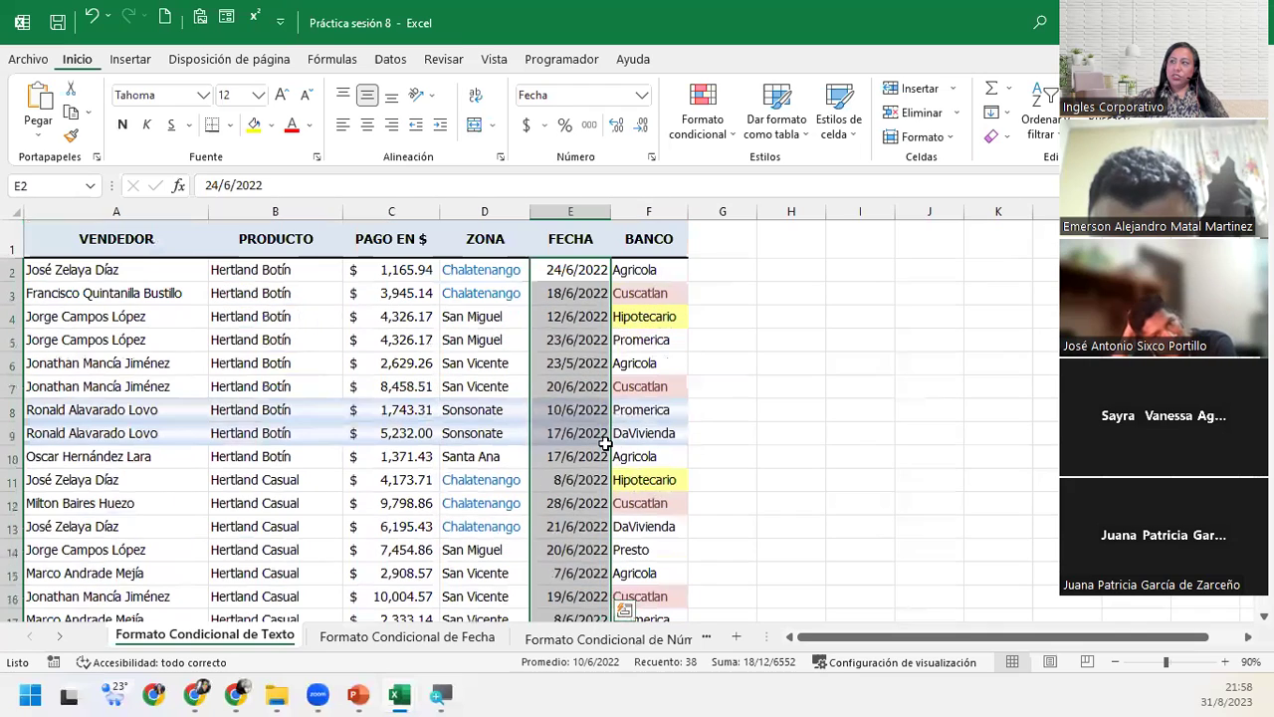
pyautogui.click(703, 112)
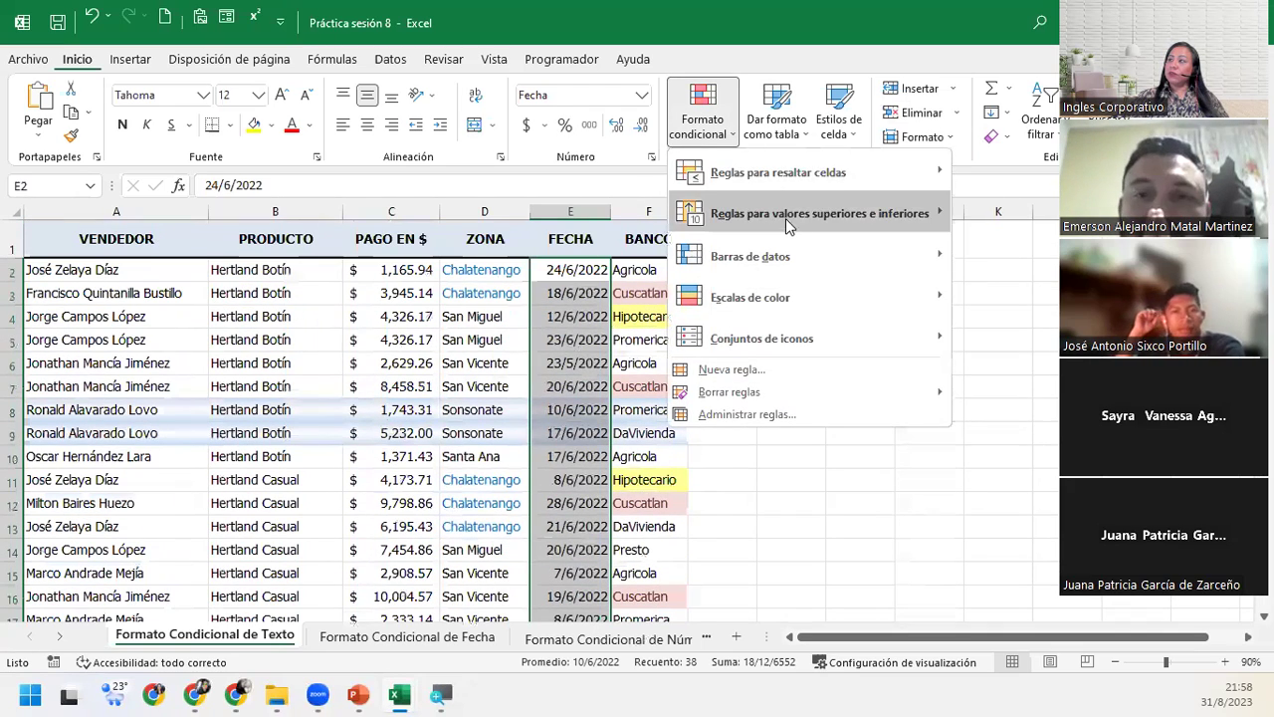
pyautogui.moveTo(788, 213)
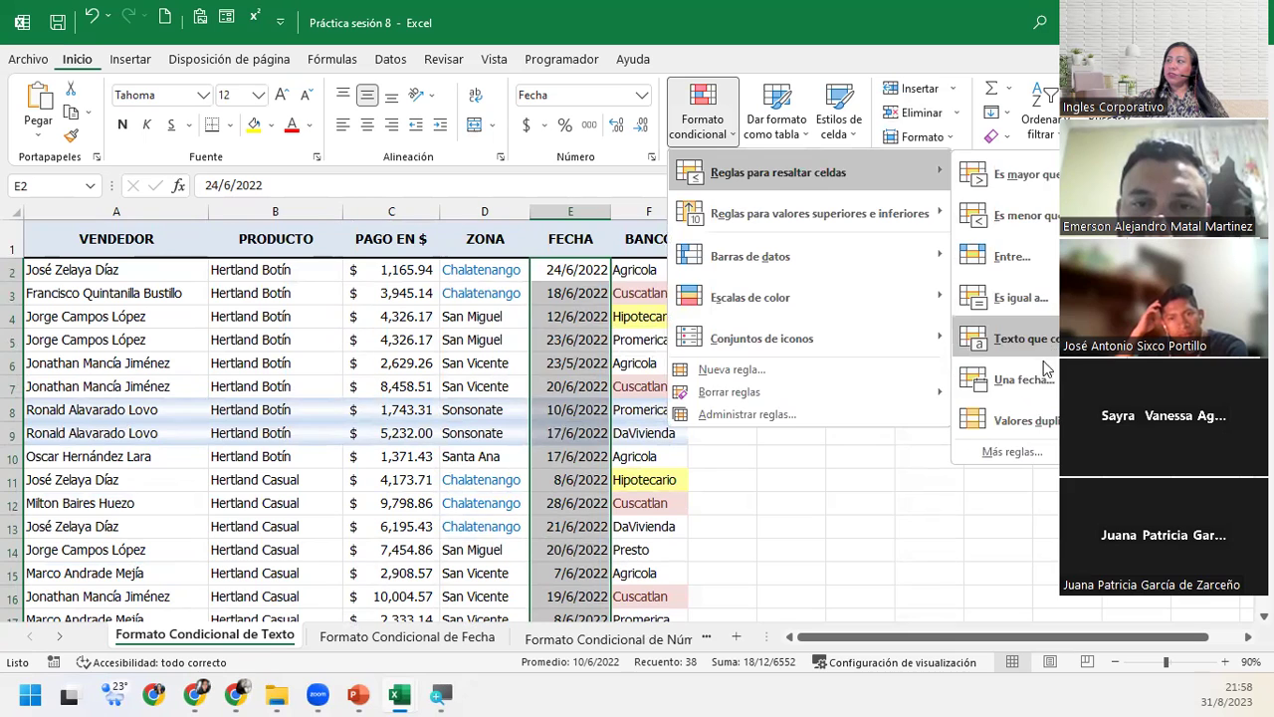
pyautogui.click(1043, 385)
pyautogui.click(583, 356)
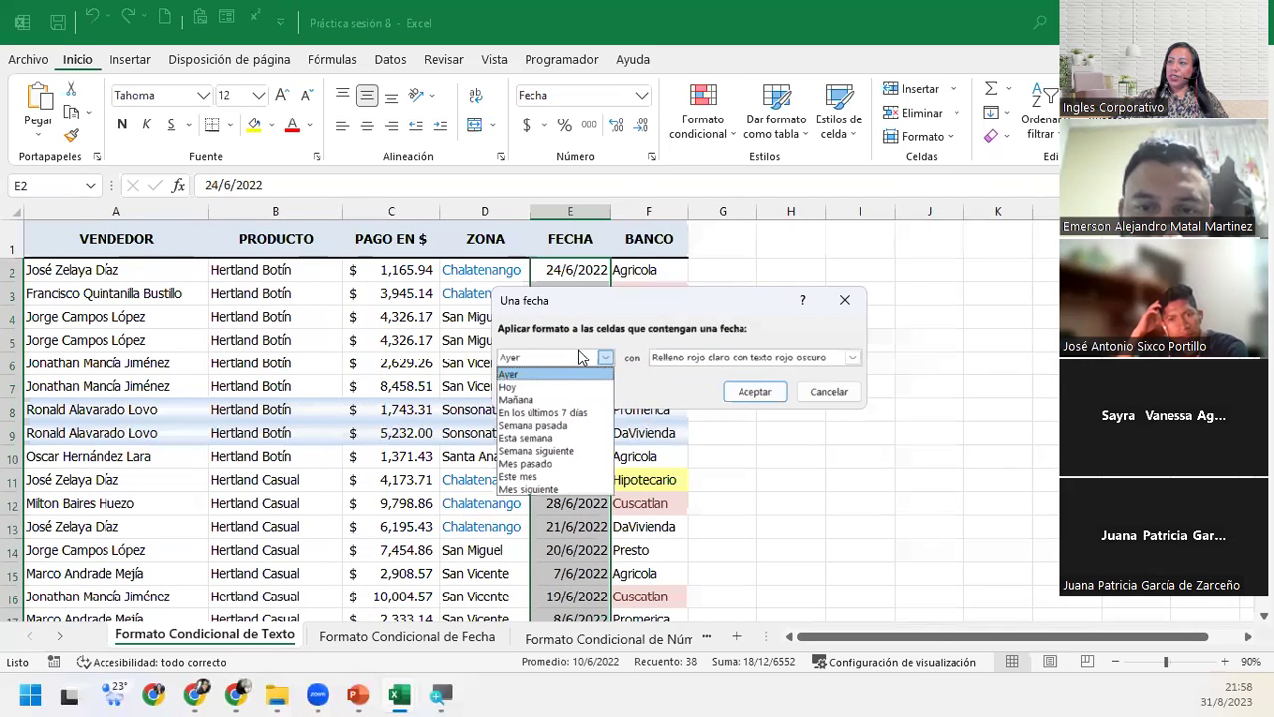
pyautogui.click(554, 464)
pyautogui.click(754, 392)
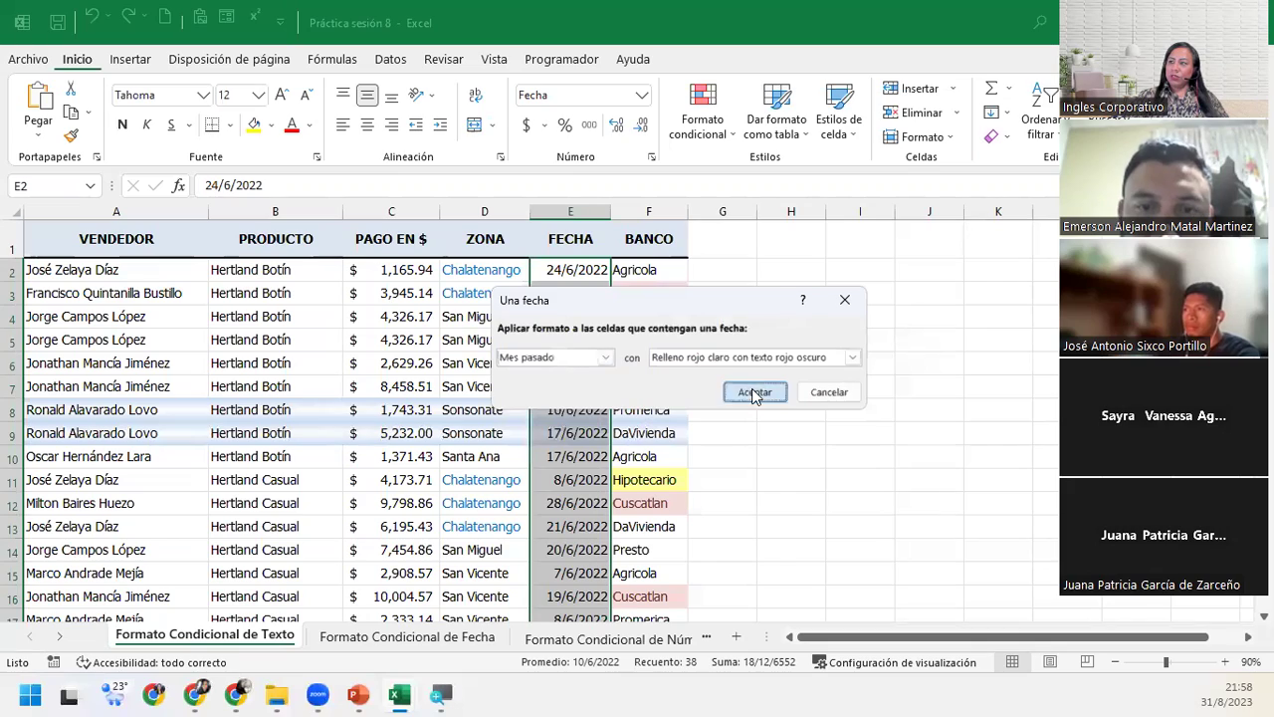
pyautogui.scroll(-7, 573, 398)
pyautogui.scroll(-4, 614, 449)
pyautogui.scroll(4, 577, 464)
pyautogui.scroll(7, 577, 464)
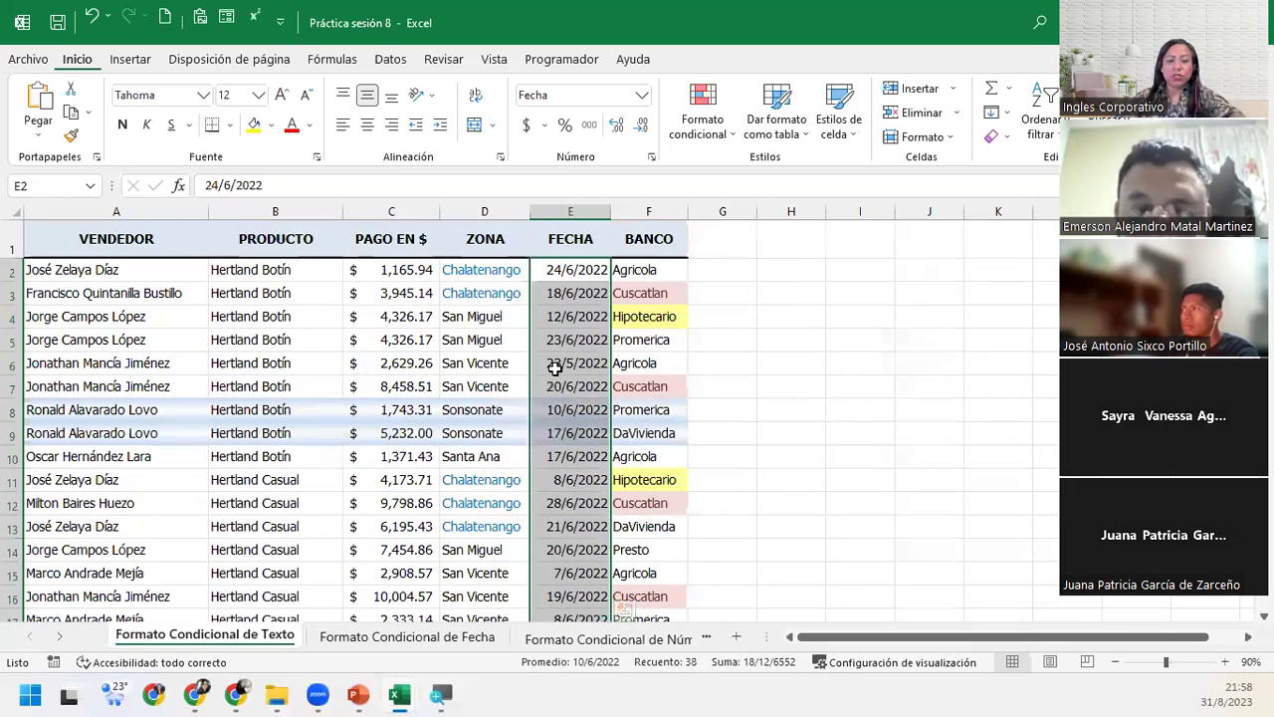
pyautogui.hotkey('ctrl', 'q')
pyautogui.click(582, 316)
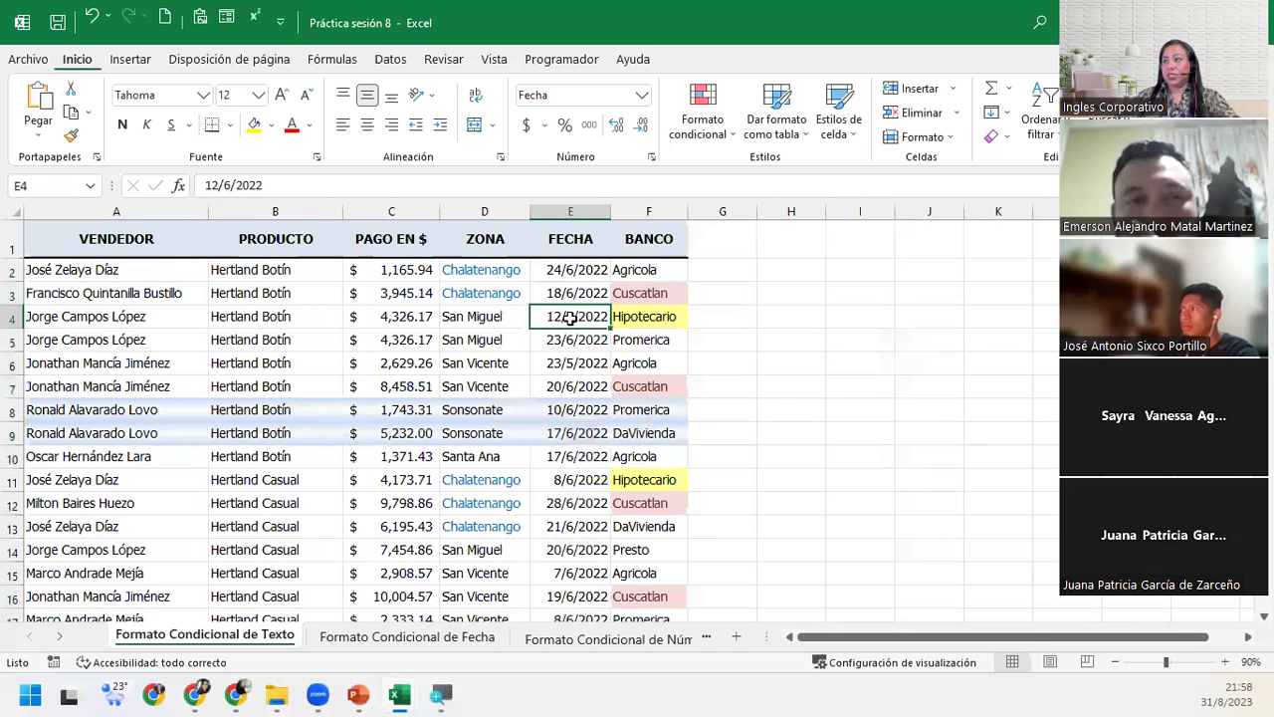
pyautogui.click(570, 211)
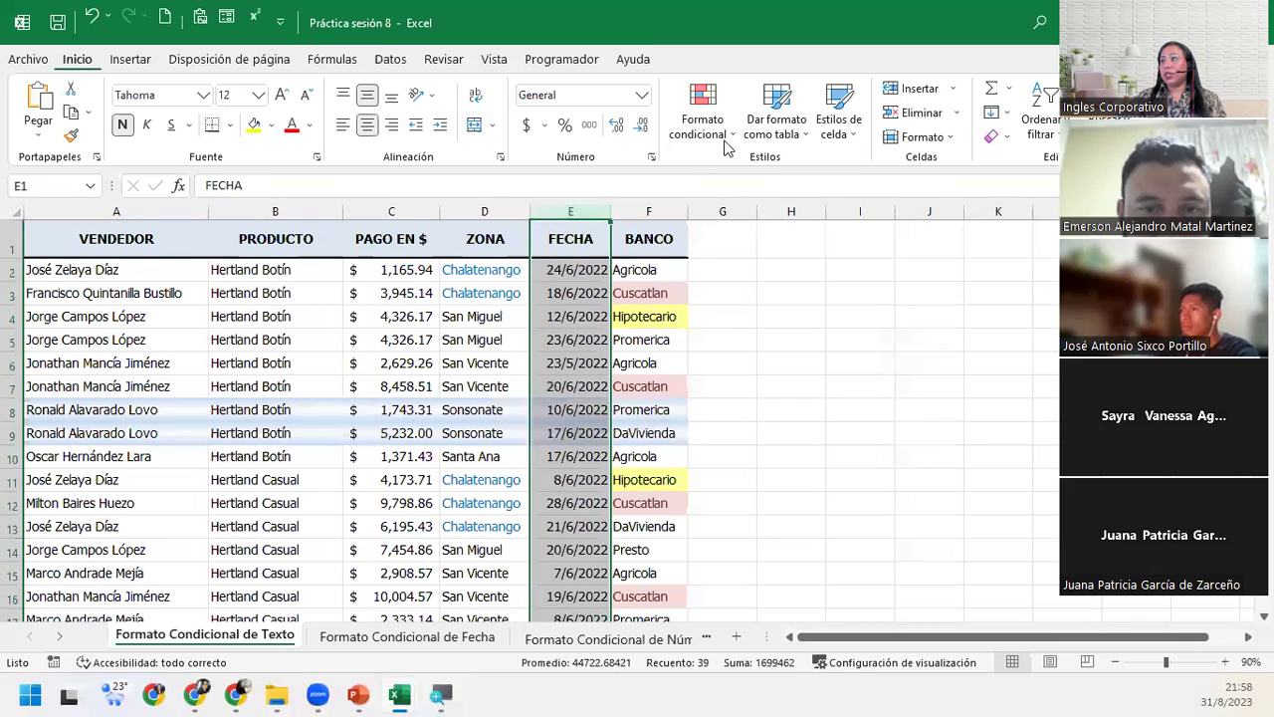
pyautogui.click(735, 126)
pyautogui.moveTo(773, 179)
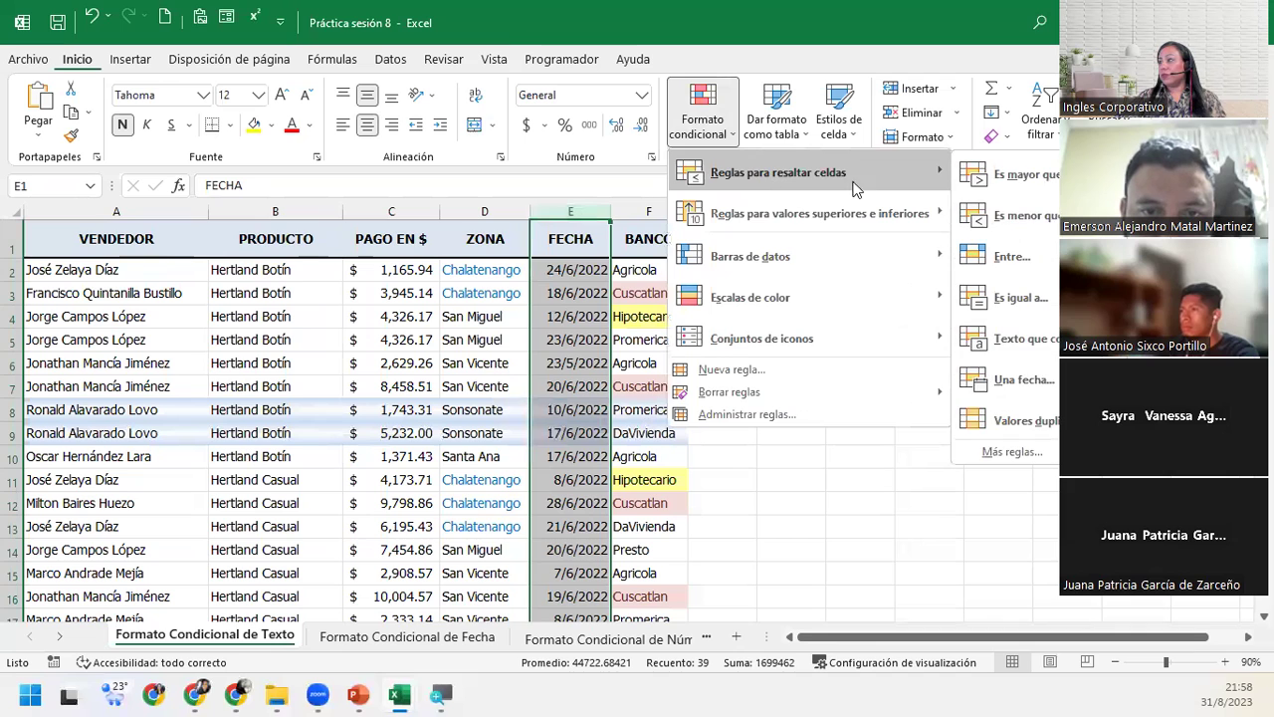
pyautogui.click(992, 383)
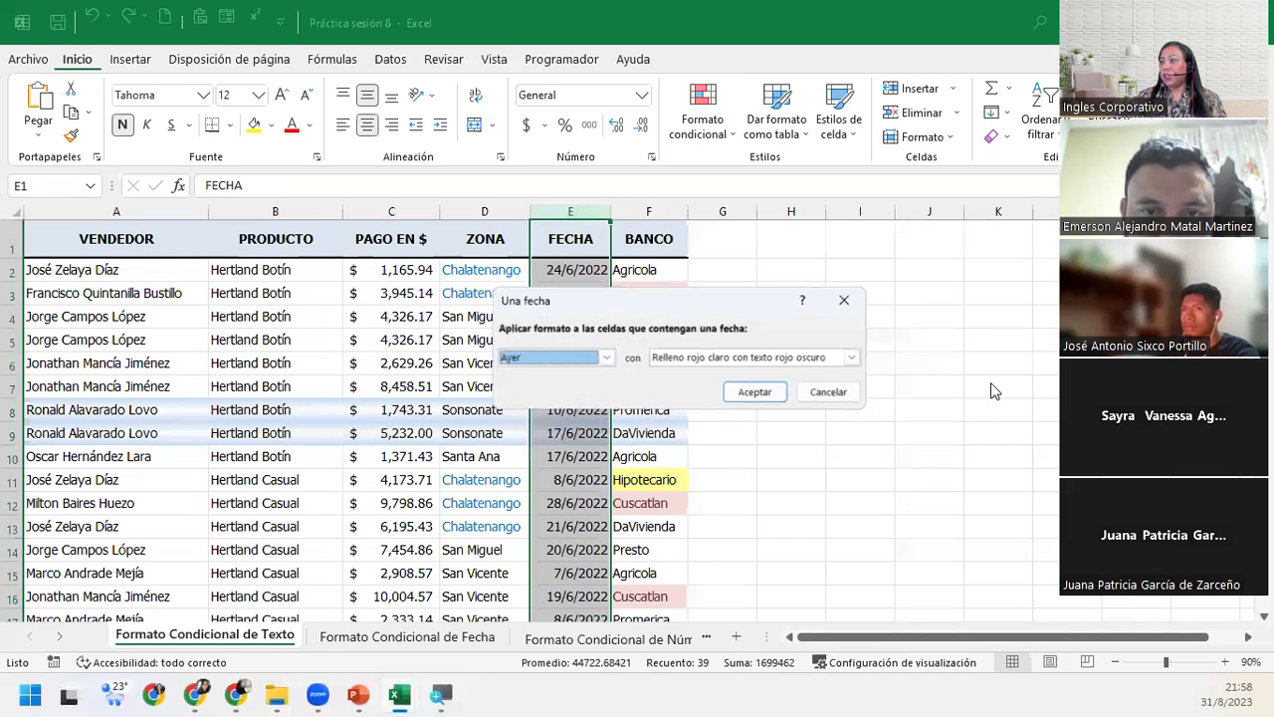
pyautogui.click(605, 357)
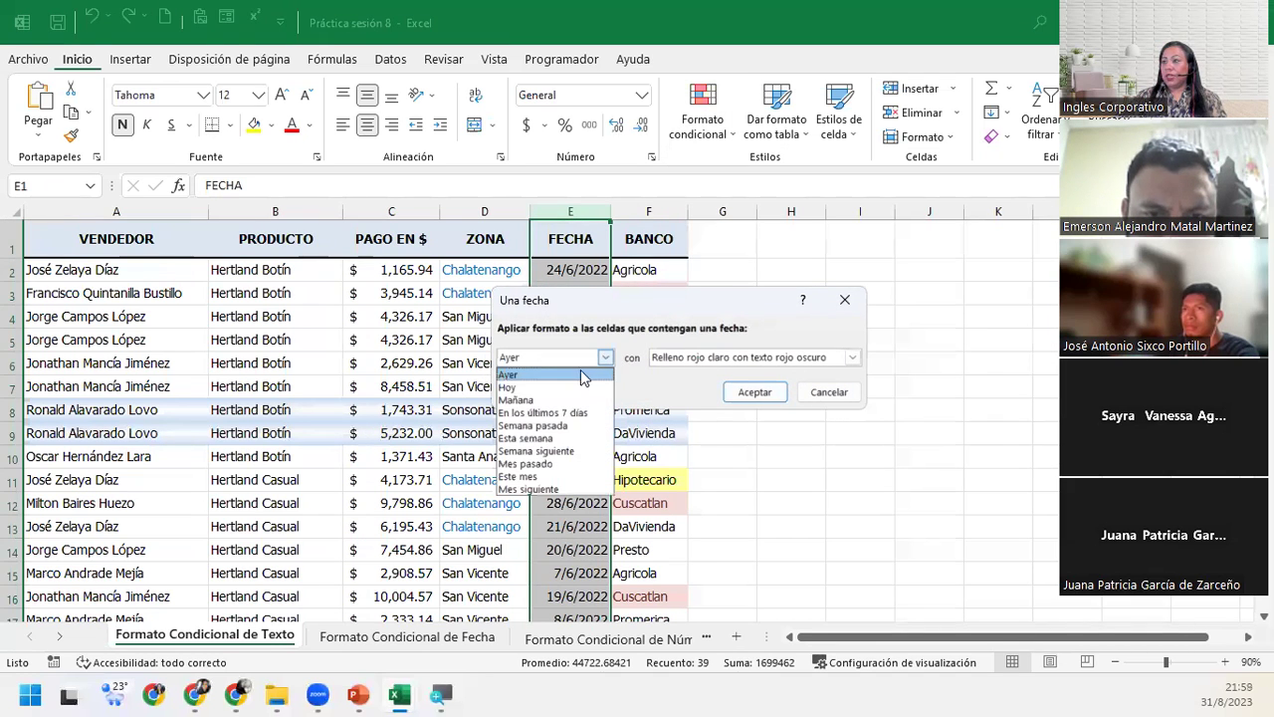
pyautogui.click(530, 489)
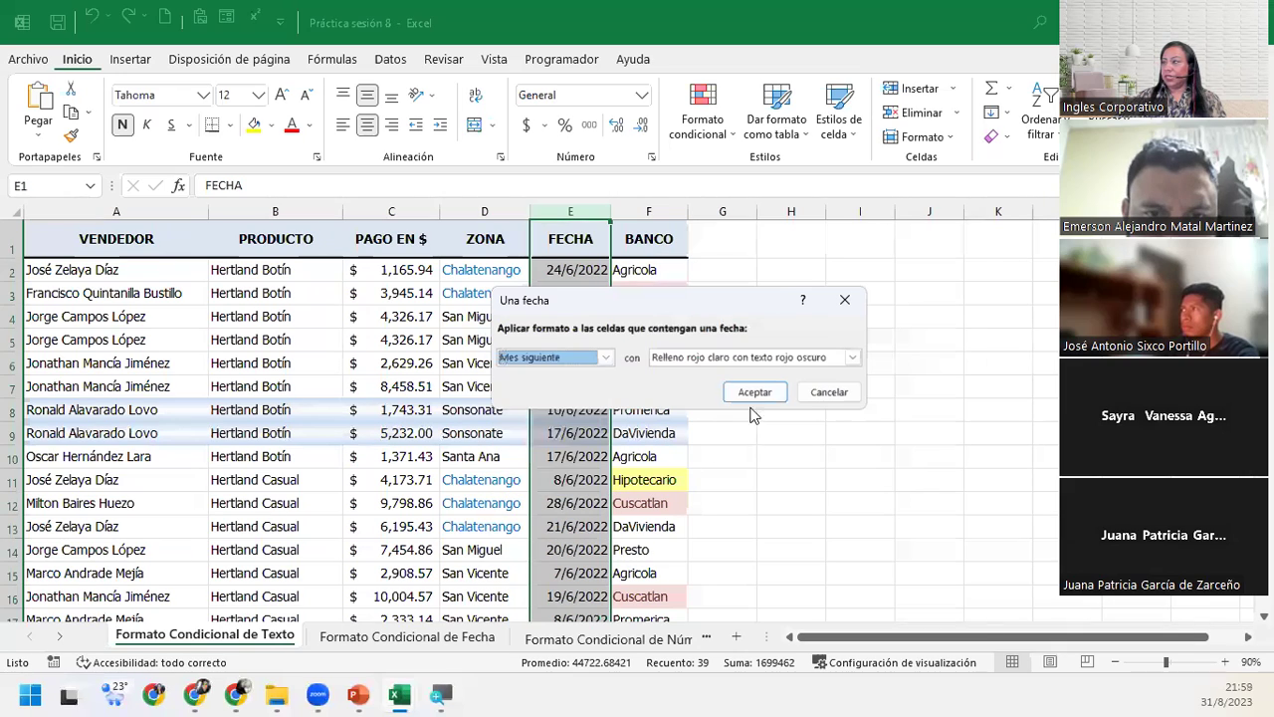
pyautogui.click(755, 391)
pyautogui.click(585, 323)
pyautogui.scroll(-5, 585, 418)
pyautogui.scroll(-5, 586, 435)
pyautogui.scroll(5, 583, 433)
pyautogui.scroll(5, 575, 430)
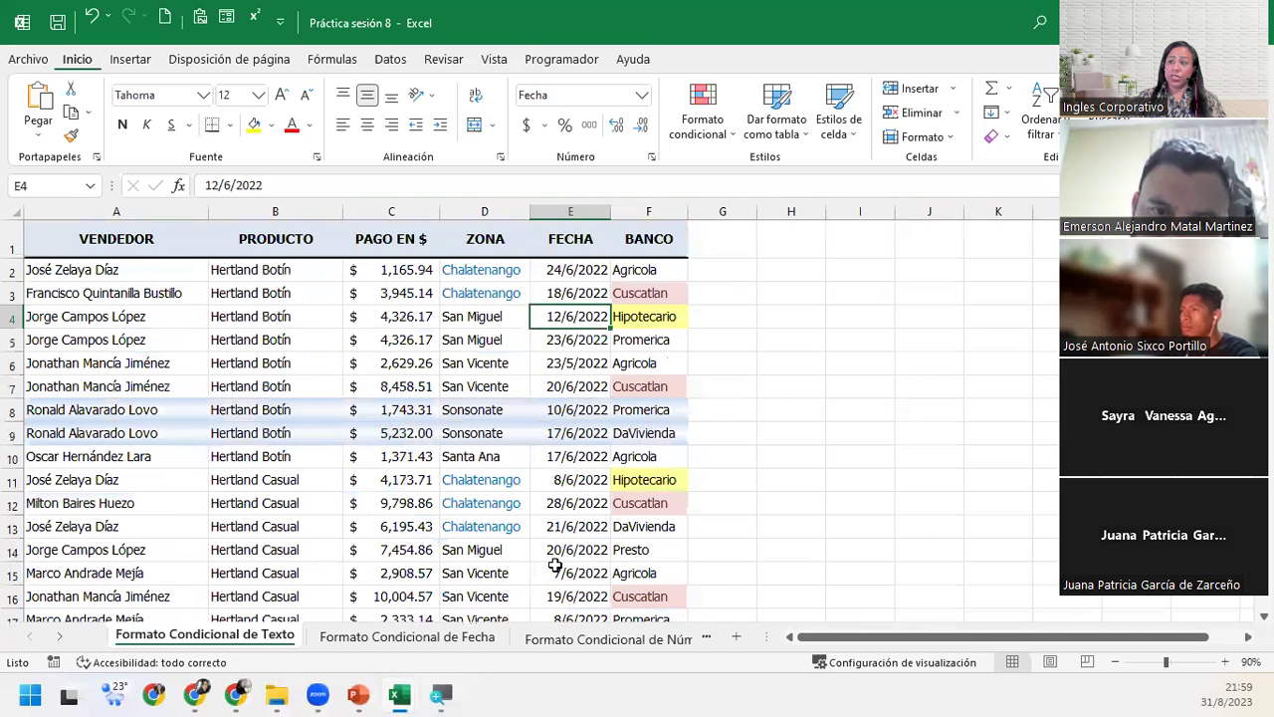
# Step: Inspect the FECHA dates such as 23/7/2023, then move to the Formato Condicional de Números sheet
pyautogui.click(407, 636)
pyautogui.click(612, 351)
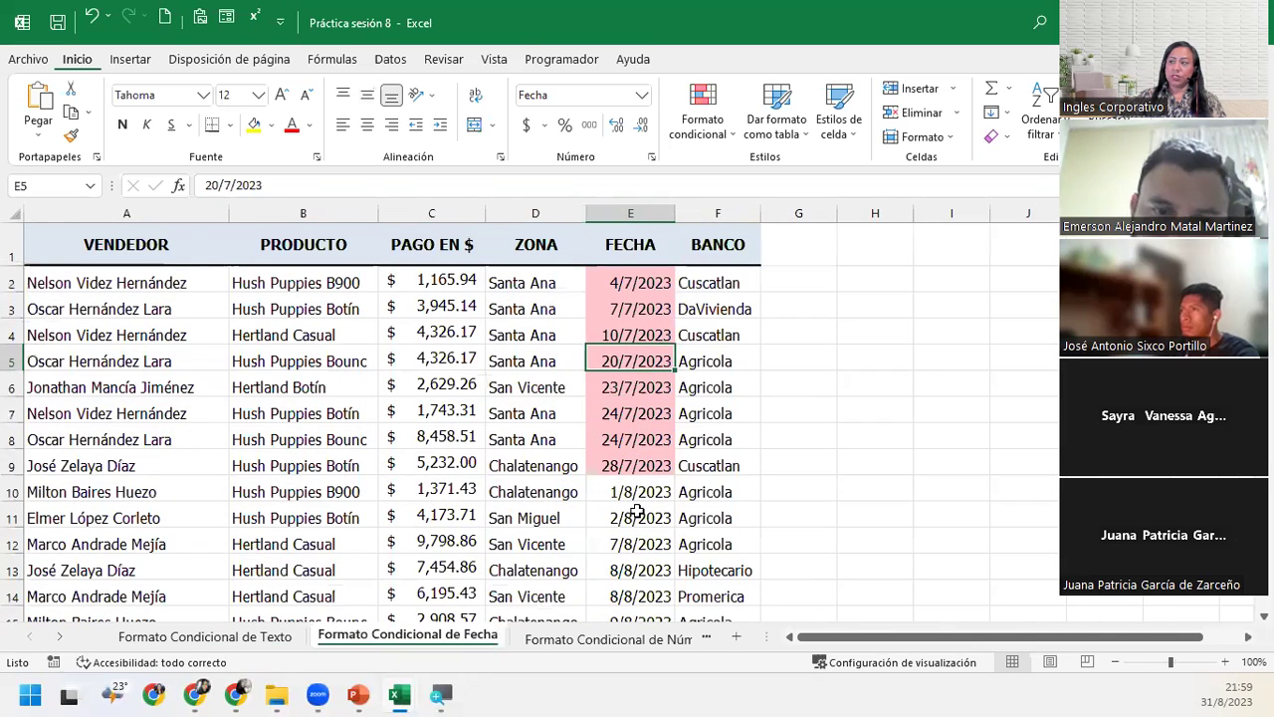
pyautogui.scroll(-5, 614, 488)
pyautogui.scroll(-3, 617, 492)
pyautogui.scroll(8, 614, 487)
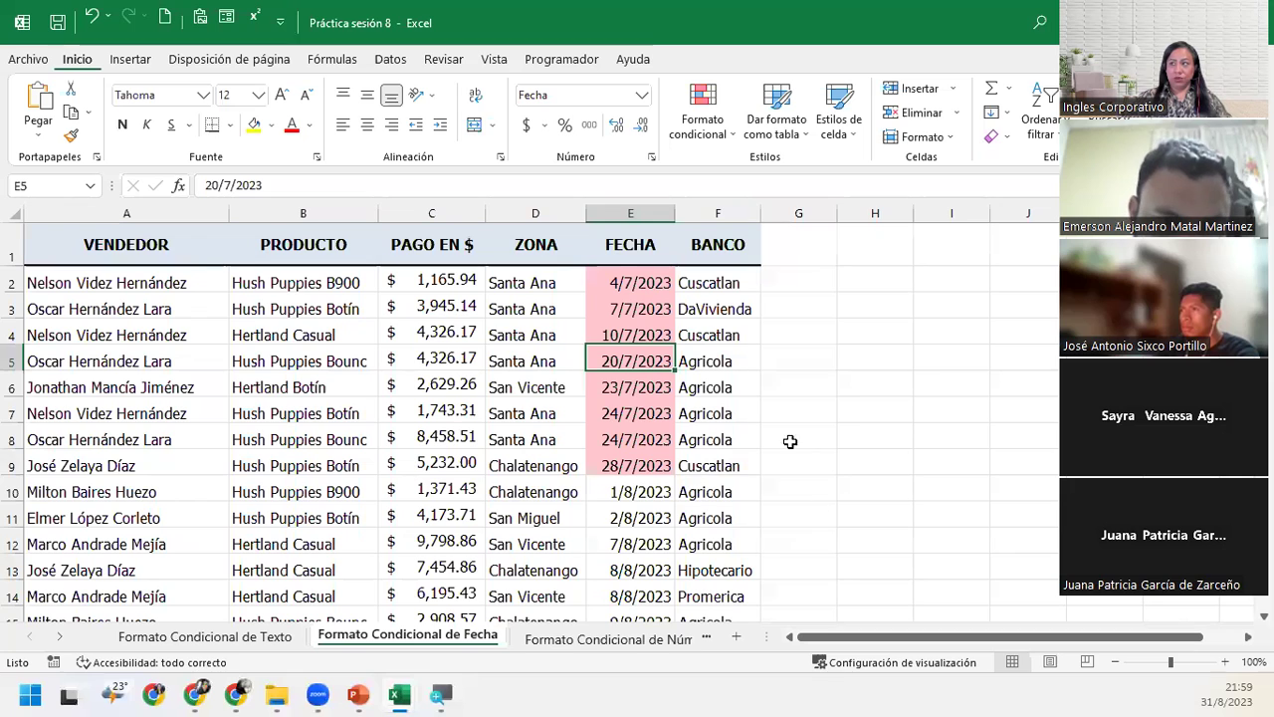
pyautogui.click(616, 398)
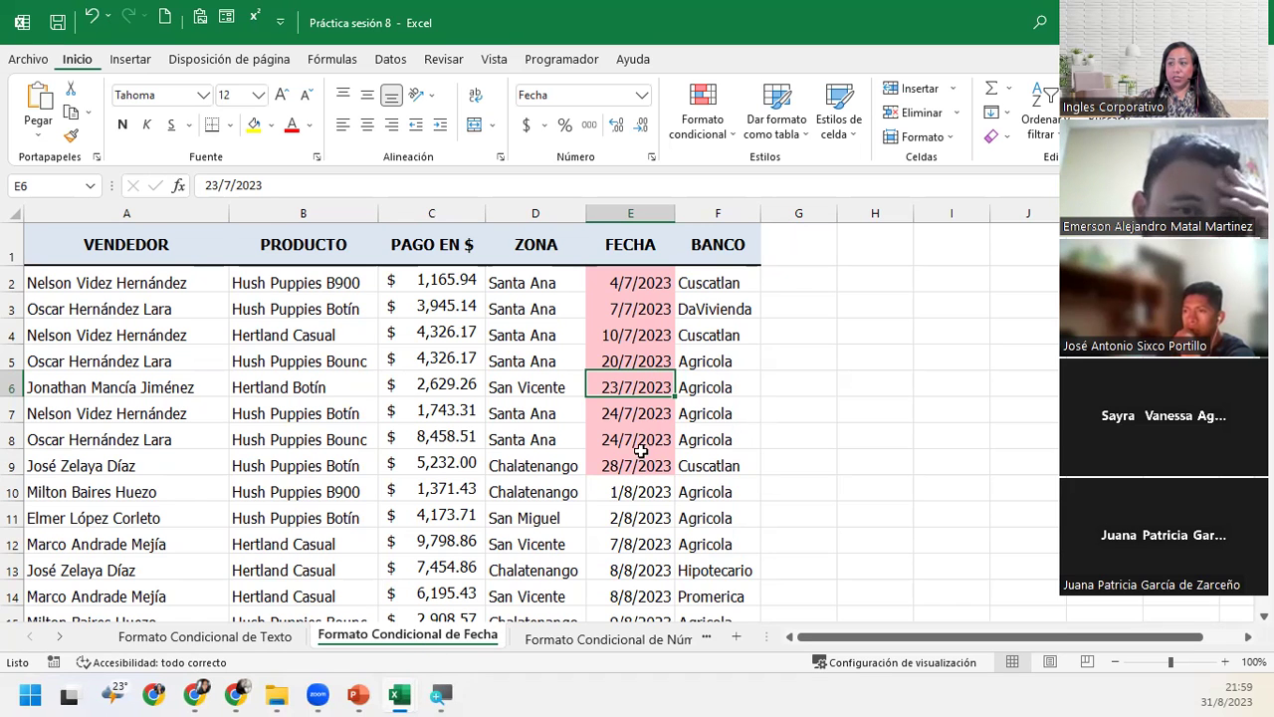
pyautogui.click(566, 638)
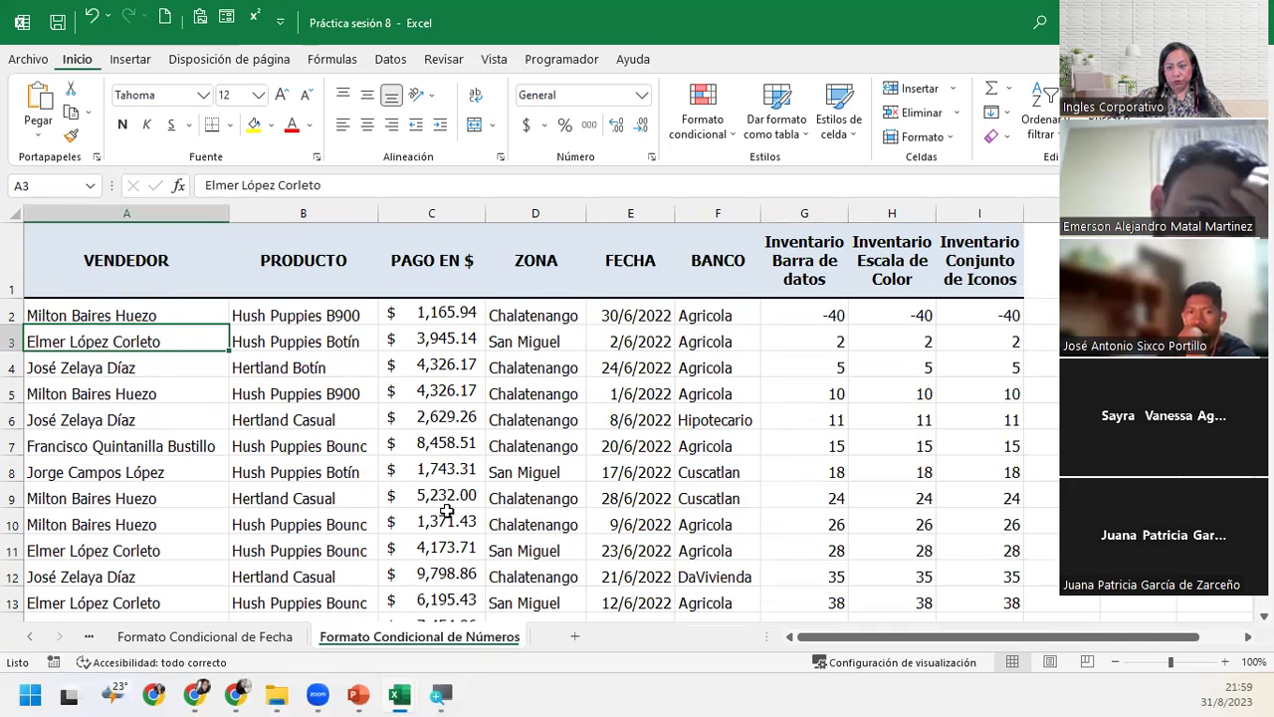
# Step: Select the PAGO EN $ range C2:C39 using Ctrl+Shift+Down from C2
pyautogui.click(720, 316)
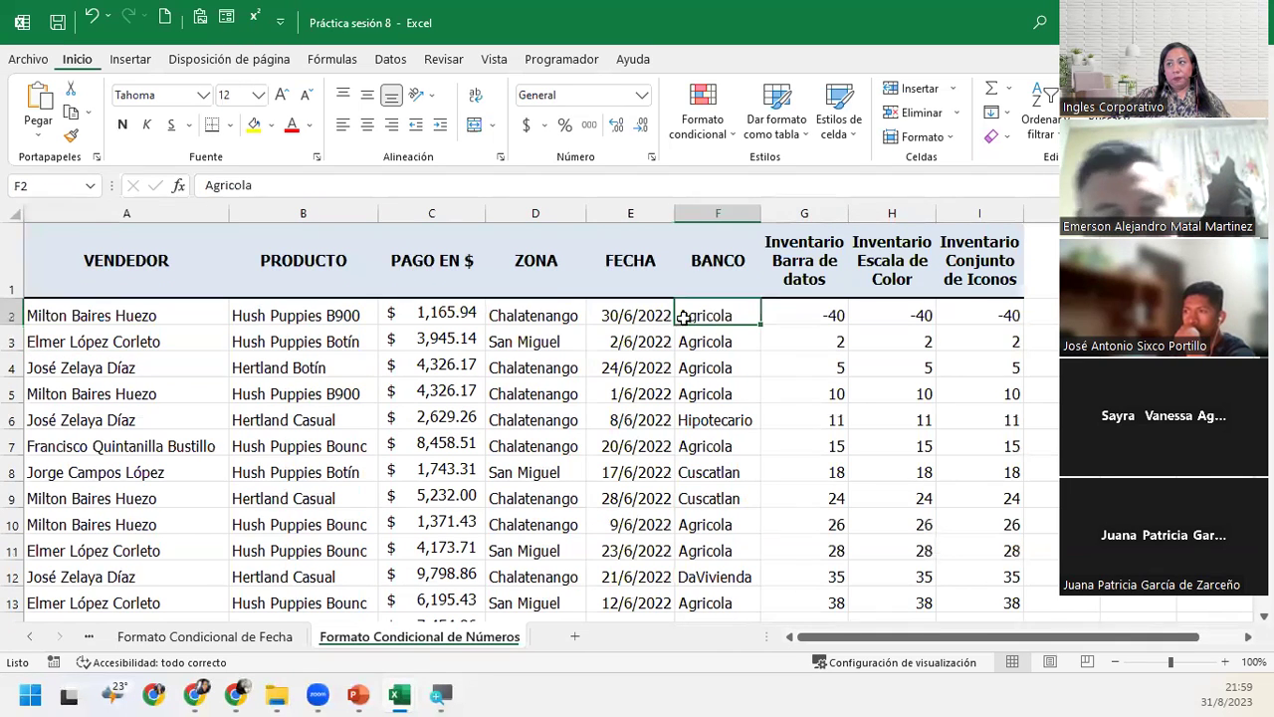
pyautogui.click(448, 313)
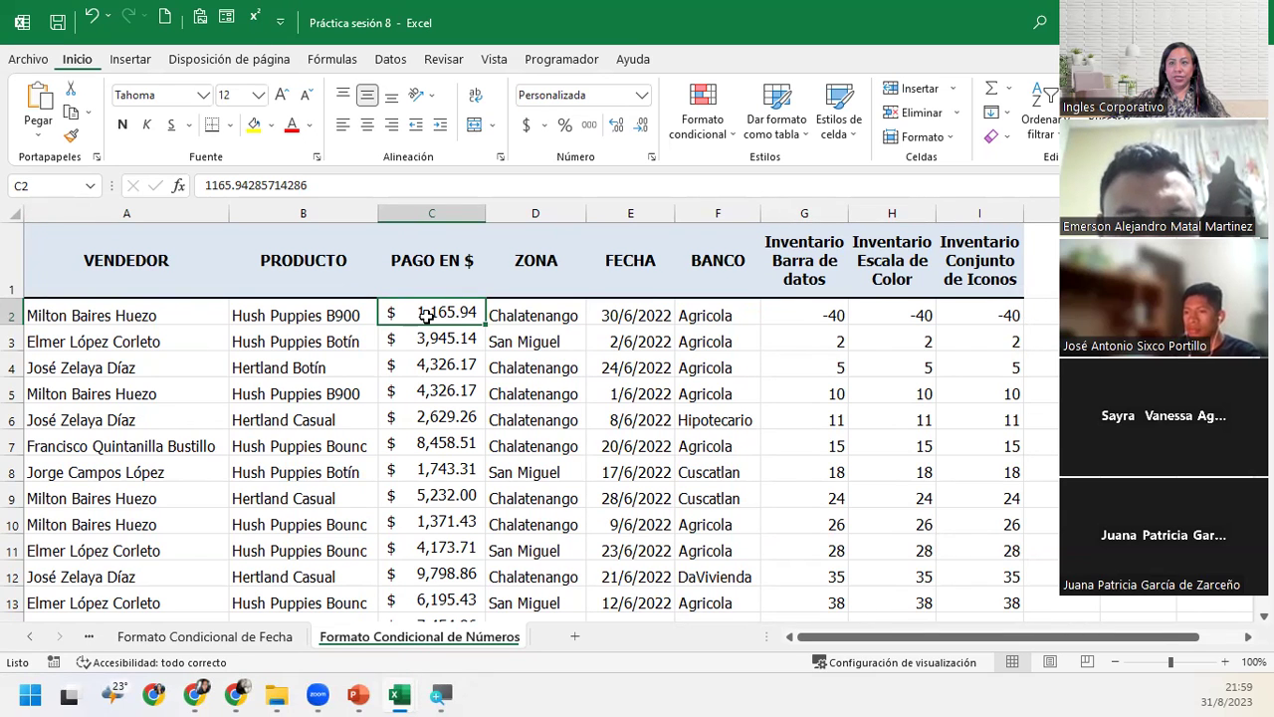
pyautogui.hotkey('ctrl', 'shift', 'Down')
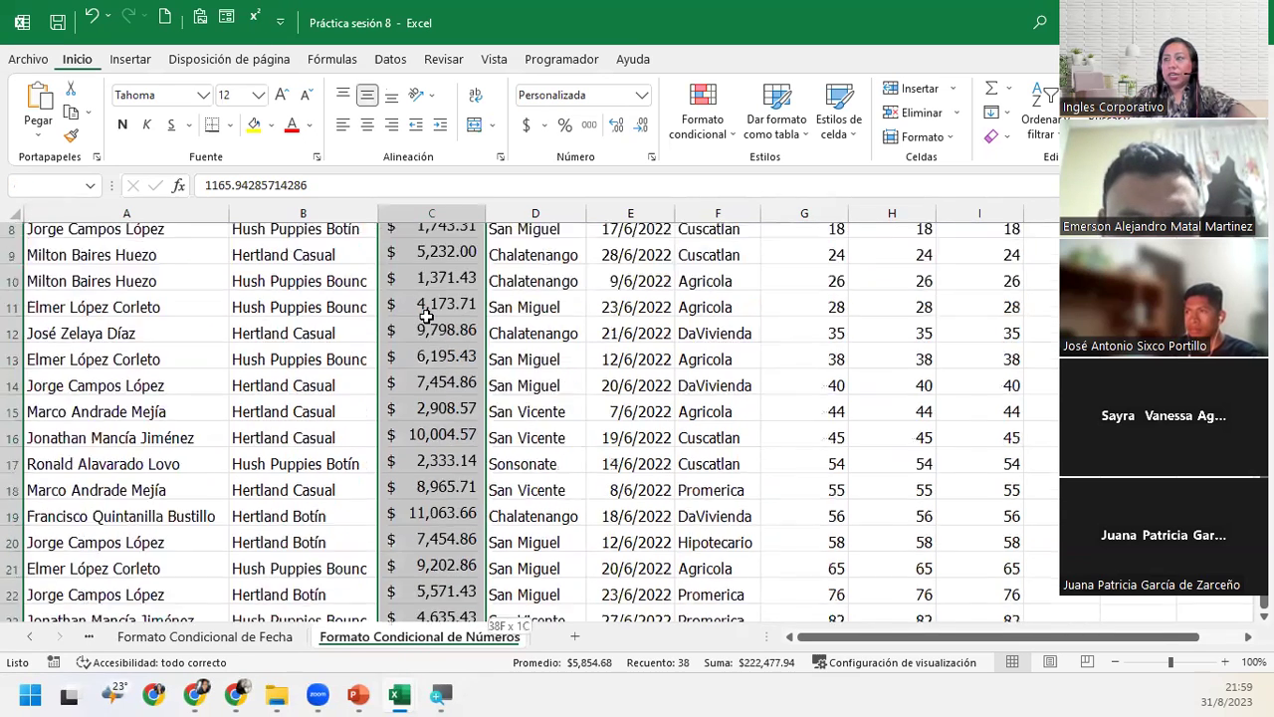
pyautogui.scroll(8, 426, 316)
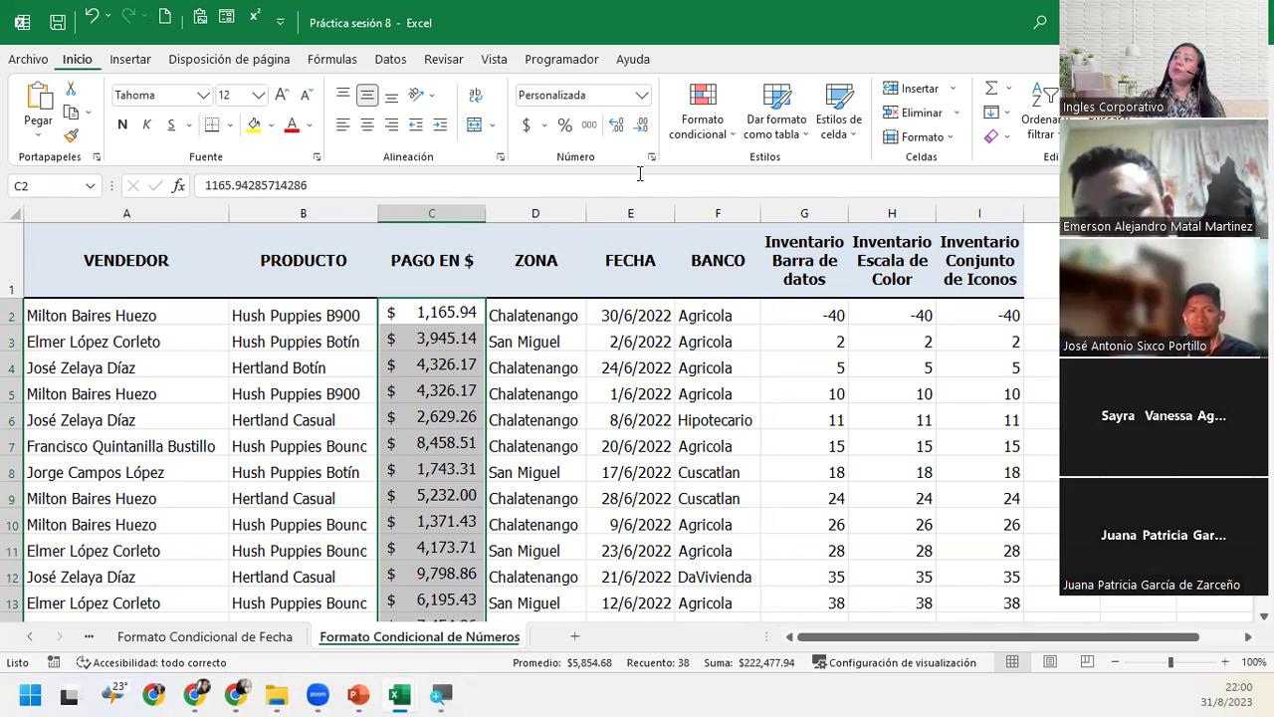
pyautogui.click(676, 138)
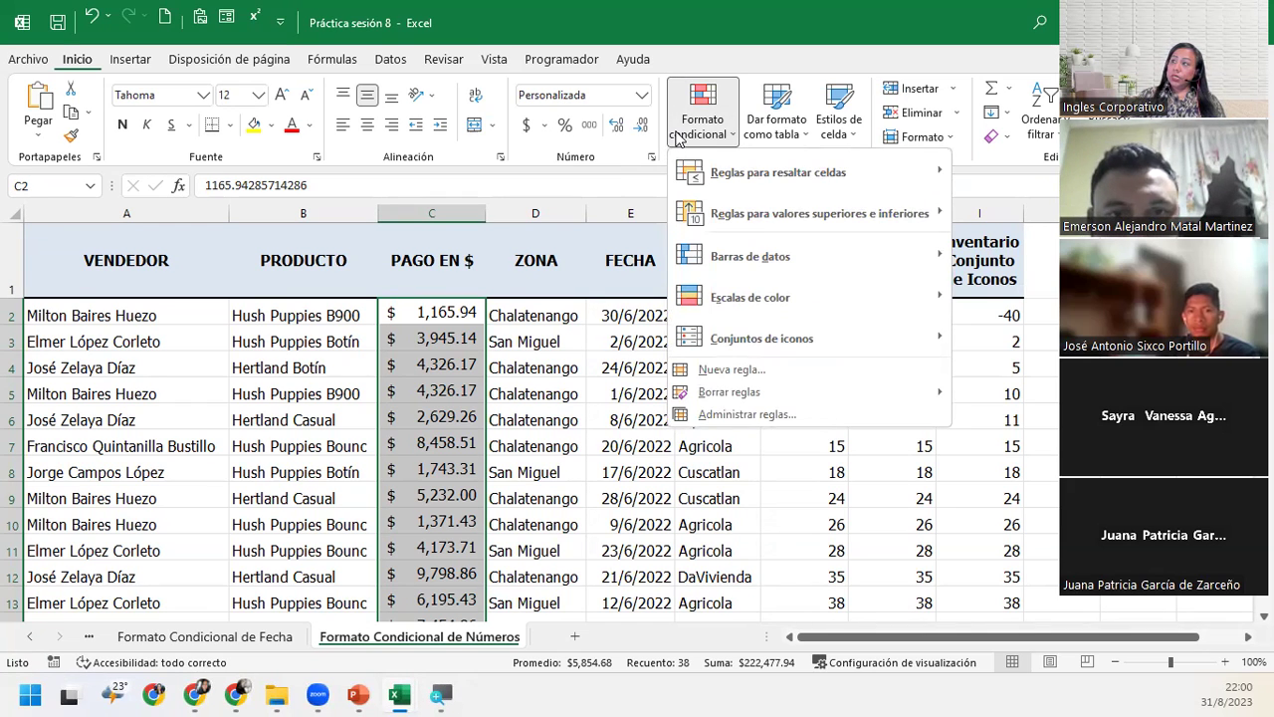
pyautogui.moveTo(772, 179)
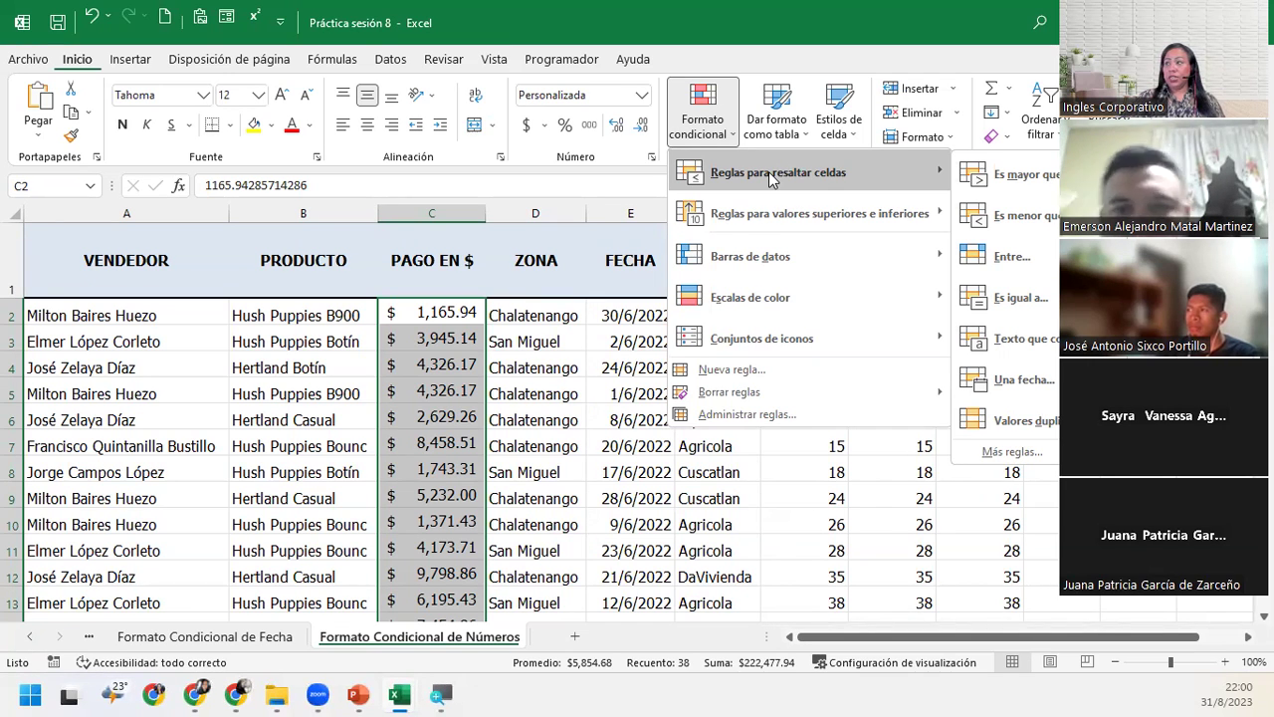
pyautogui.moveTo(894, 211)
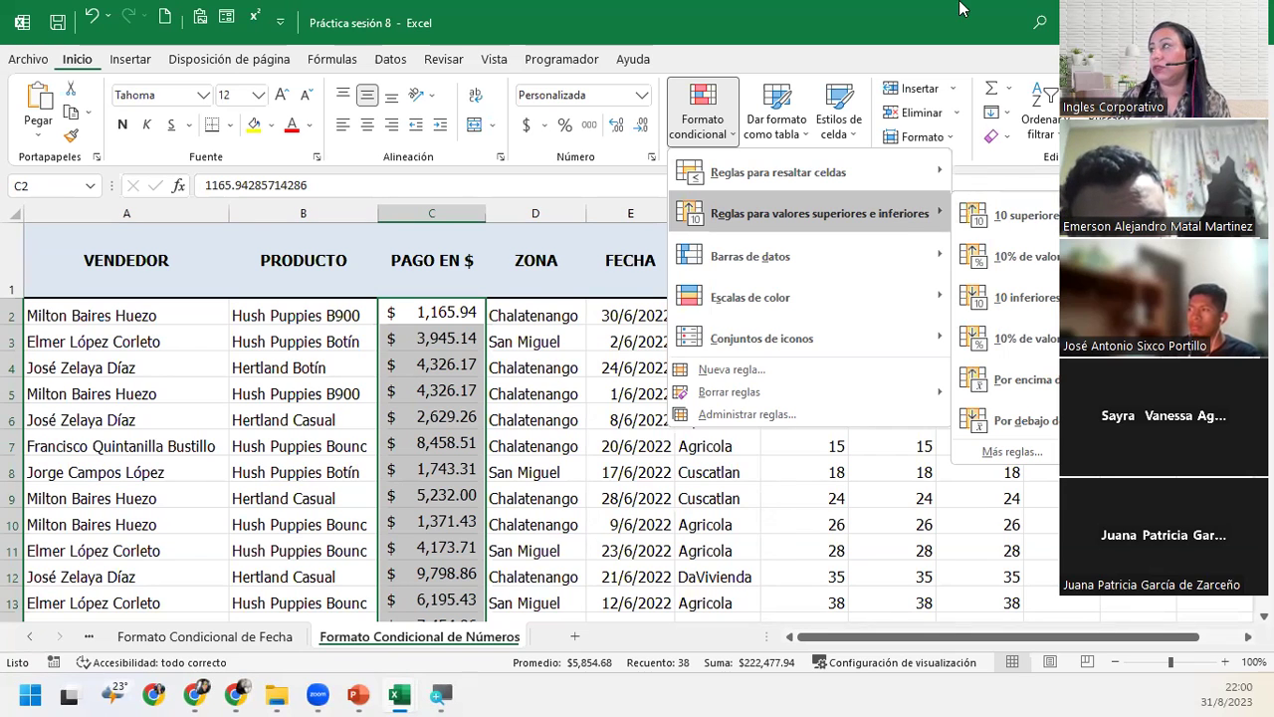
pyautogui.click(1026, 214)
pyautogui.moveTo(551, 352); pyautogui.dragTo(538, 352)
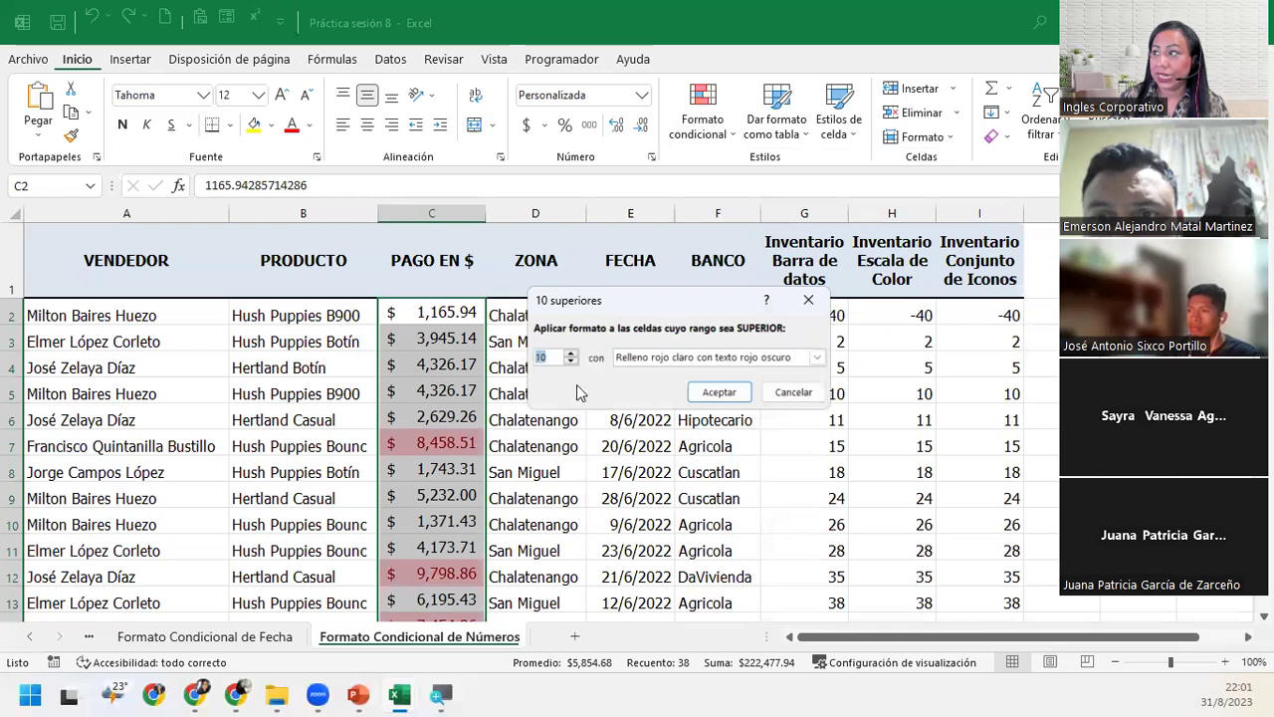
pyautogui.click(572, 362)
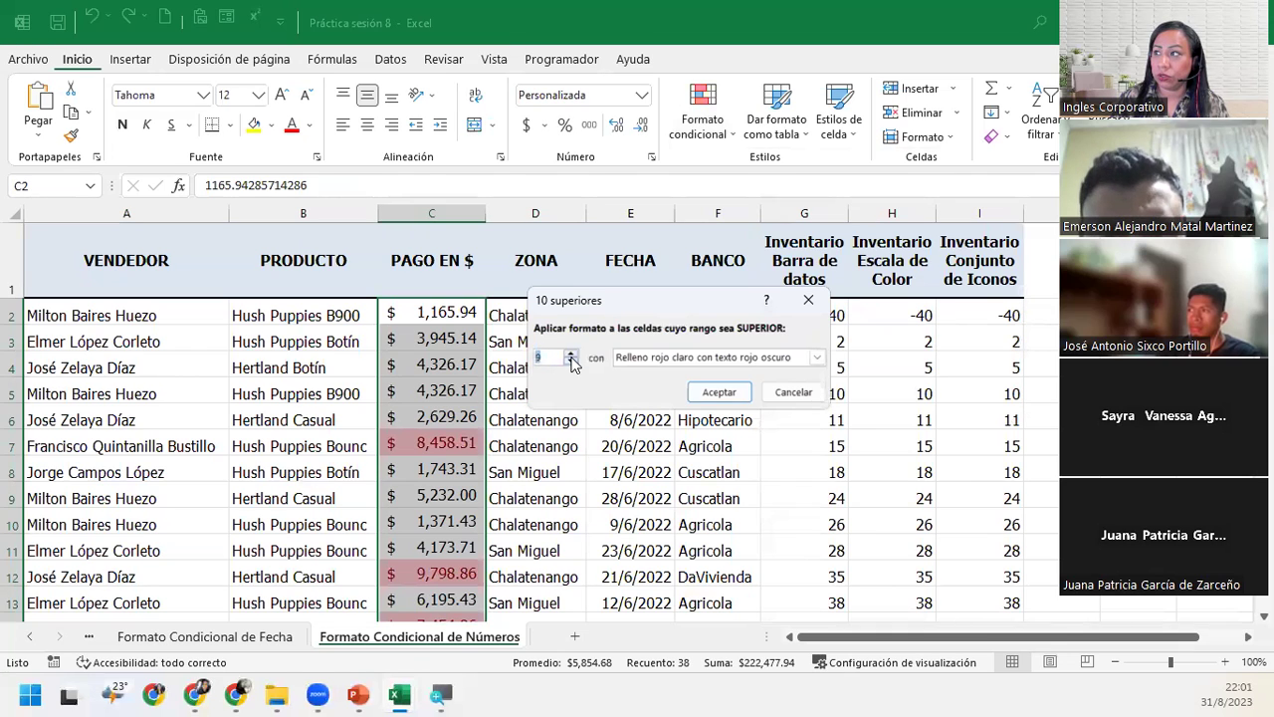
pyautogui.click(572, 361)
pyautogui.click(572, 362)
pyautogui.click(572, 361)
pyautogui.click(571, 361)
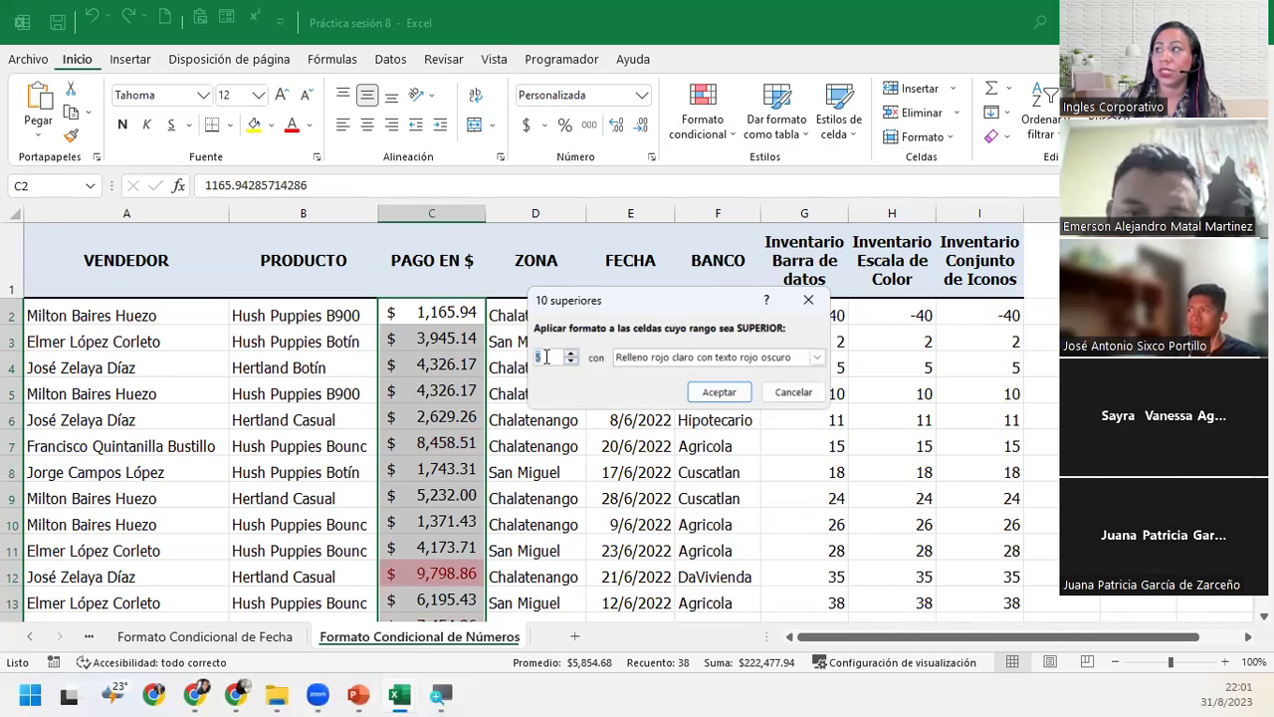
pyautogui.click(546, 356)
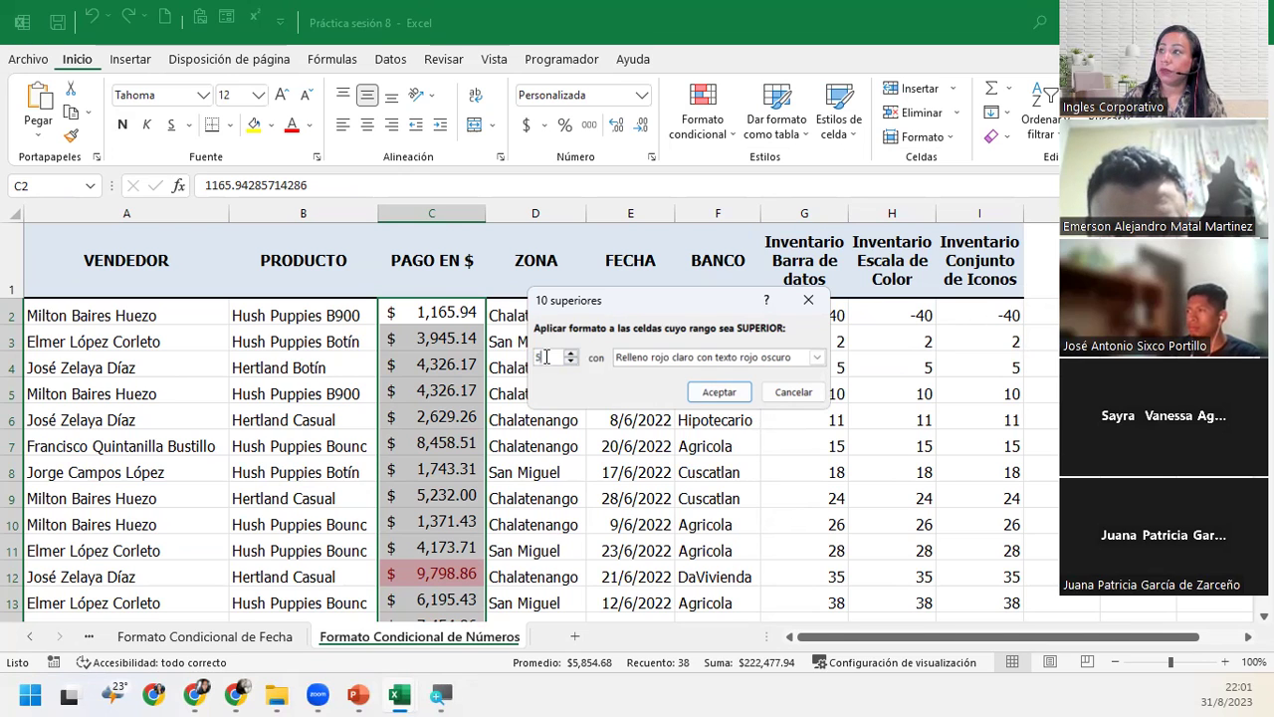
pyautogui.click(808, 299)
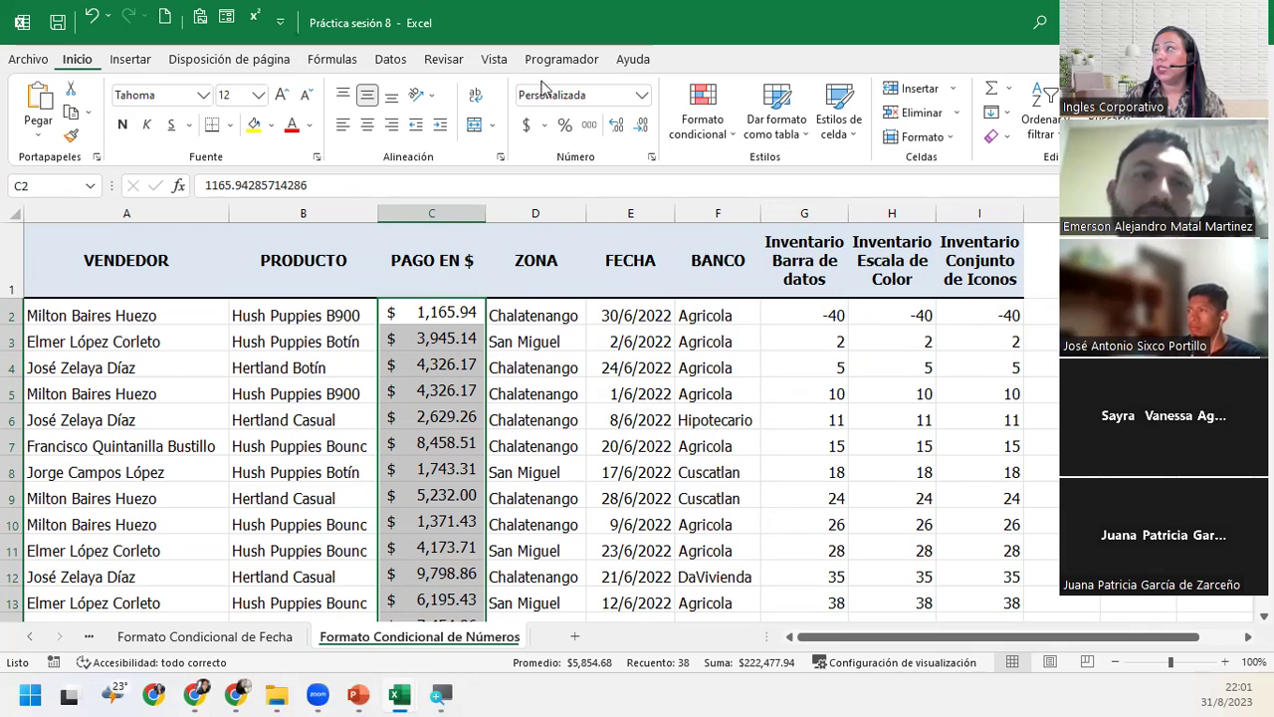
# Step: Add a top-5 rule for PAGO EN $ using Relleno verde con texto verde oscuro
pyautogui.click(703, 107)
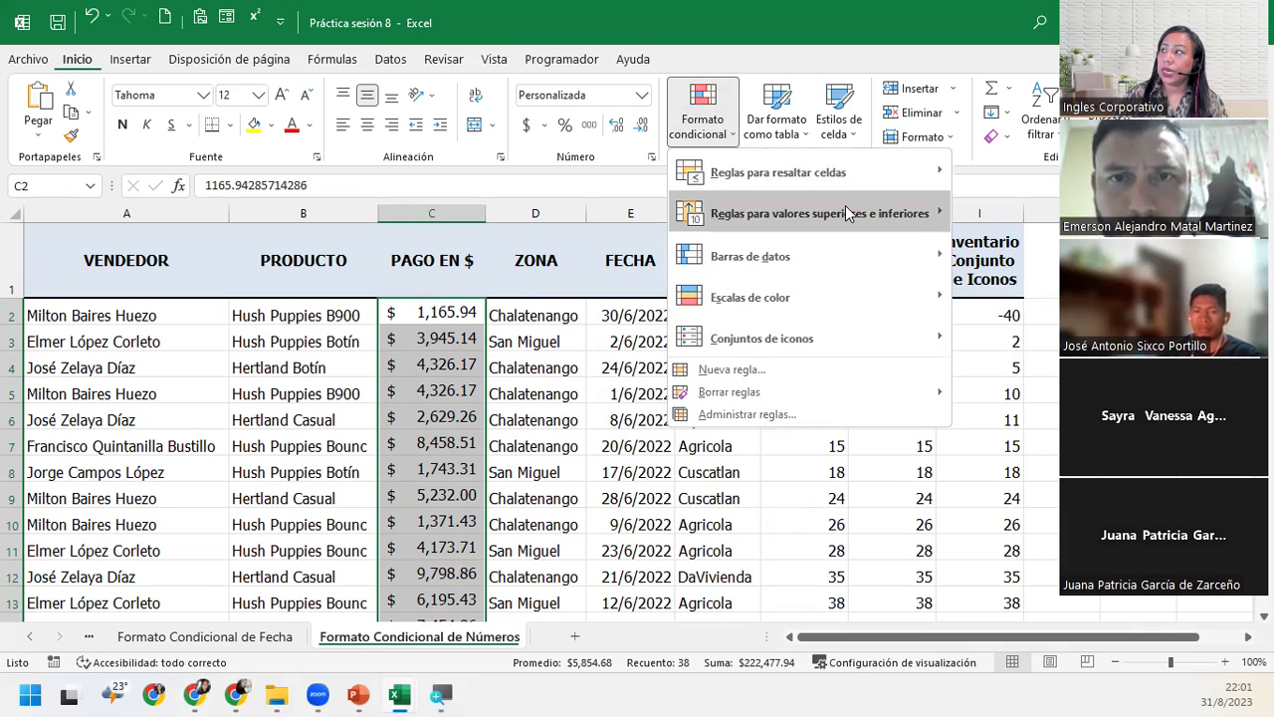
pyautogui.moveTo(846, 214)
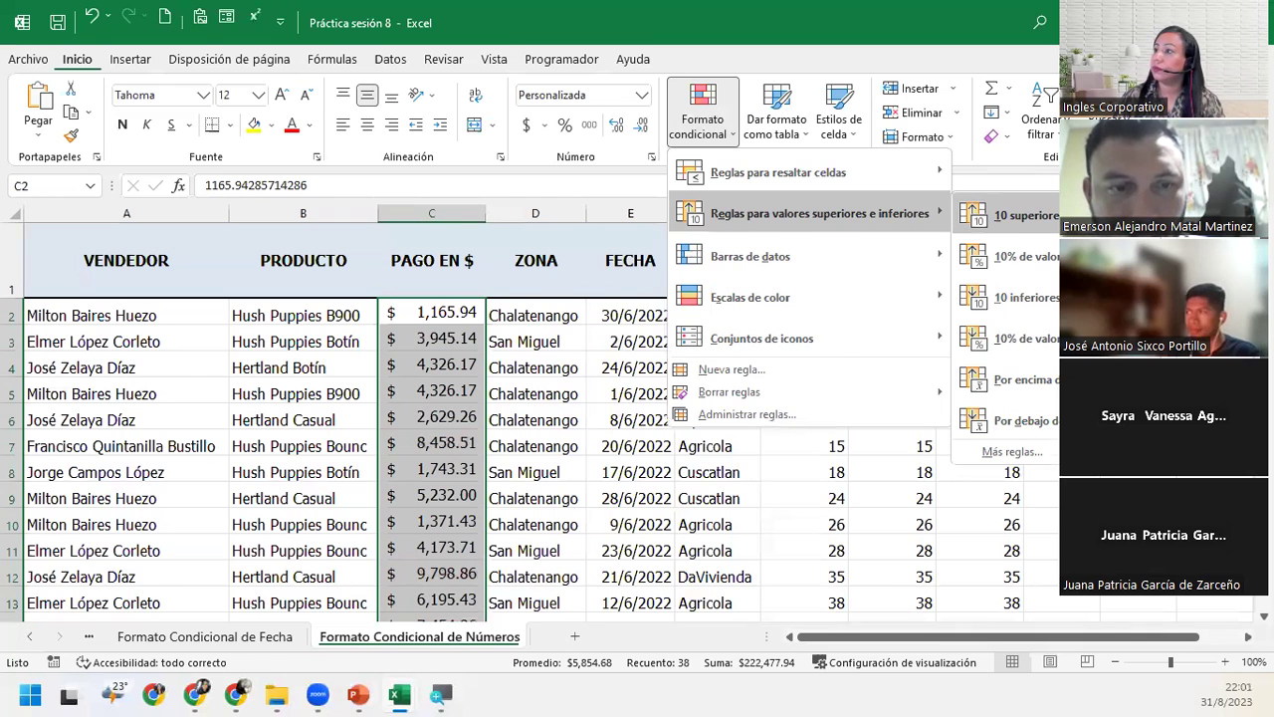
pyautogui.click(1020, 215)
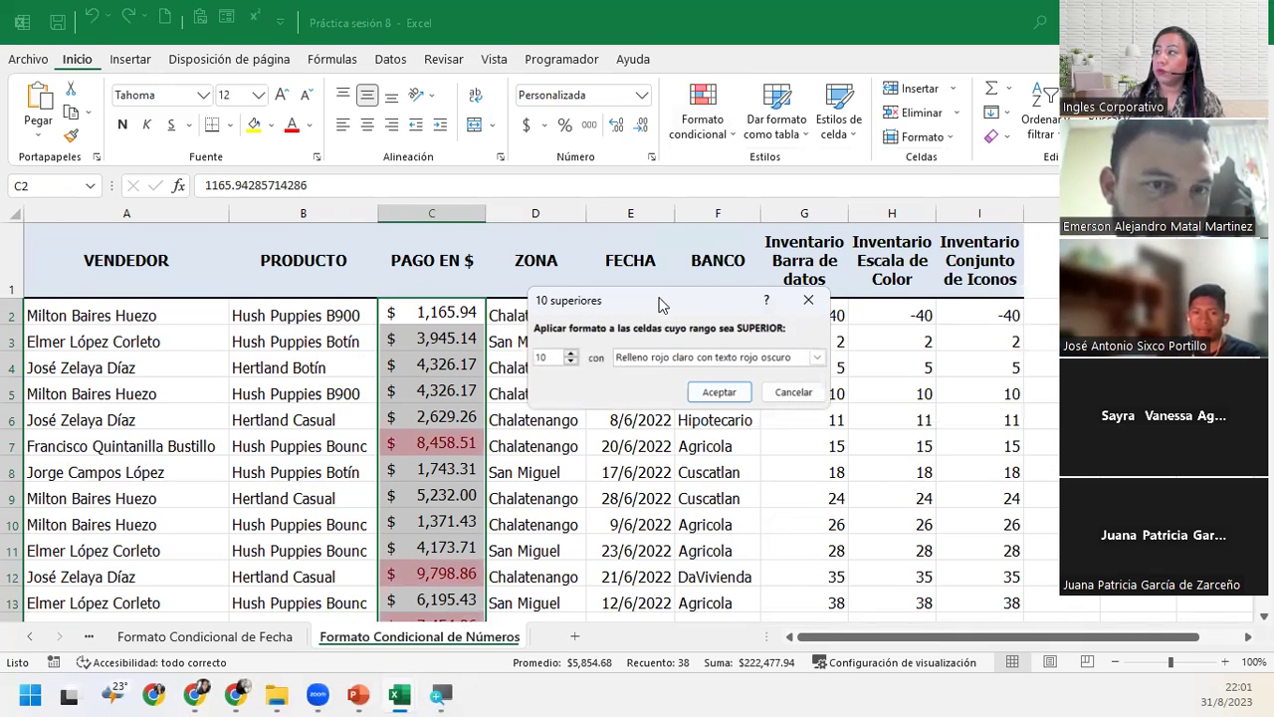
pyautogui.doubleClick(556, 357)
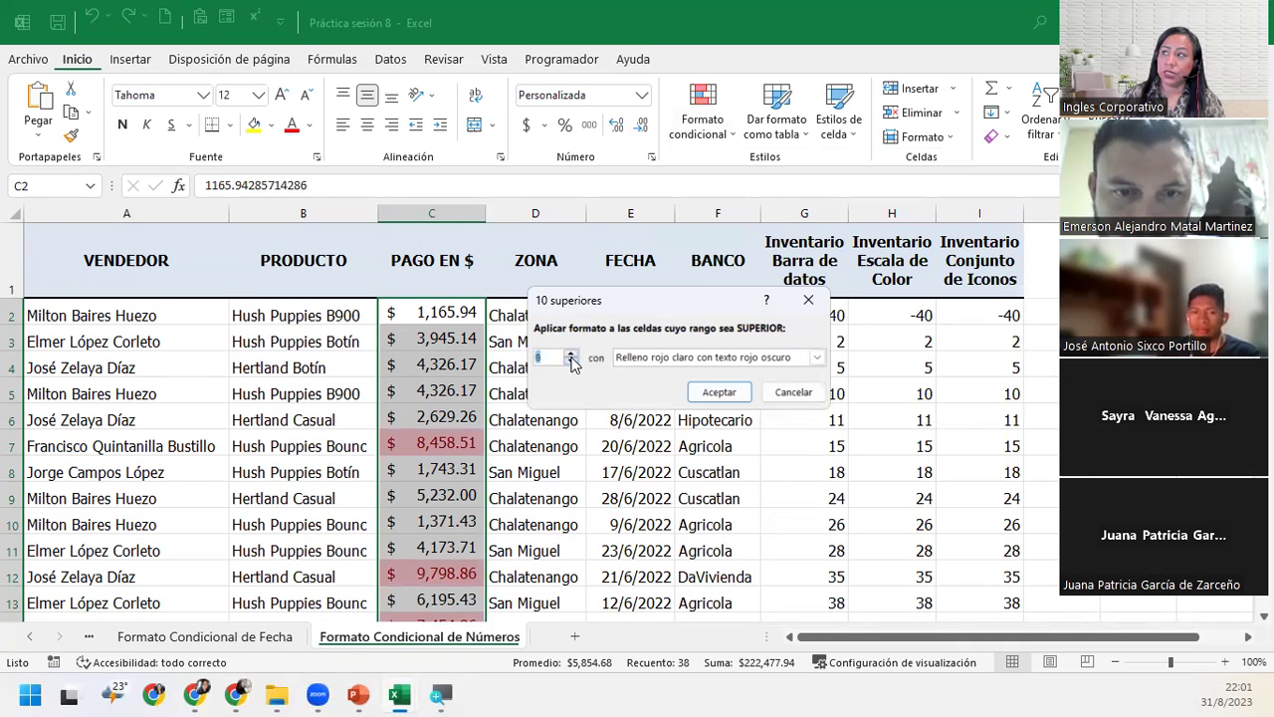
pyautogui.click(571, 362)
pyautogui.click(543, 355)
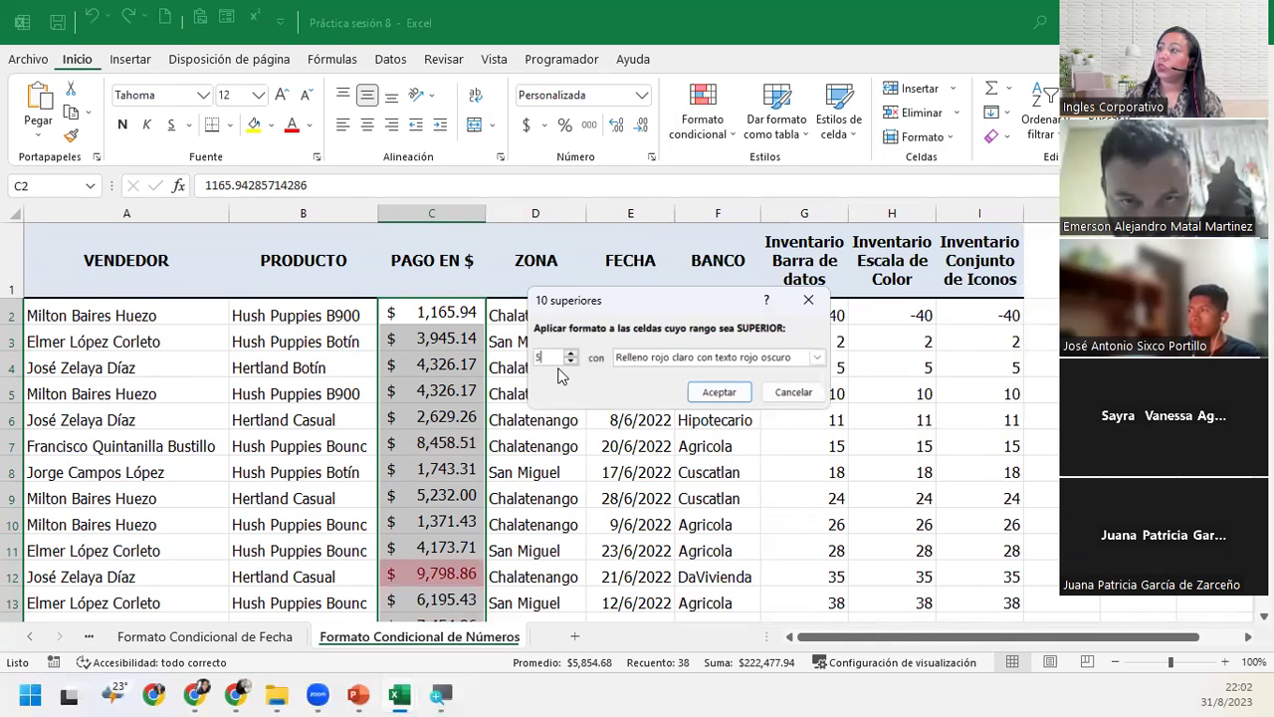
pyautogui.click(816, 357)
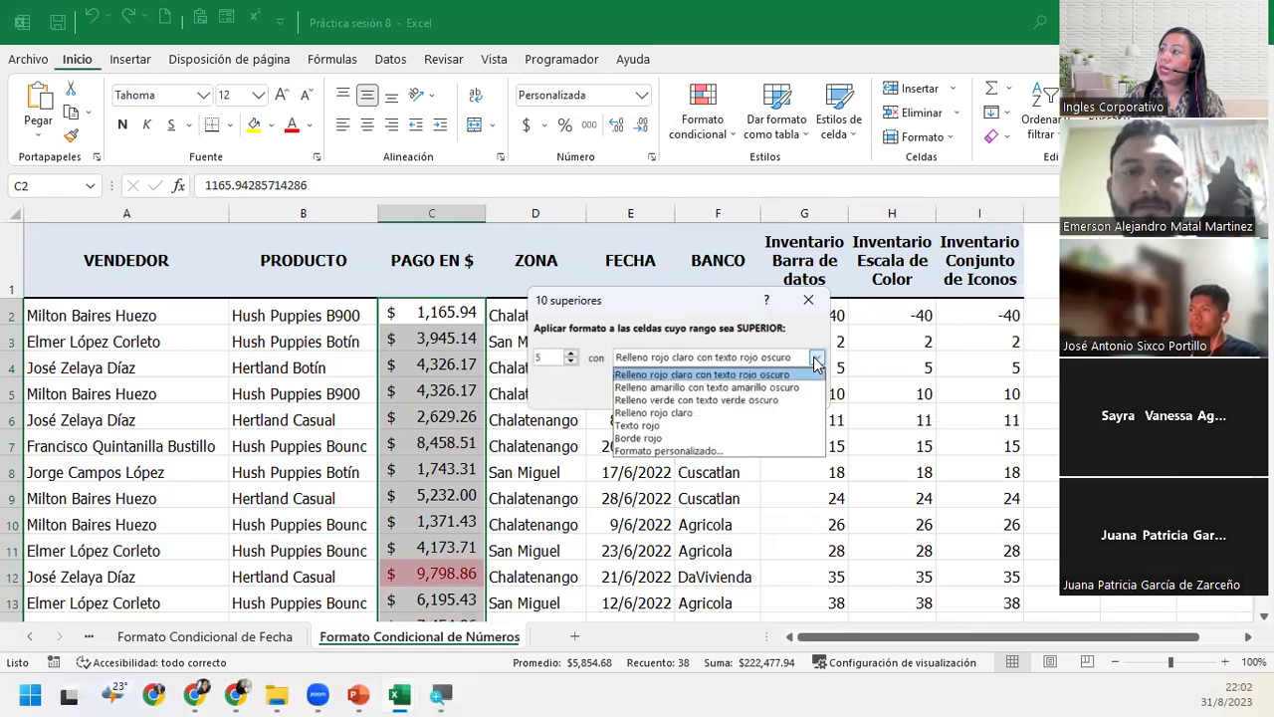
pyautogui.click(765, 400)
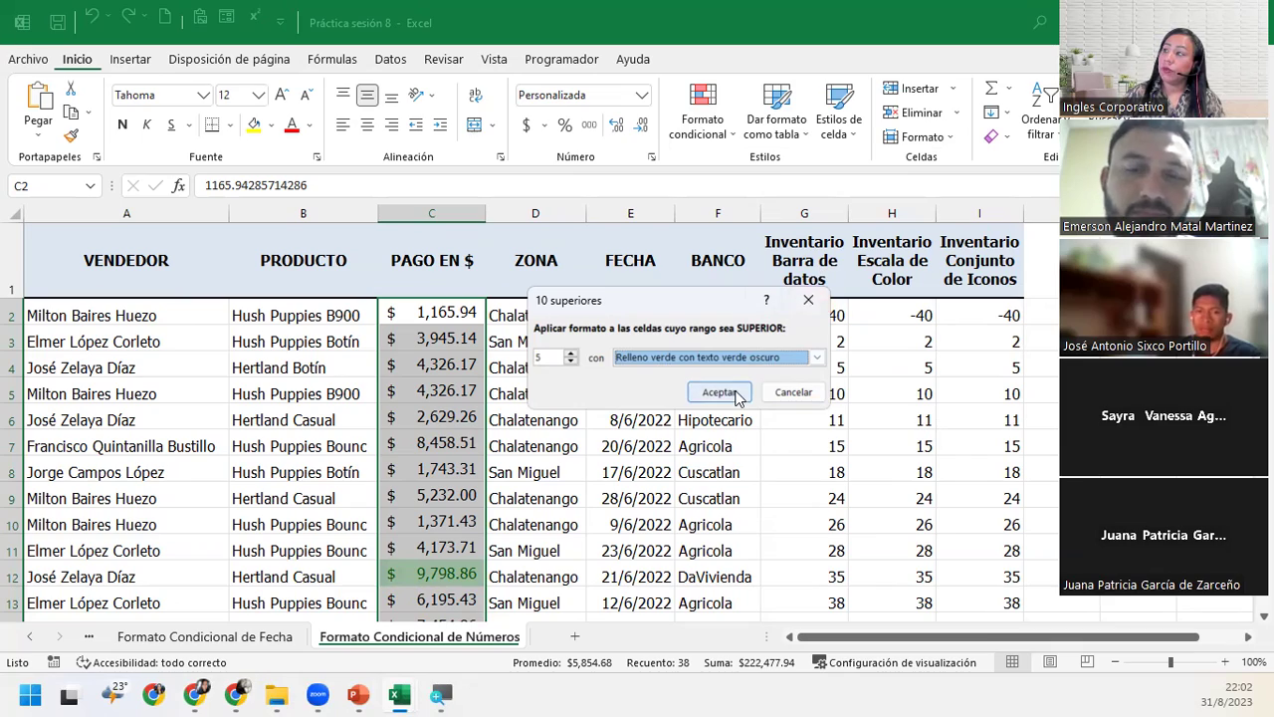
pyautogui.click(739, 394)
pyautogui.click(400, 368)
pyautogui.scroll(-5, 403, 369)
pyautogui.scroll(-5, 405, 370)
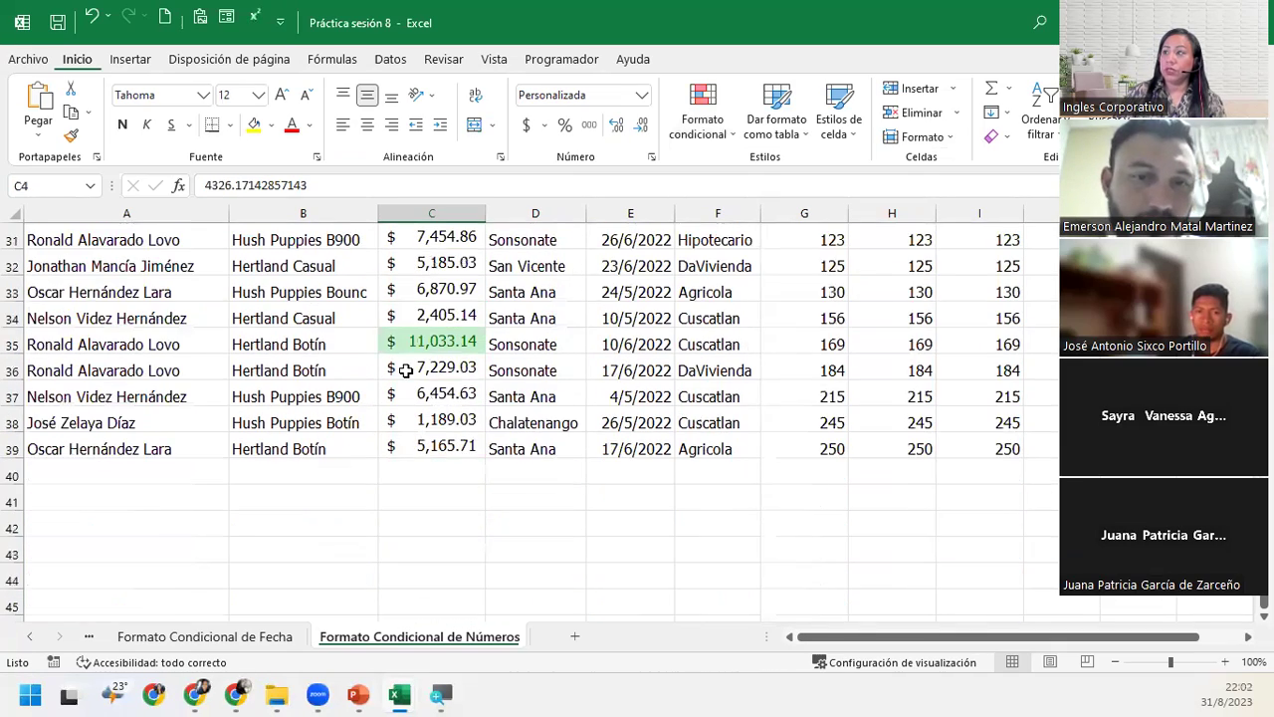
pyautogui.scroll(1, 405, 370)
pyautogui.click(410, 418)
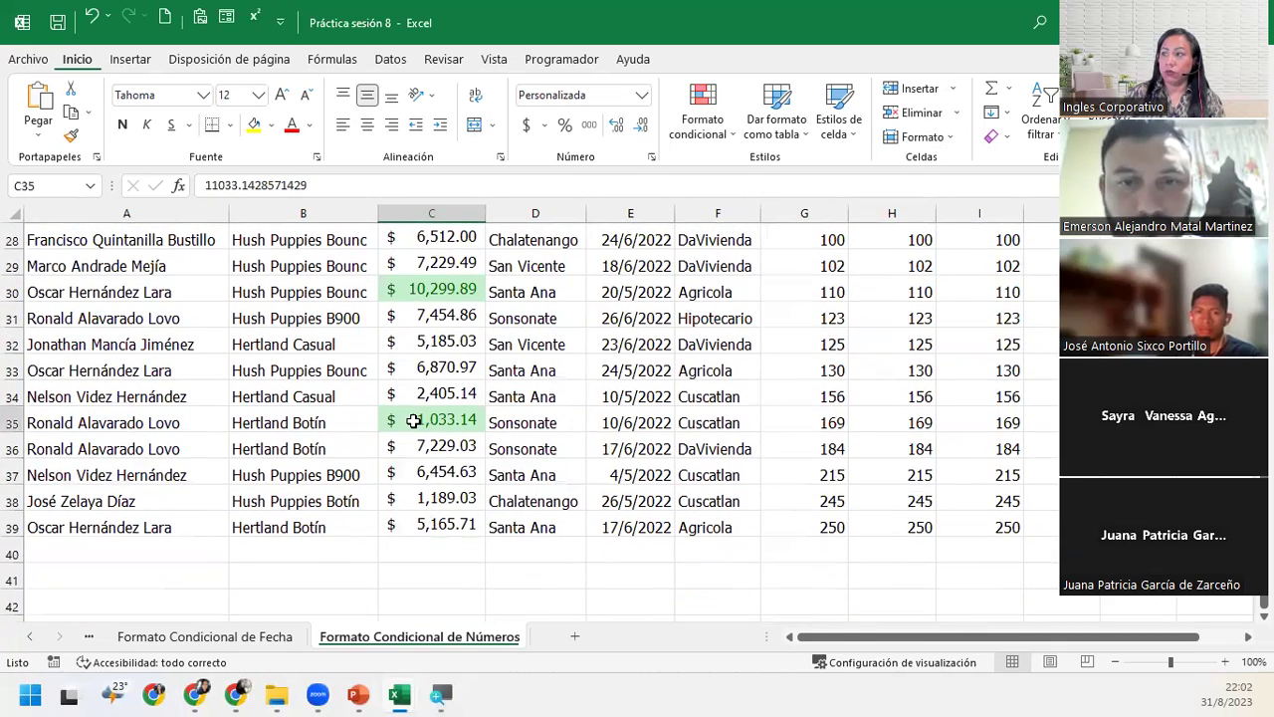
pyautogui.click(438, 290)
pyautogui.scroll(2, 438, 290)
pyautogui.scroll(2, 442, 328)
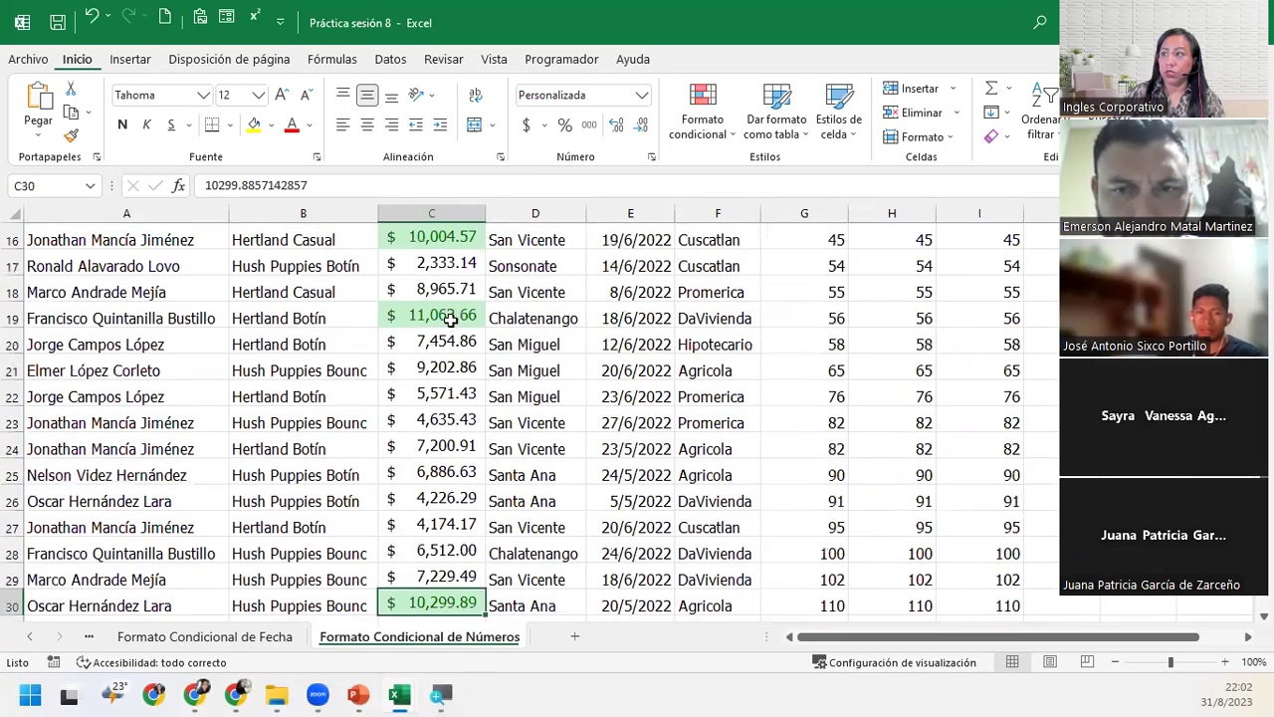
pyautogui.click(448, 317)
pyautogui.click(441, 237)
pyautogui.scroll(3, 461, 298)
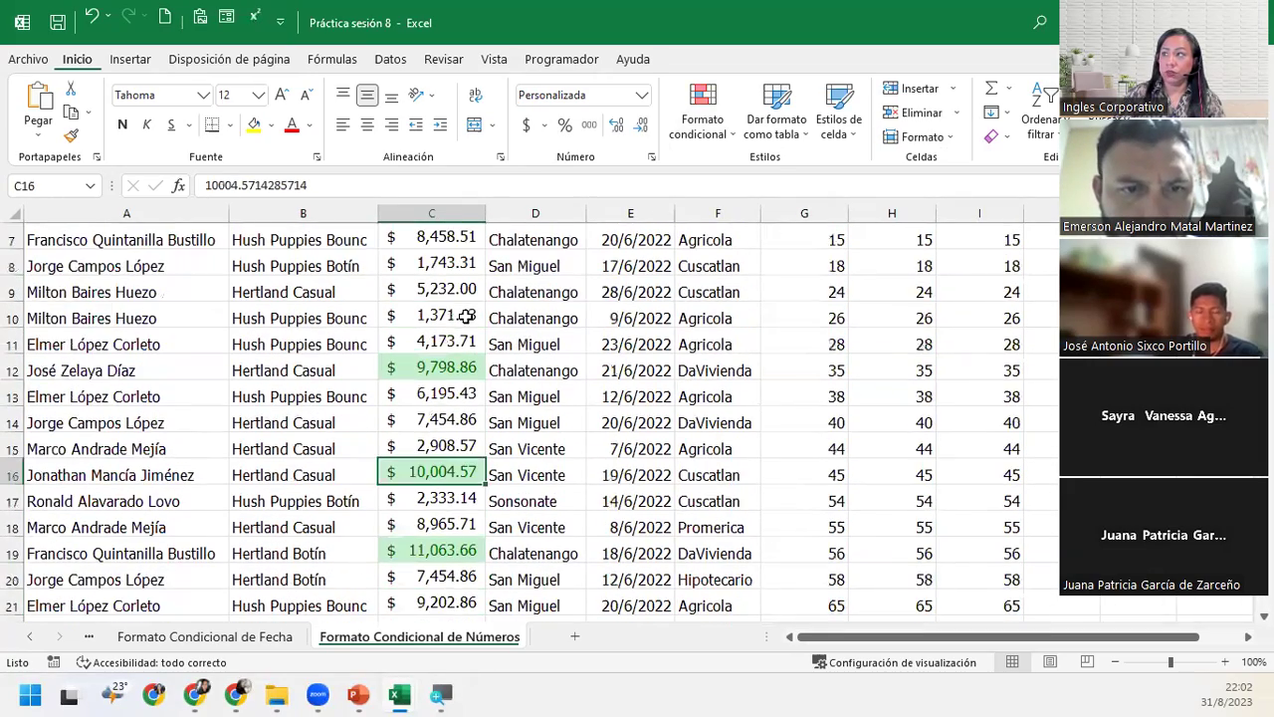
pyautogui.scroll(1, 462, 438)
pyautogui.click(463, 442)
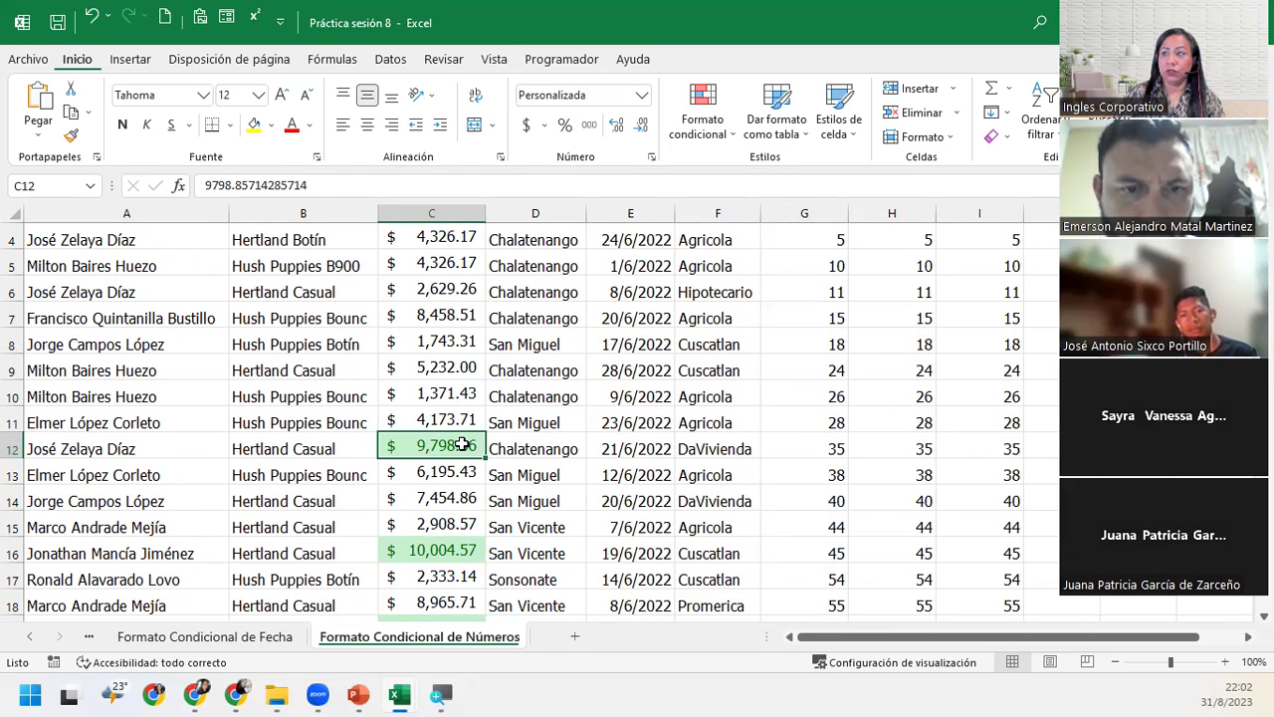
pyautogui.scroll(1, 462, 444)
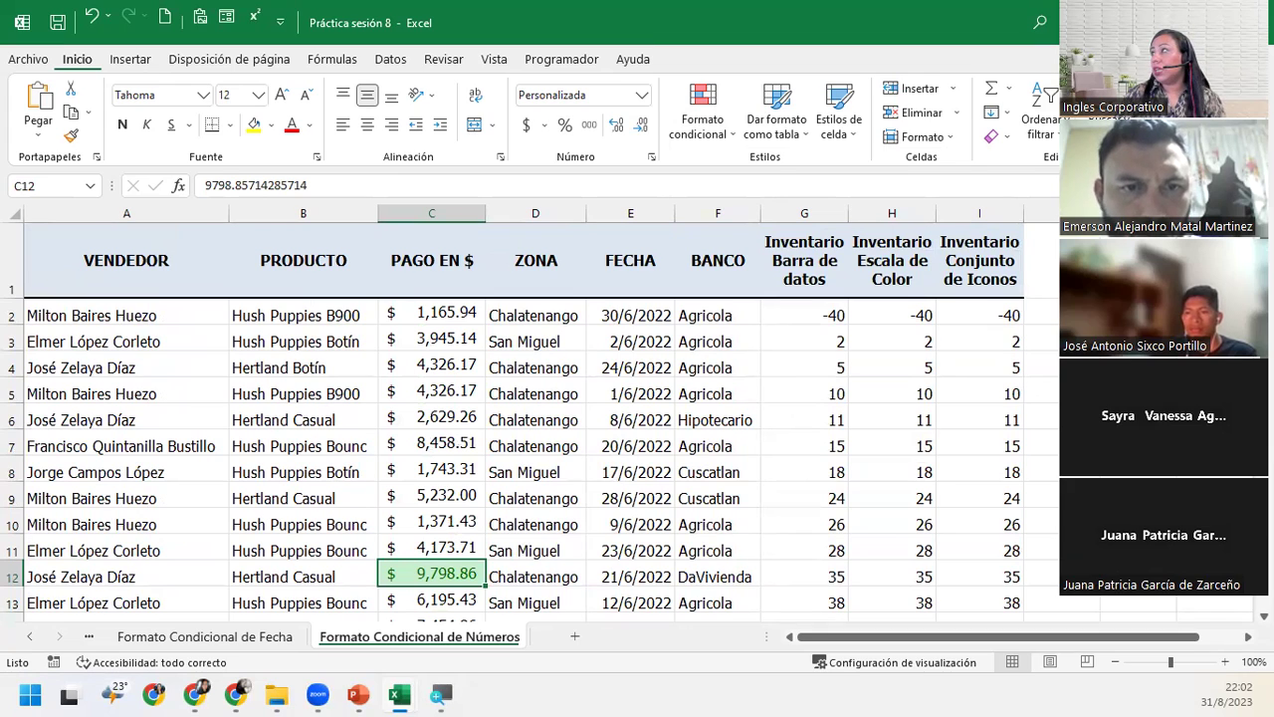
pyautogui.click(1039, 126)
# Step: Sort PAGO EN $ from smallest to largest and scroll down to the sorted results
pyautogui.click(1041, 161)
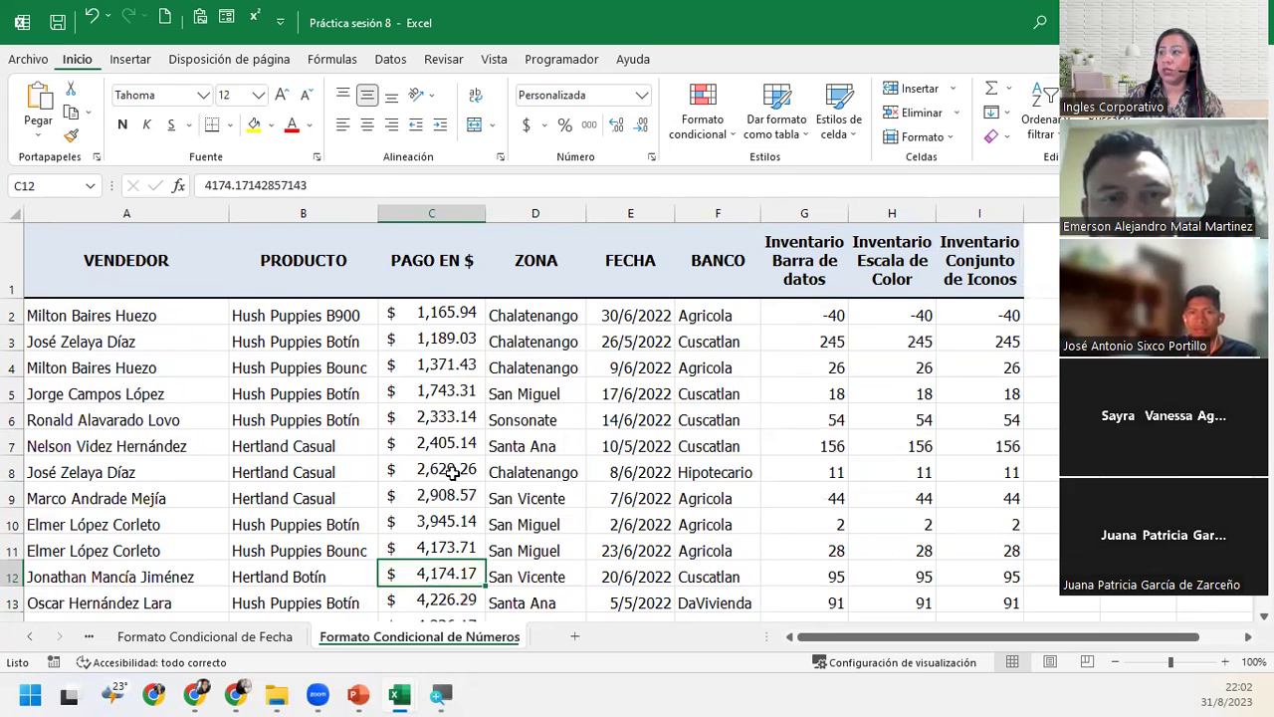
pyautogui.scroll(-4, 451, 475)
pyautogui.scroll(-4, 398, 468)
pyautogui.scroll(-3, 409, 468)
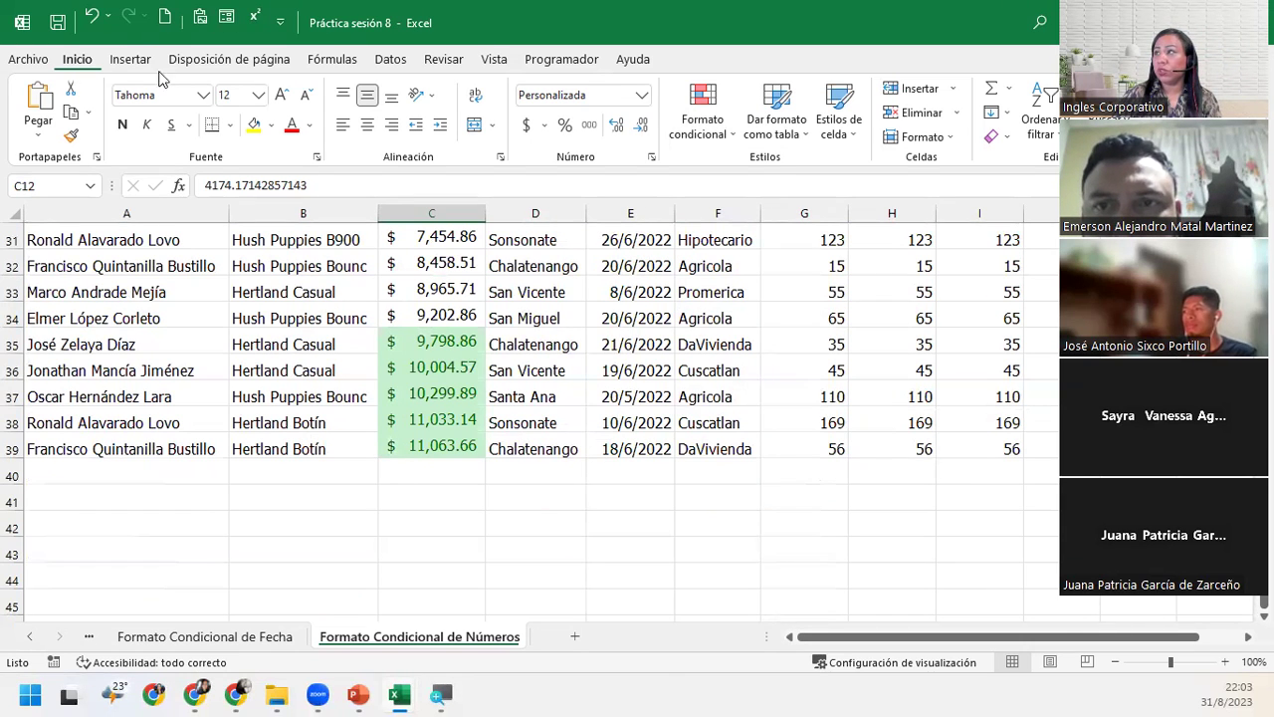
# Step: Check the green top payments at the bottom, such as 10,004.57 in C36
pyautogui.click(1049, 135)
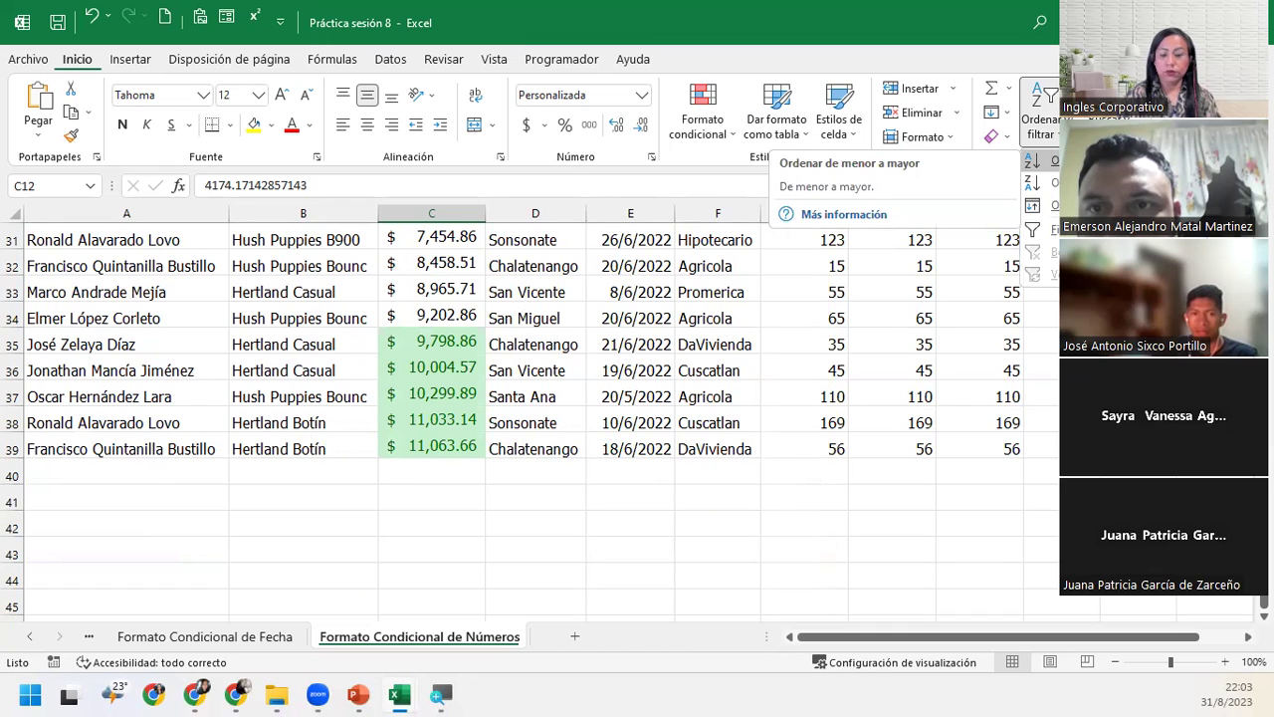
pyautogui.click(428, 379)
pyautogui.click(426, 369)
pyautogui.scroll(5, 426, 370)
pyautogui.scroll(-1, 421, 402)
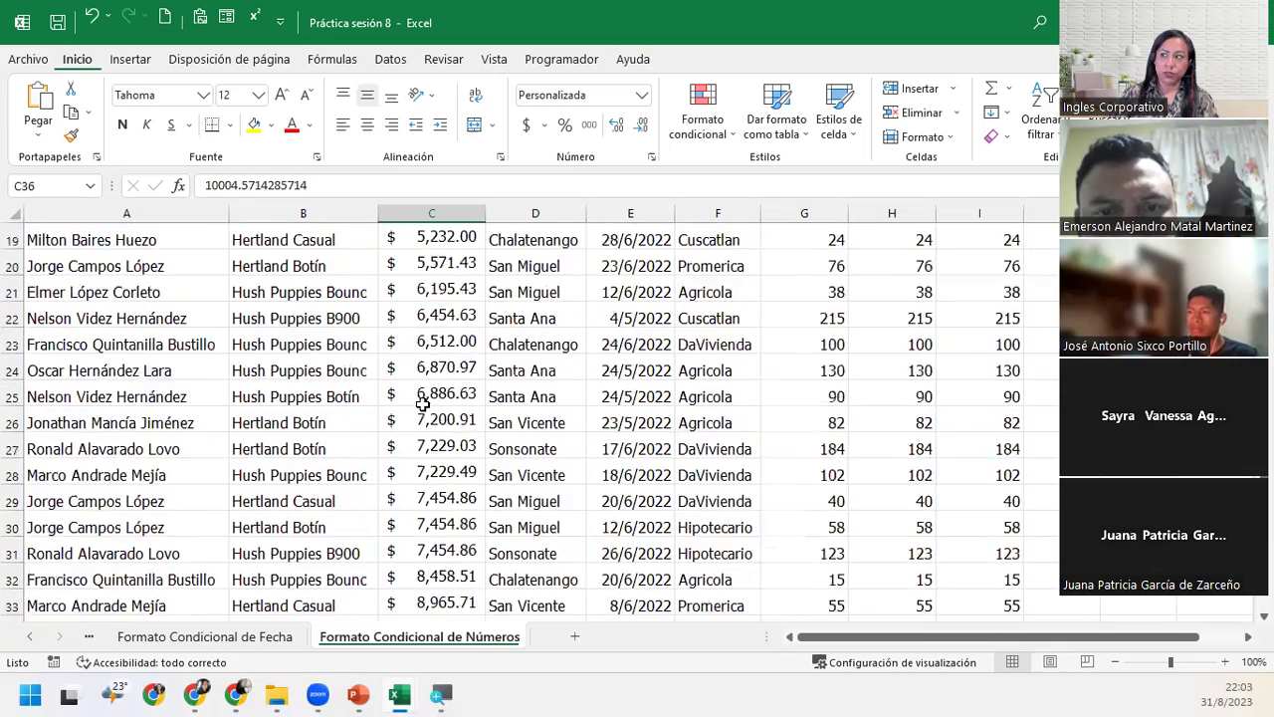
pyautogui.scroll(-6, 421, 403)
pyautogui.scroll(4, 422, 404)
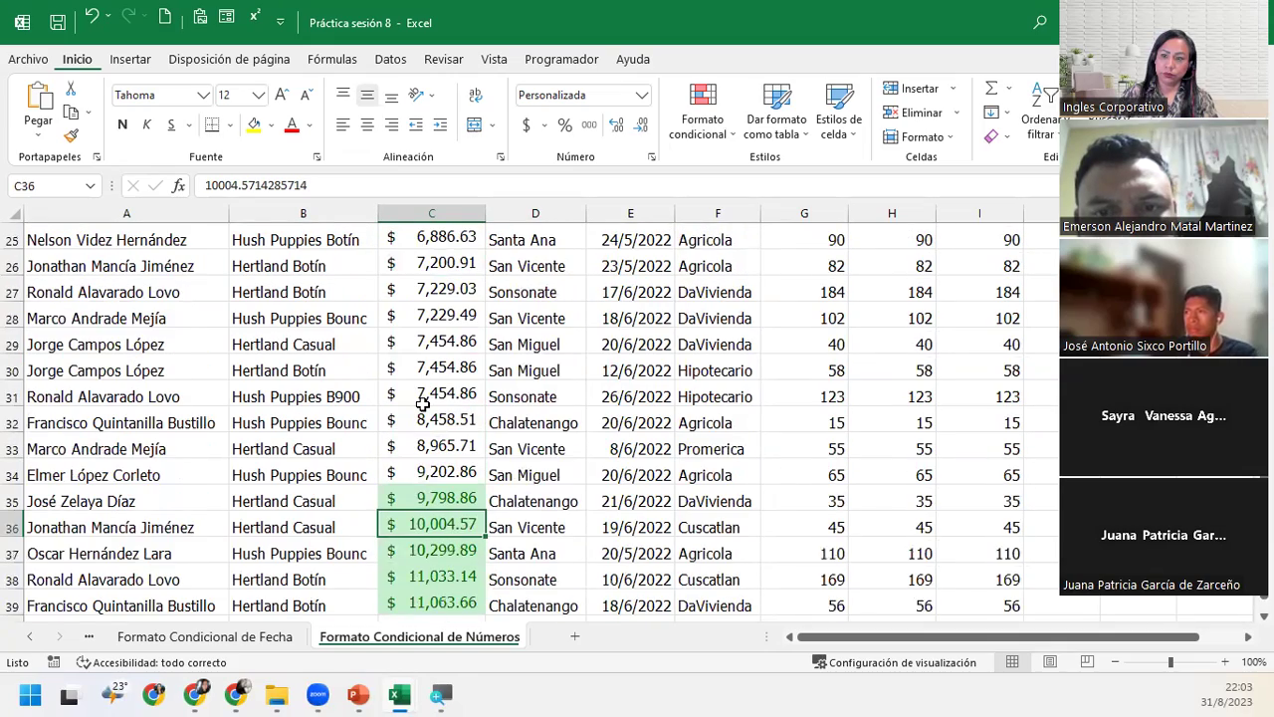
pyautogui.scroll(-1, 422, 403)
pyautogui.scroll(-1, 422, 403)
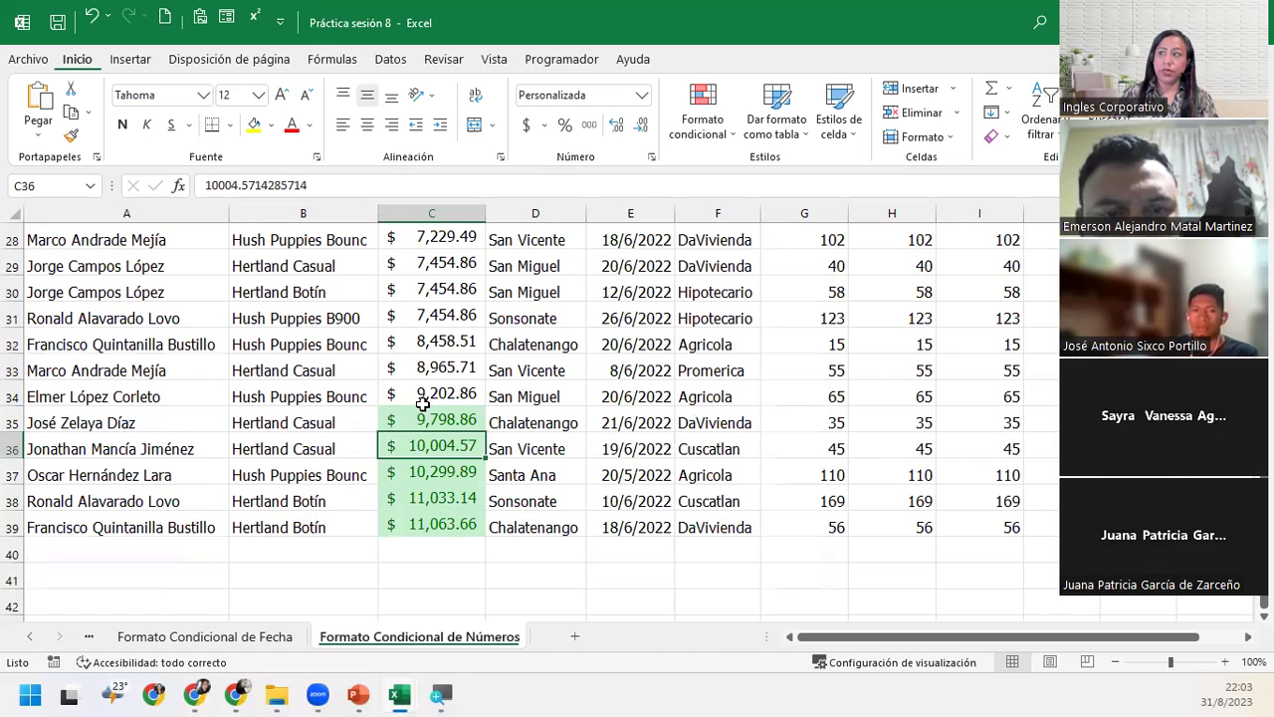
pyautogui.scroll(1, 422, 403)
pyautogui.scroll(5, 422, 403)
pyautogui.scroll(3, 422, 401)
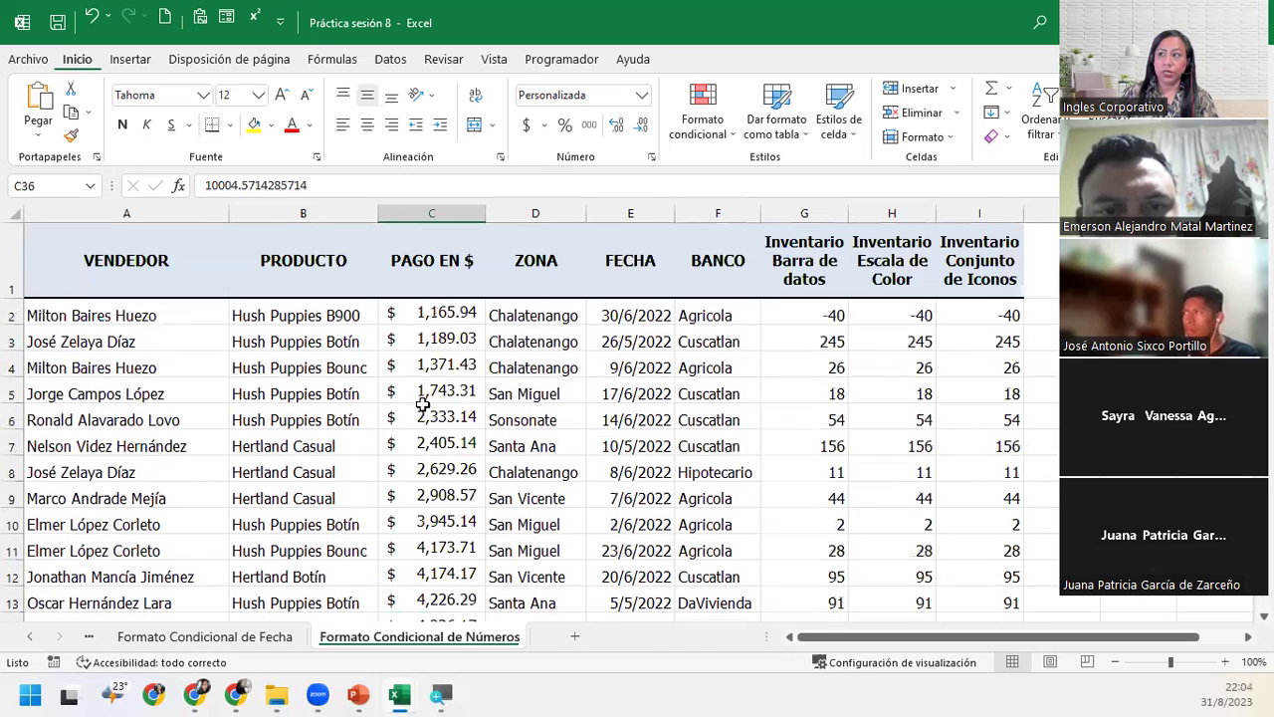
# Step: Select the PAGO EN $ values C2:C39
pyautogui.click(447, 313)
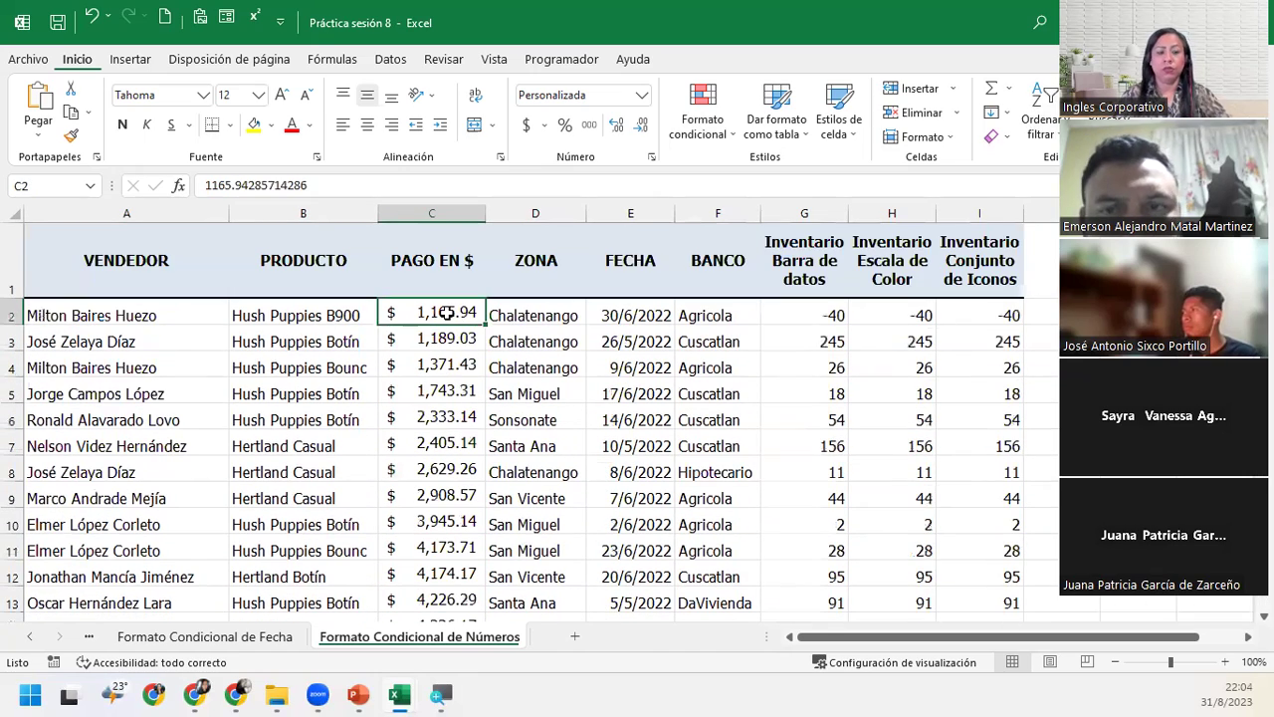
pyautogui.hotkey('ctrl', 'shift', 'Down')
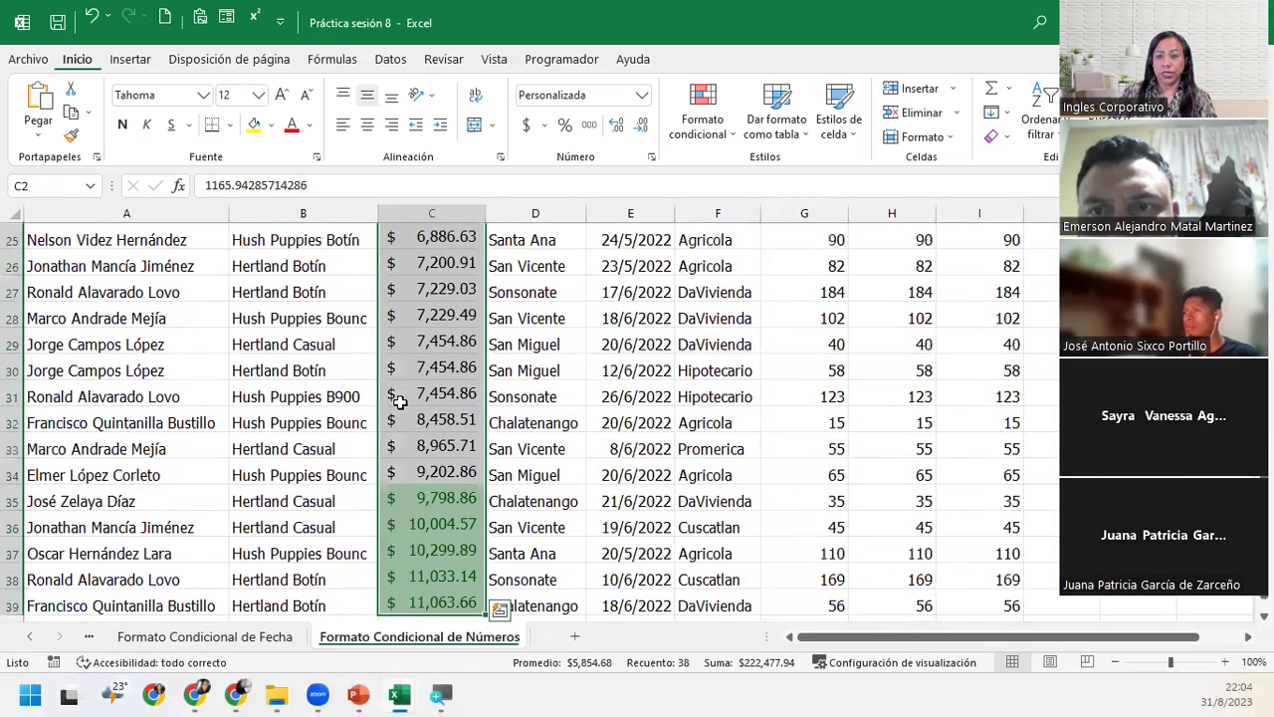
pyautogui.scroll(6, 399, 401)
pyautogui.scroll(2, 518, 292)
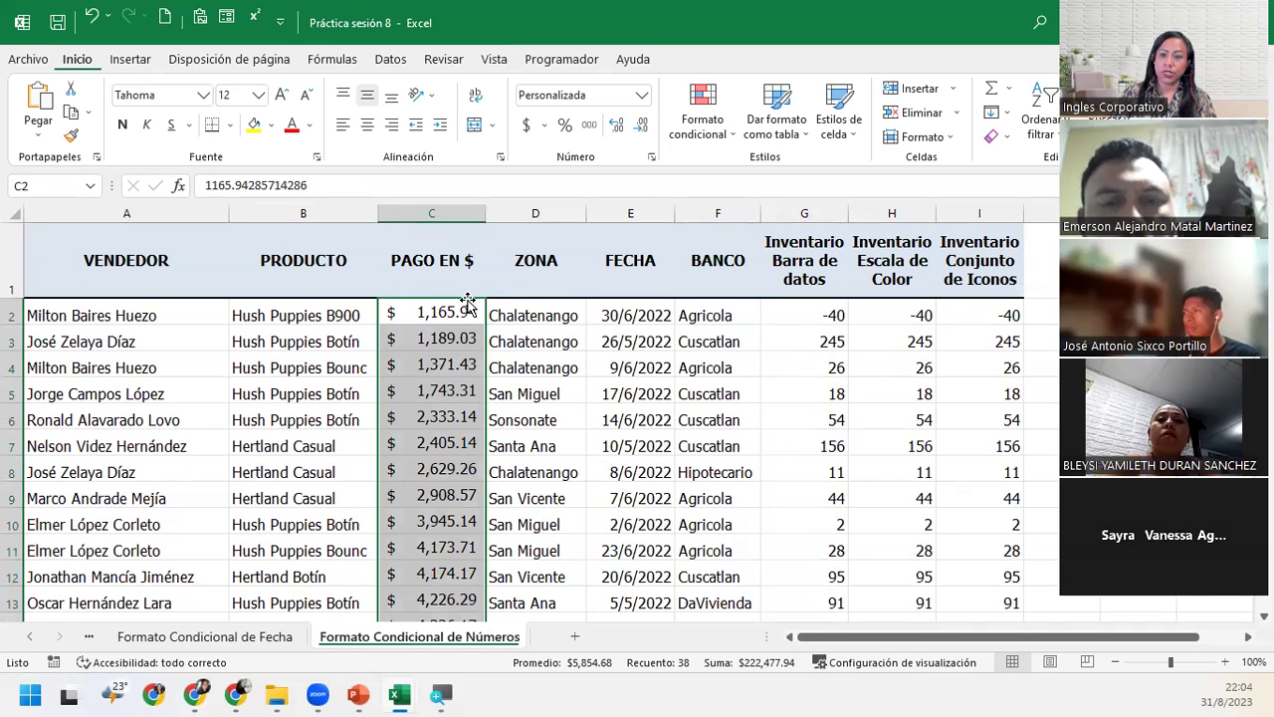
# Step: Add a bottom-5 rule with light red fill and dark red text
pyautogui.click(734, 99)
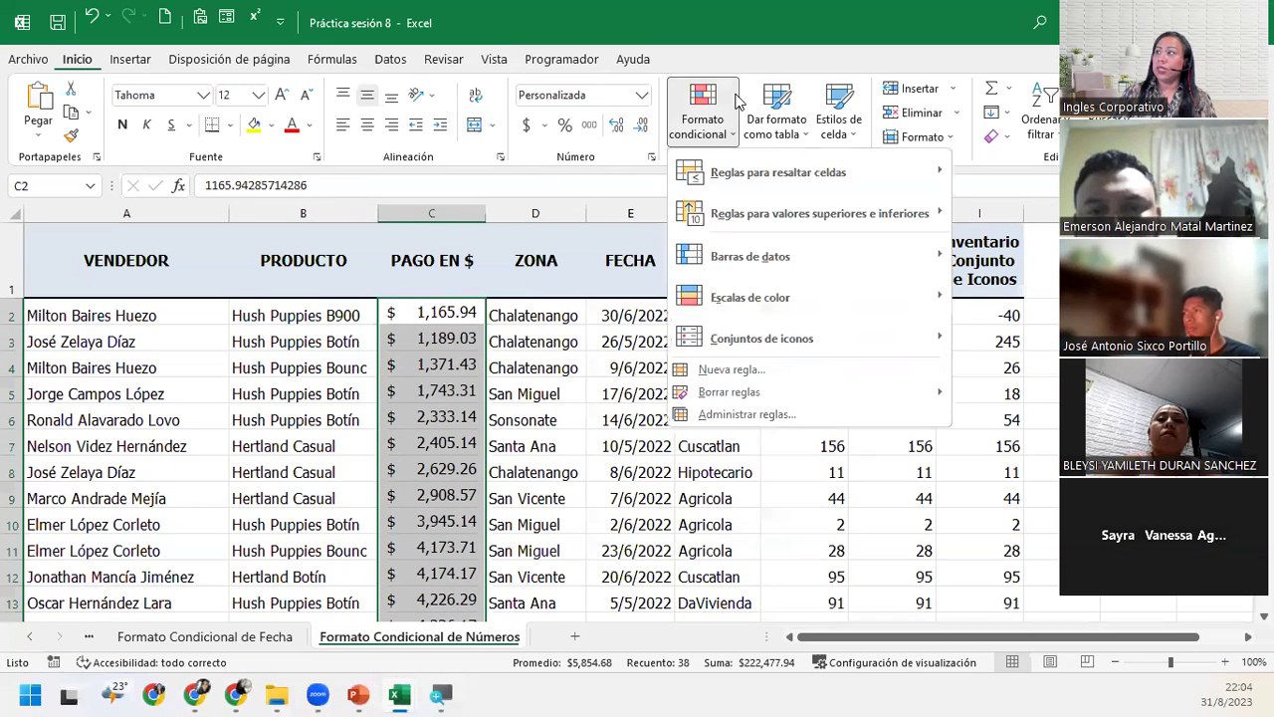
pyautogui.moveTo(806, 215)
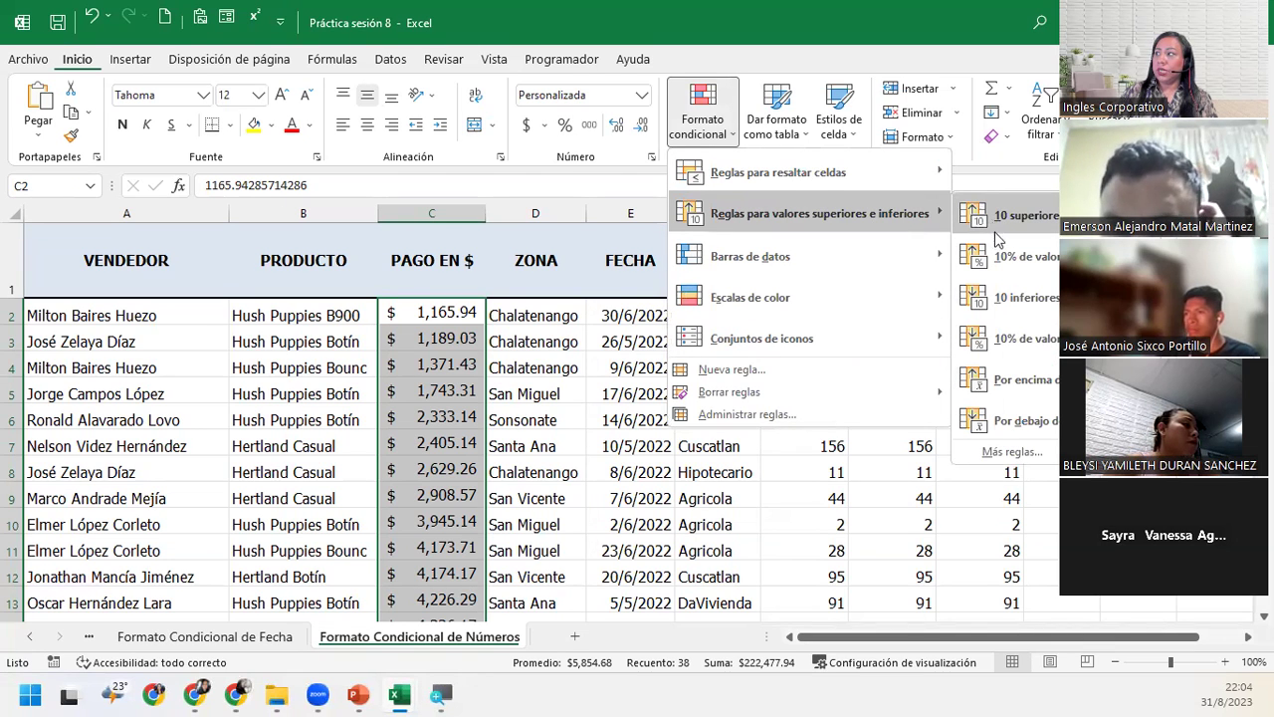
pyautogui.click(1022, 298)
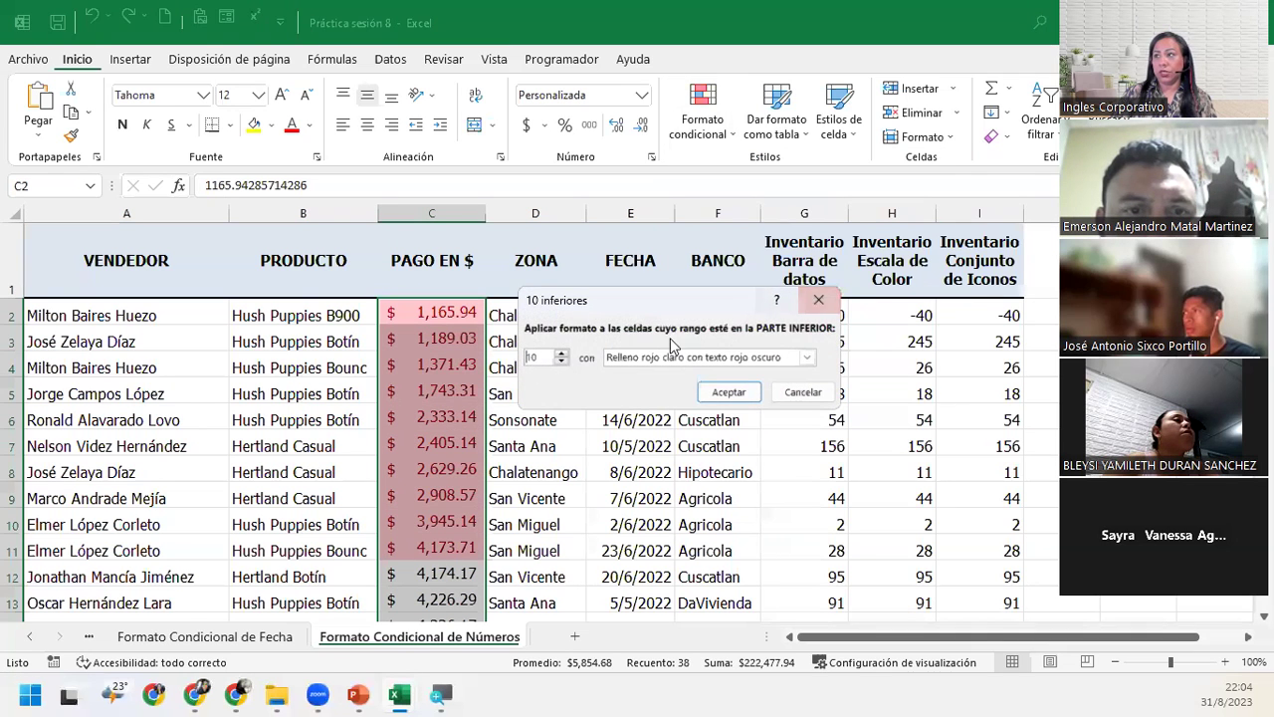
pyautogui.click(562, 361)
pyautogui.click(561, 362)
pyautogui.click(562, 362)
pyautogui.click(562, 361)
pyautogui.click(562, 361)
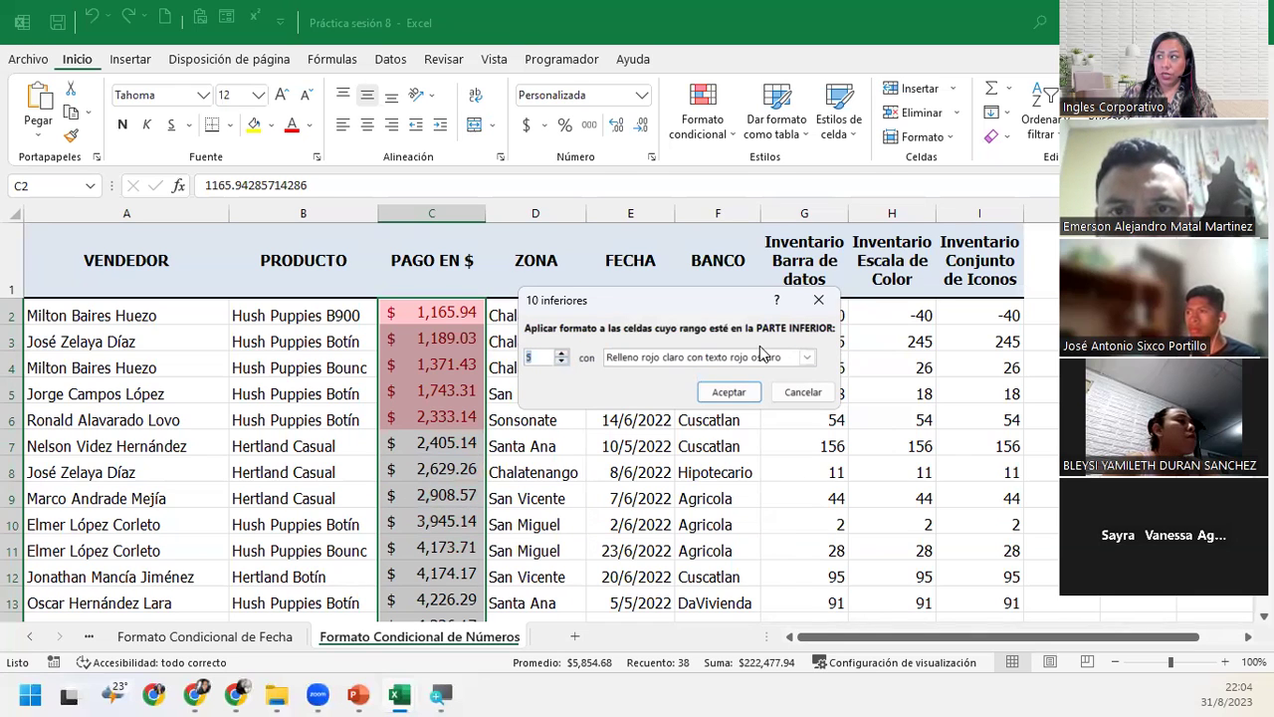
pyautogui.click(730, 393)
pyautogui.click(424, 485)
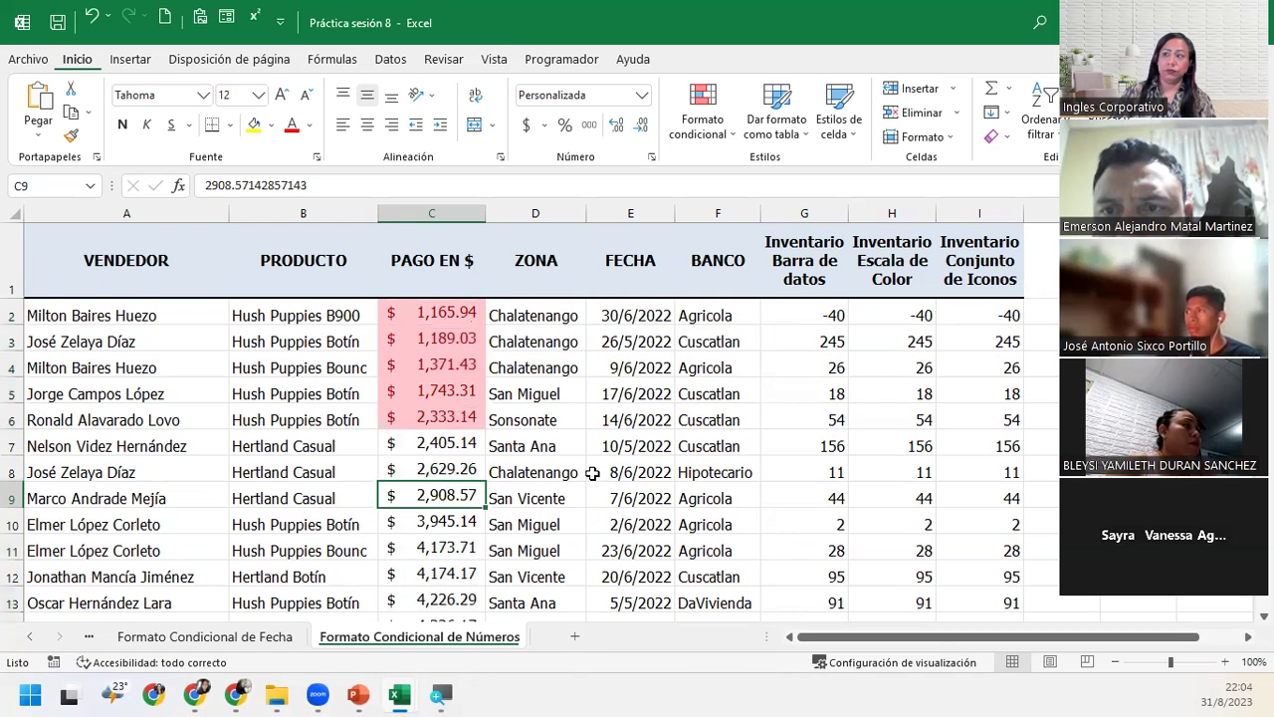
# Step: Scroll the sorted column, then reselect C2:C39 using Ctrl+Shift+Down from C2
pyautogui.scroll(-5, 302, 428)
pyautogui.scroll(-5, 511, 418)
pyautogui.scroll(6, 498, 425)
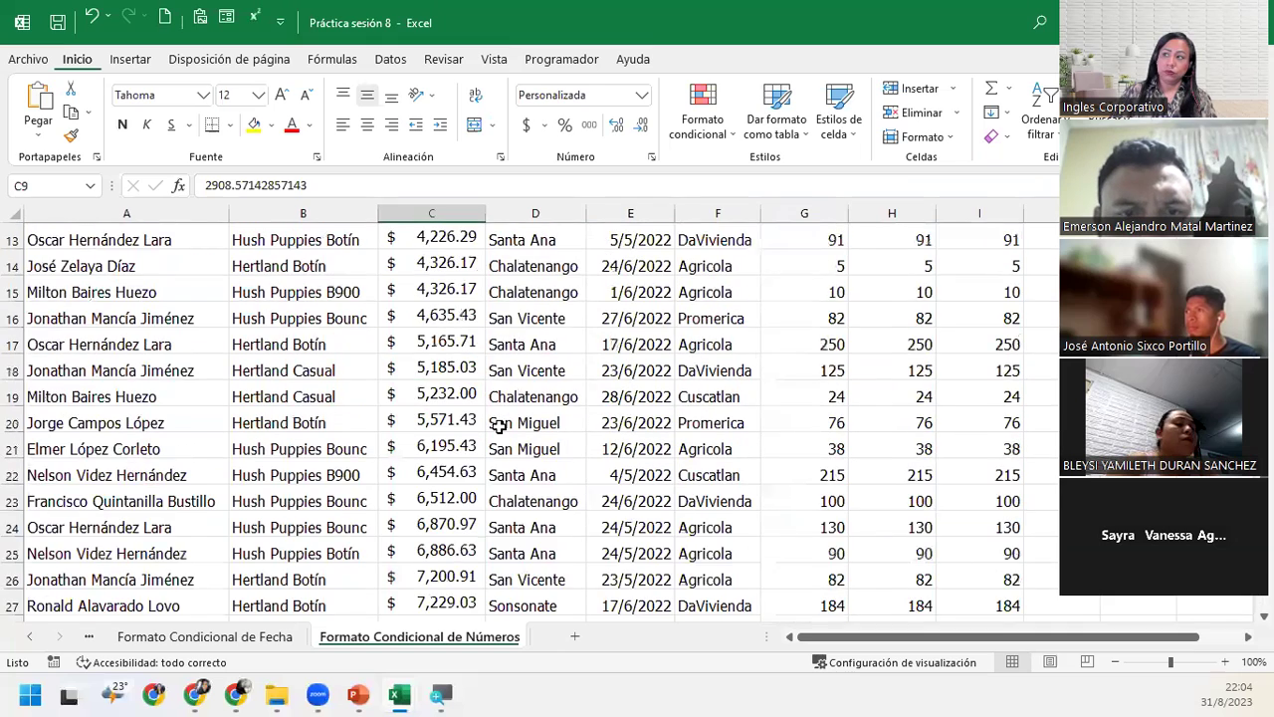
pyautogui.scroll(4, 499, 425)
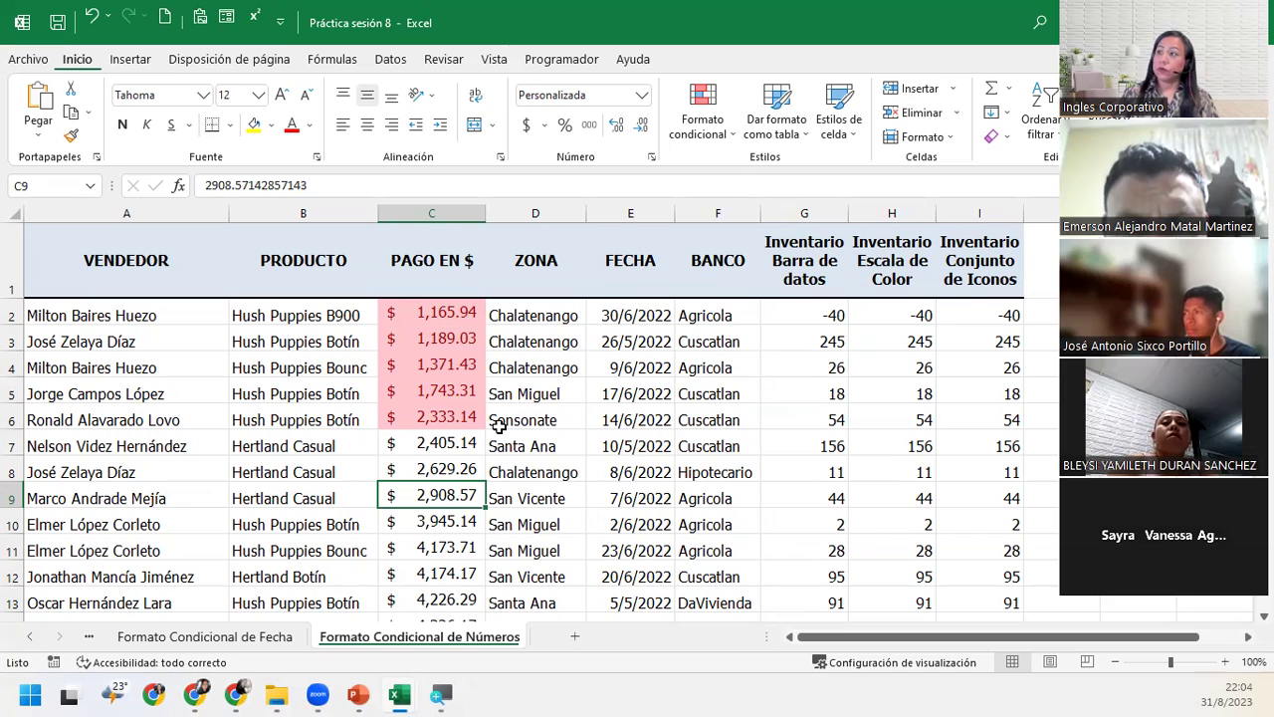
pyautogui.click(466, 312)
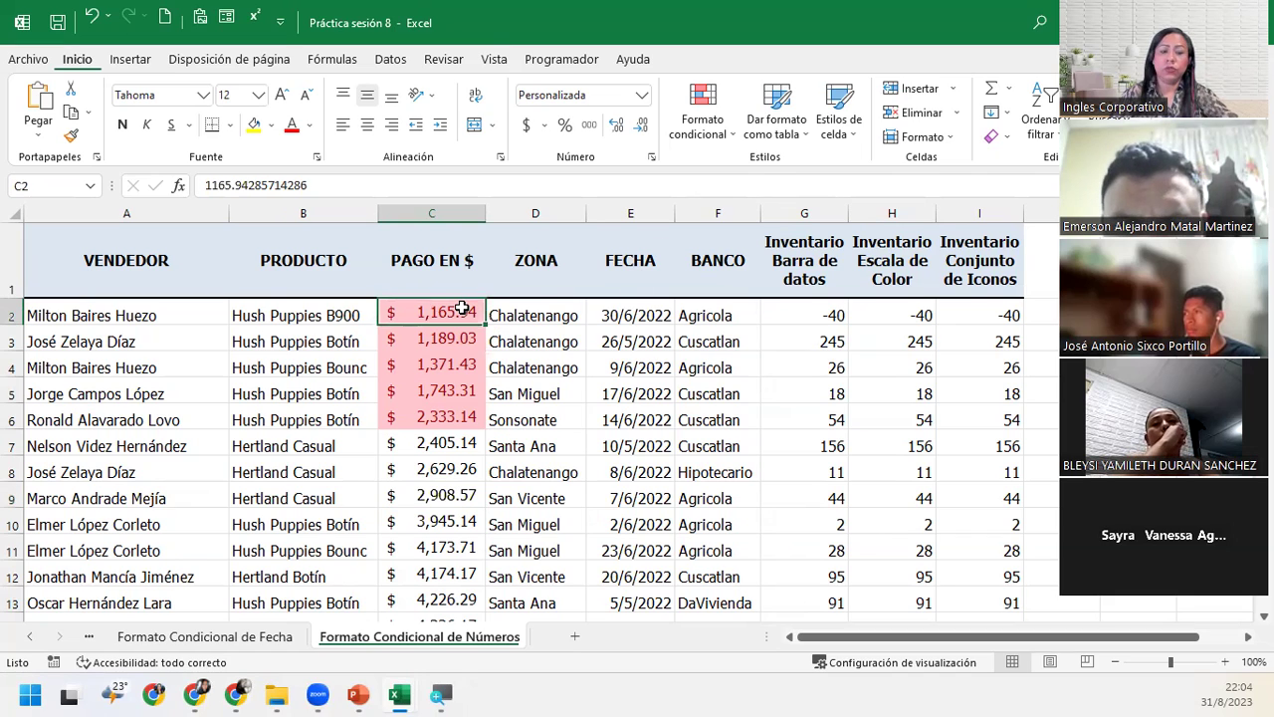
pyautogui.hotkey('ctrl', 'shift', 'Down')
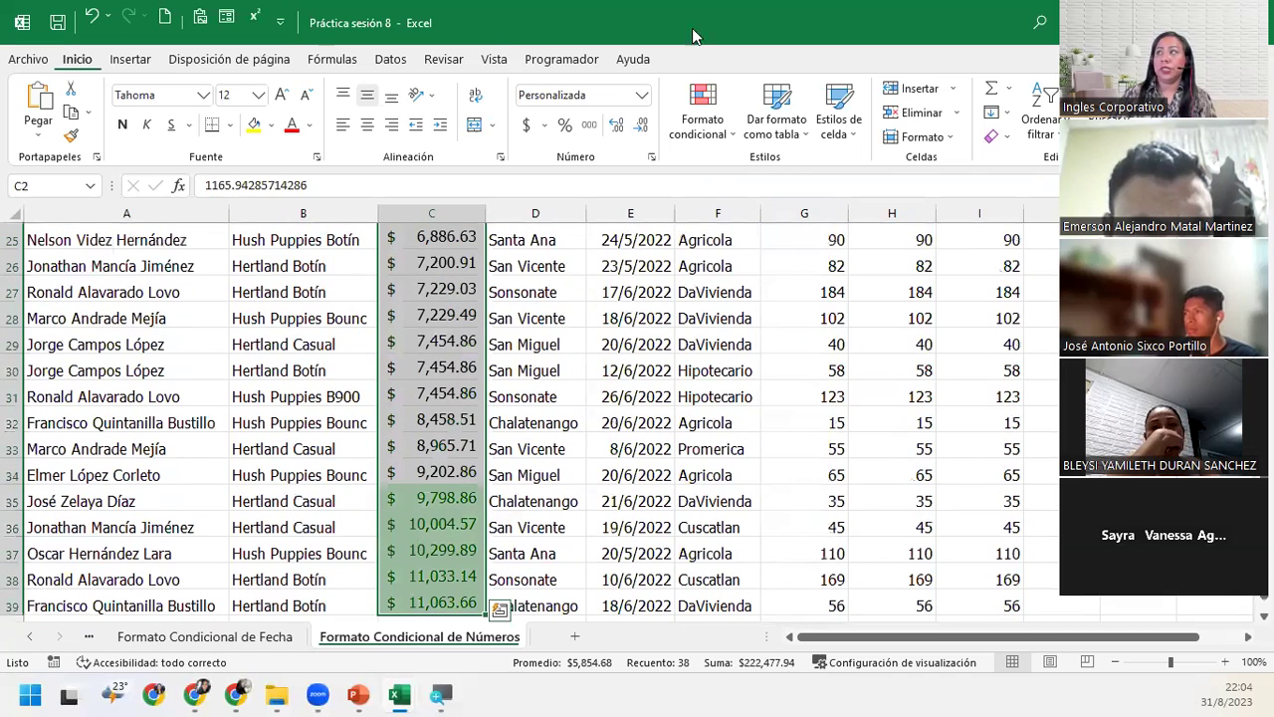
pyautogui.click(709, 141)
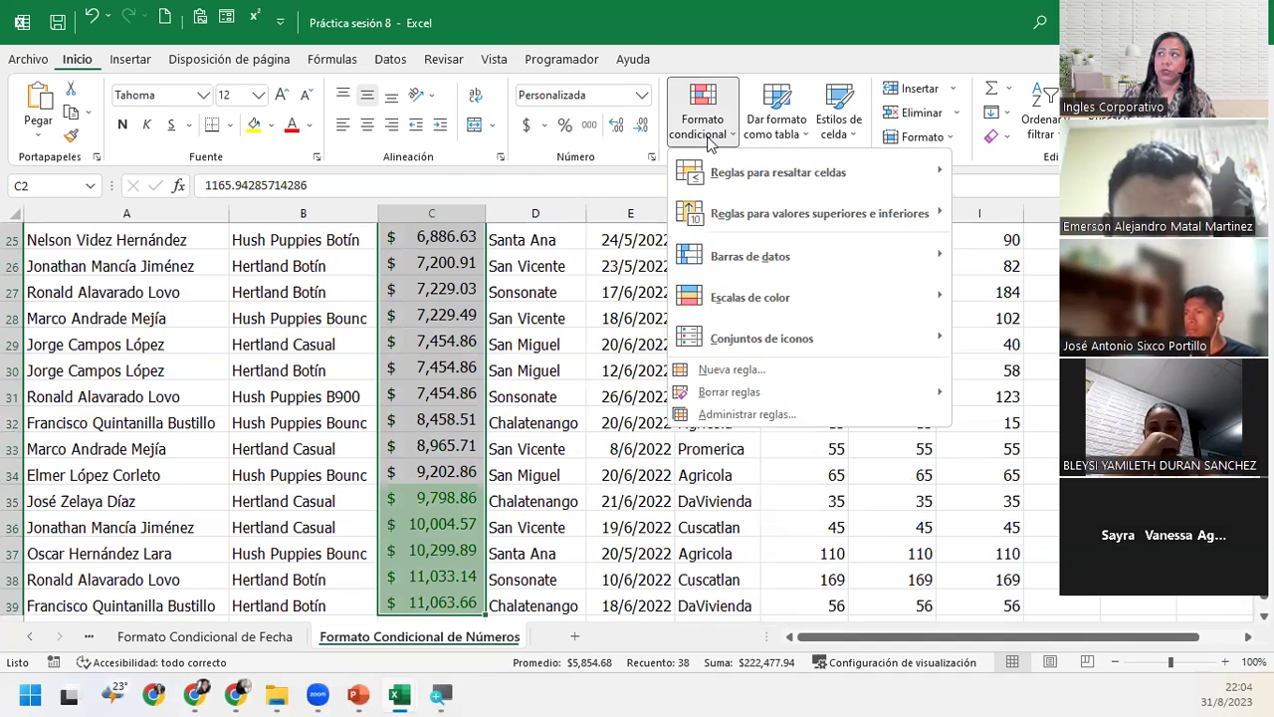
pyautogui.moveTo(739, 158)
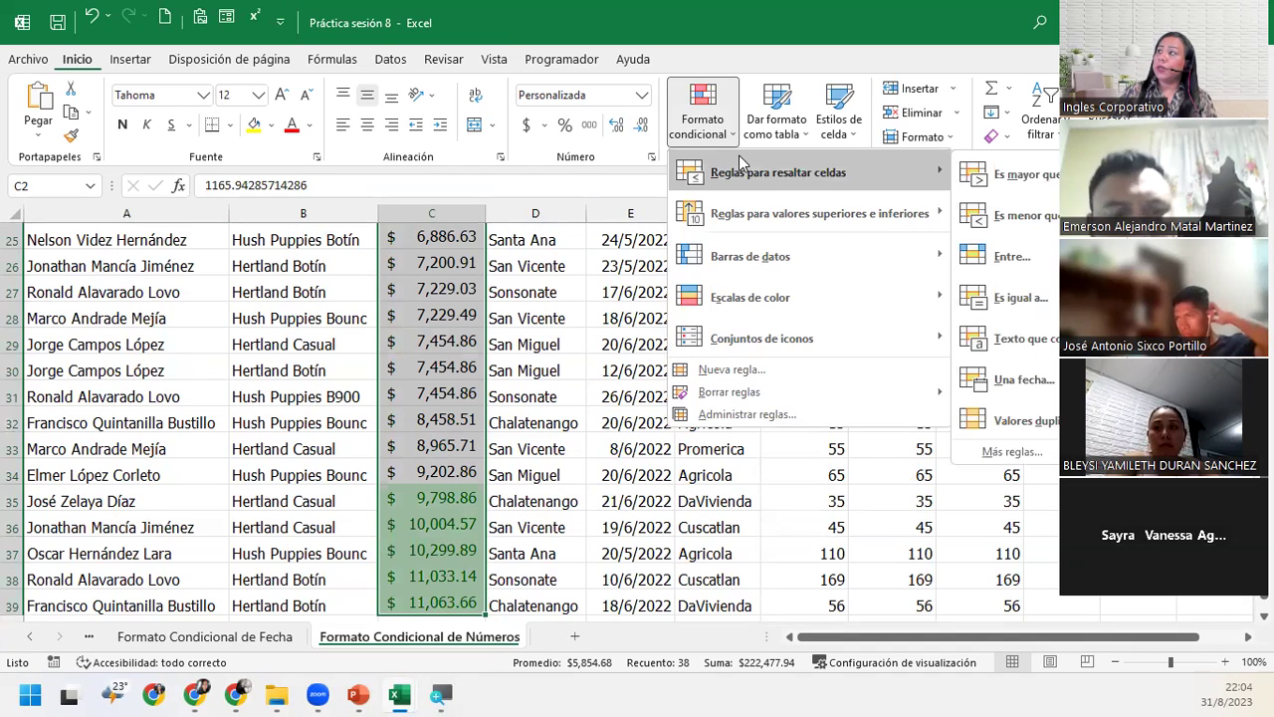
pyautogui.moveTo(862, 207)
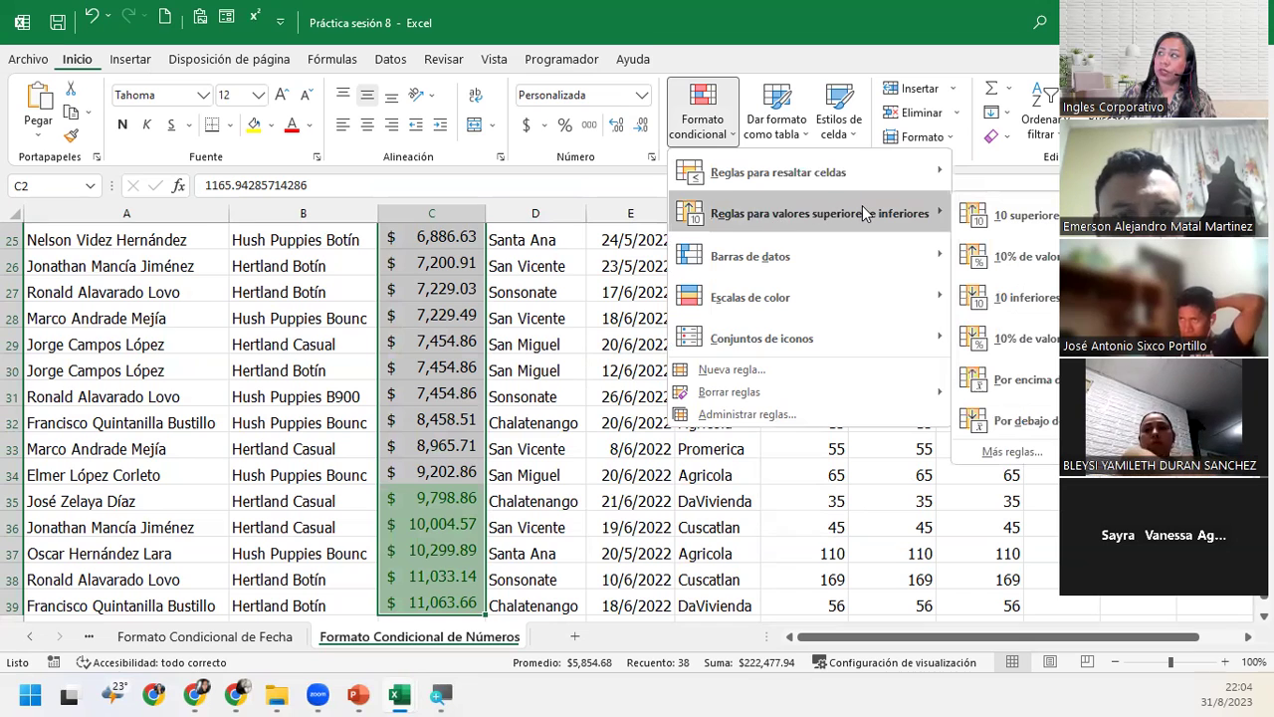
pyautogui.click(1030, 299)
pyautogui.click(561, 362)
pyautogui.click(560, 362)
pyautogui.click(561, 363)
pyautogui.click(561, 362)
pyautogui.click(724, 359)
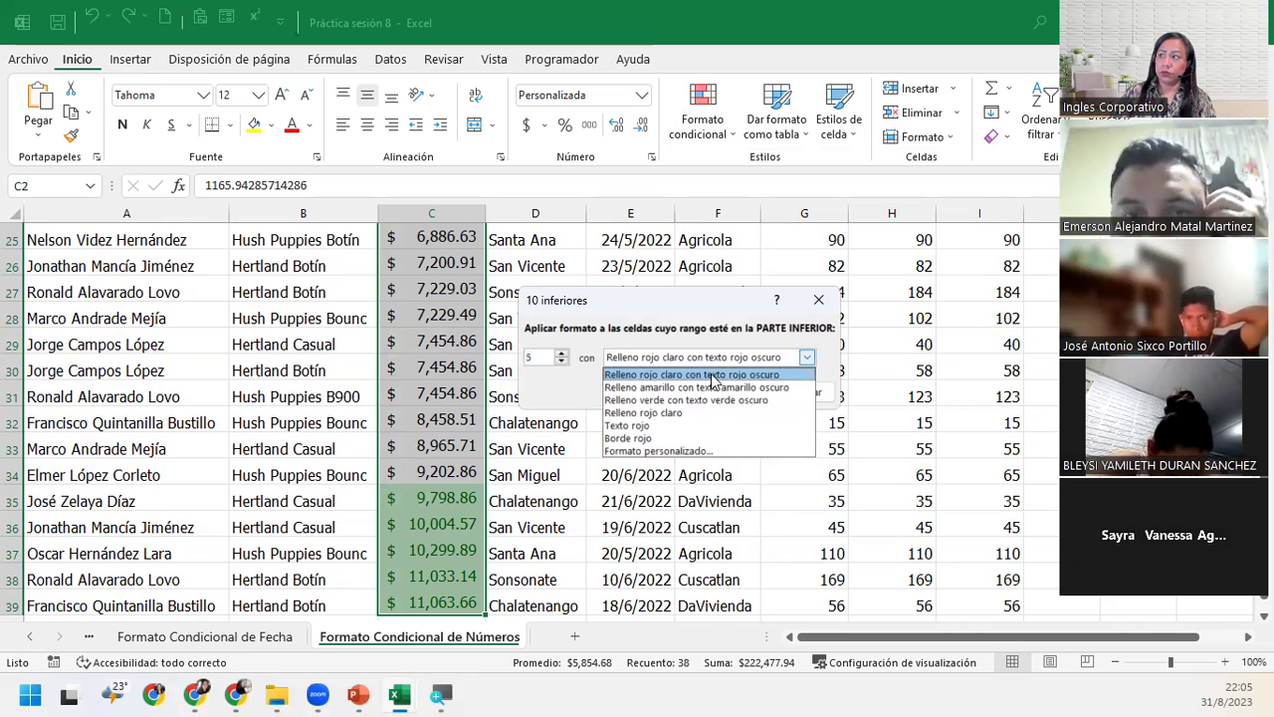
pyautogui.click(712, 376)
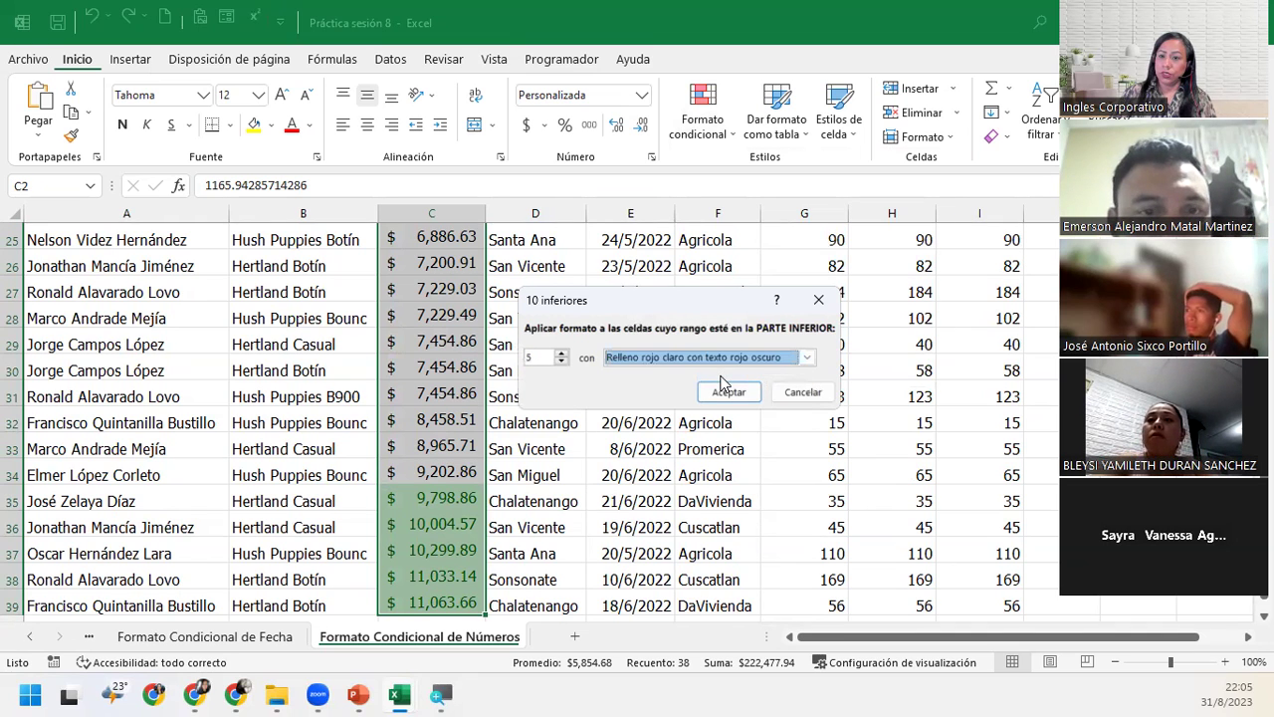
pyautogui.click(810, 399)
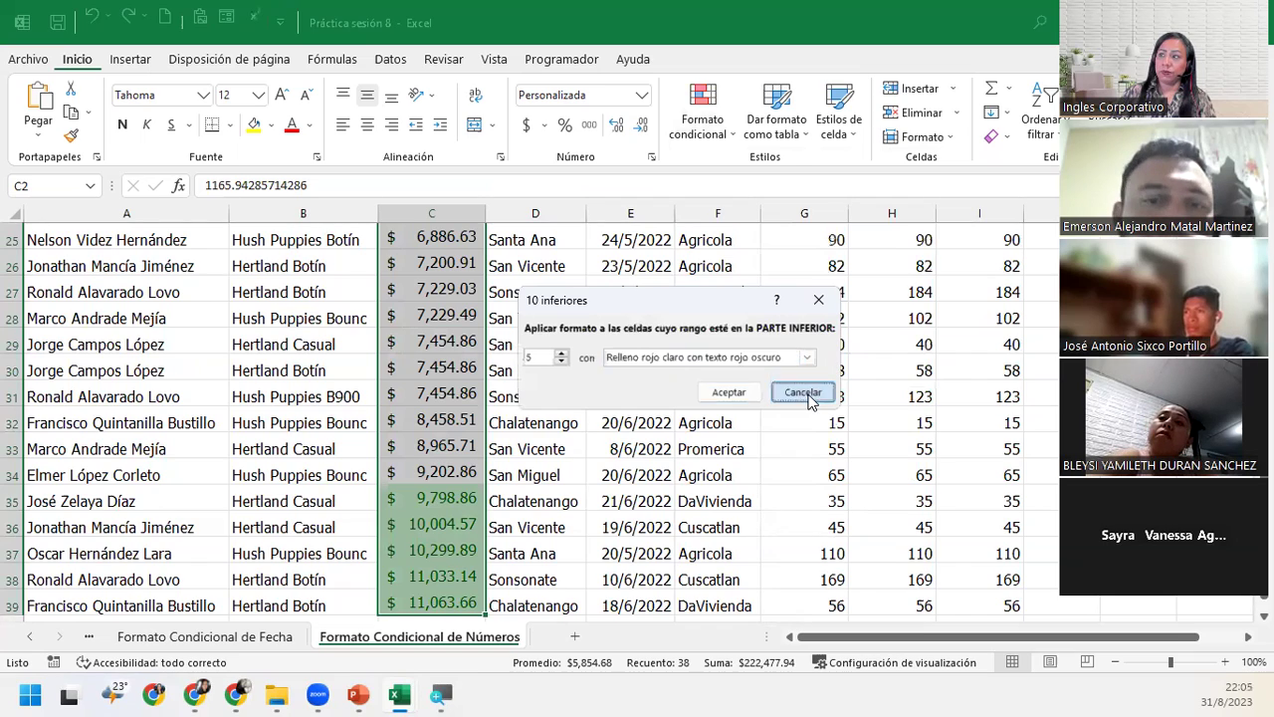
pyautogui.click(462, 311)
pyautogui.scroll(5, 463, 288)
pyautogui.scroll(3, 456, 366)
pyautogui.click(456, 386)
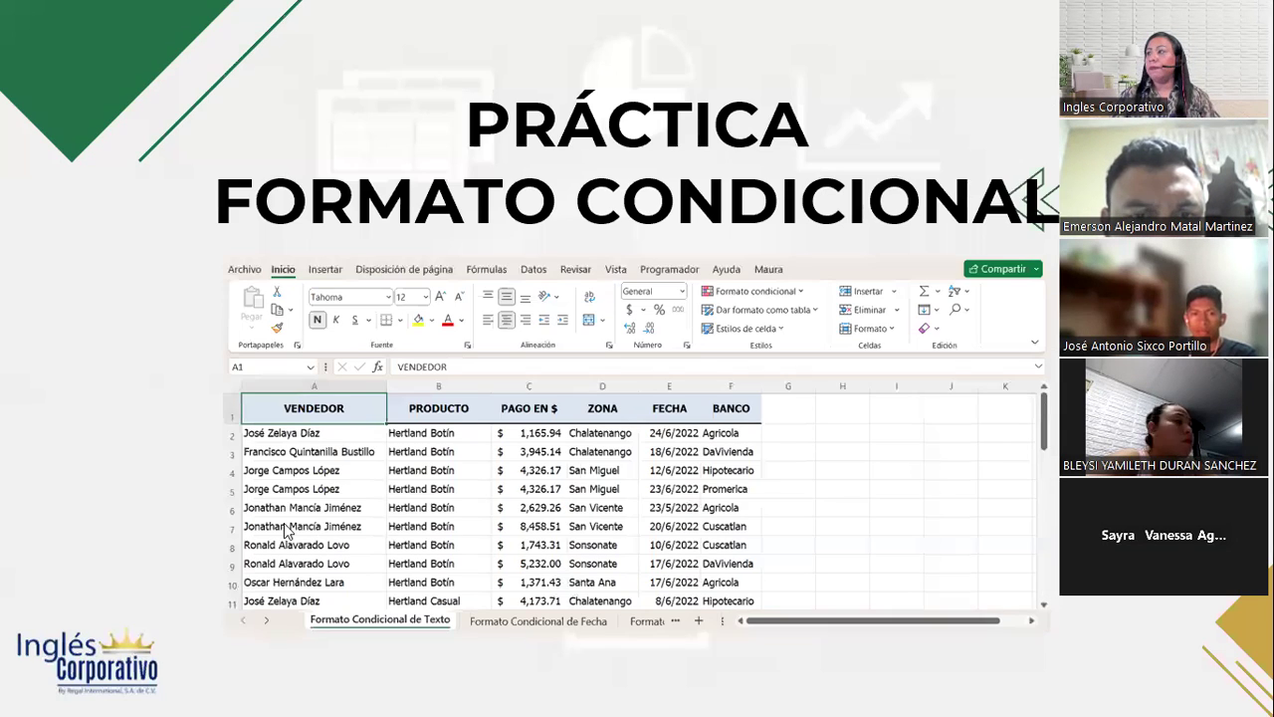
# Step: Advance the slideshow to the CIERRE Y CONCLUSIONES slide
pyautogui.press('Right')
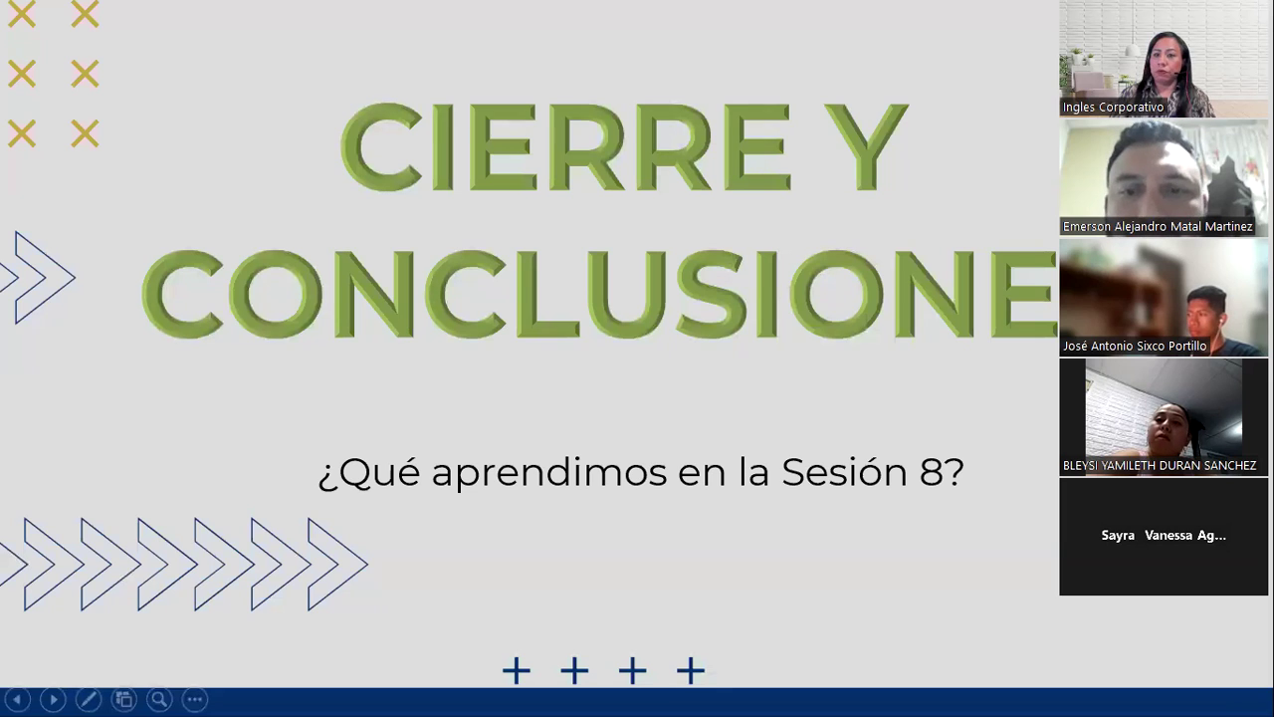